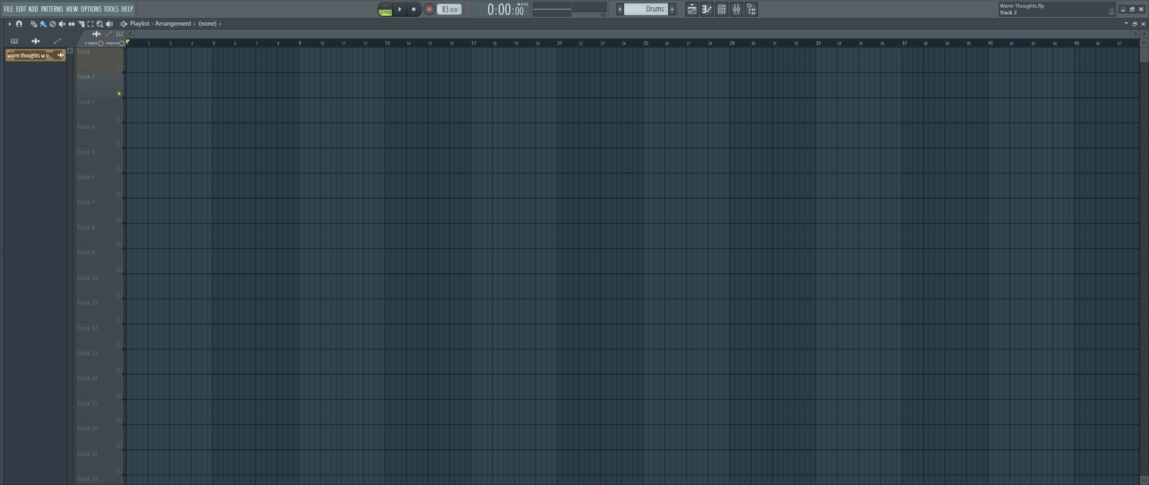
# Place the warm thoughts audio clip on track 1 from bar 1 and listen to its opening.
pyautogui.moveTo(35, 55); pyautogui.dragTo(144, 82)
pyautogui.press('space')
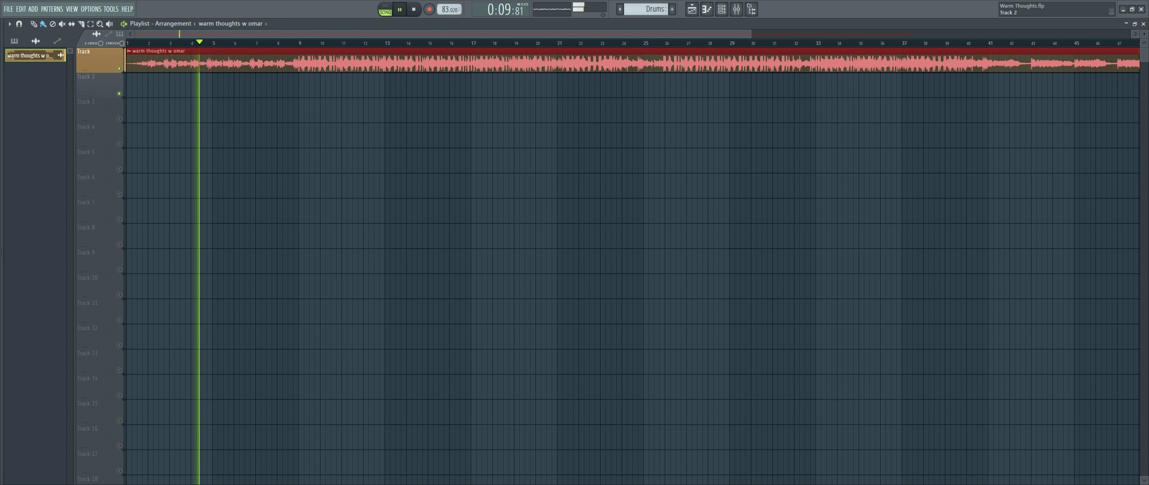
pyautogui.press('space')
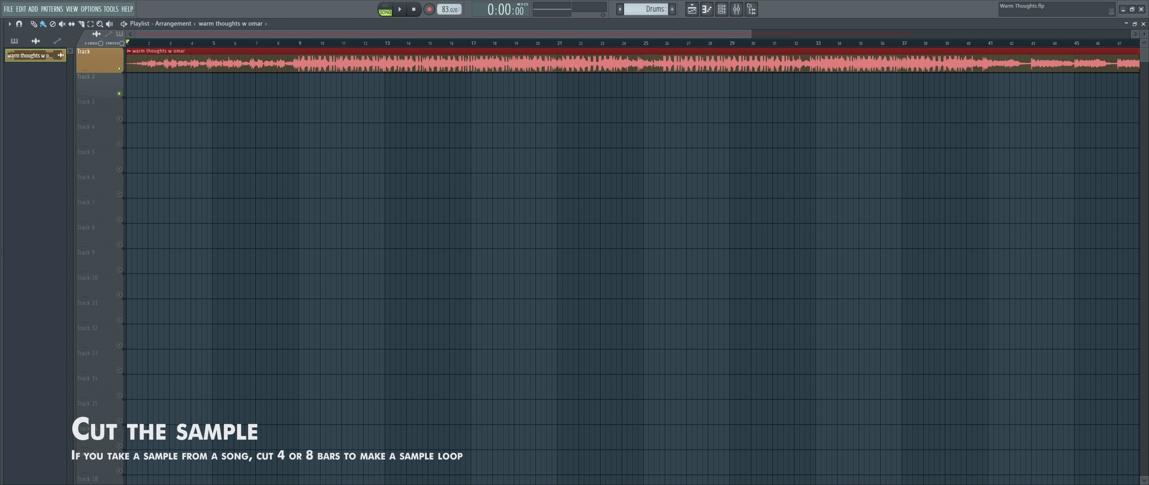
# Separate the song's first four bars as a clip on track 3 and extend the original track 1 clip back to bar 1.
pyautogui.moveTo(207, 52); pyautogui.dragTo(169, 111)
pyautogui.hotkey('ctrl', 'z')
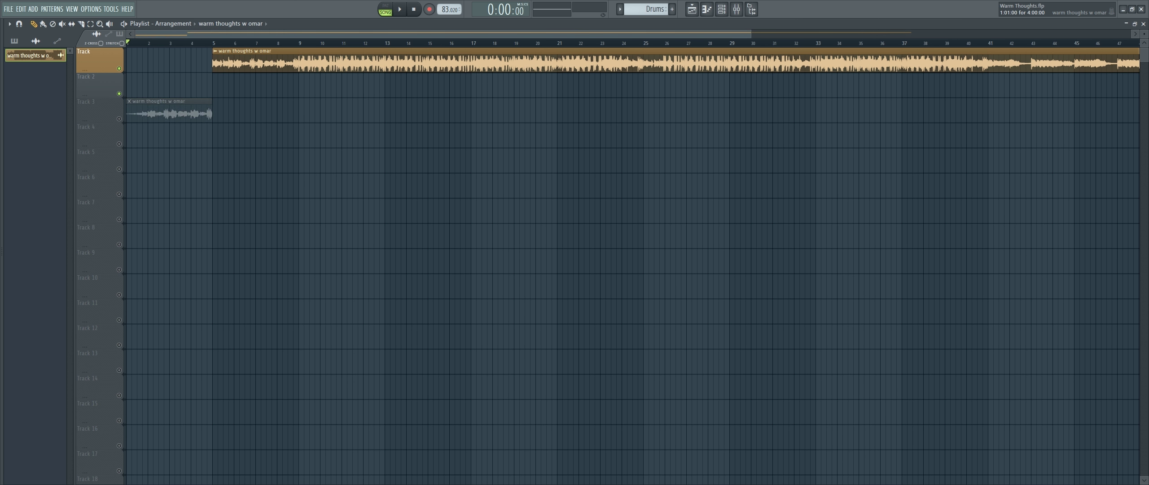
pyautogui.rightClick(119, 119)
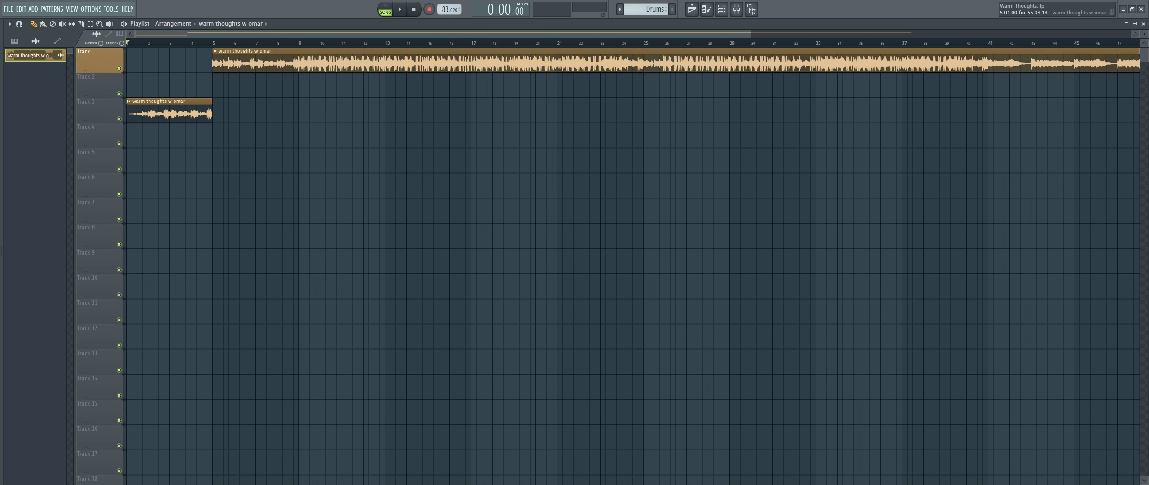
pyautogui.moveTo(214, 63); pyautogui.dragTo(127, 63)
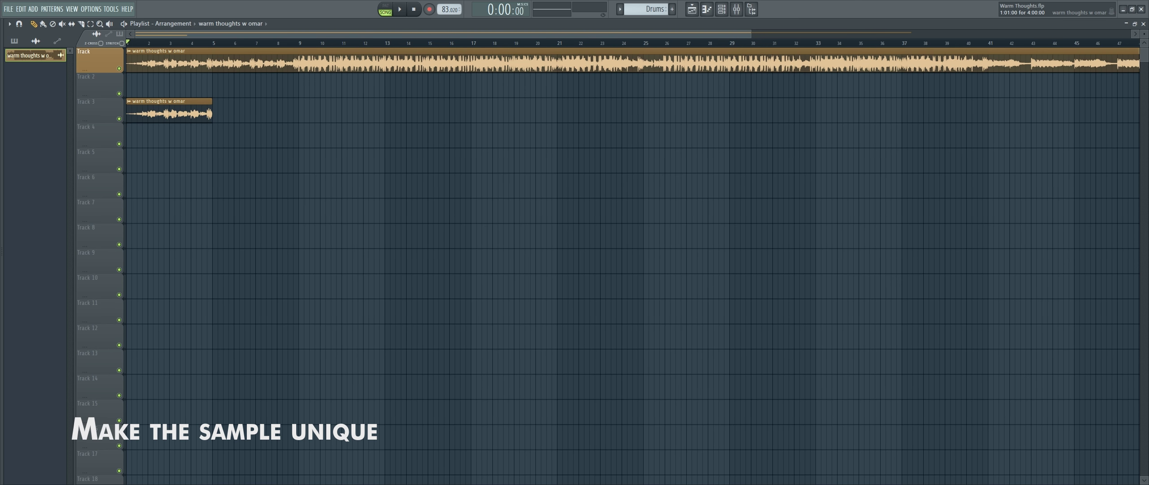
# Make the four-bar clip on track 3 unique and audition it looped over its four bars with track 1 muted.
pyautogui.click(129, 101)
pyautogui.click(225, 117)
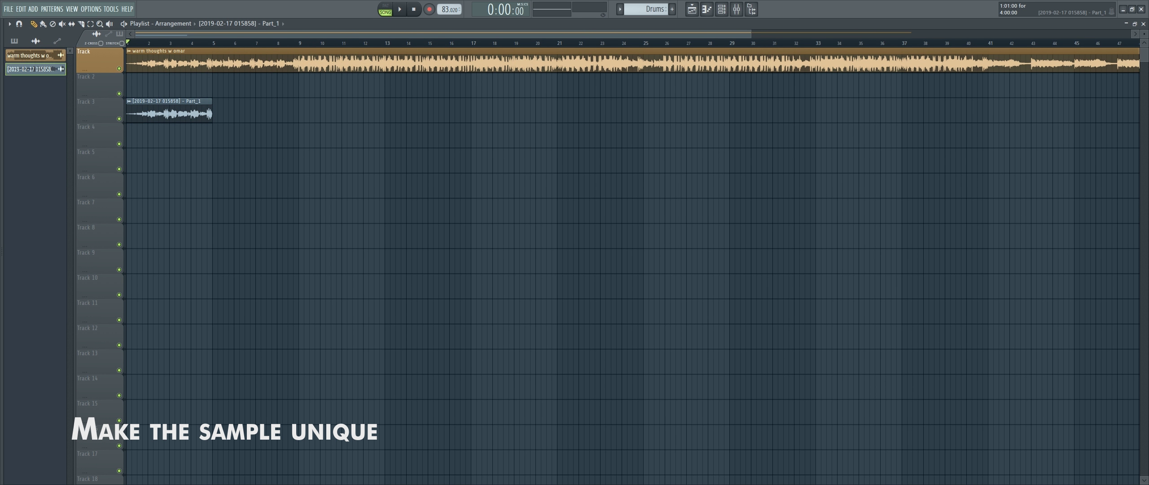
pyautogui.click(119, 68)
pyautogui.press('space')
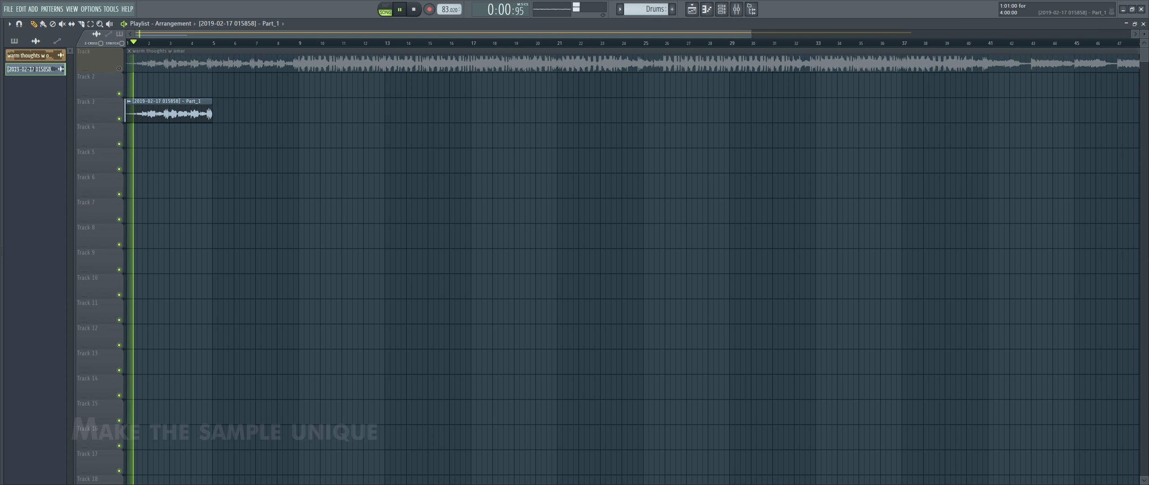
pyautogui.moveTo(127, 43); pyautogui.dragTo(212, 43)
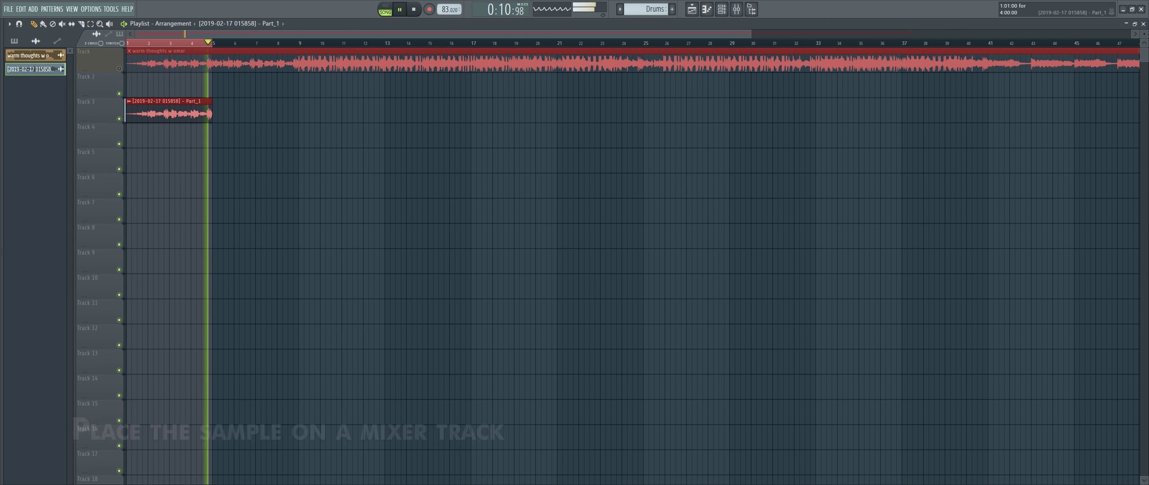
pyautogui.press('space')
# Route the four-bar sample to mixer track 2 and load Melodyne in that track's first effect slot.
pyautogui.doubleClick(167, 113)
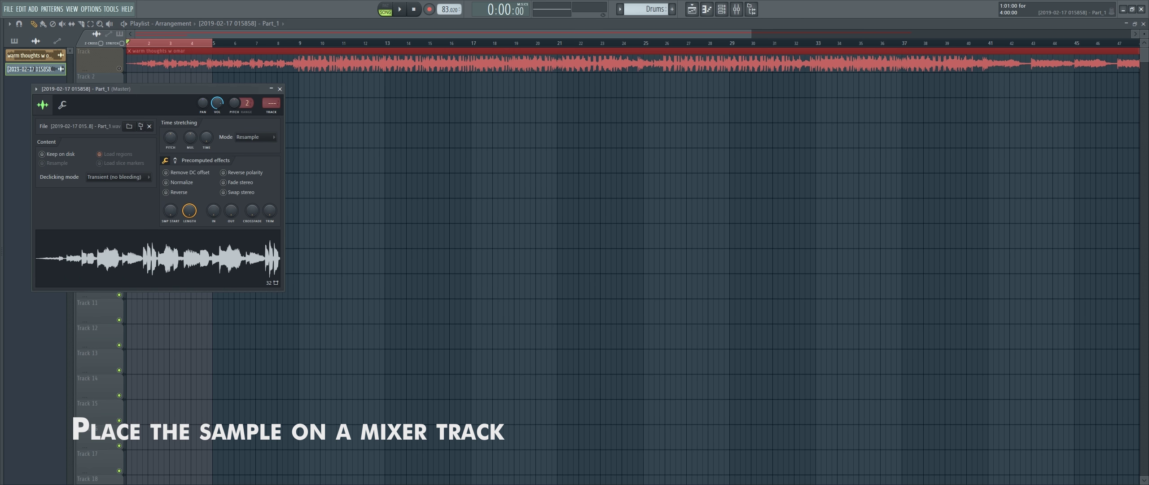
pyautogui.click(271, 112)
pyautogui.moveTo(180, 162); pyautogui.dragTo(359, 145)
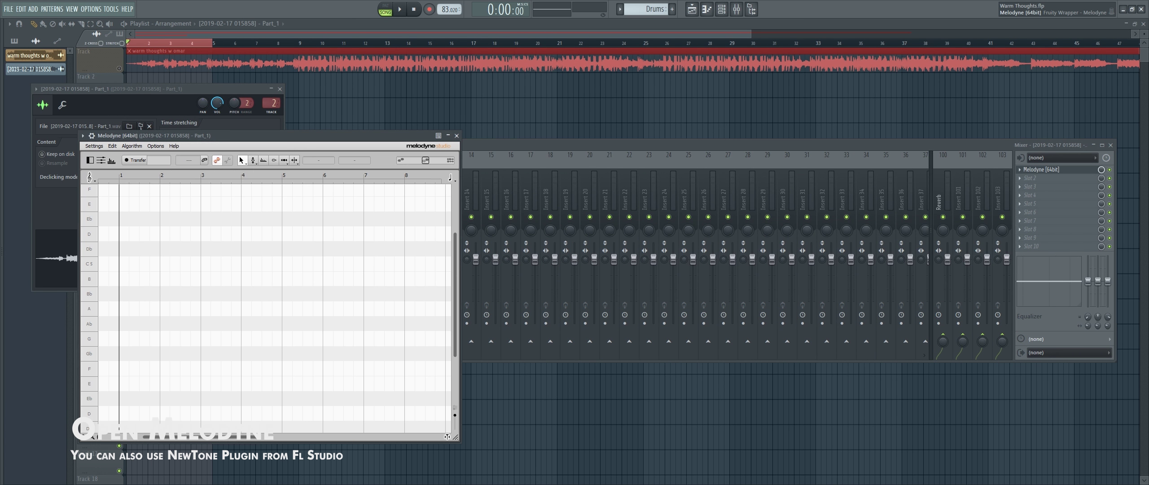
# Enable Transfer in Melodyne and play the four-bar sample through to record it into the plugin.
pyautogui.moveTo(251, 136); pyautogui.dragTo(615, 41)
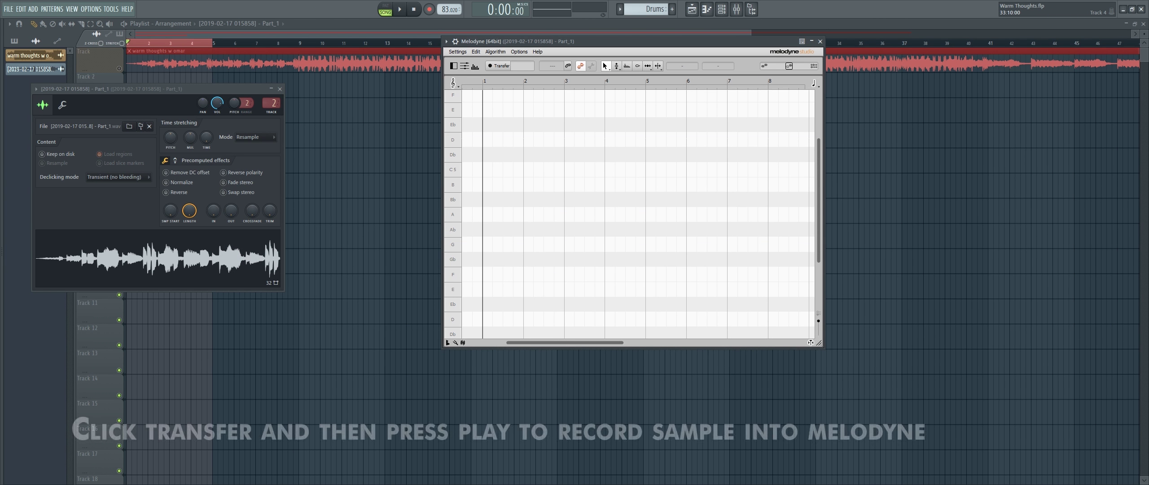
pyautogui.click(499, 66)
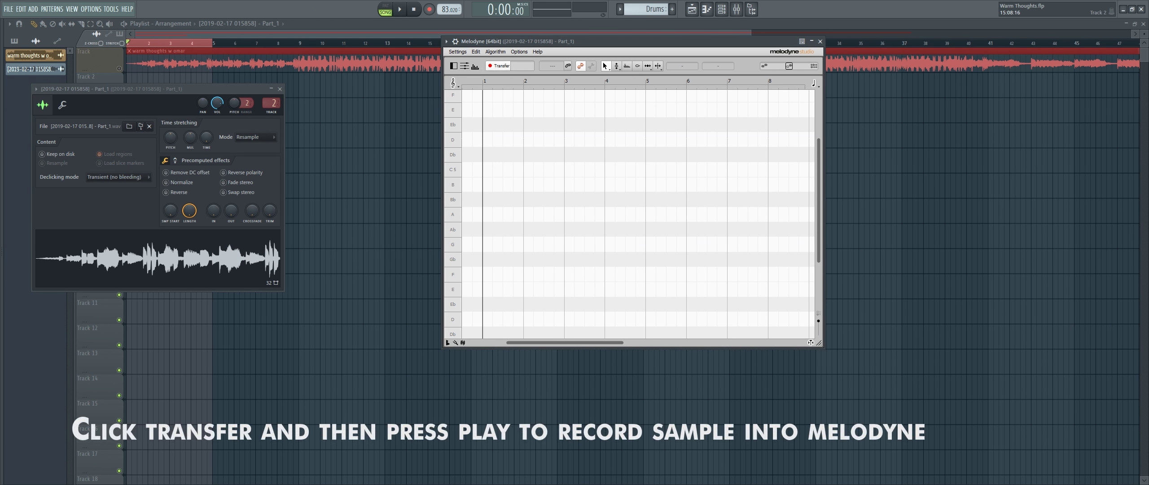
pyautogui.moveTo(225, 89); pyautogui.dragTo(220, 144)
pyautogui.press('space')
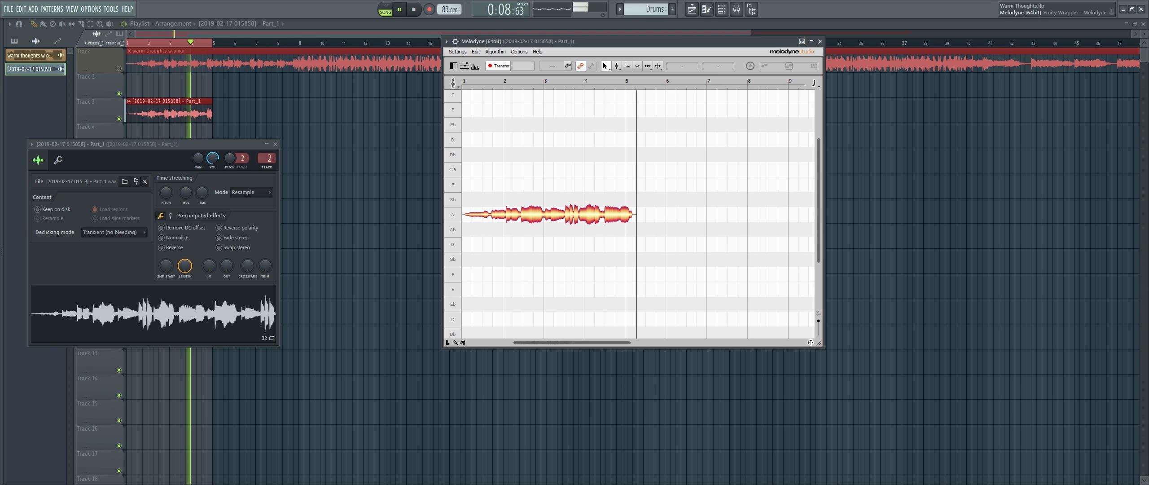
pyautogui.press('space')
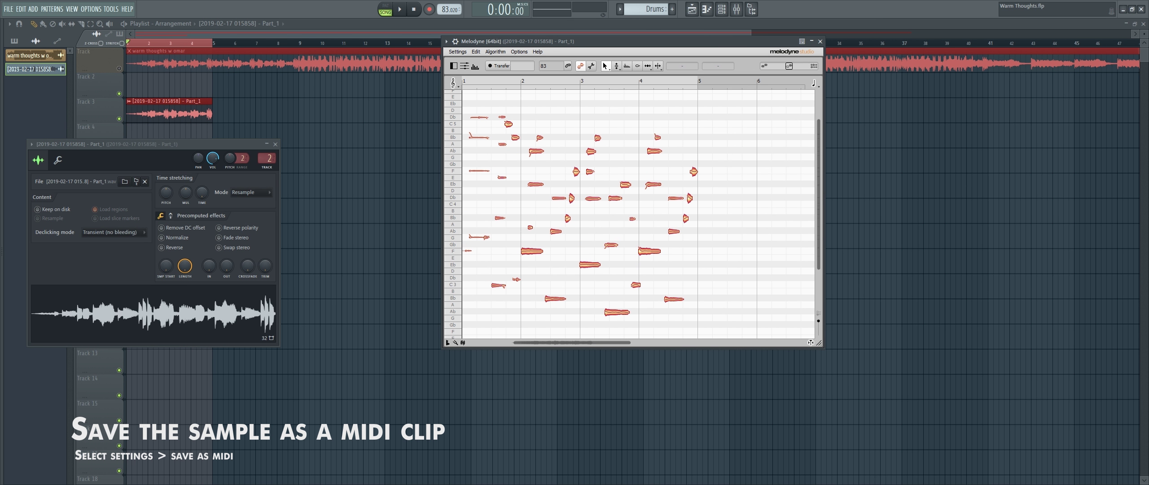
# Audition the detected notes, save them from Melodyne as a MIDI file and close the plugin window.
pyautogui.press('space')
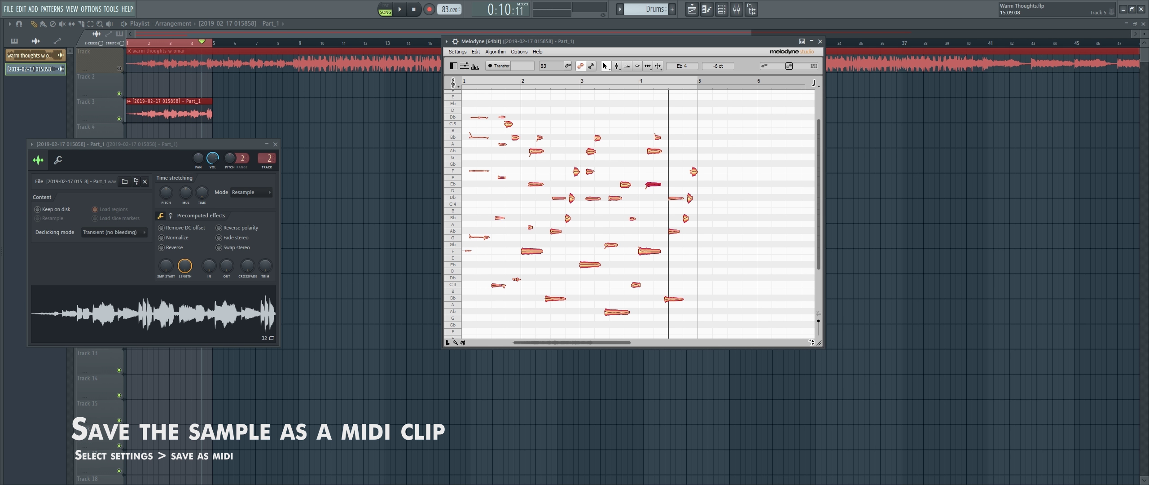
pyautogui.click(457, 51)
pyautogui.click(467, 65)
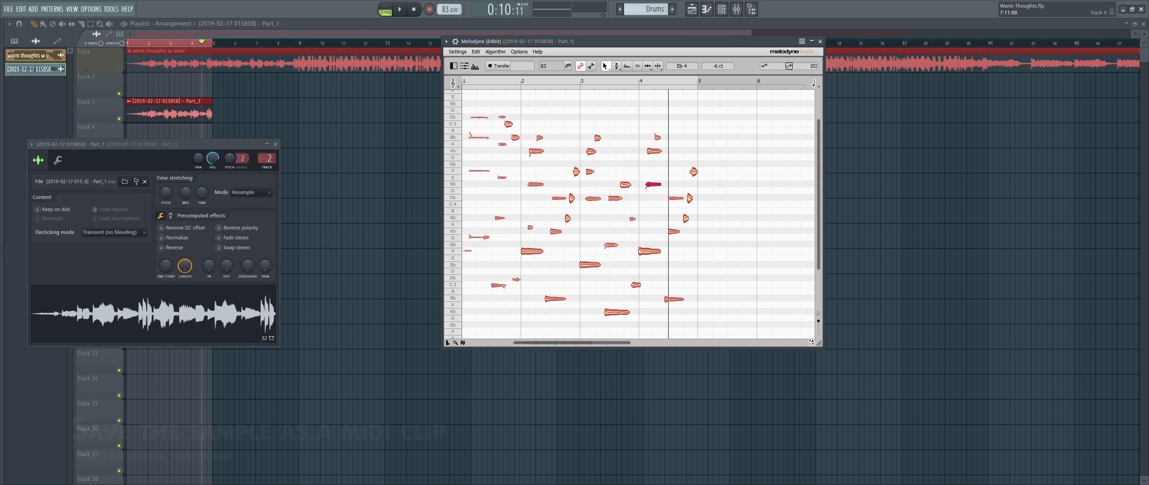
pyautogui.press('Escape')
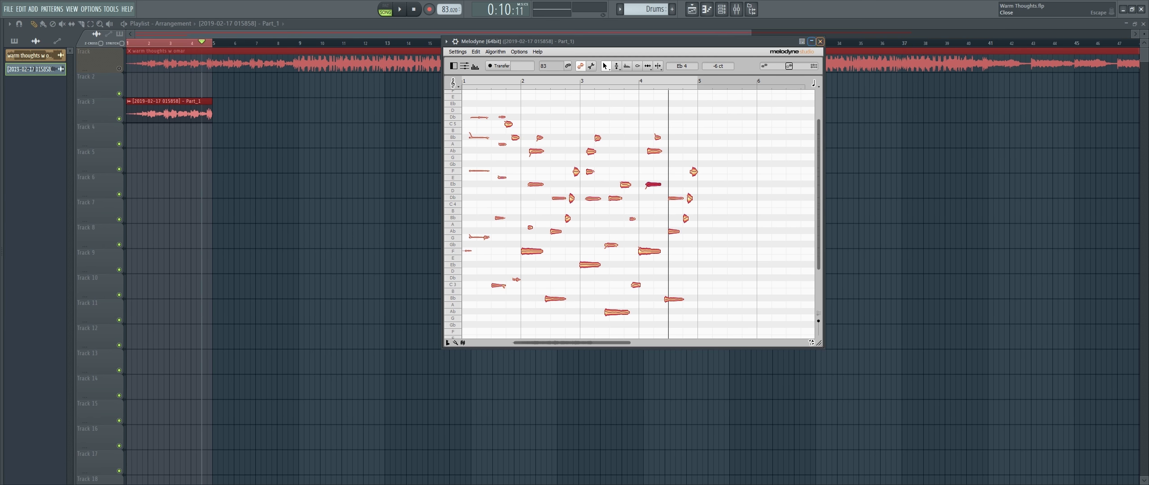
pyautogui.click(819, 41)
# Create a new pattern named Acoustic GT and place it on track 4 at bar 1.
pyautogui.click(14, 41)
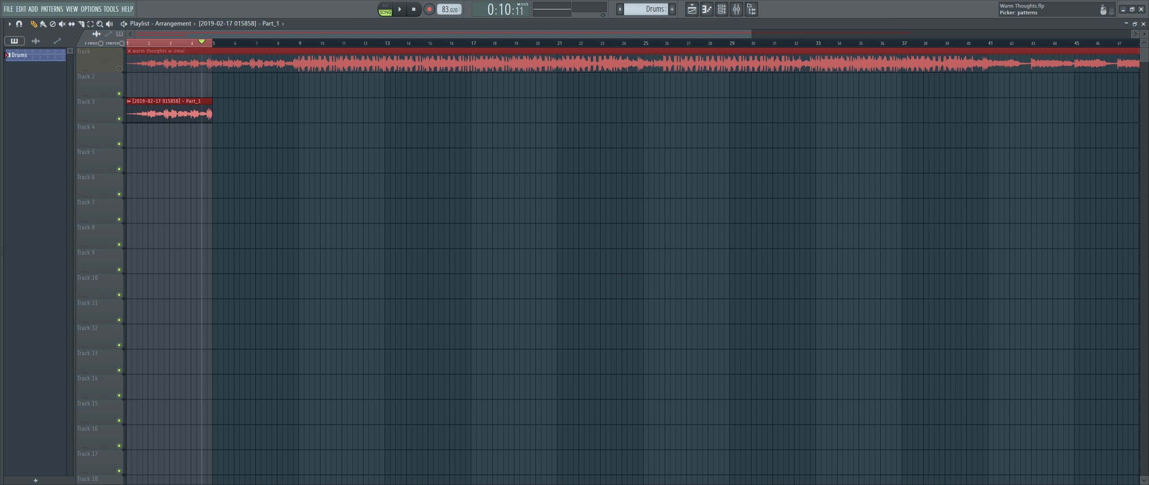
pyautogui.click(35, 41)
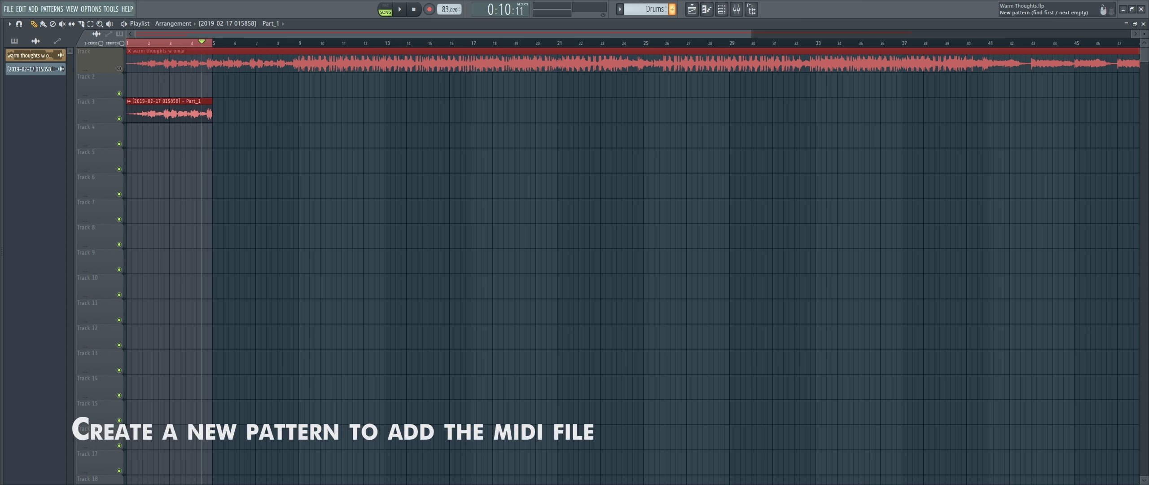
pyautogui.click(671, 9)
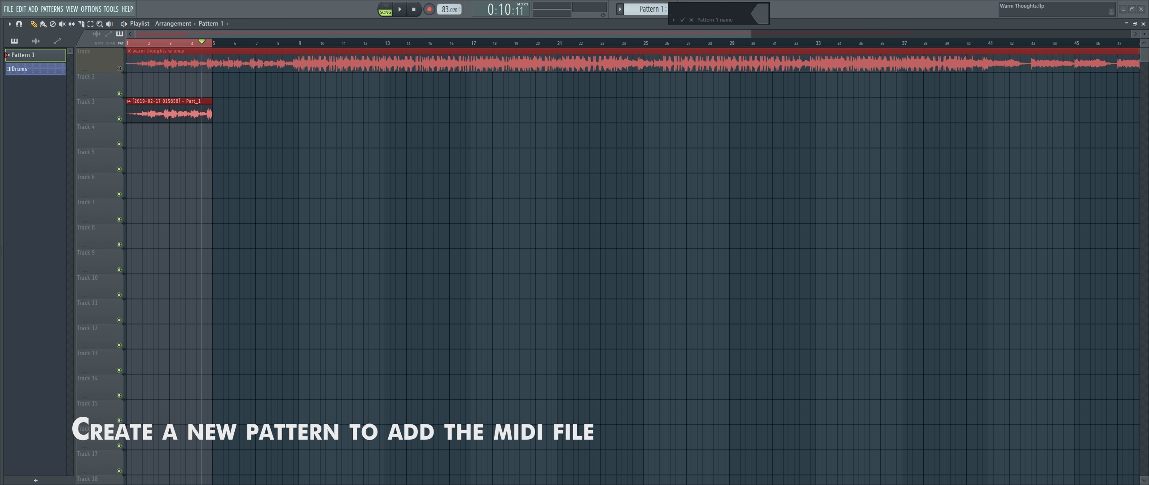
pyautogui.write('Ac')
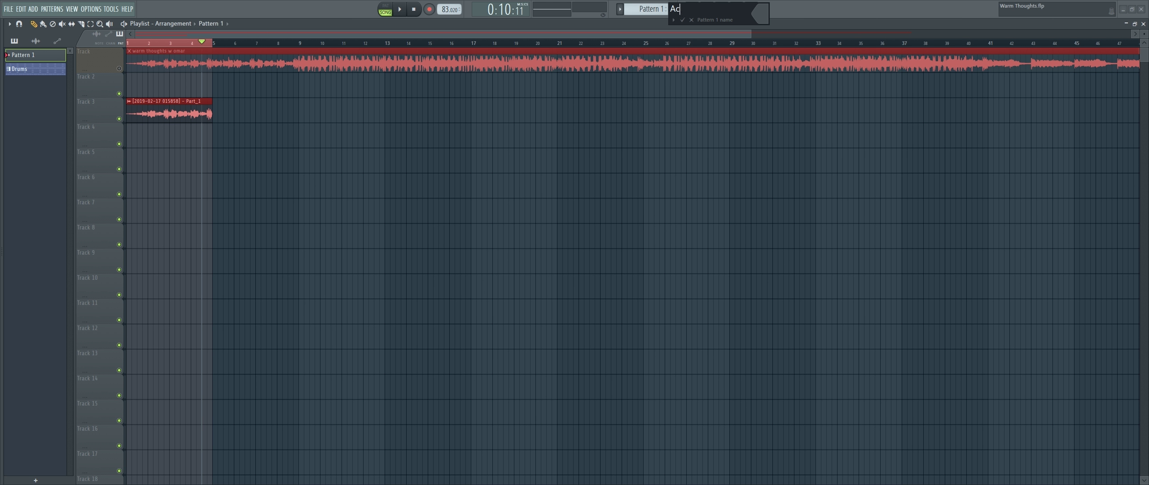
pyautogui.write('oustic GT')
pyautogui.press('Return')
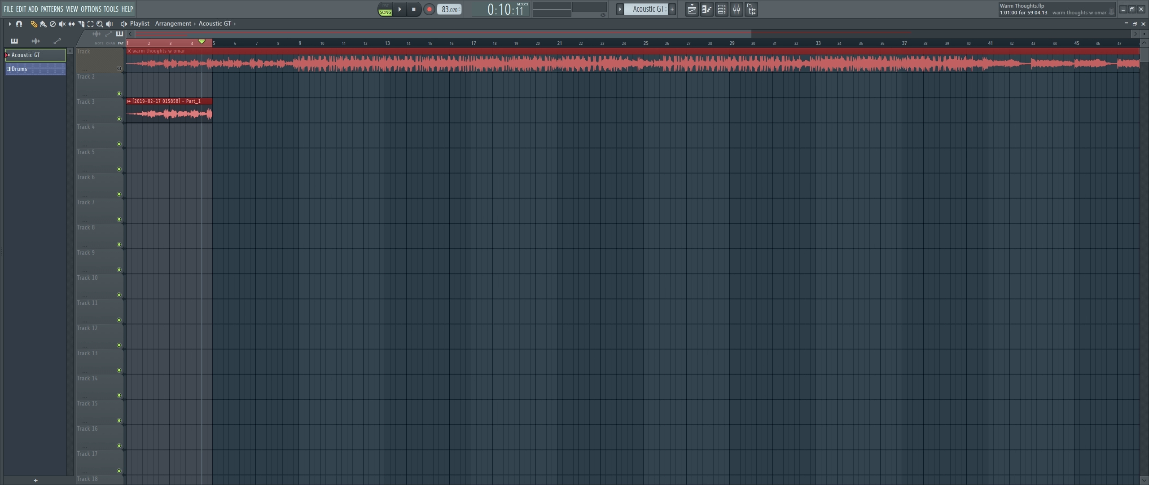
pyautogui.moveTo(35, 55); pyautogui.dragTo(128, 136)
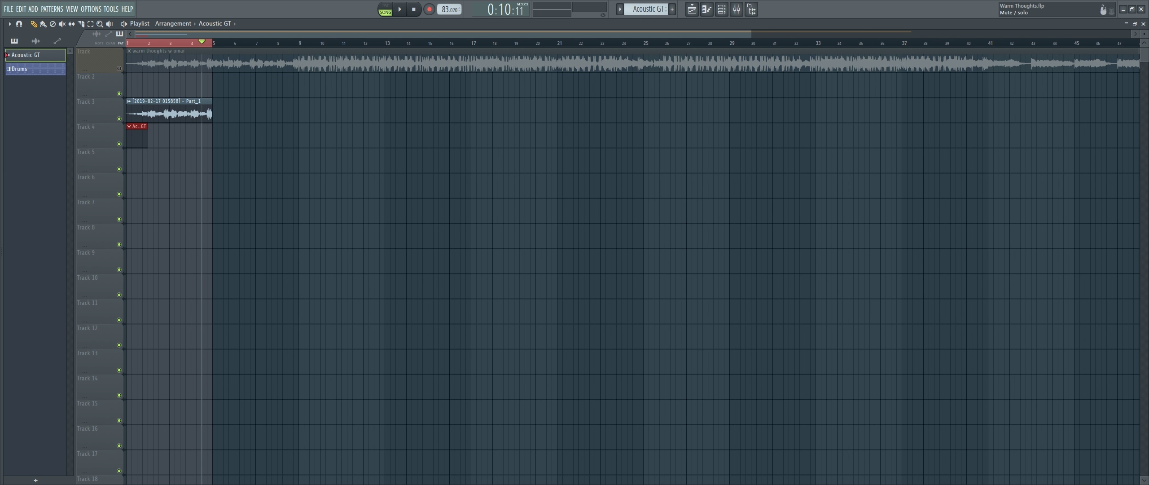
# Group the unsorted FPC and LOFI hat channels in the channel rack under the name Drums.
pyautogui.press('F6')
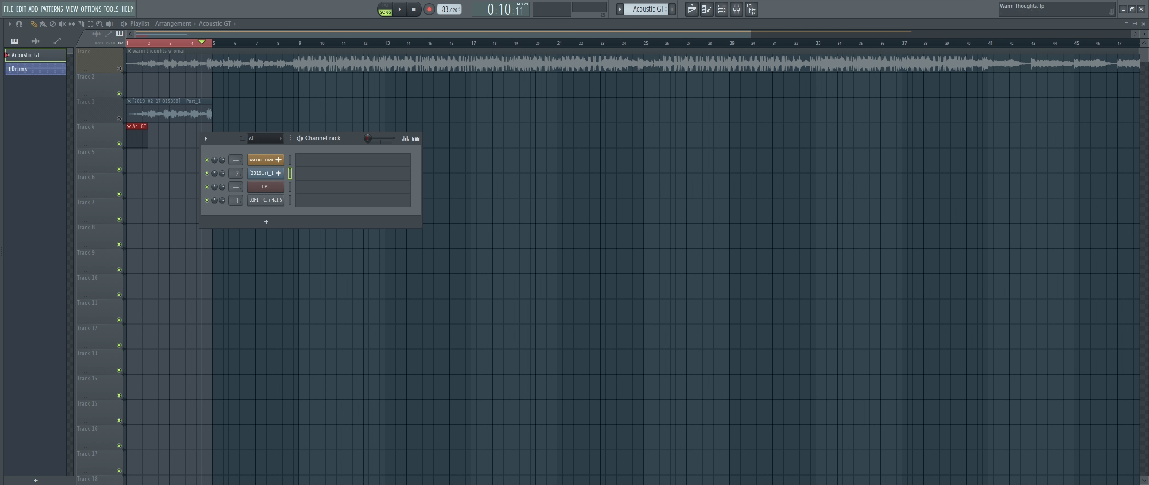
pyautogui.press('pageup')
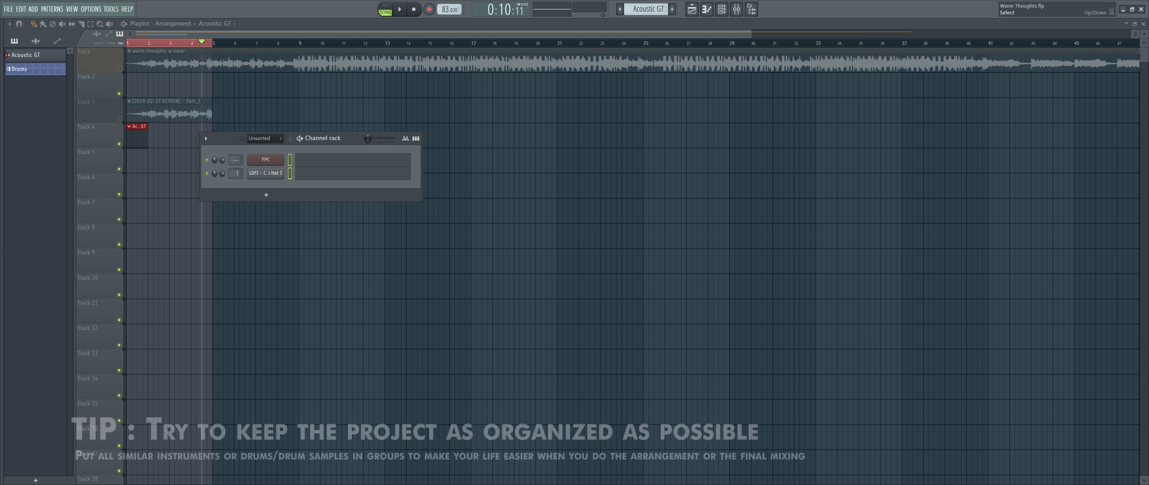
pyautogui.click(205, 138)
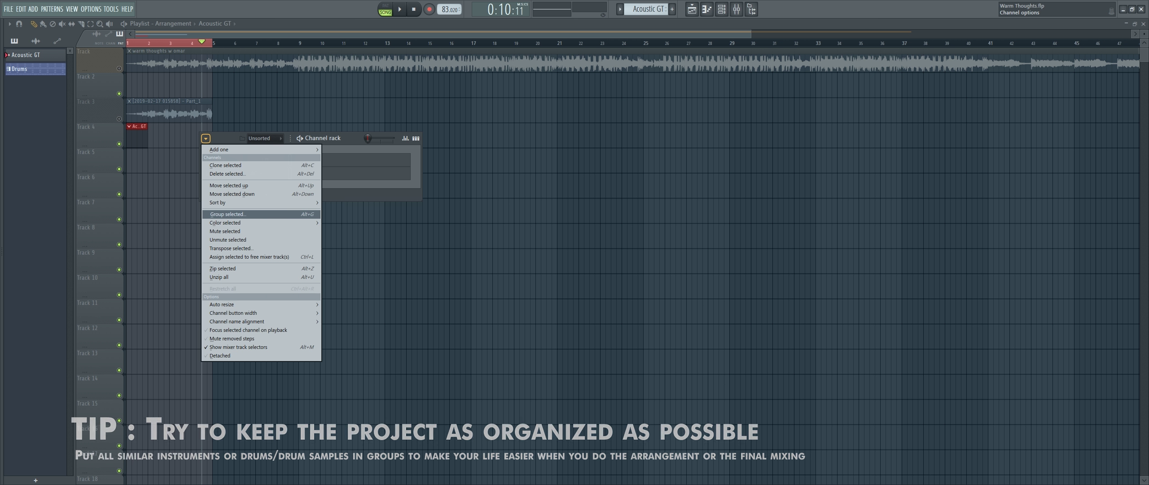
pyautogui.click(226, 214)
pyautogui.write('Dru')
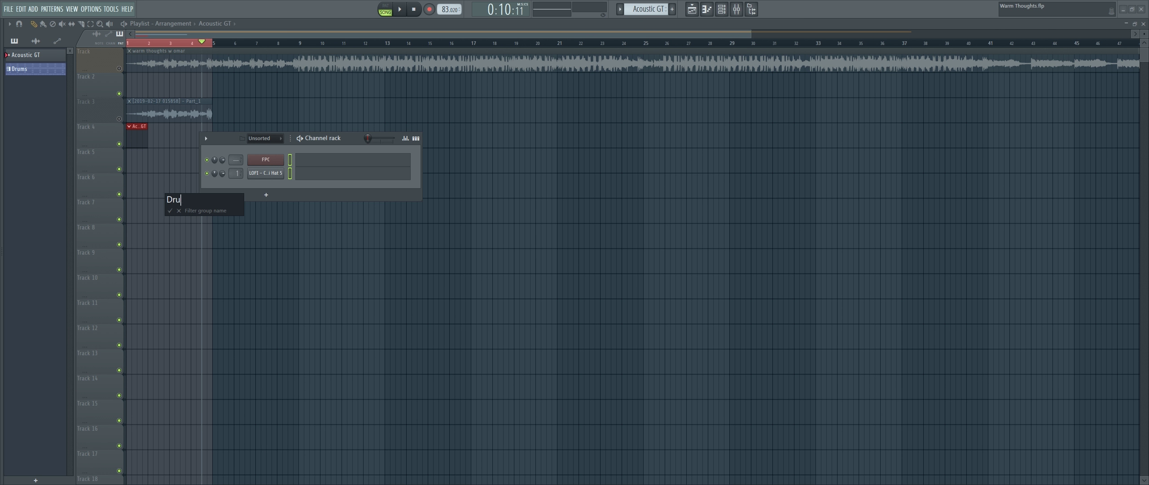
pyautogui.write('ms')
pyautogui.press('Return')
pyautogui.scroll(1, 265, 138)
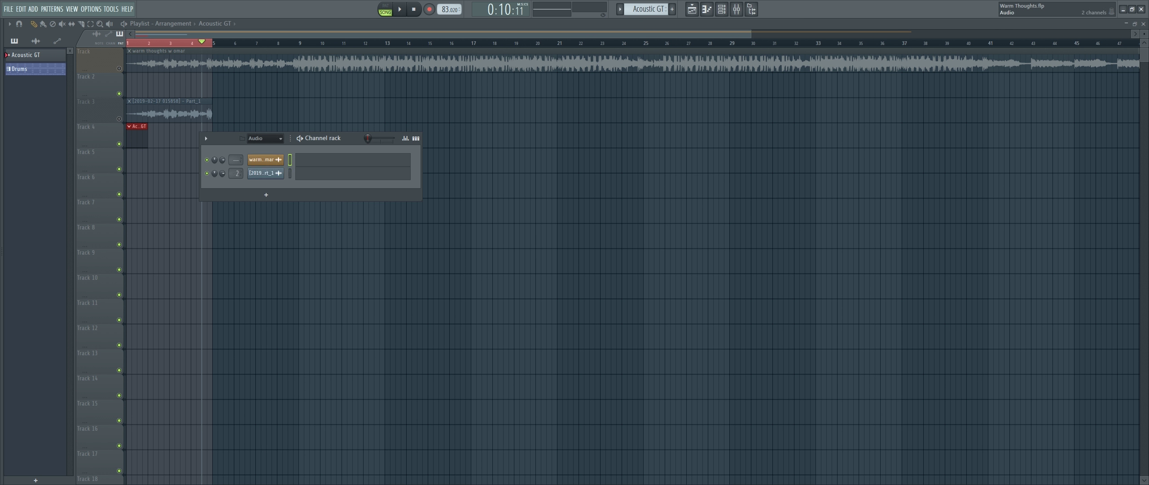
# Show the Drums channel group and assign the Steel GT channel to a free mixer track.
pyautogui.scroll(1, 265, 139)
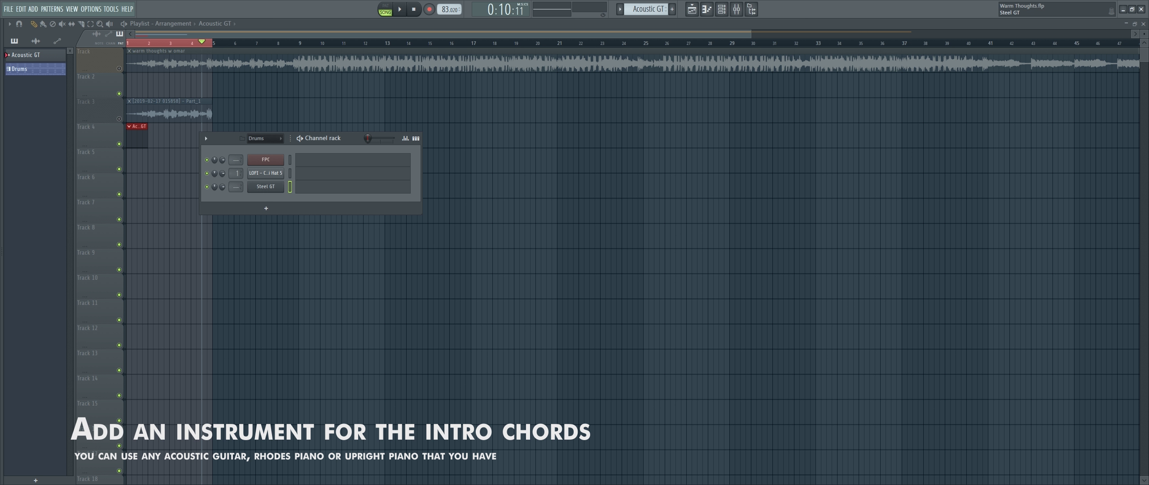
pyautogui.hotkey('ctrl', 'l')
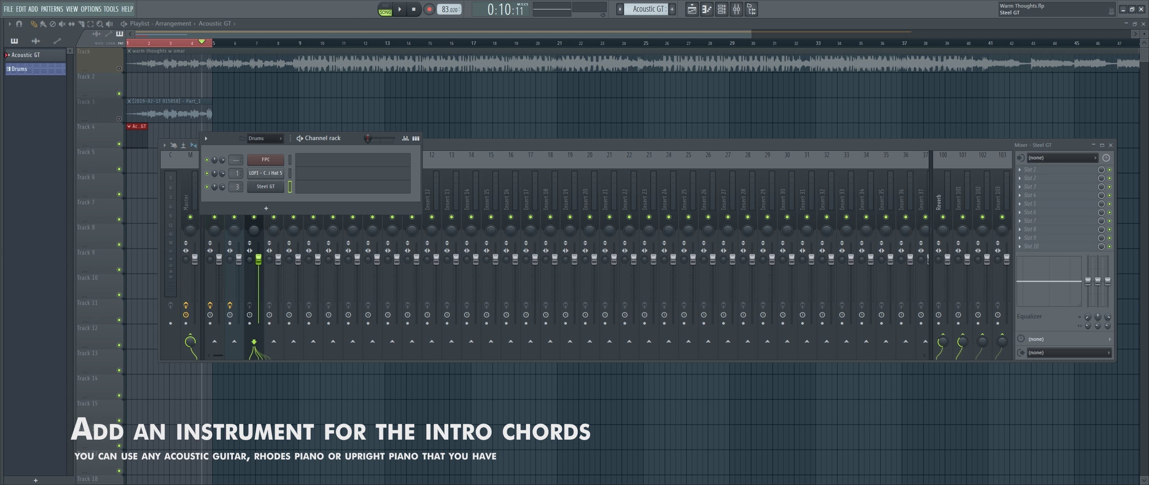
pyautogui.moveTo(323, 138); pyautogui.dragTo(445, 68)
# Rename the Steel GT channel to Steel Guitar using the Guitar name preset with its icon and colour.
pyautogui.middleClick(388, 117)
pyautogui.click(376, 128)
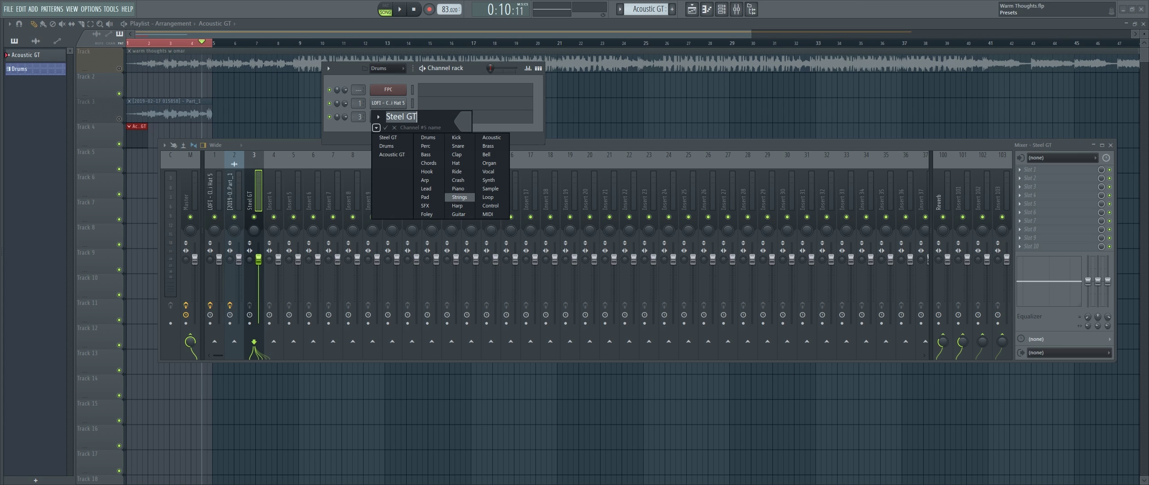
pyautogui.click(458, 214)
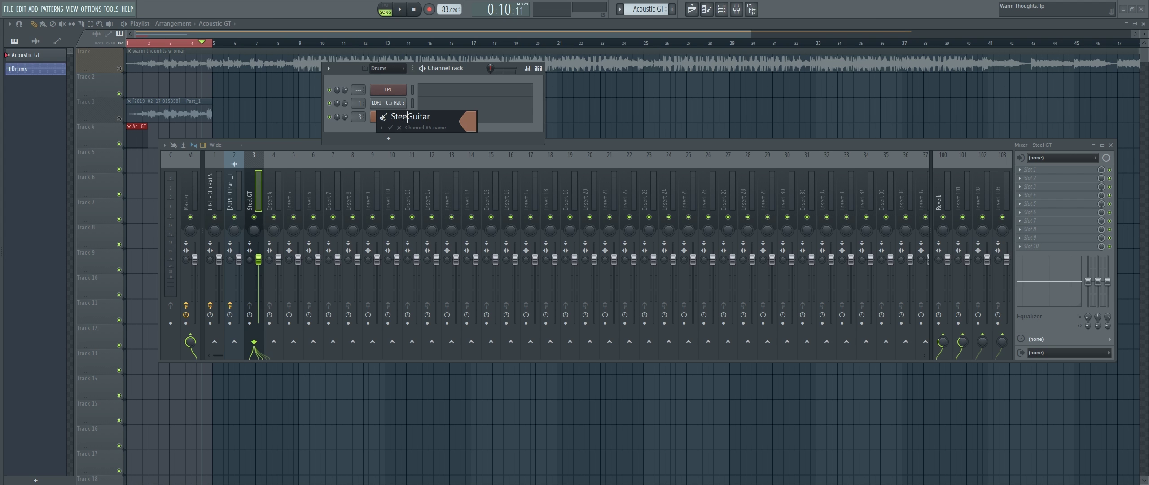
pyautogui.press('Return')
pyautogui.press('F2')
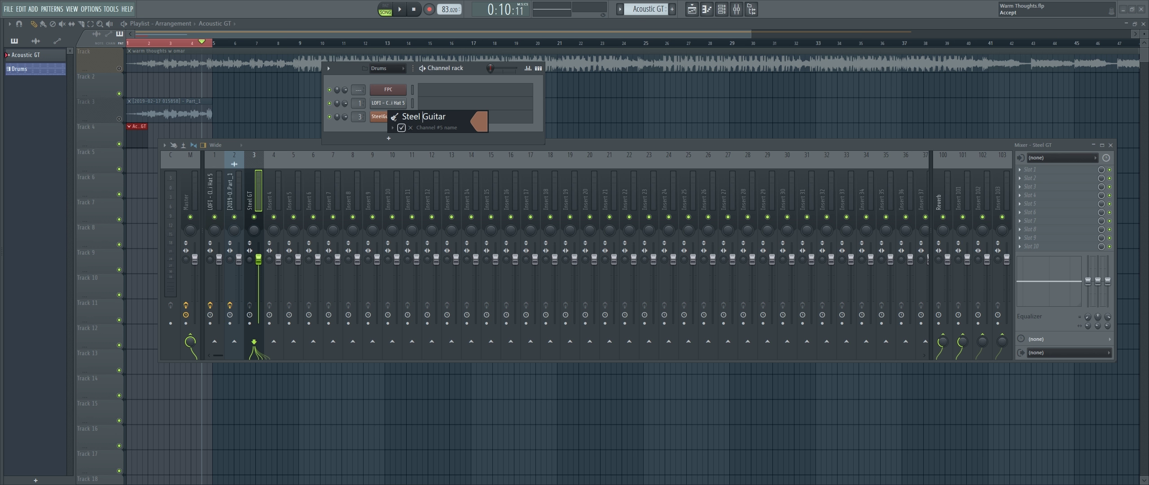
pyautogui.click(401, 127)
# Reset the Steel GT mixer track to its default state and close the mixer.
pyautogui.rightClick(252, 193)
pyautogui.click(310, 270)
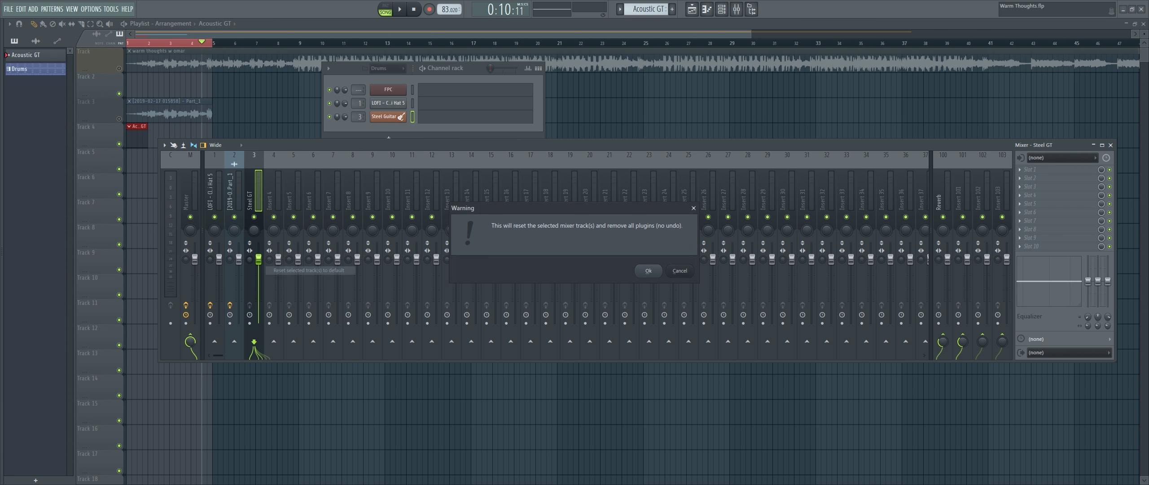
pyautogui.click(648, 270)
pyautogui.press('F9')
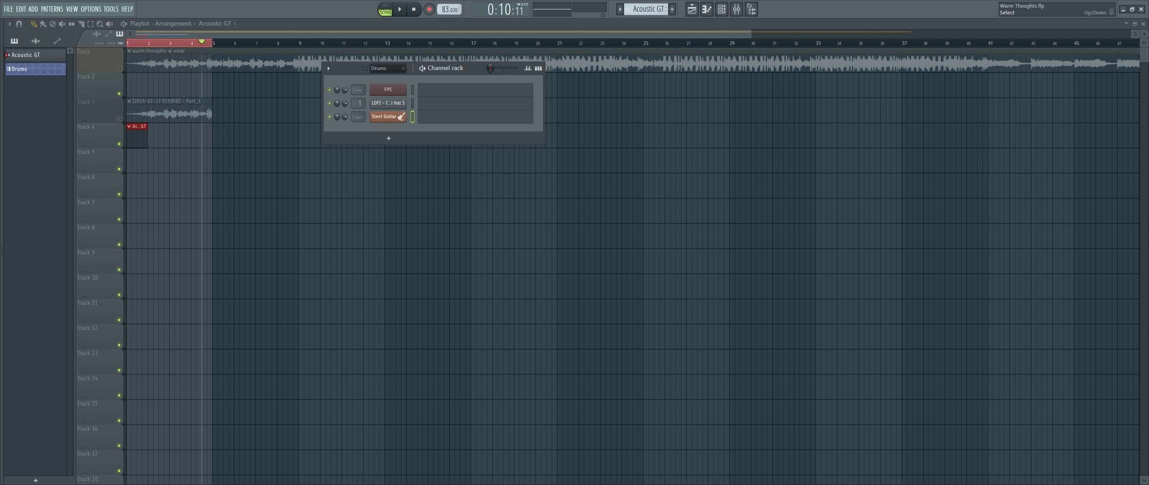
# Assign the Steel Guitar channel to mixer track 3, check its routing in the mixer and close the mixer.
pyautogui.hotkey('ctrl', 'l')
pyautogui.press('F9')
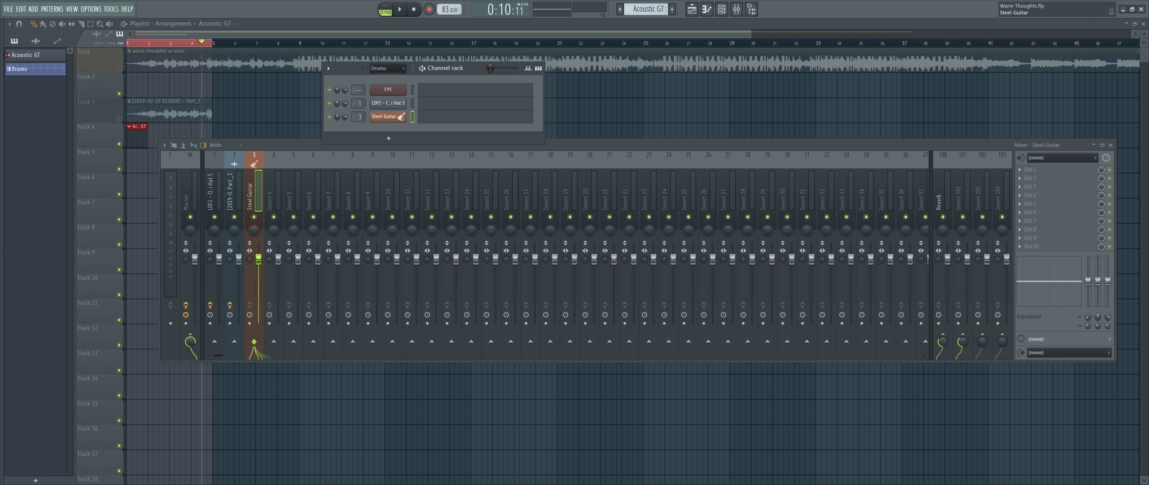
pyautogui.click(1110, 144)
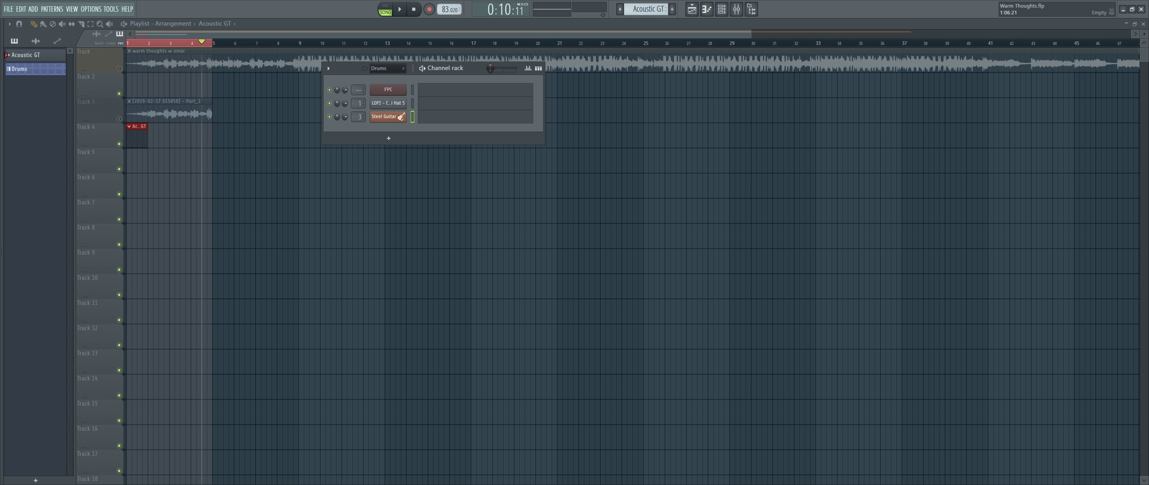
# Clone the Steel Guitar channel under the name Nylon Guitar and assign the clone to mixer track 4.
pyautogui.rightClick(401, 116)
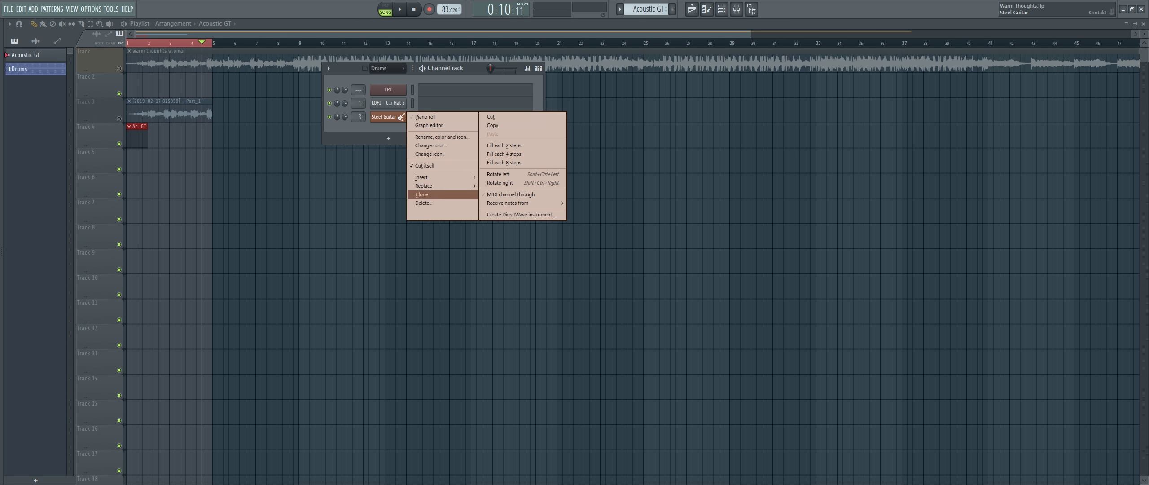
pyautogui.click(421, 194)
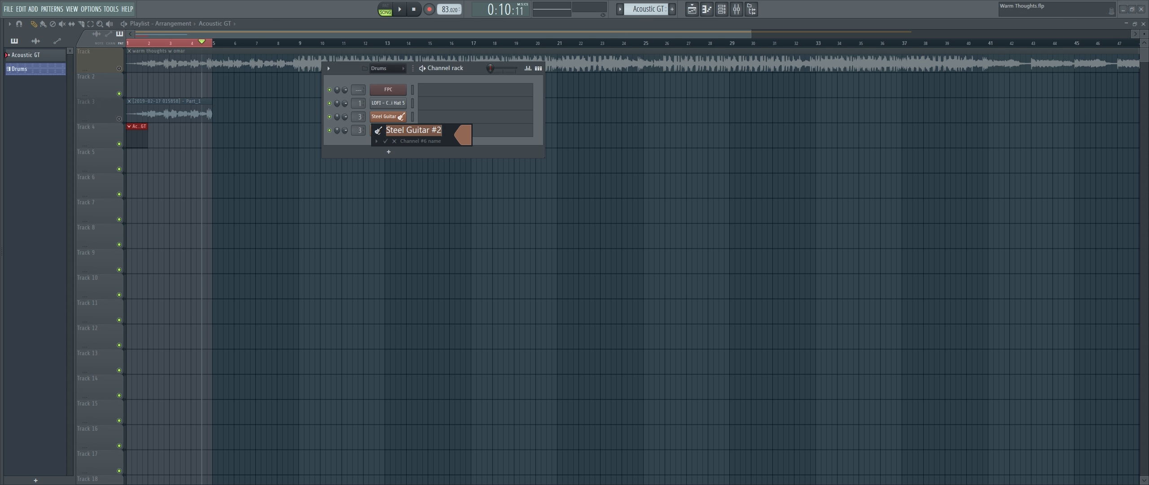
pyautogui.press('Right')
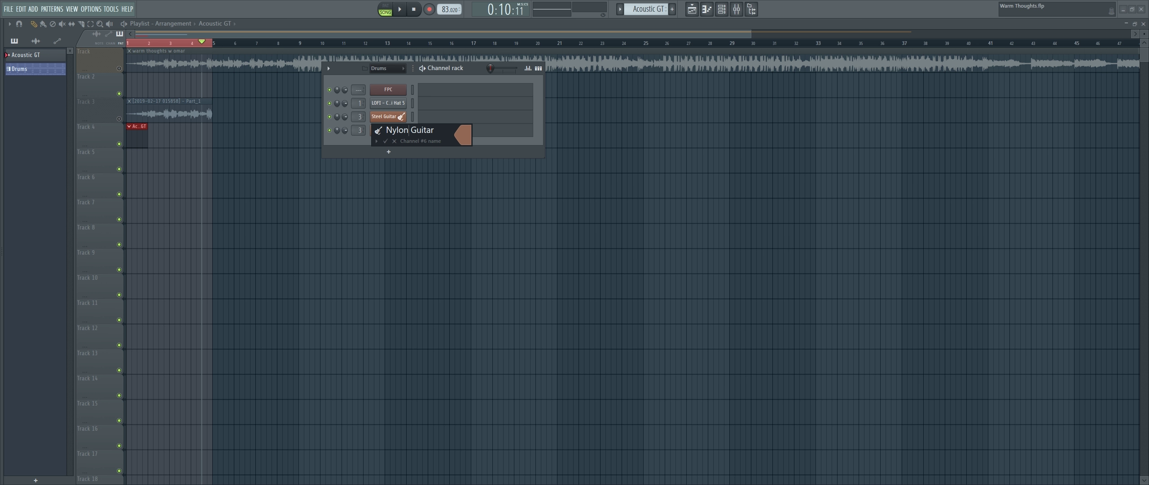
pyautogui.press('Return')
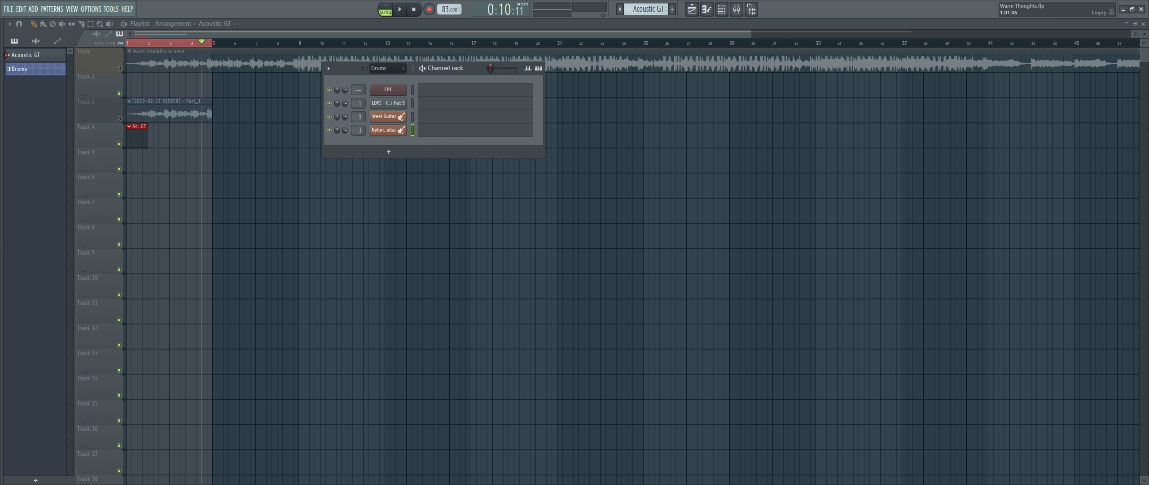
pyautogui.hotkey('ctrl', 'l')
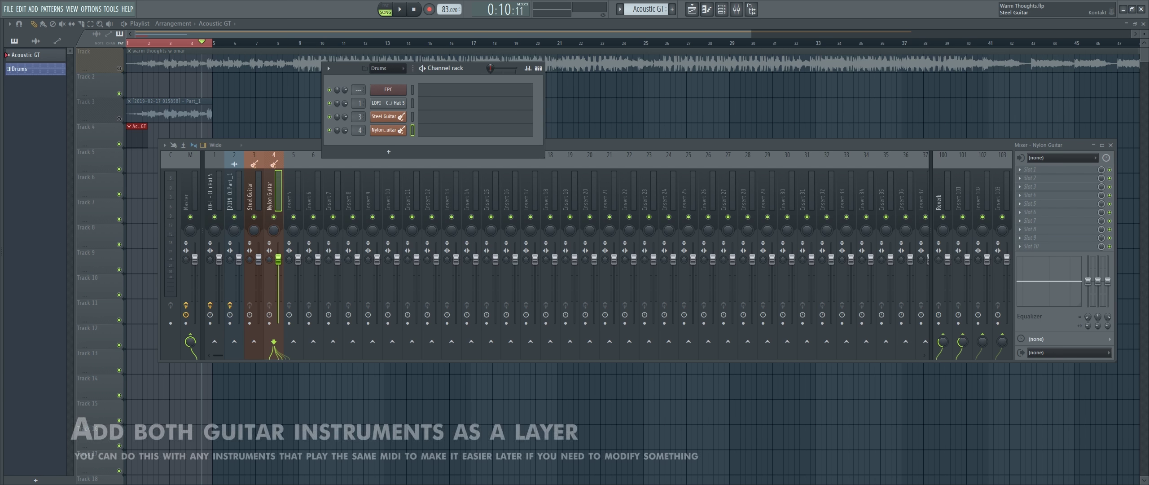
# Add a Layer channel below the two guitar channels in the channel rack and close the mixer.
pyautogui.click(389, 152)
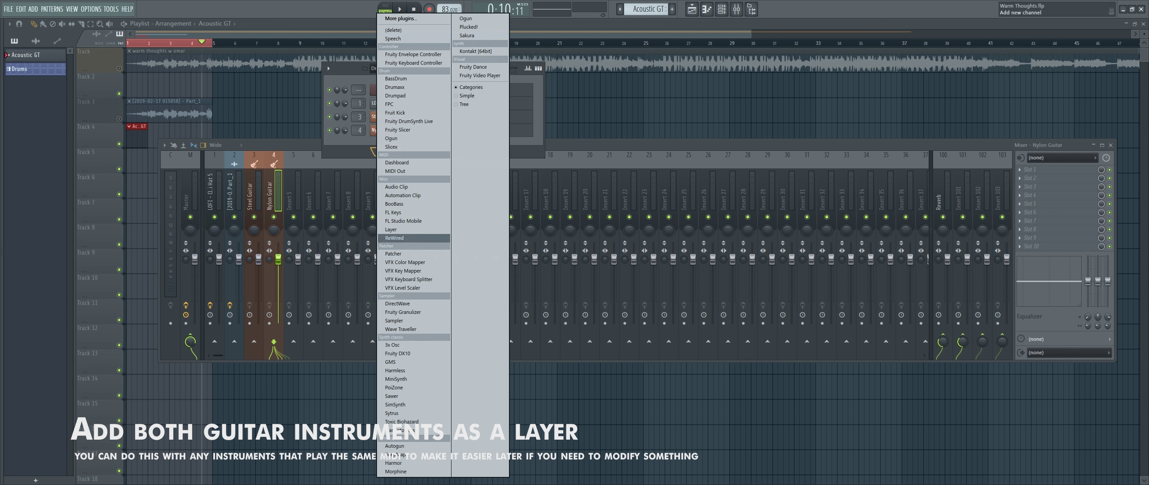
pyautogui.click(391, 230)
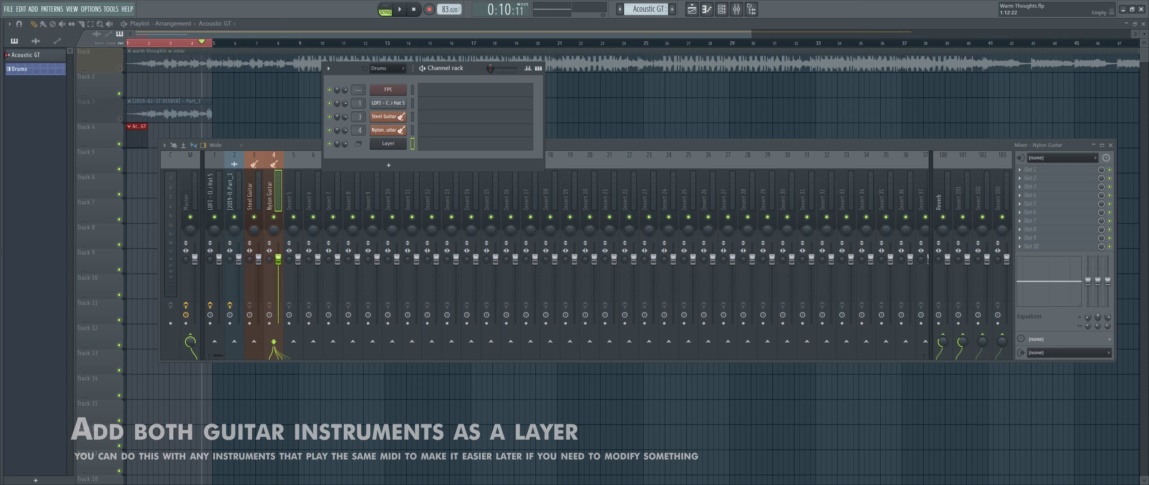
pyautogui.press('F9')
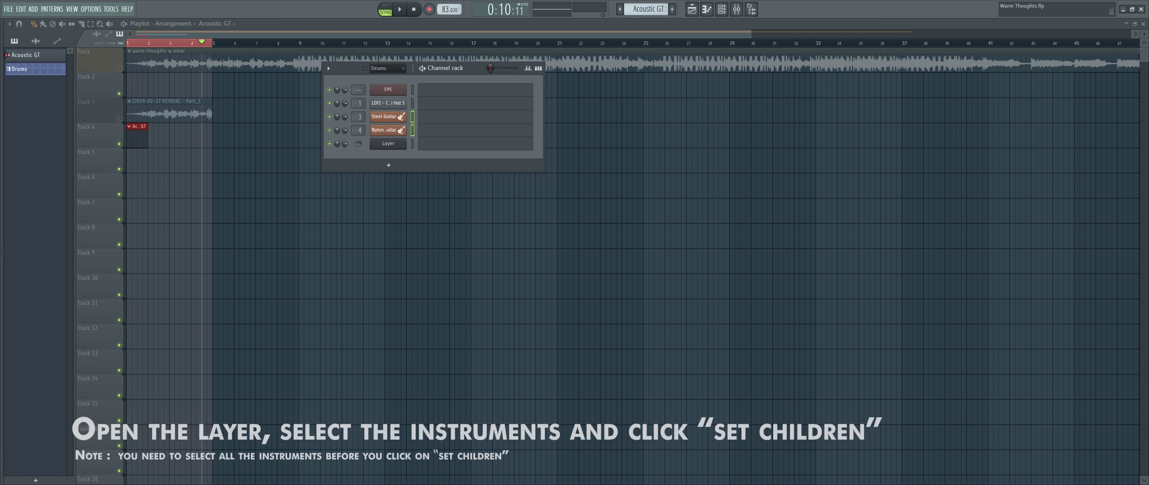
# Set the Steel Guitar and Nylon Guitar channels as children of the Layer channel and rename the layer Acoustic GT.
pyautogui.click(388, 144)
pyautogui.click(97, 221)
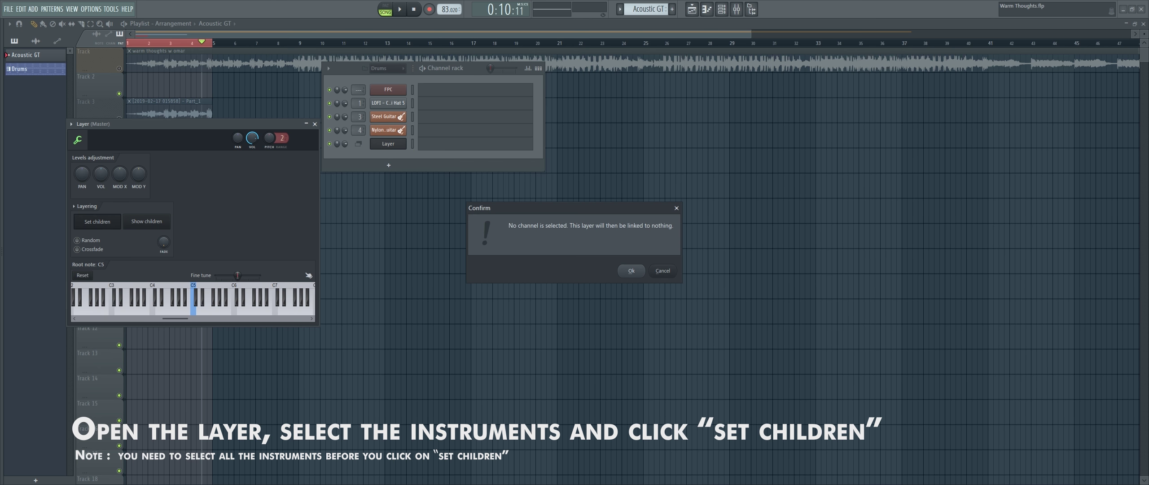
pyautogui.click(631, 271)
pyautogui.keyDown('shift'); pyautogui.click(412, 117); pyautogui.keyUp('shift')
pyautogui.keyDown('shift'); pyautogui.click(413, 130); pyautogui.keyUp('shift')
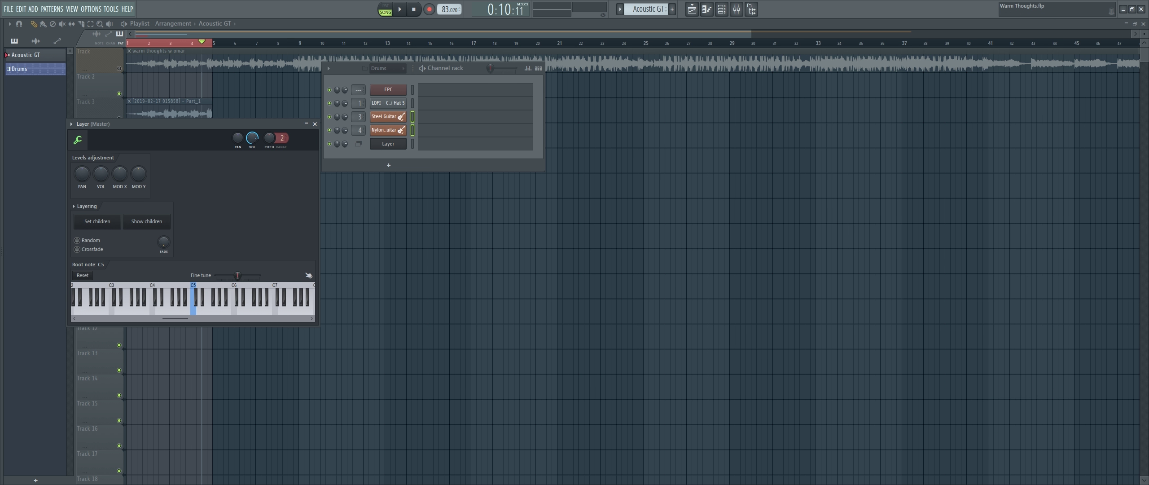
pyautogui.click(315, 124)
pyautogui.middleClick(393, 143)
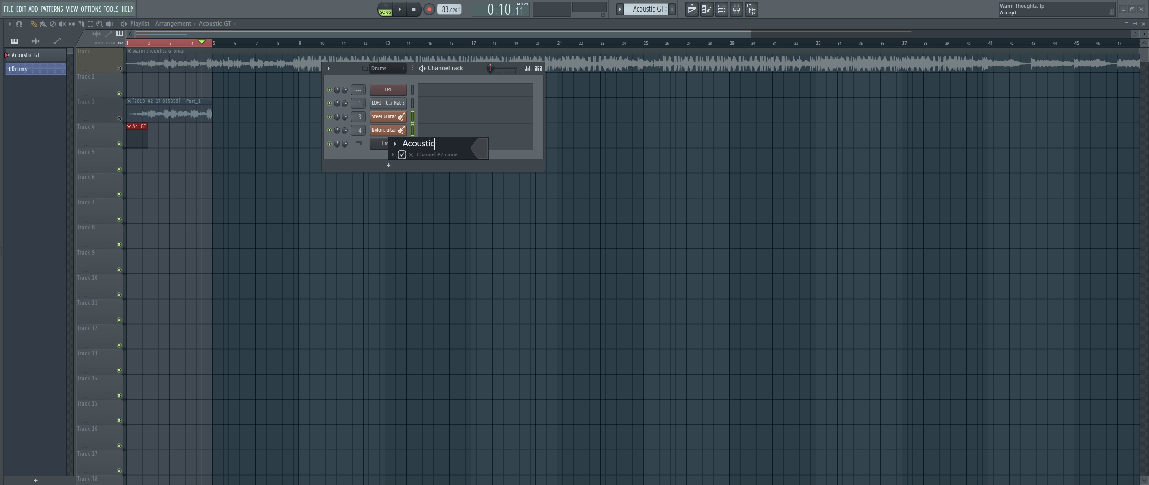
pyautogui.press('Escape')
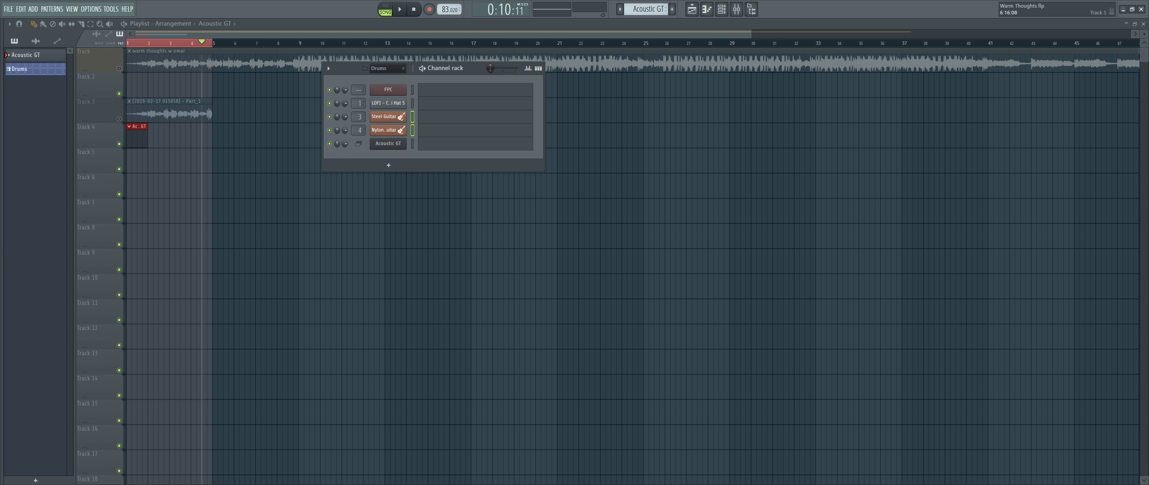
# Import the MIDI file exported from Melodyne into the Acoustic GT piano roll, play it and close the piano roll.
pyautogui.click(428, 143)
pyautogui.click(9, 24)
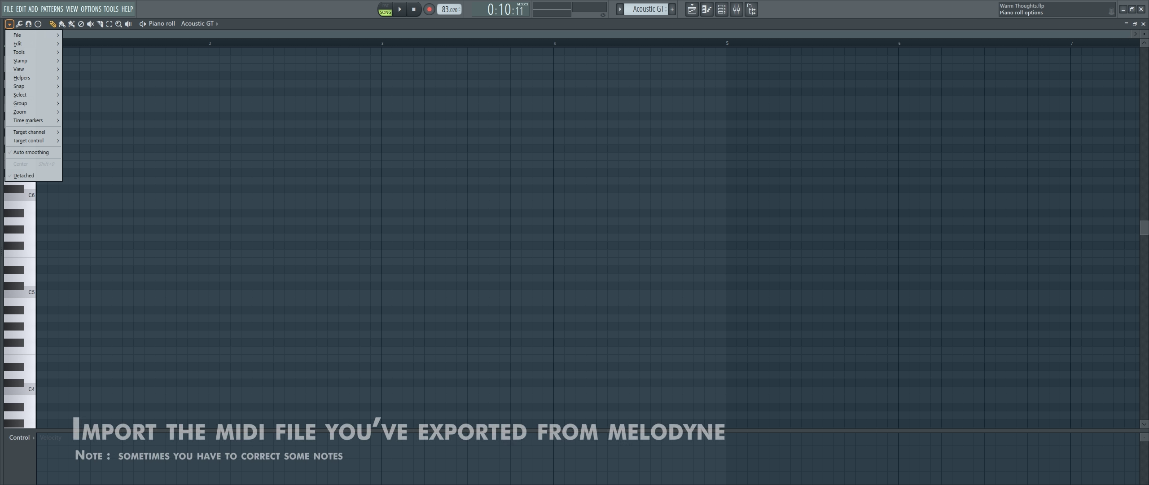
pyautogui.moveTo(27, 35)
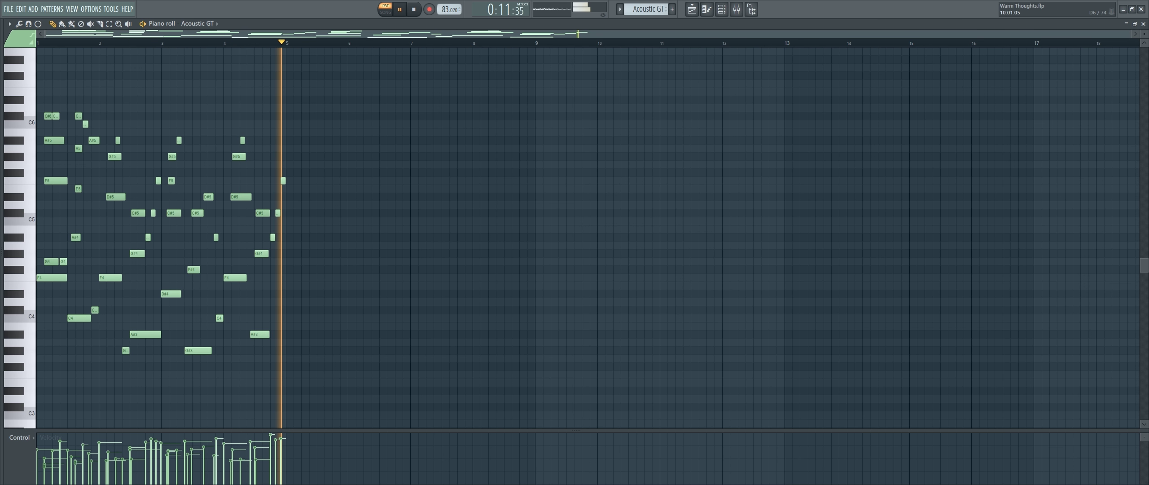
pyautogui.press('space')
pyautogui.click(1143, 23)
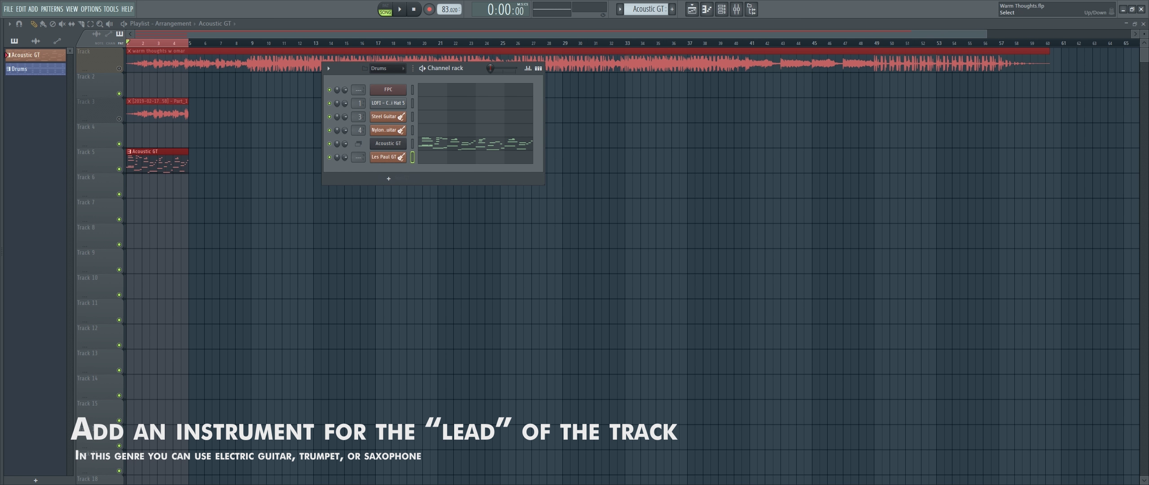
# Assign the Les Paul GT channel to mixer track 5 and close the mixer.
pyautogui.hotkey('ctrl', 'l')
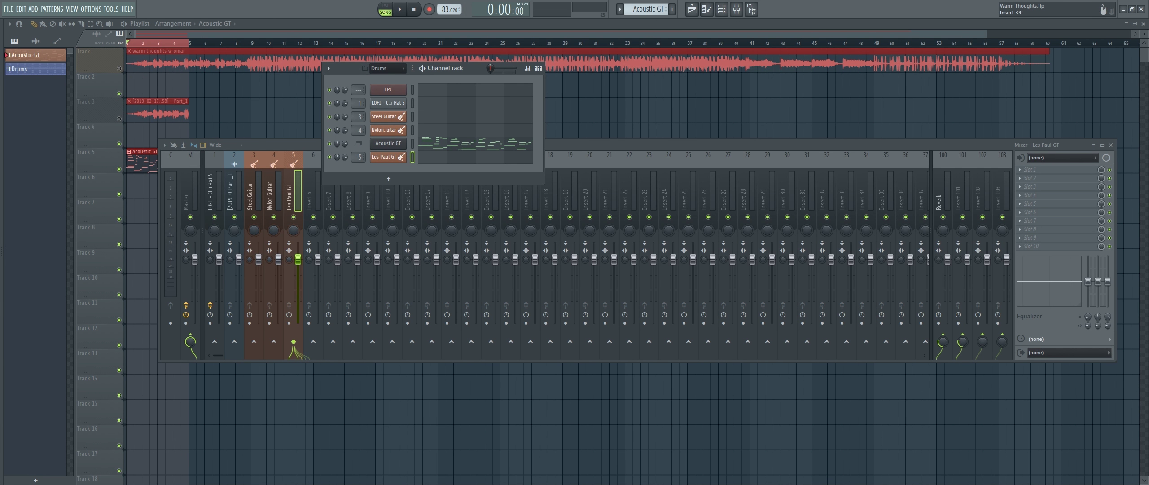
pyautogui.click(1109, 145)
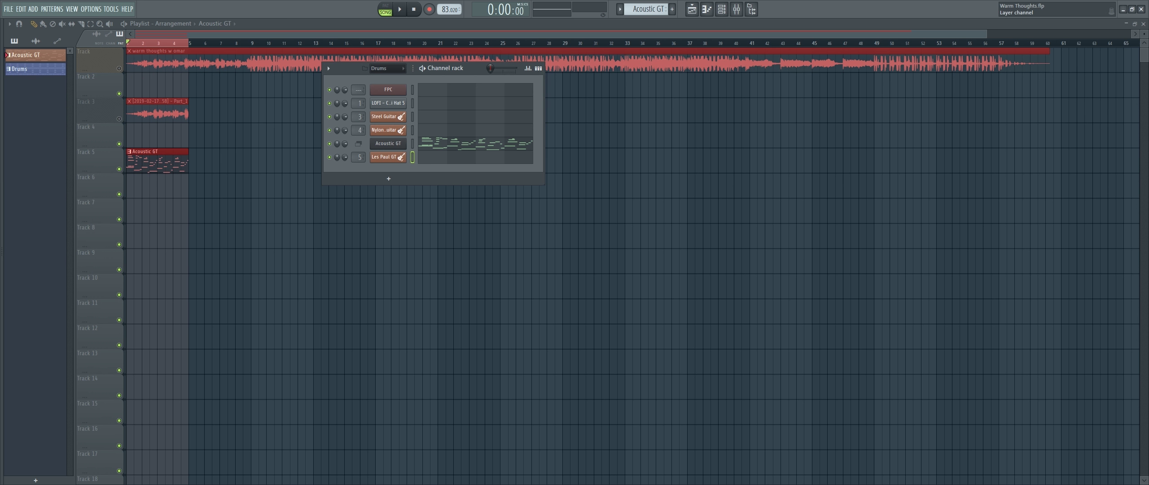
# Pan the Steel Guitar and Nylon Guitar channels 100% to opposite sides and raise the channel rack swing to about 57%.
pyautogui.moveTo(337, 116); pyautogui.dragTo(337, 96)
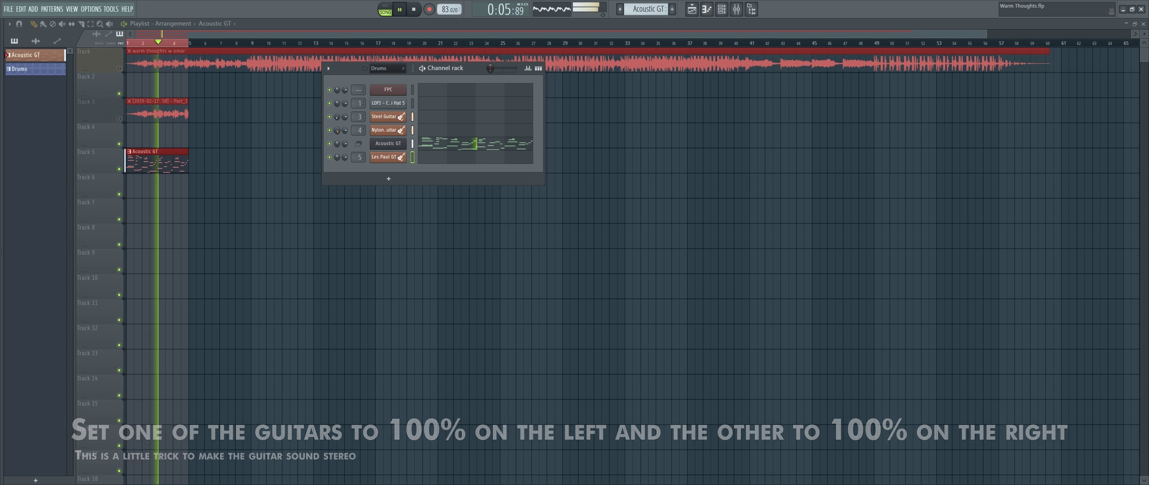
pyautogui.moveTo(490, 68); pyautogui.dragTo(502, 68)
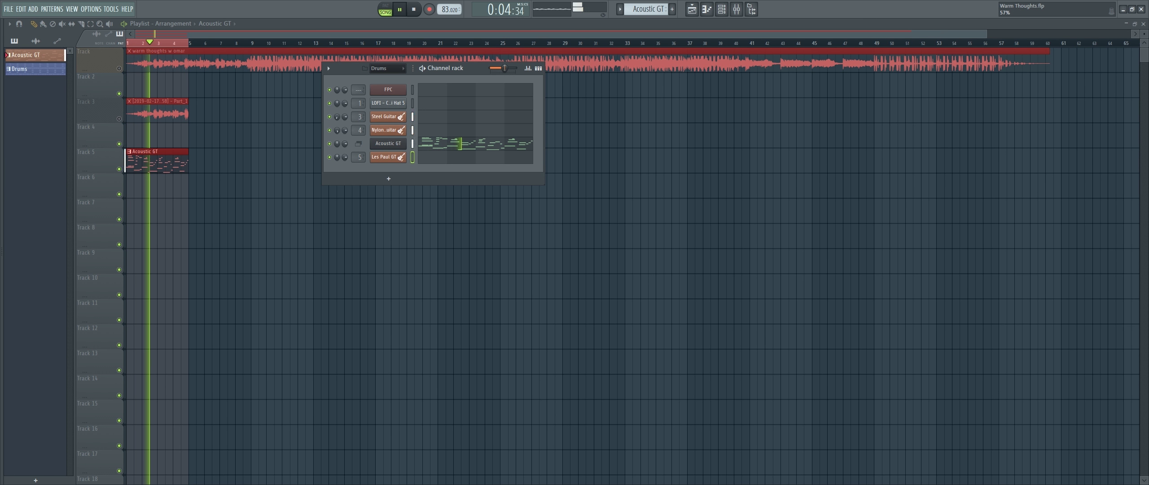
# Import the lead melody MIDI file into the Les Paul GT piano roll, play it back and close the piano roll.
pyautogui.click(421, 157)
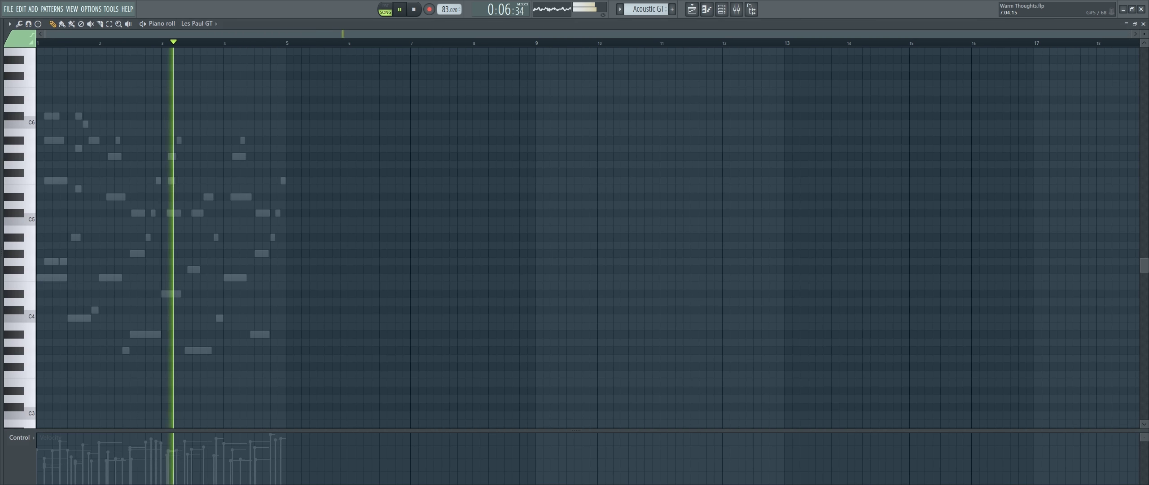
pyautogui.press('space')
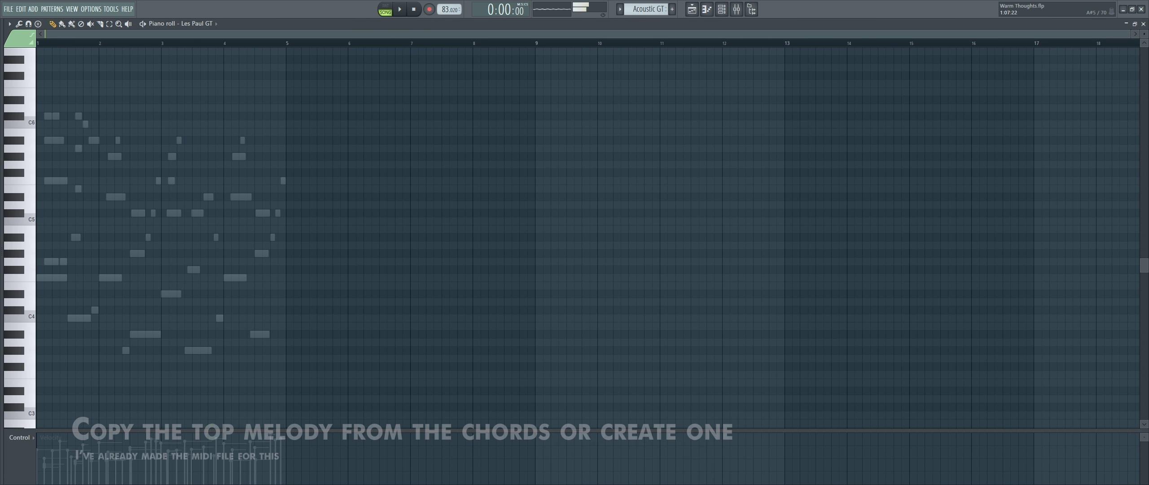
pyautogui.click(48, 140)
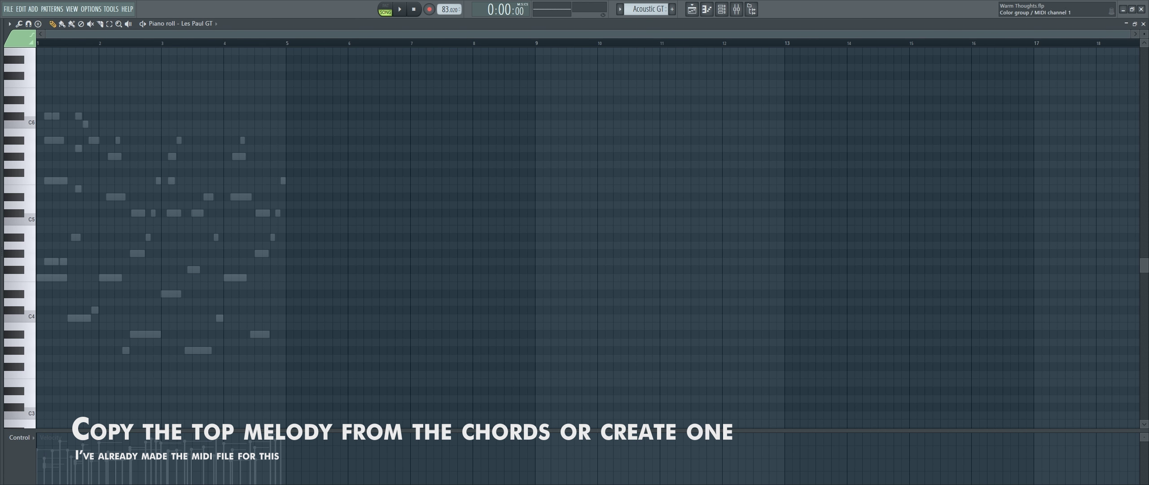
pyautogui.click(9, 24)
pyautogui.moveTo(31, 35)
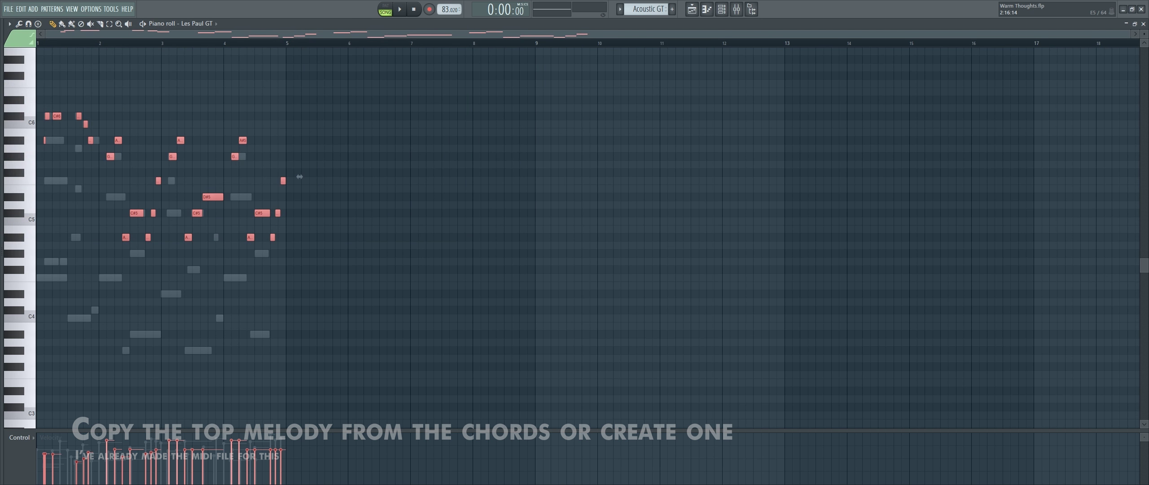
pyautogui.press('space')
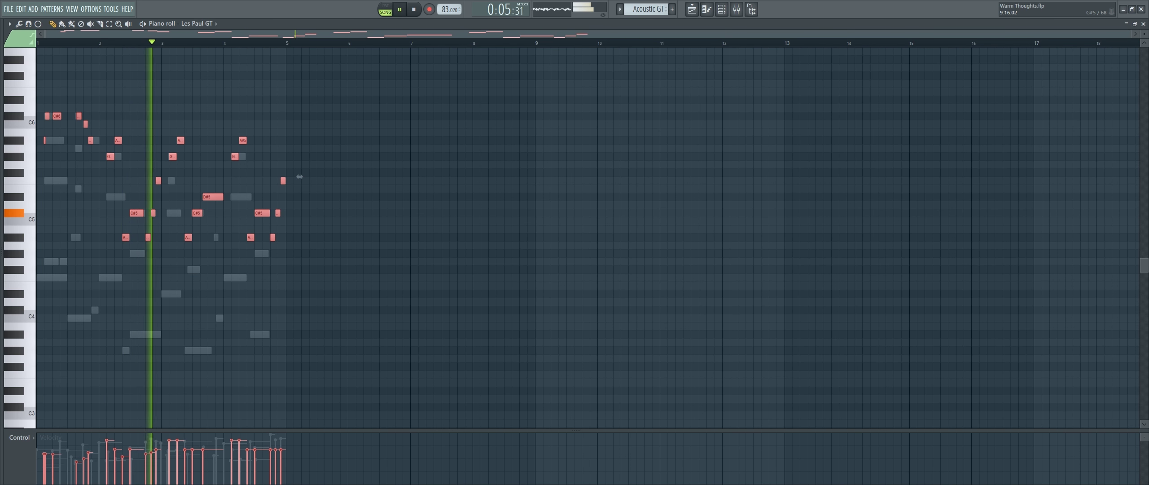
pyautogui.click(1142, 24)
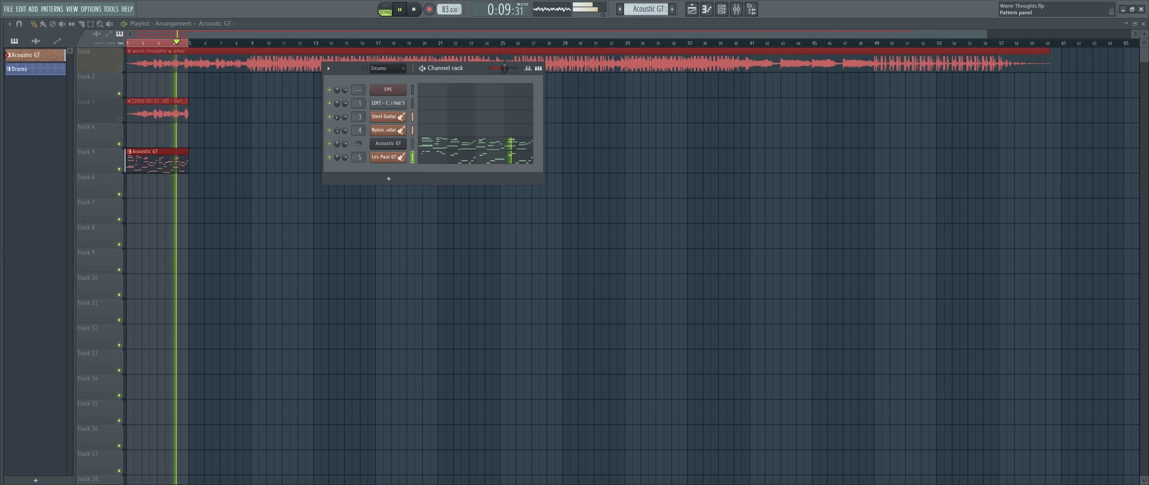
# Move the Les Paul GT melody out of the Acoustic GT pattern into the empty Pattern 3.
pyautogui.scroll(-2, 646, 9)
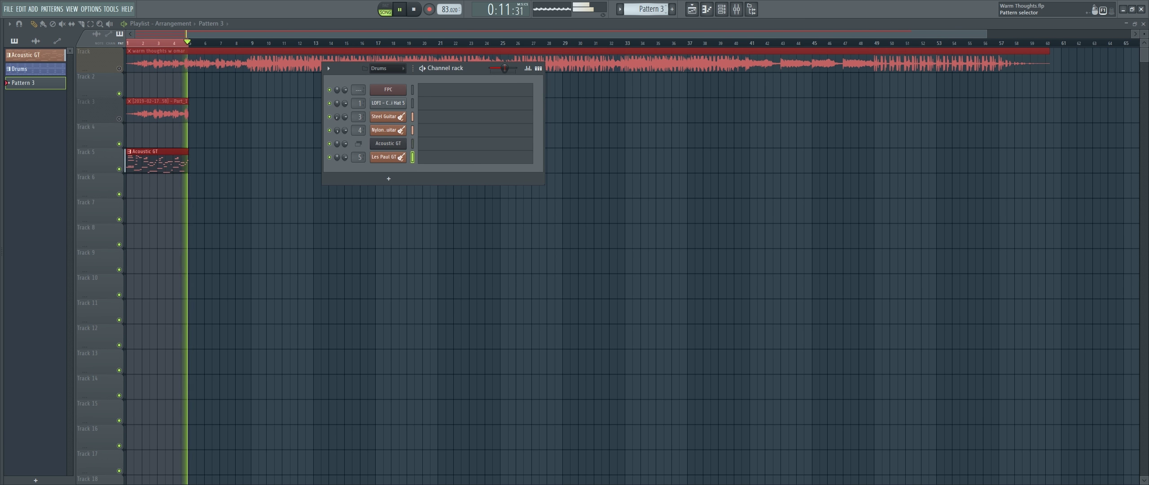
pyautogui.scroll(2, 646, 9)
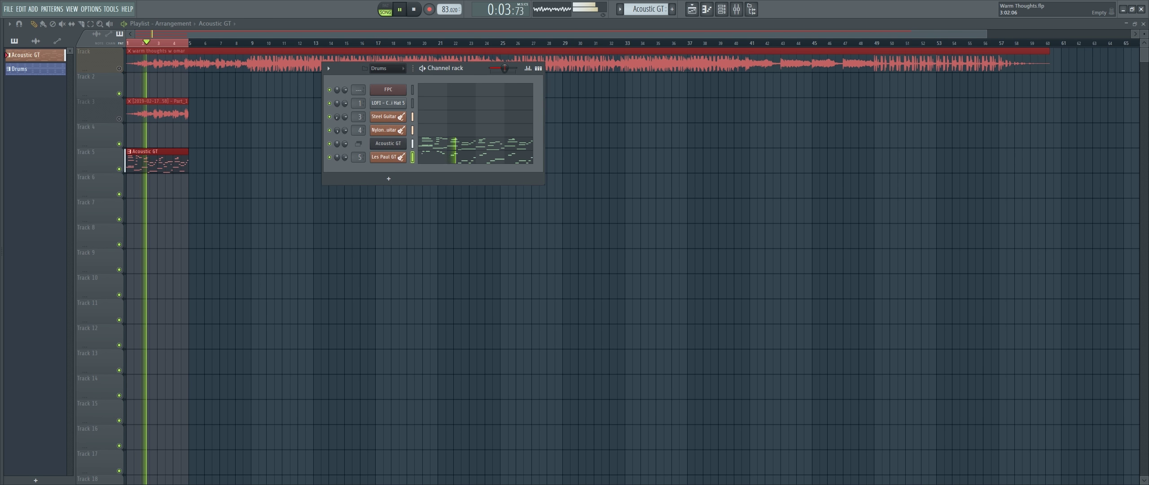
pyautogui.scroll(-1, 646, 9)
pyautogui.scroll(-1, 646, 8)
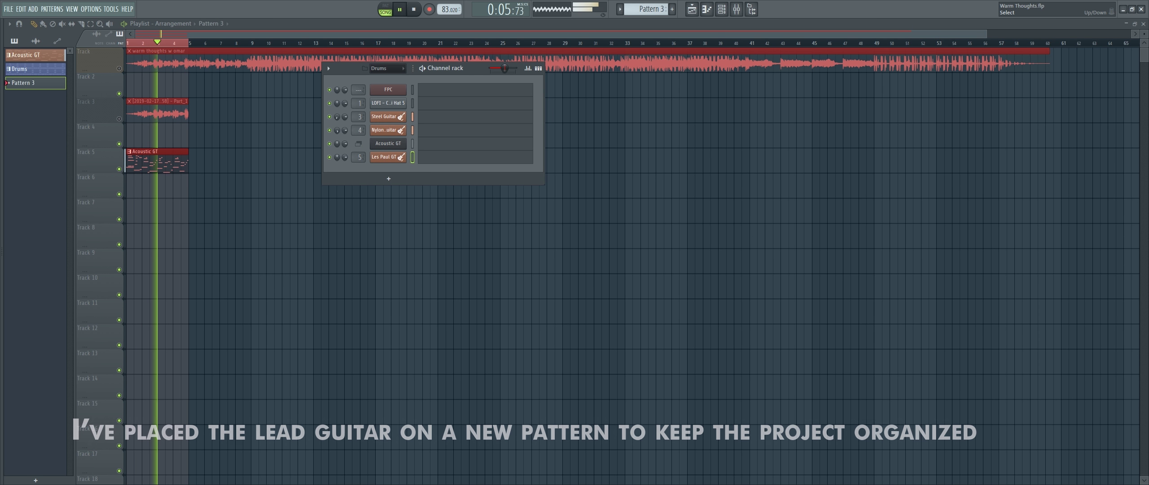
pyautogui.click(412, 157)
pyautogui.hotkey('ctrl', 'v')
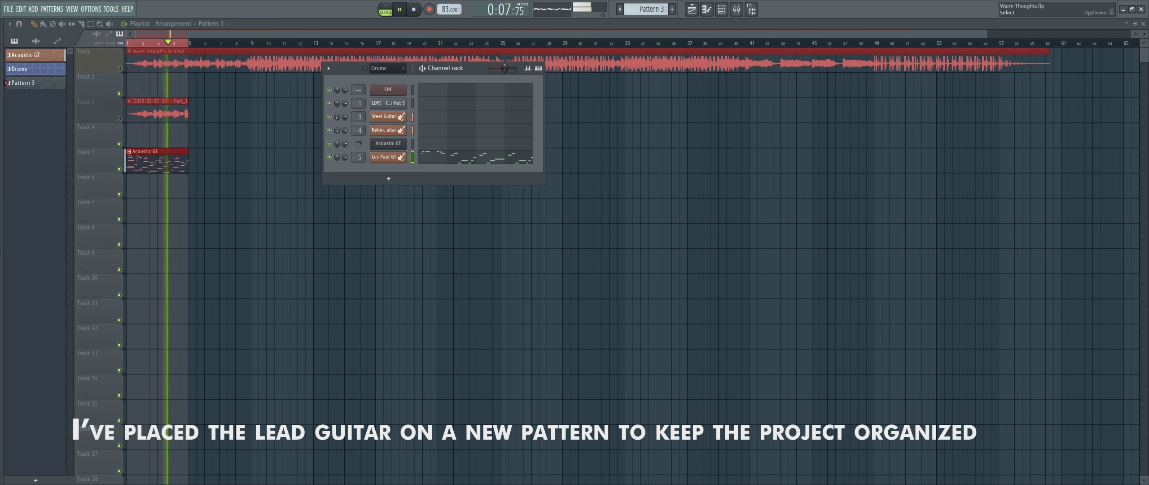
# Place Pattern 3 at the start of playlist Track 6 and name both the track and its clip Les Paul GT.
pyautogui.moveTo(27, 83); pyautogui.dragTo(138, 190)
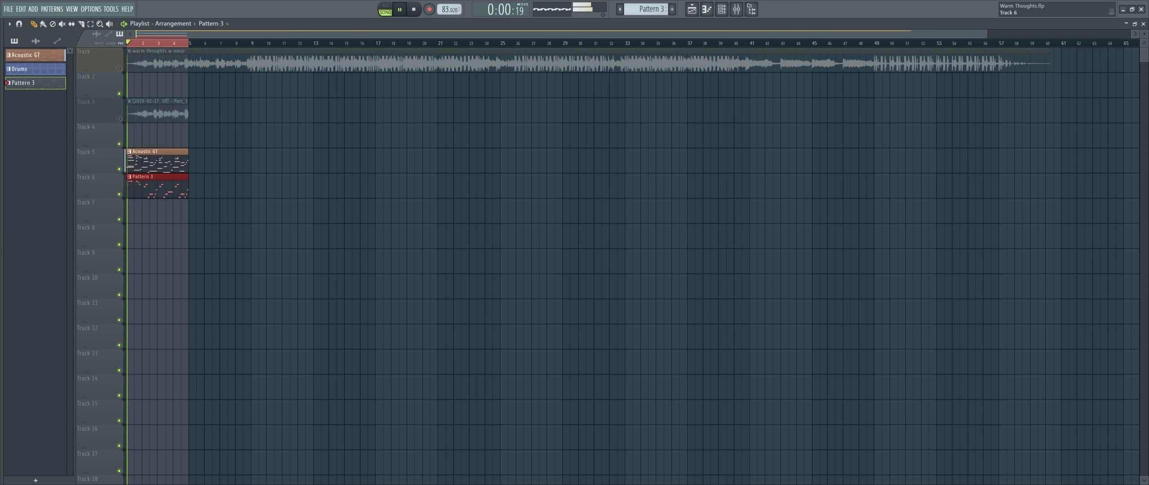
pyautogui.click(106, 188)
pyautogui.click(122, 198)
pyautogui.rightClick(102, 174)
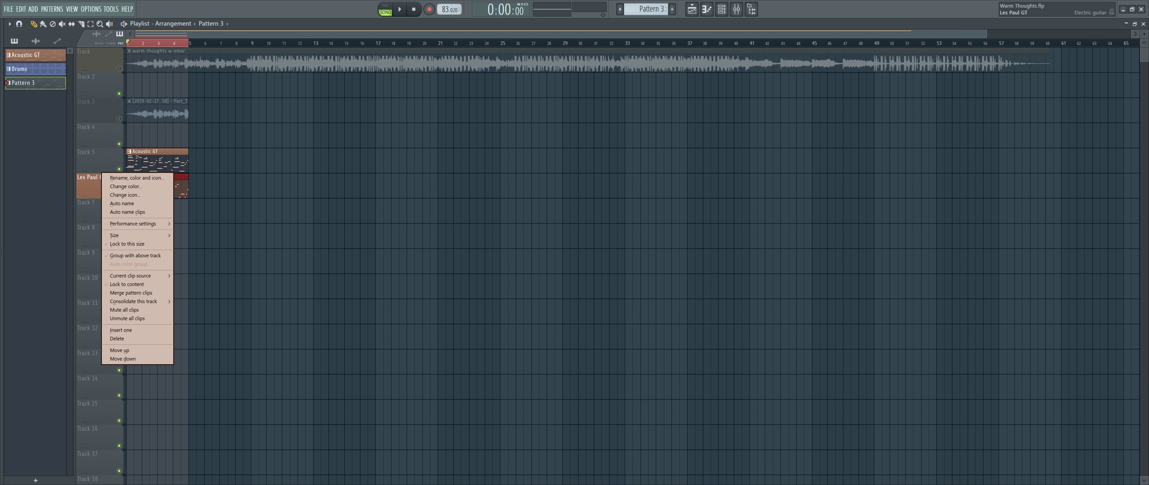
pyautogui.click(127, 211)
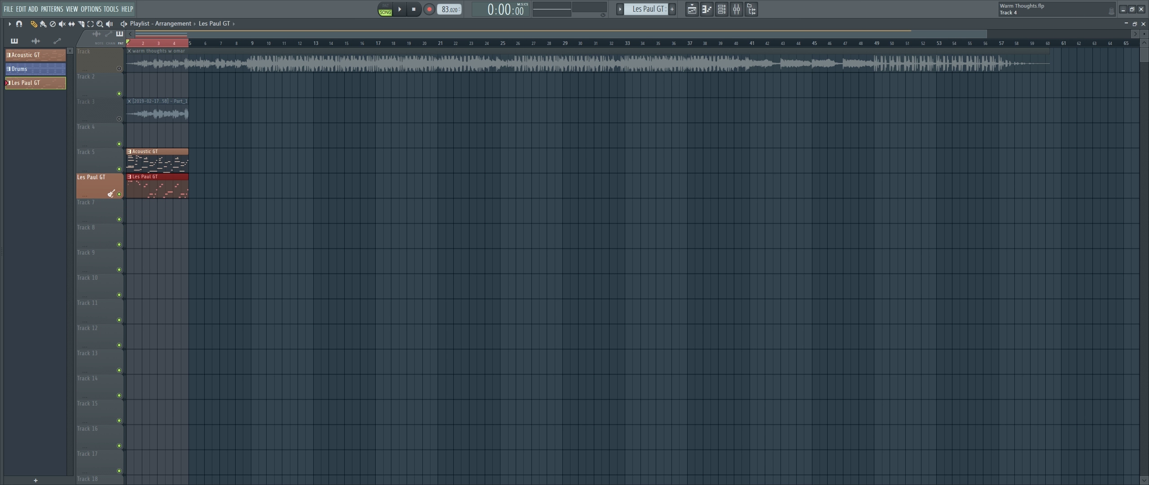
# Name playlist Track 5 Acoustic GT and auto-name its clips to match.
pyautogui.click(103, 153)
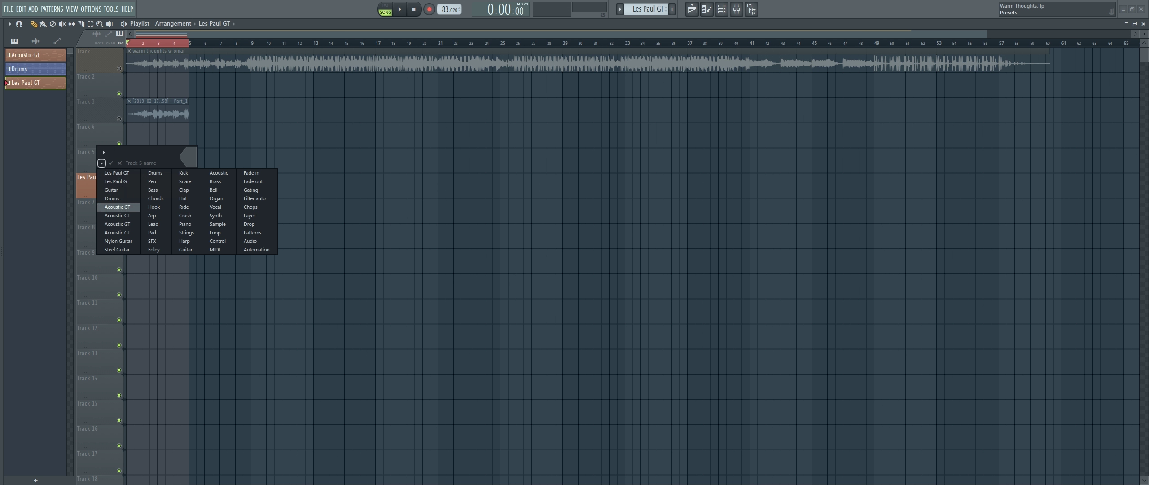
pyautogui.click(118, 207)
pyautogui.rightClick(101, 151)
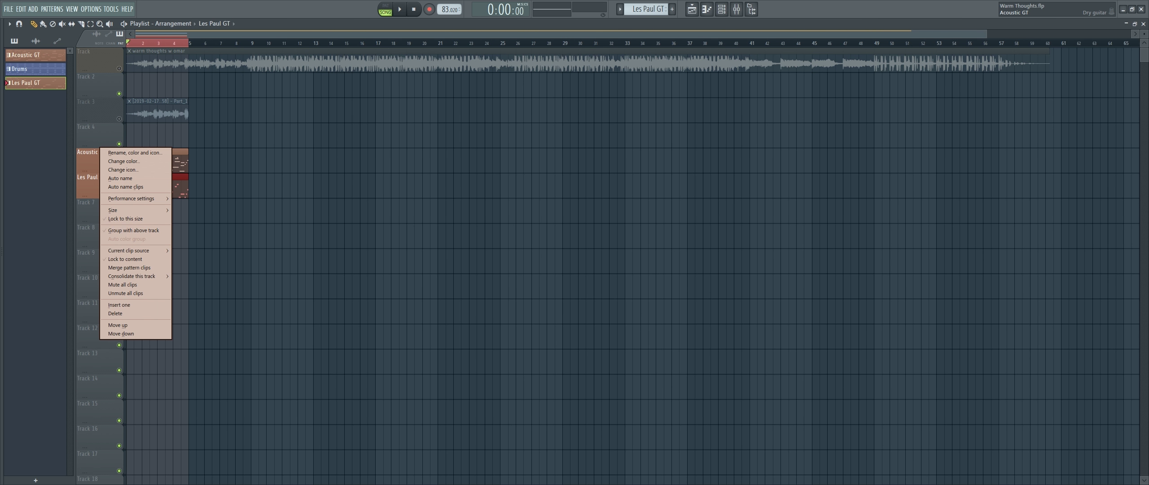
pyautogui.click(126, 187)
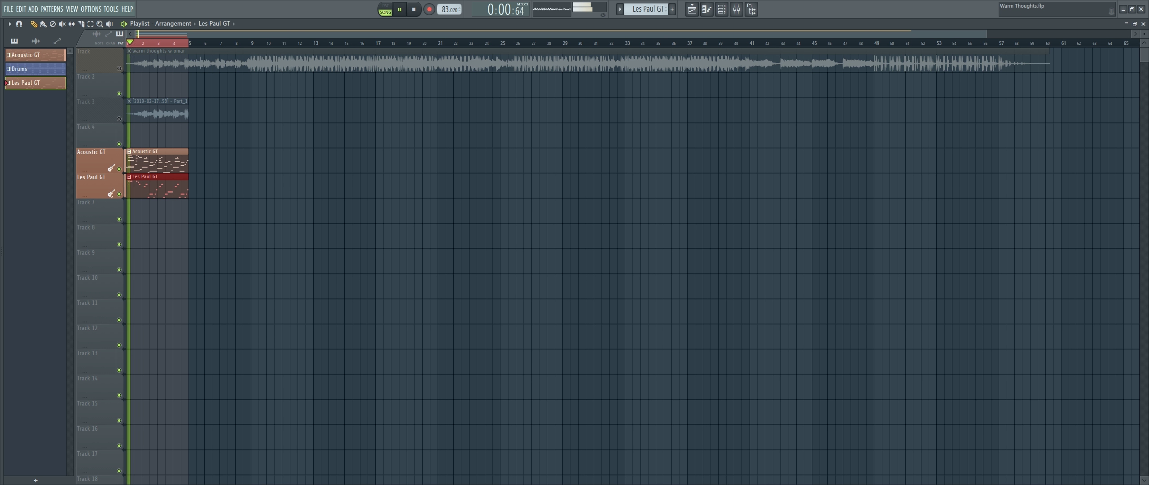
# Repeat the Acoustic GT and Les Paul GT clips at bar 5 and place the Drums pattern at bar 9 of Track 3.
pyautogui.moveTo(157, 161)
pyautogui.mouseDown()
pyautogui.moveTo(157, 210)
pyautogui.moveTo(157, 161)
pyautogui.mouseUp()
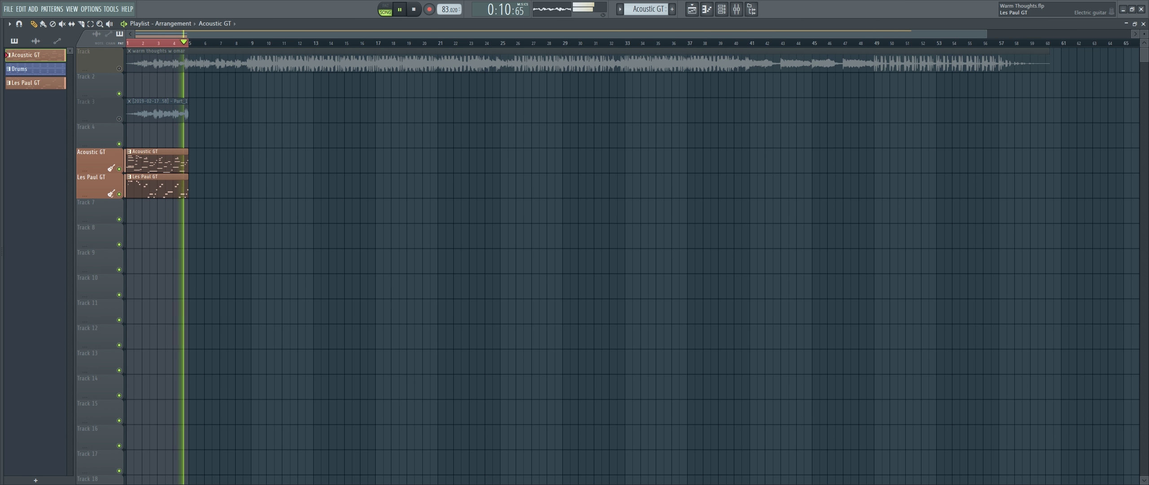
pyautogui.press('space')
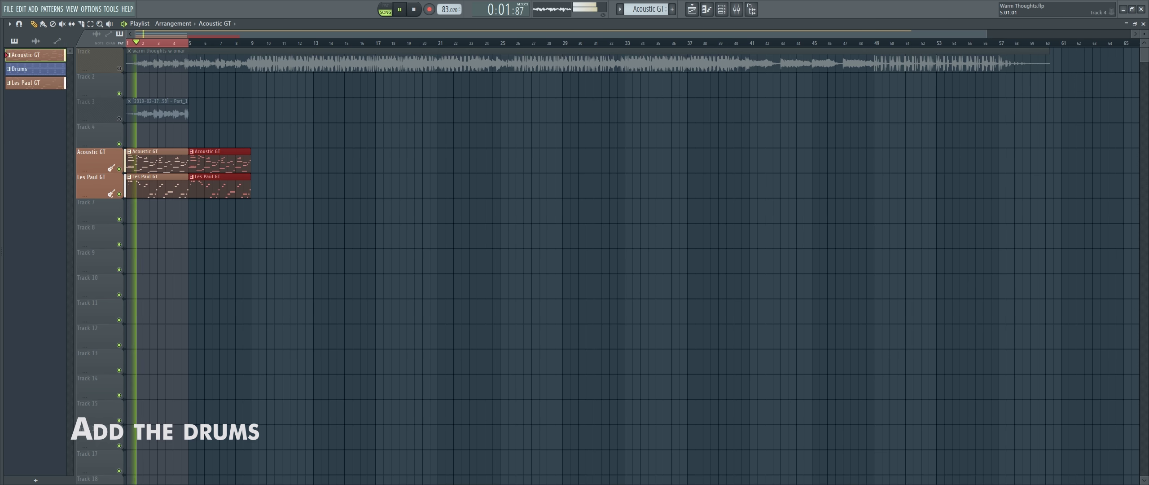
pyautogui.moveTo(22, 69); pyautogui.dragTo(209, 102)
pyautogui.moveTo(245, 134); pyautogui.dragTo(253, 110)
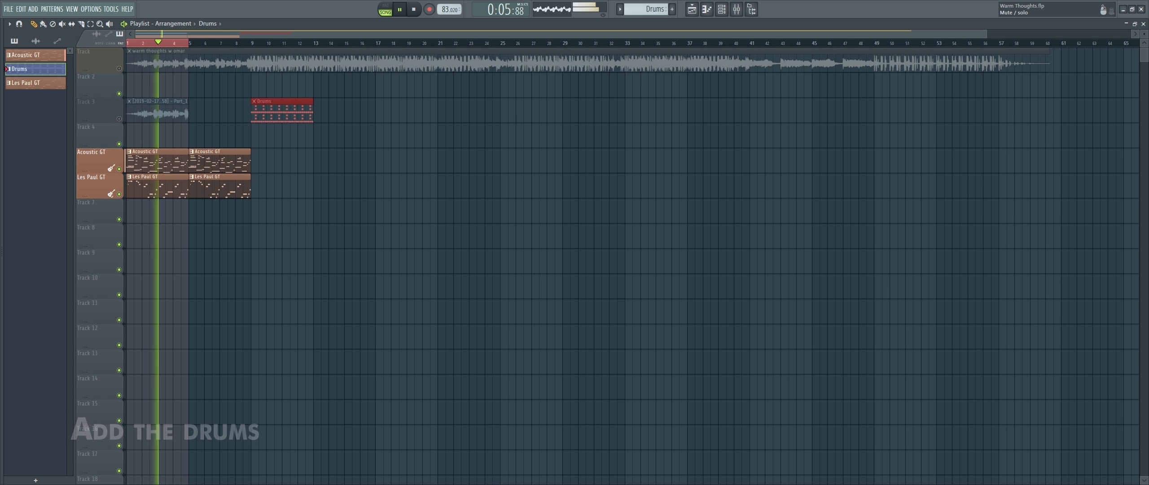
# Delete the audio sample clip from Track 3 and unmute all playlist tracks, clearing the four-bar time selection.
pyautogui.rightClick(157, 112)
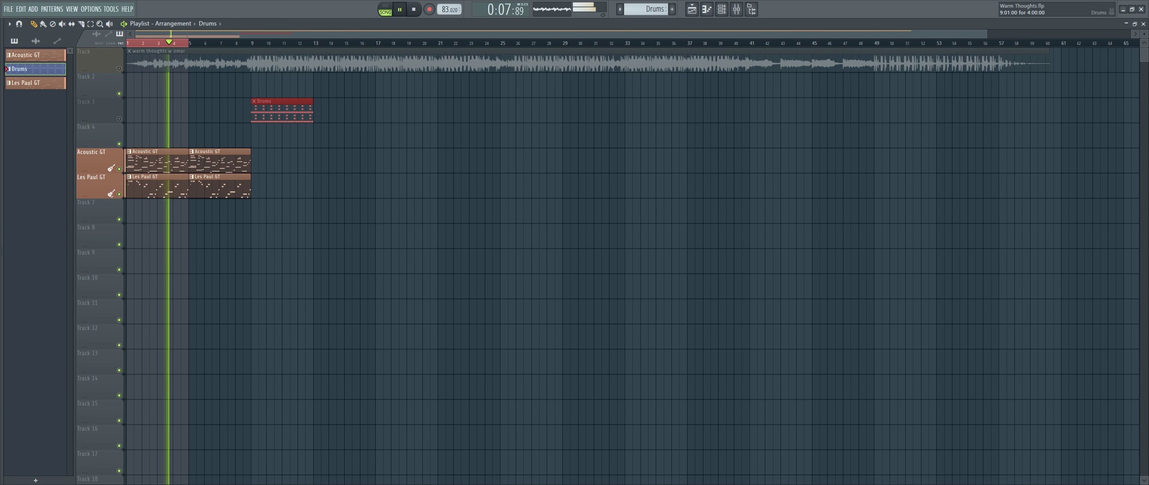
pyautogui.rightClick(119, 119)
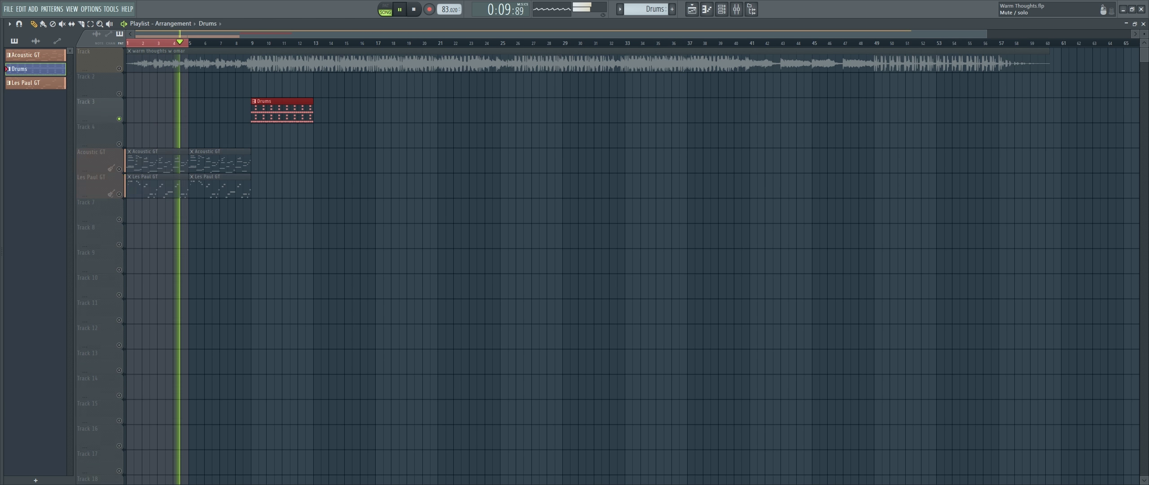
pyautogui.rightClick(119, 118)
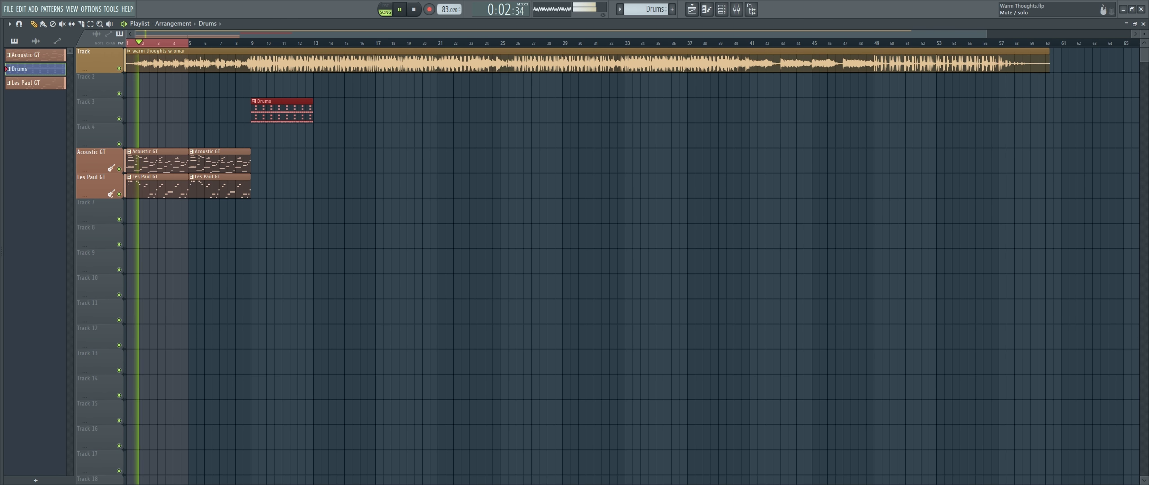
pyautogui.keyDown('ctrl'); pyautogui.click(134, 88); pyautogui.keyUp('ctrl')
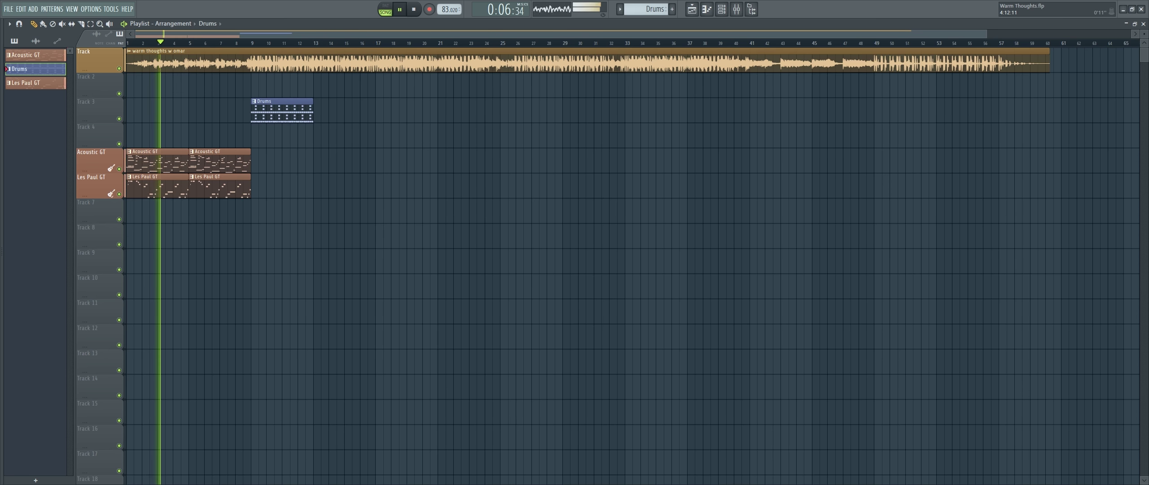
# Check the Acoustic GT pattern's notes in the piano roll and return to the playlist.
pyautogui.doubleClick(184, 163)
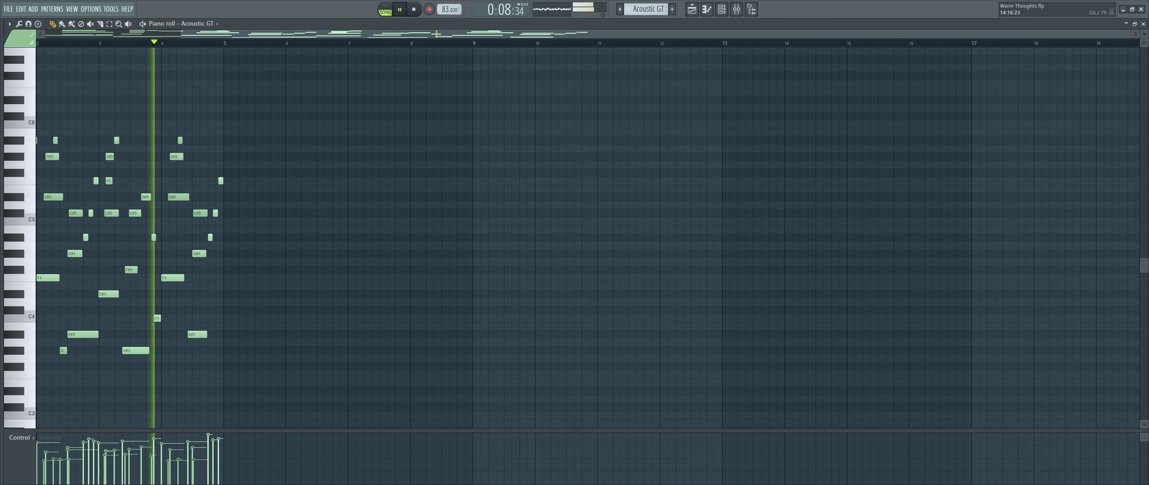
pyautogui.click(1143, 24)
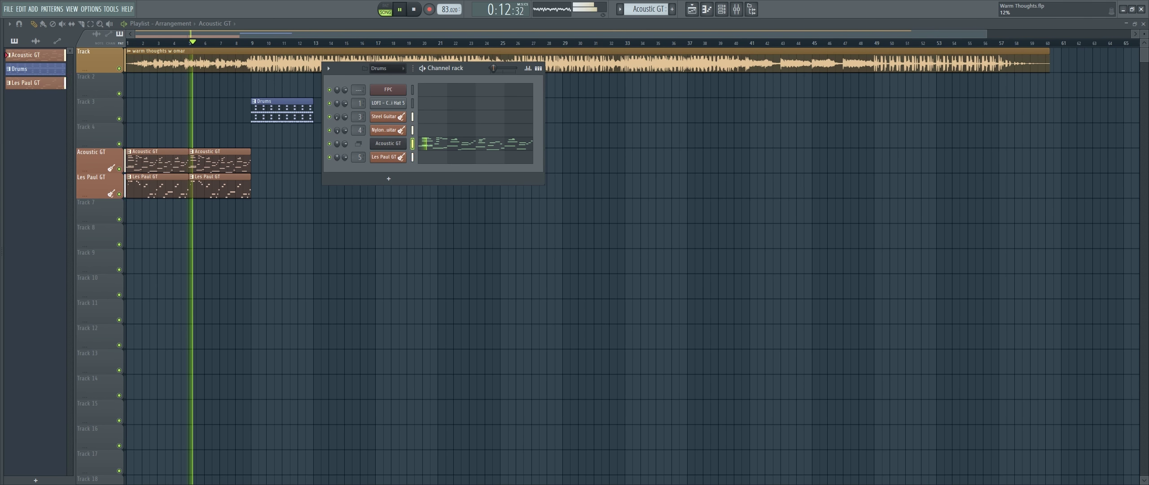
pyautogui.press('F6')
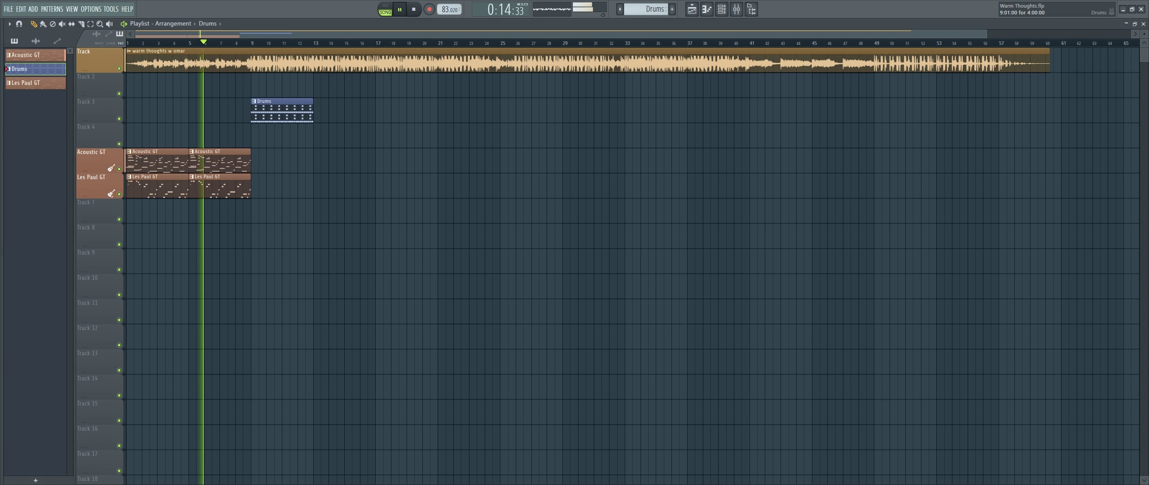
# Stop playback and copy the Drums clip to bar 5 of Track 3, directly before the original.
pyautogui.moveTo(277, 111); pyautogui.dragTo(215, 110)
pyautogui.press('space')
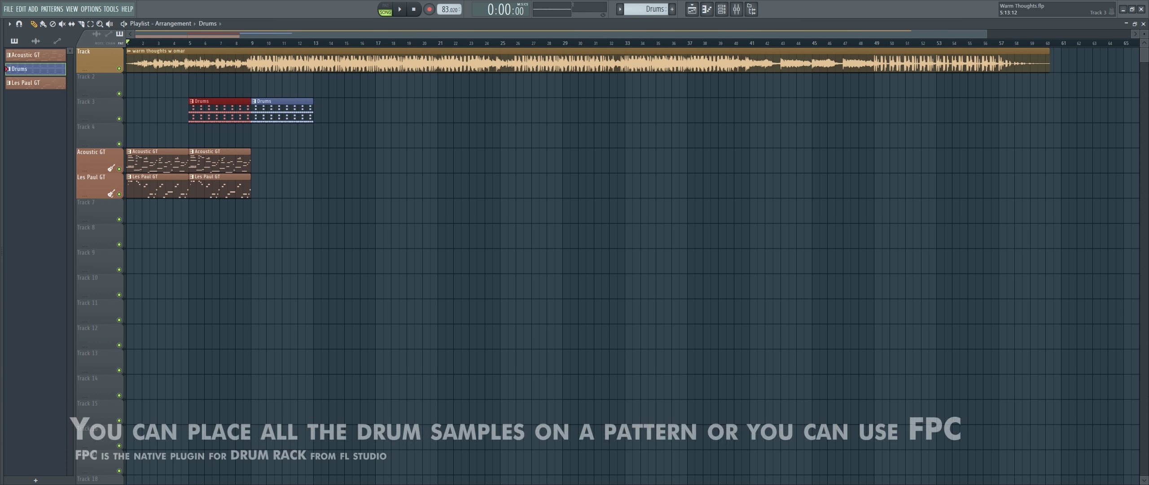
pyautogui.press('F7')
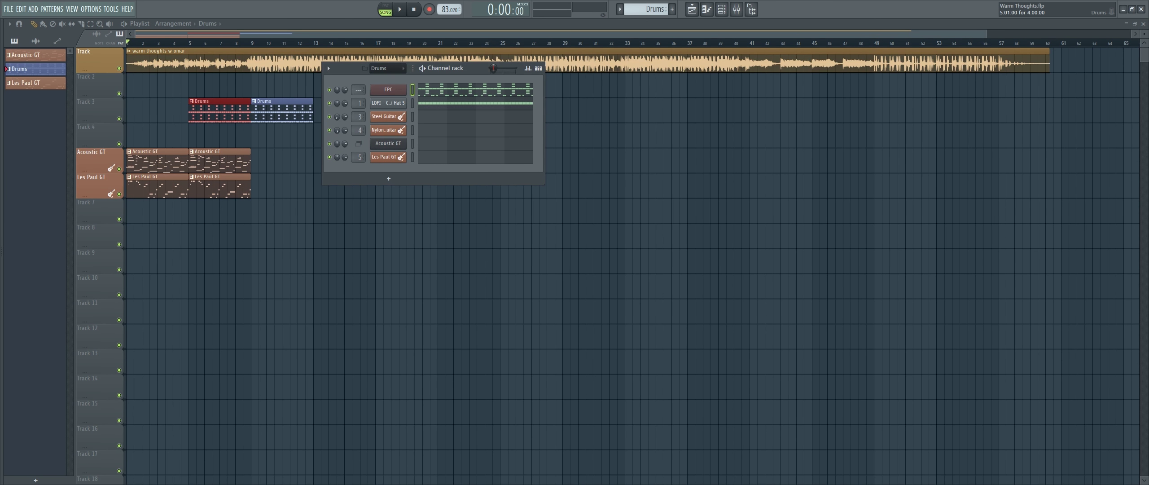
# Make the Drums clip at bar 5 unique and rename its pattern Drums Intro.
pyautogui.click(191, 101)
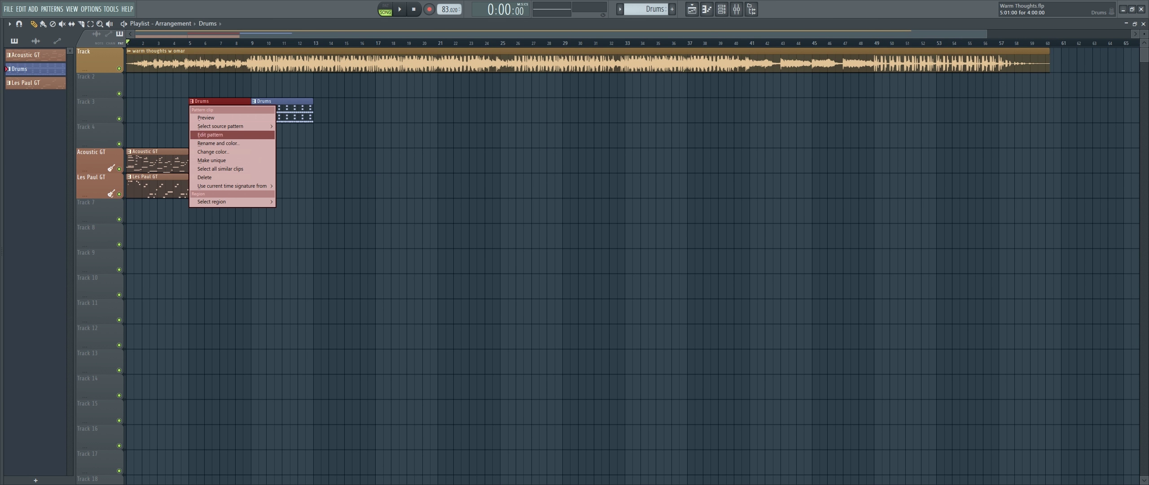
pyautogui.click(212, 160)
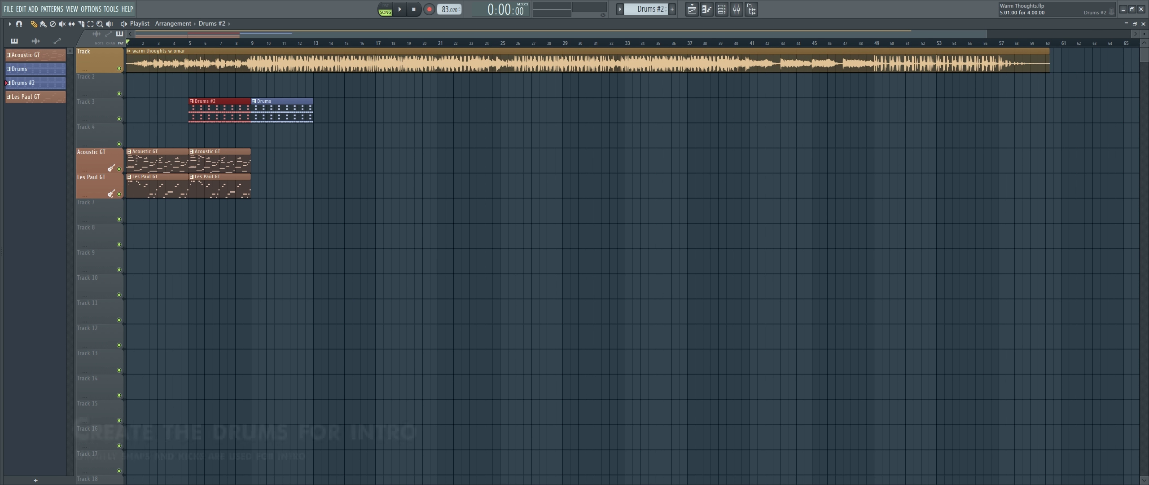
pyautogui.press('F2')
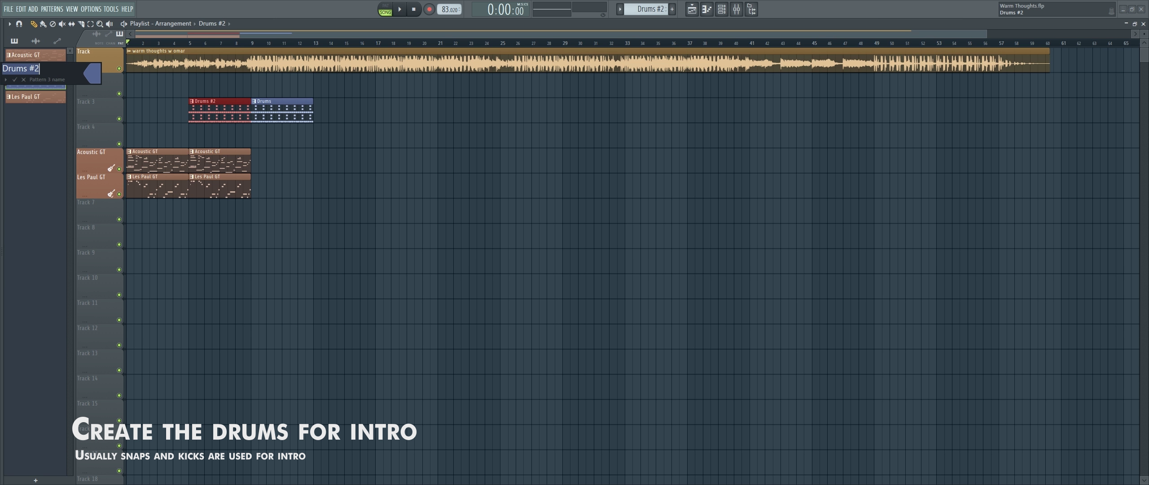
pyautogui.write('Drums Intro')
pyautogui.press('Return')
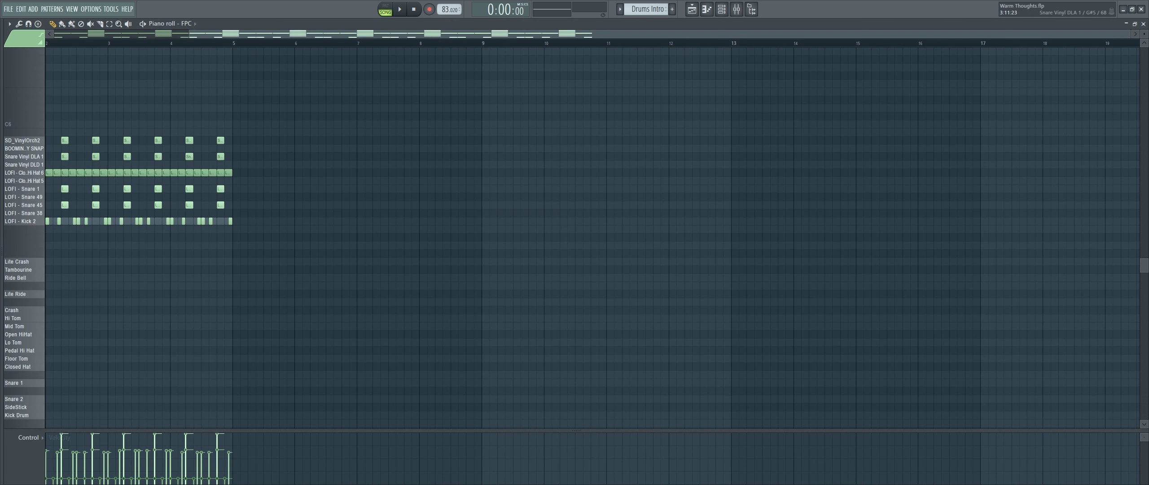
# In the Drums Intro FPC notes, move the VinylOrch2 hits to the BOOMIN snap row and delete all hi-hat and snare notes.
pyautogui.moveTo(239, 174); pyautogui.dragTo(43, 158)
pyautogui.moveTo(308, 164); pyautogui.dragTo(309, 164)
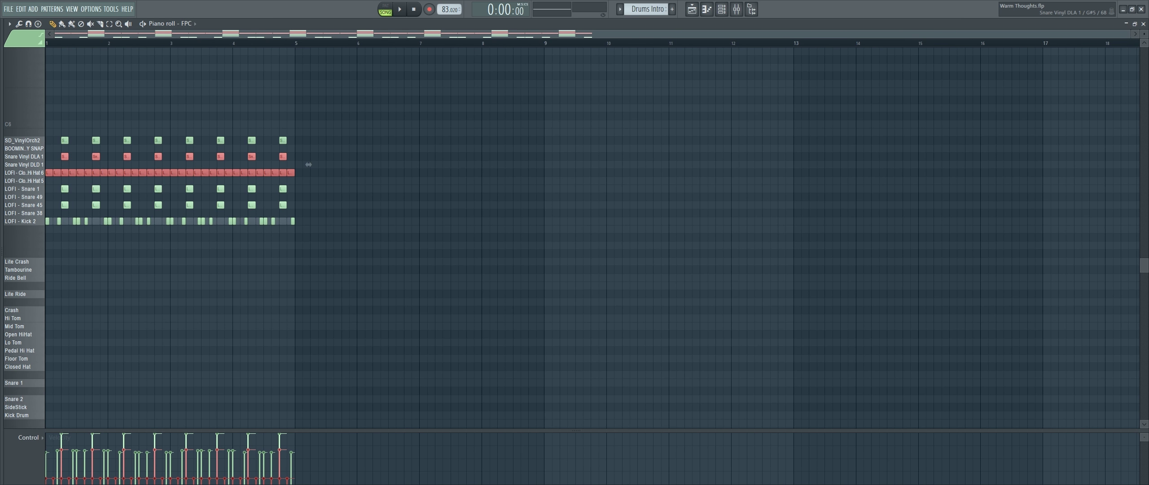
pyautogui.moveTo(52, 129); pyautogui.dragTo(300, 140)
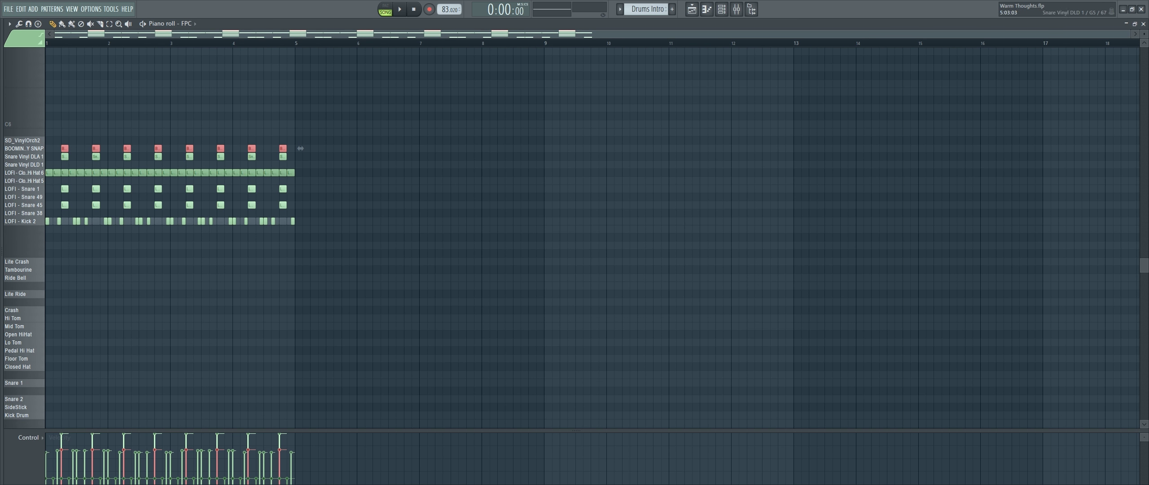
pyautogui.moveTo(301, 207); pyautogui.dragTo(55, 153)
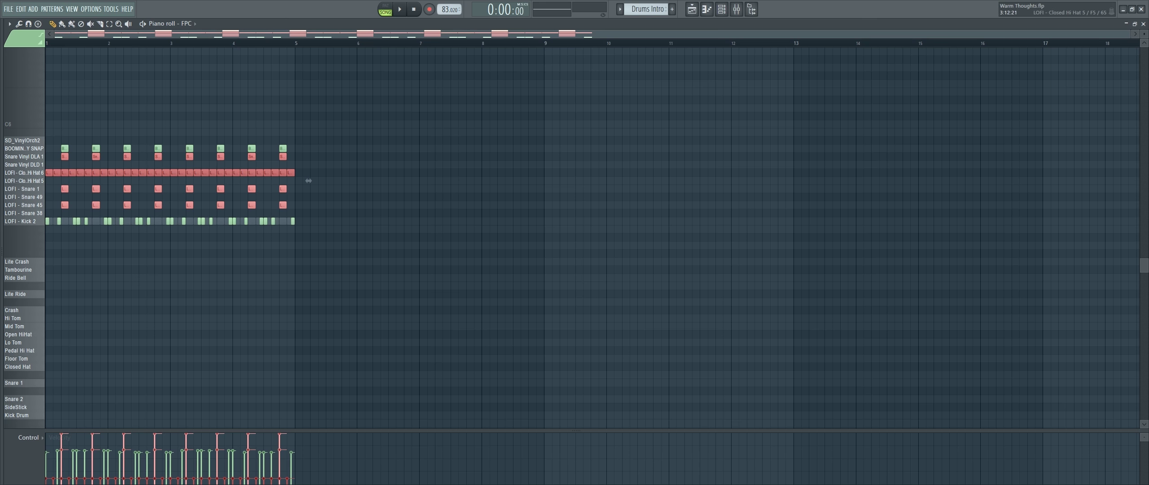
pyautogui.press('Delete')
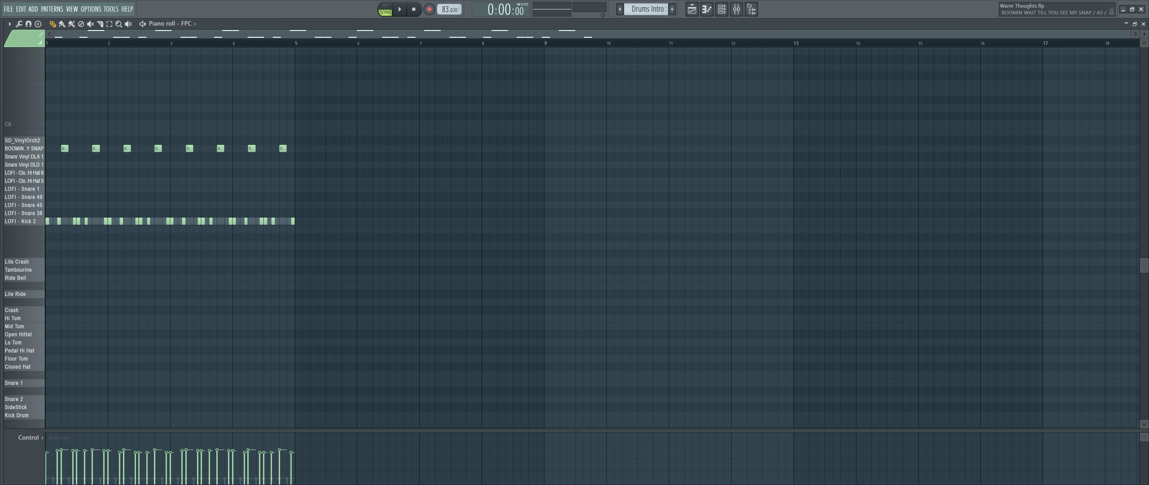
# Shift all BOOMIN snap notes slightly later in the Drums Intro pattern, play them back and close the piano roll.
pyautogui.scroll(4, 52, 156)
pyautogui.scroll(2, 52, 157)
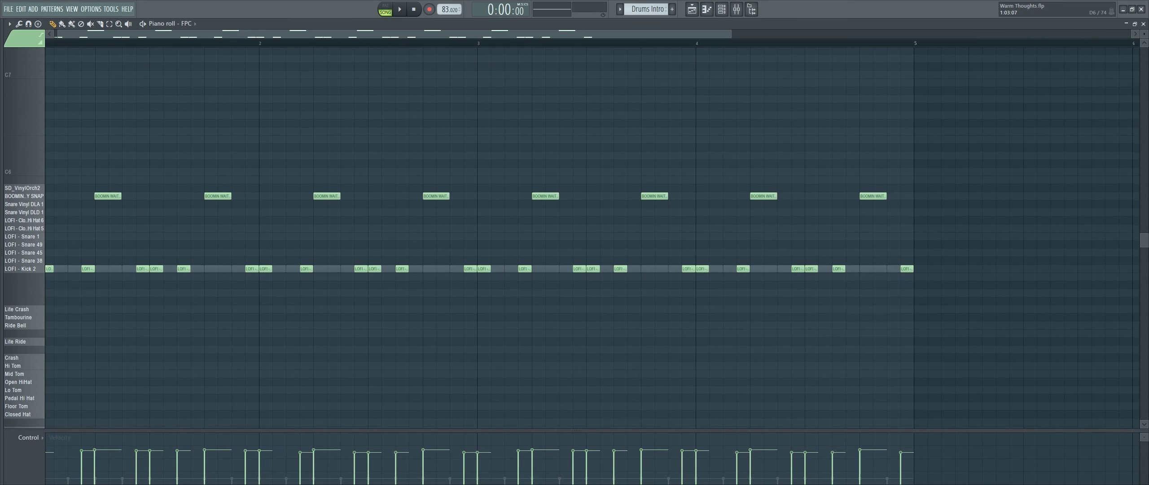
pyautogui.scroll(2, 78, 197)
pyautogui.scroll(3, 119, 197)
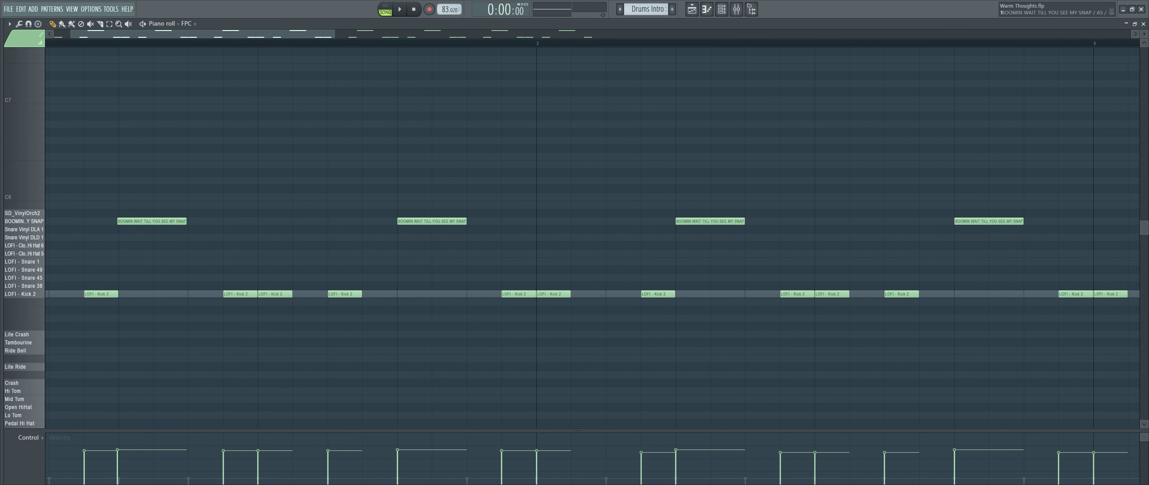
pyautogui.scroll(-2, 119, 204)
pyautogui.keyDown('ctrl'); pyautogui.click(24, 221); pyautogui.keyUp('ctrl')
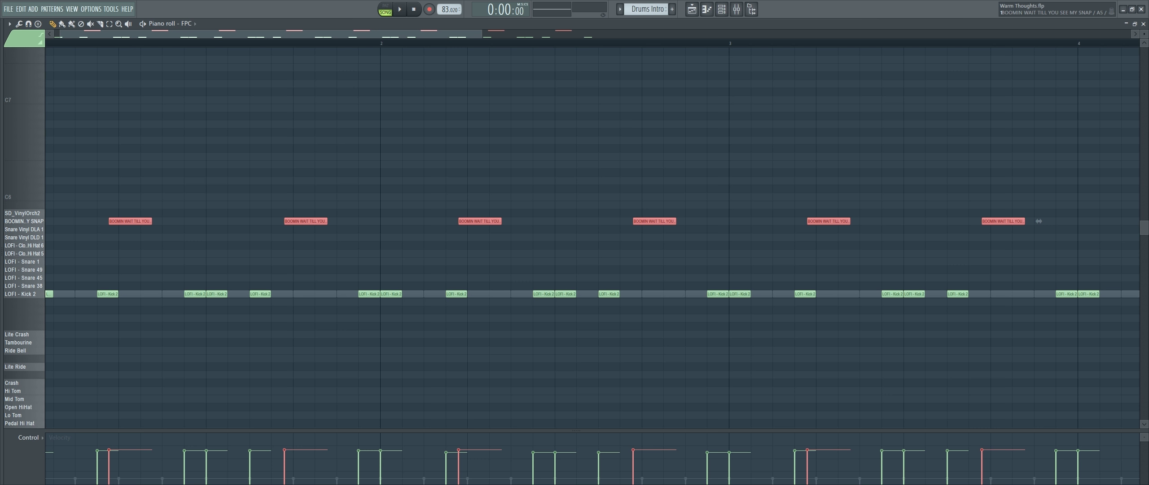
pyautogui.scroll(-3, 1038, 221)
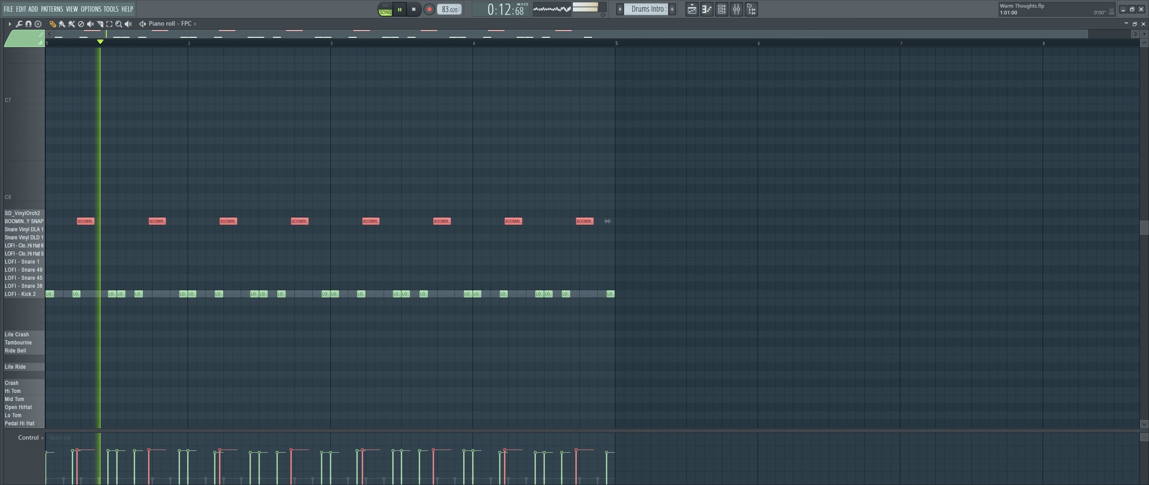
pyautogui.moveTo(156, 221); pyautogui.dragTo(160, 221)
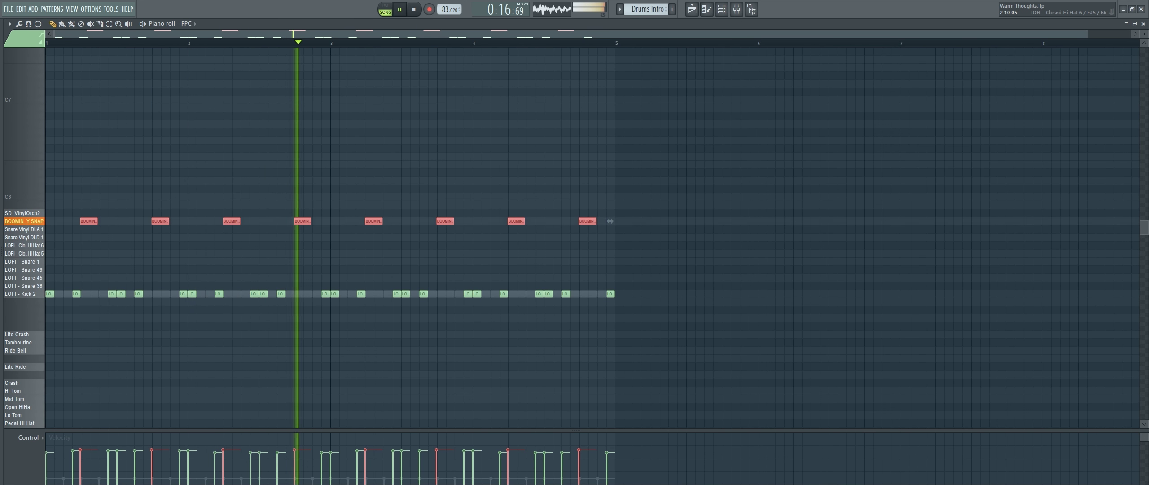
pyautogui.press('F7')
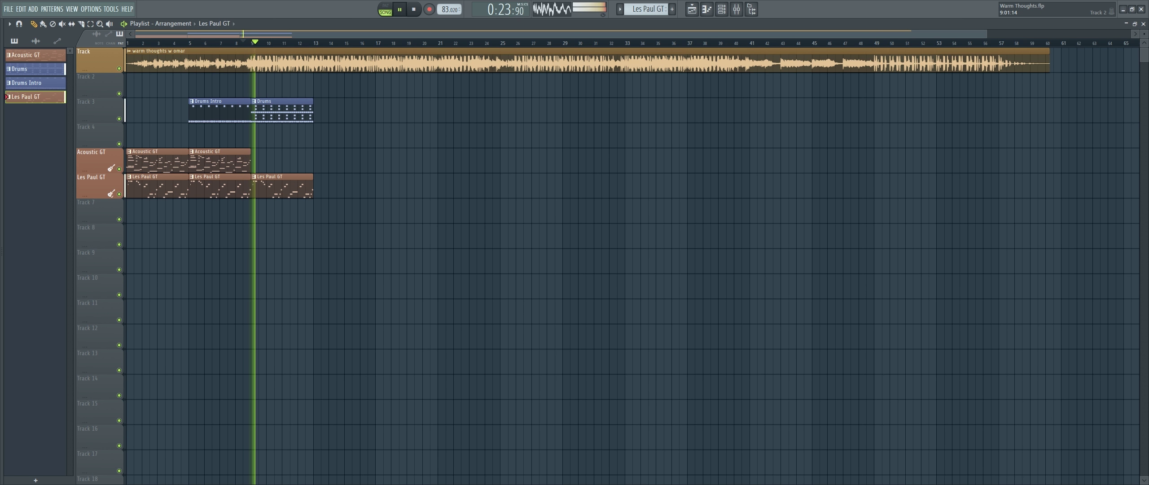
# Audition the Les Paul GT track in solo and give its bar 9 clip a unique pattern holding the longer chorus melody.
pyautogui.keyDown('ctrl'); pyautogui.click(119, 194); pyautogui.keyUp('ctrl')
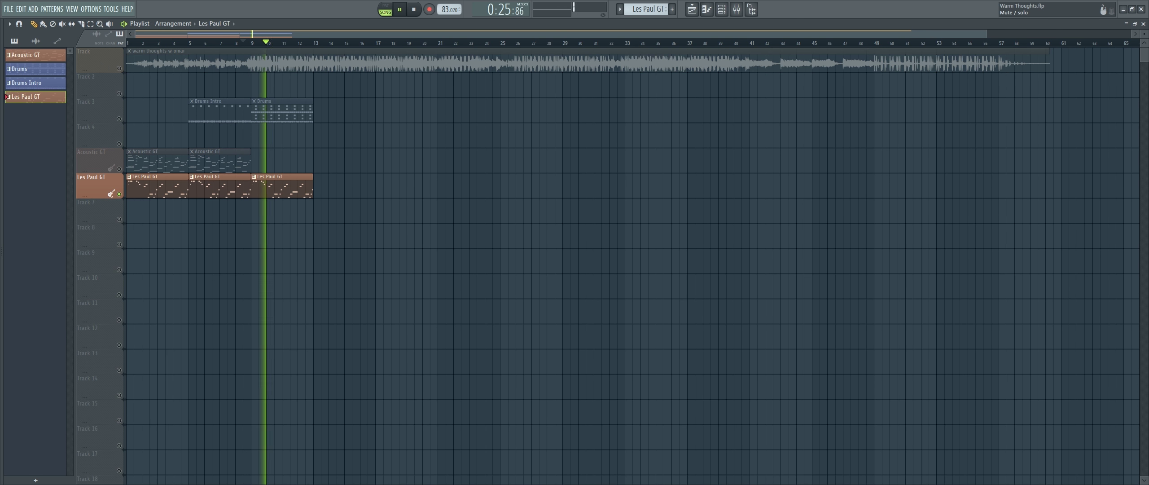
pyautogui.keyDown('ctrl'); pyautogui.click(119, 193); pyautogui.keyUp('ctrl')
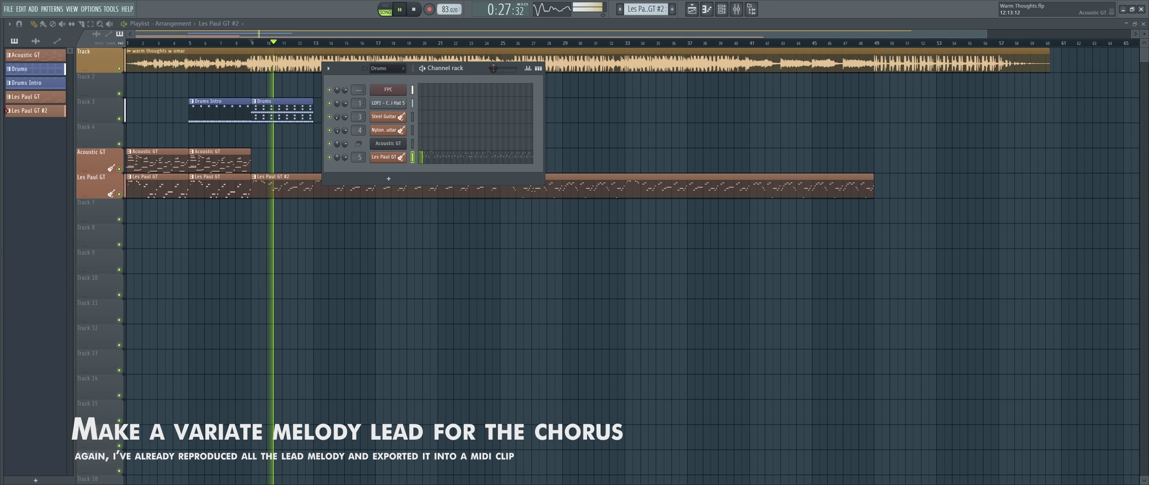
# Delete the two original Les Paul GT clips and move the long Les Paul GT #2 clip to bar 1.
pyautogui.click(307, 184)
pyautogui.rightClick(220, 186)
pyautogui.rightClick(170, 186)
pyautogui.moveTo(287, 186); pyautogui.dragTo(162, 186)
# Play the arrangement from bar 9 and from the start, mute the full reference track and stop playback.
pyautogui.click(251, 43)
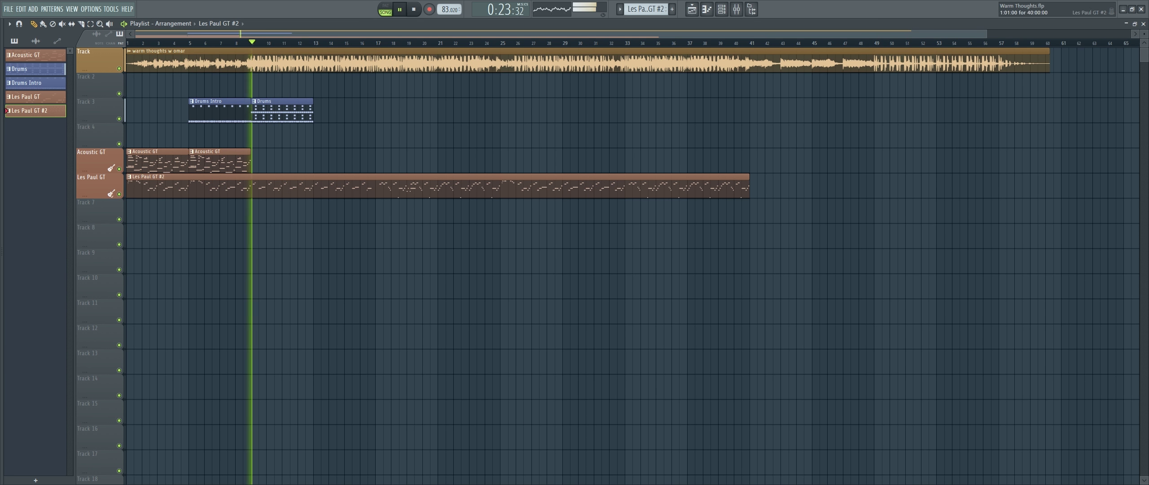
pyautogui.moveTo(142, 43); pyautogui.dragTo(127, 43)
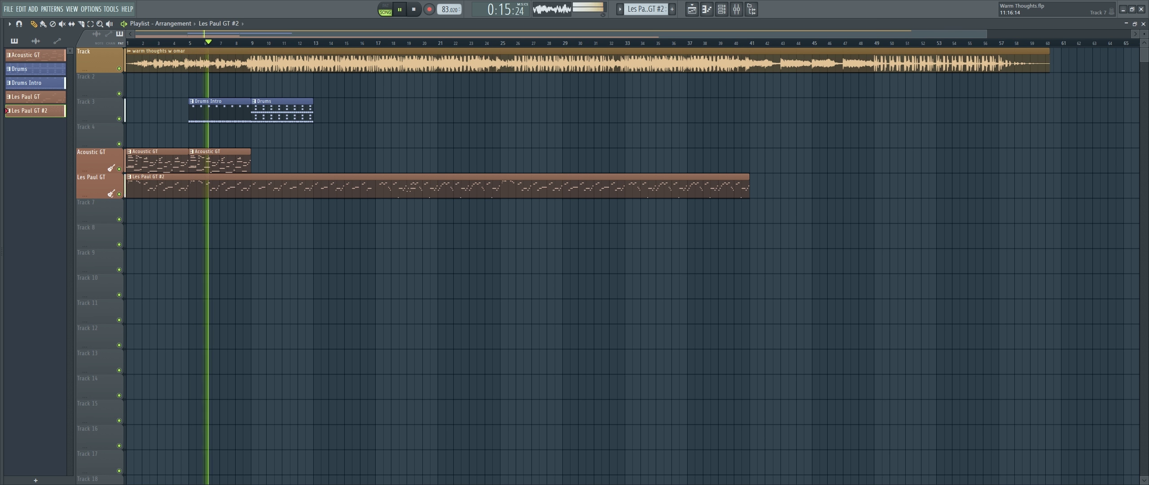
pyautogui.click(118, 69)
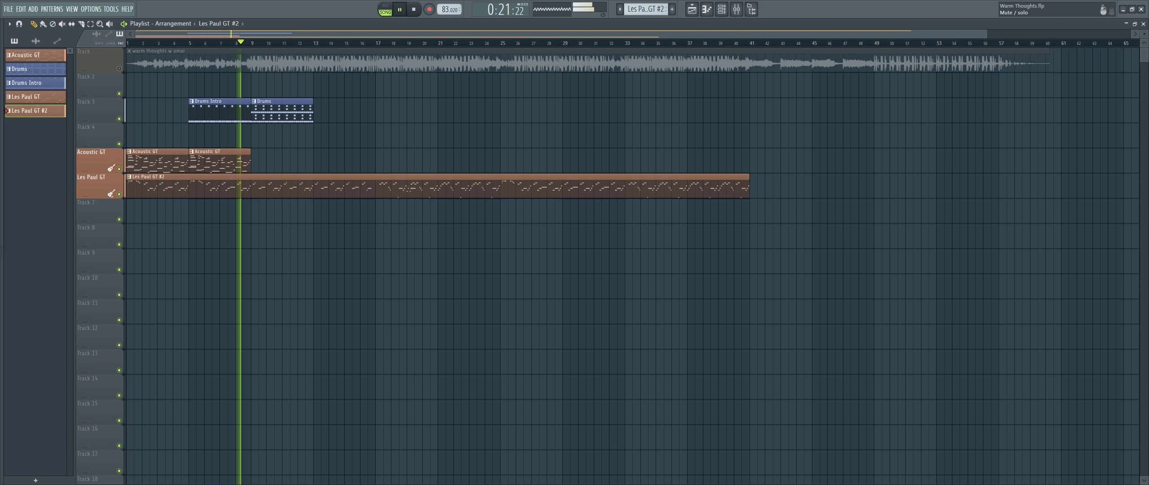
pyautogui.press('space')
# Rename the Les Paul GT #2 pattern to Les Paul GT and delete the old Les Paul GT pattern.
pyautogui.press('F2')
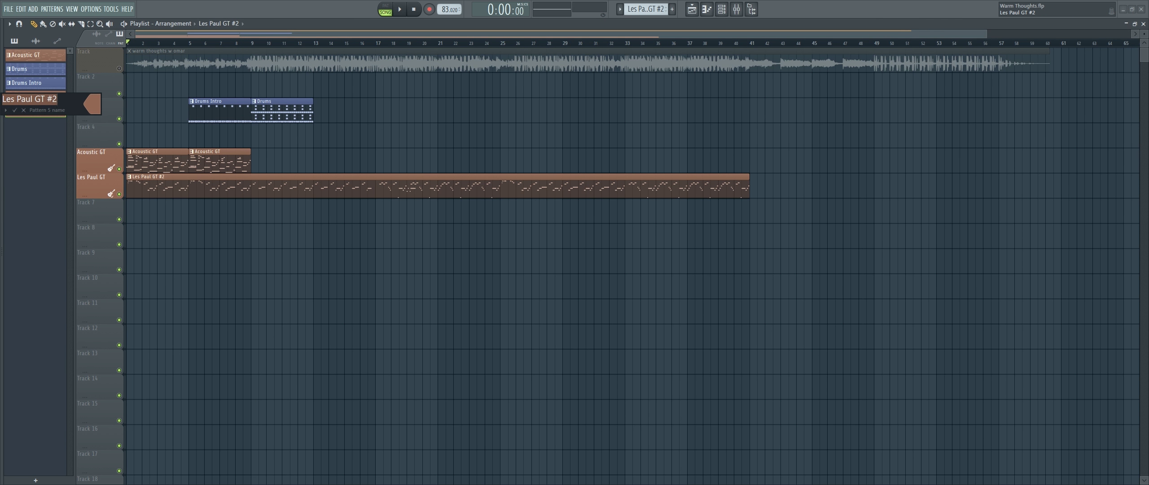
pyautogui.press('Return')
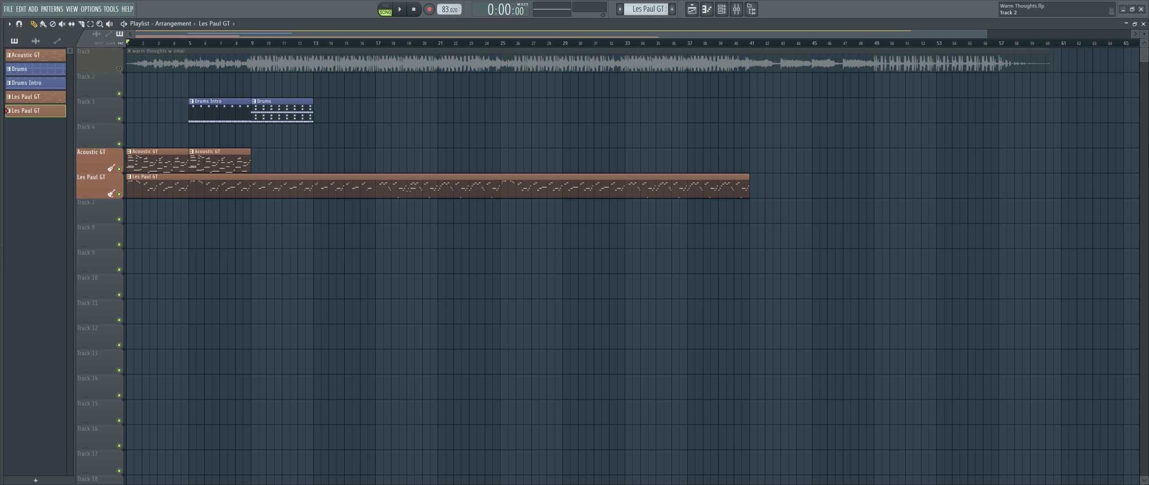
pyautogui.rightClick(43, 97)
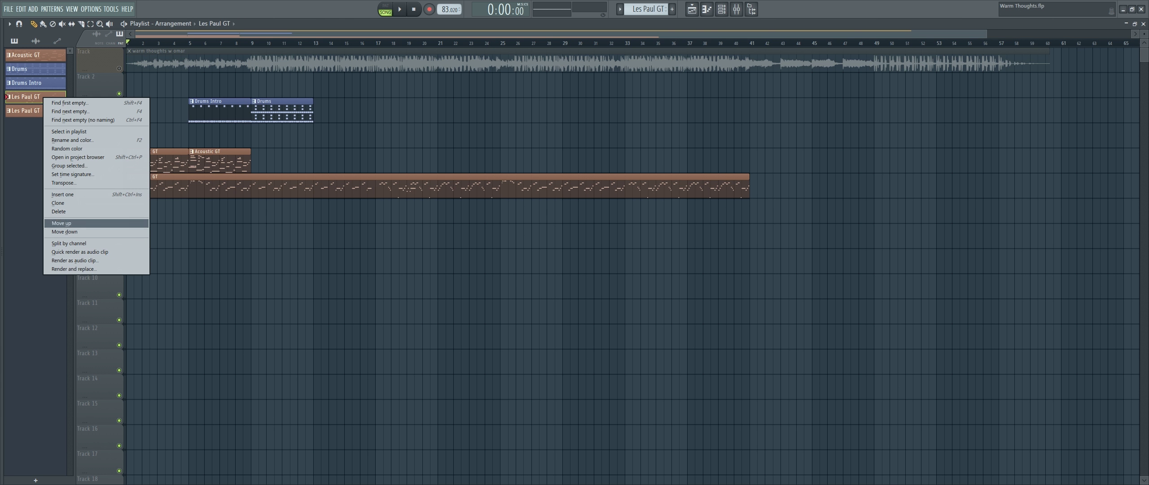
pyautogui.click(59, 211)
pyautogui.click(628, 271)
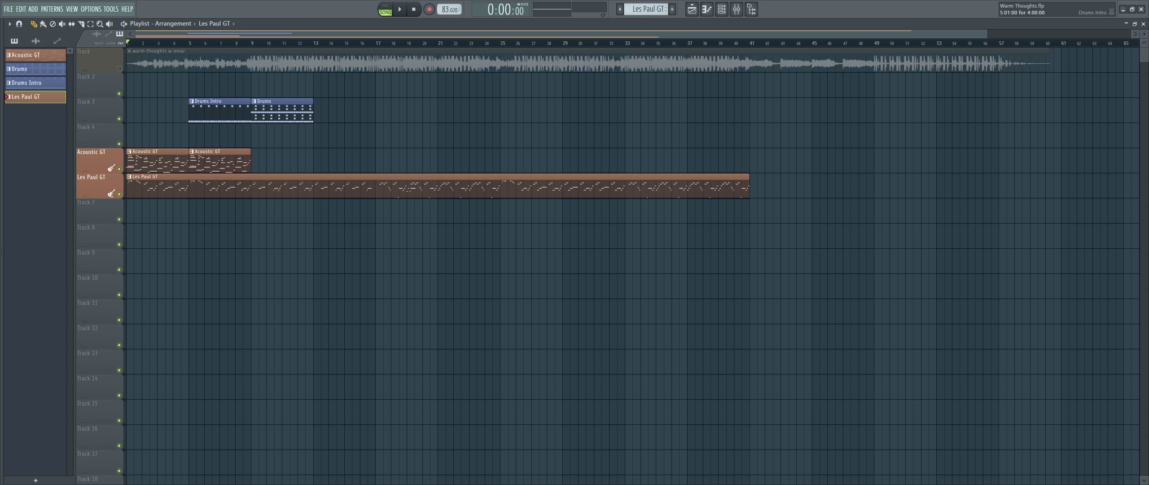
# Remove the Drums Intro and Drums clips from the playlist.
pyautogui.rightClick(233, 111)
pyautogui.rightClick(271, 110)
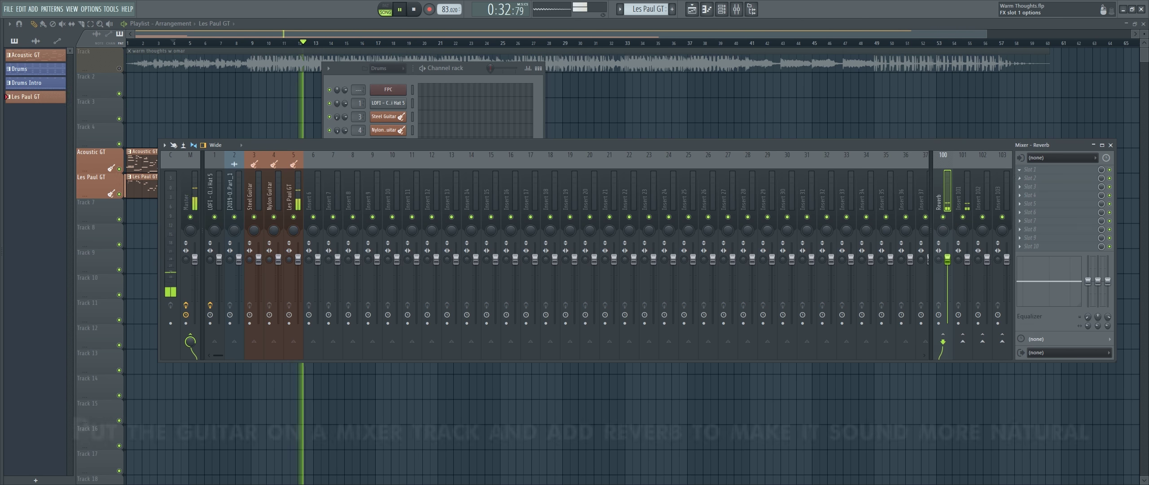
# Load Fruity Reeverb 2 in the first slot of the Reverb mixer track and raise its wet level.
pyautogui.moveTo(1032, 179)
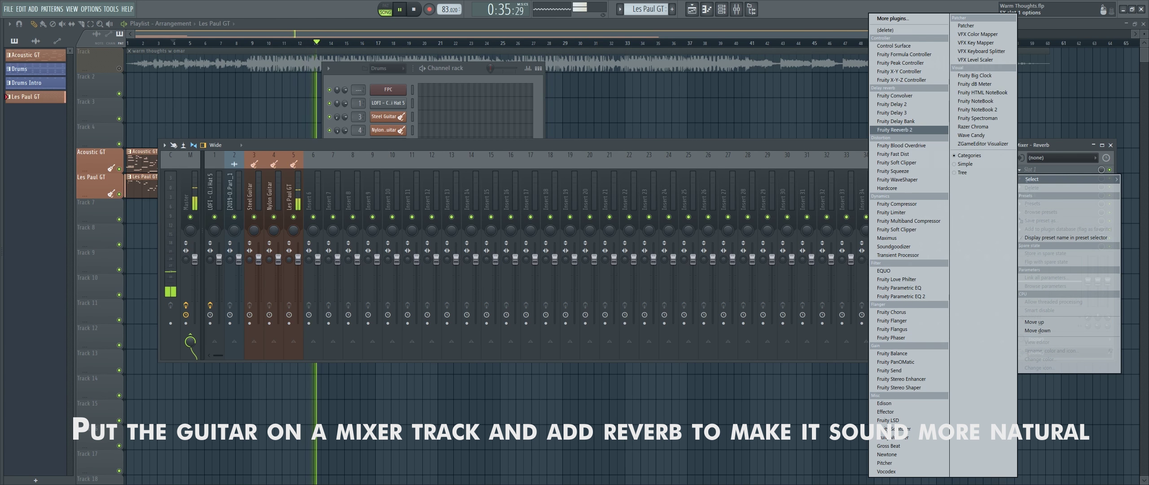
pyautogui.click(891, 130)
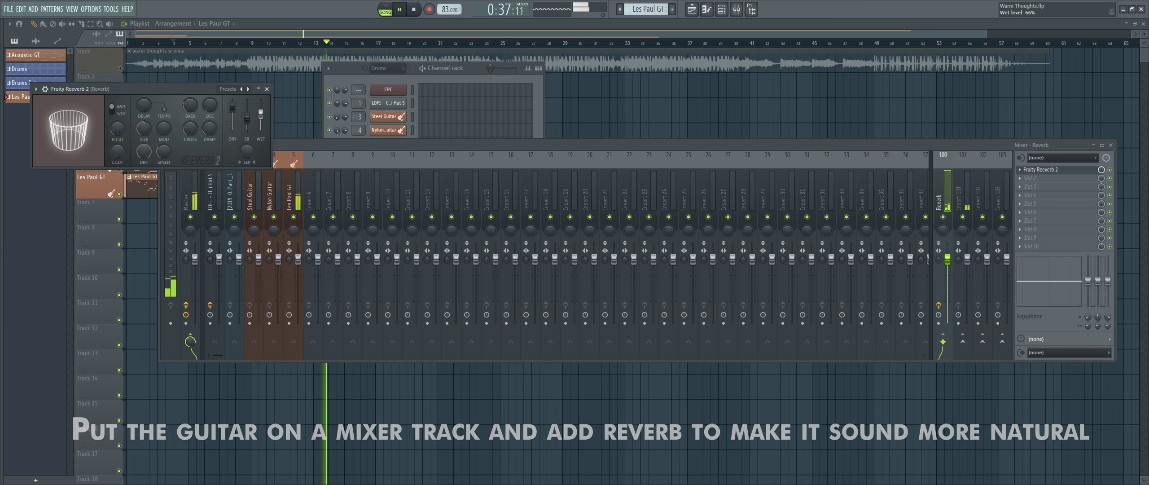
pyautogui.moveTo(261, 118); pyautogui.dragTo(260, 112)
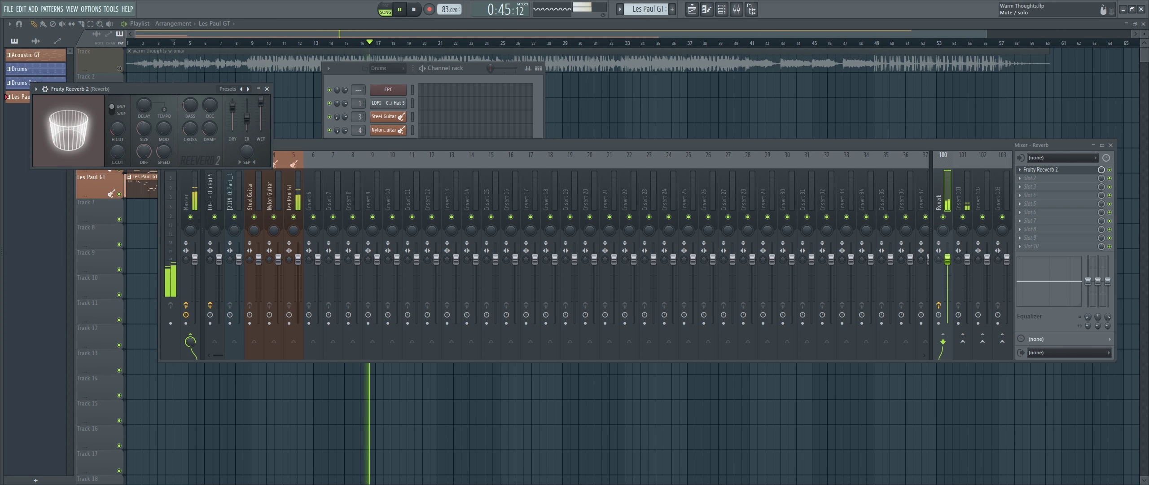
# Inspect the Steel Guitar and Nylon Guitar mixer tracks during playback and close the mixer.
pyautogui.click(271, 198)
pyautogui.click(252, 197)
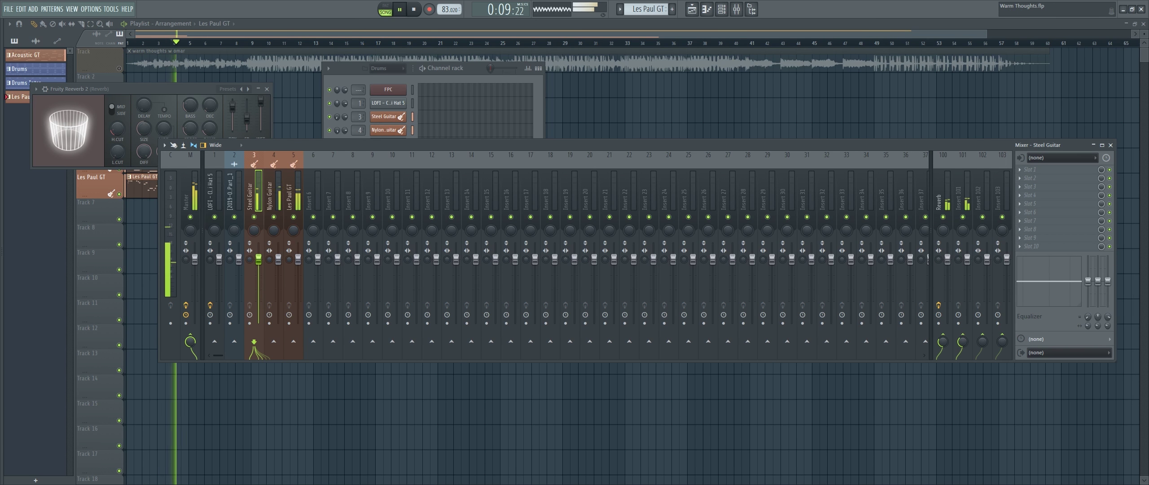
pyautogui.click(270, 197)
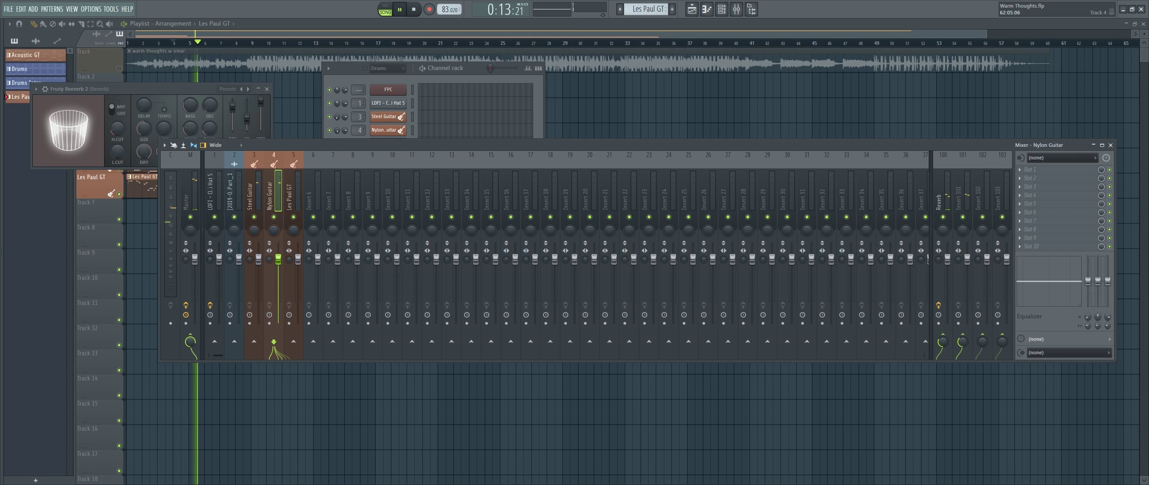
pyautogui.click(1110, 145)
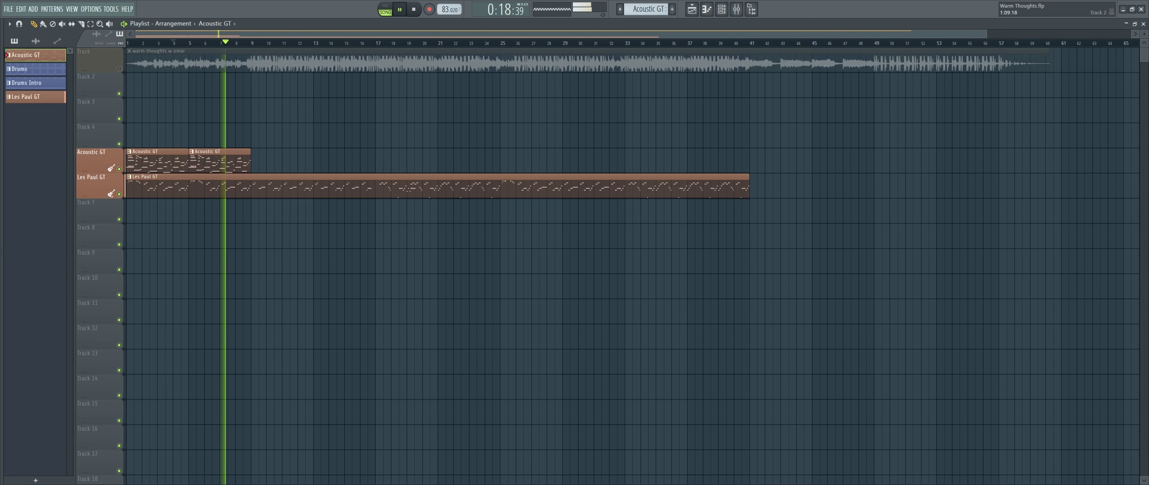
# Unmute the full reference track, place a Drums clip on Track 3 at bar 9 and duplicate it to bar 13.
pyautogui.click(119, 68)
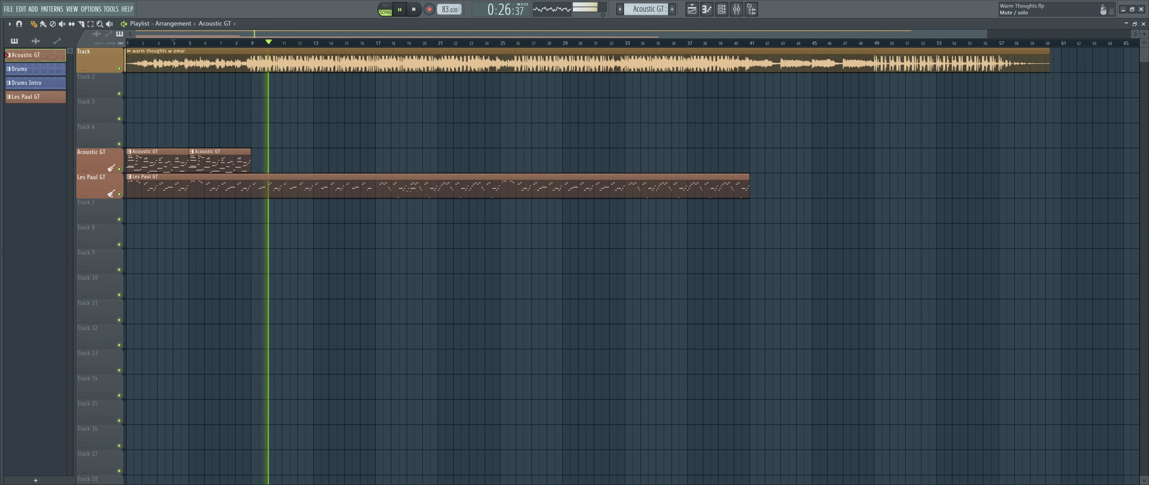
pyautogui.moveTo(19, 69); pyautogui.dragTo(253, 110)
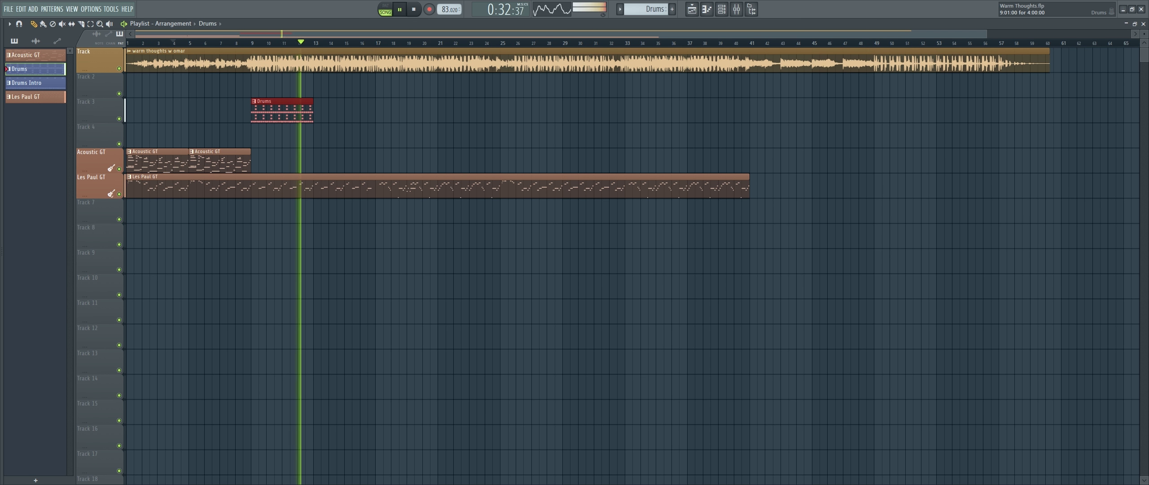
pyautogui.hotkey('ctrl', 'd')
pyautogui.keyDown('ctrl'); pyautogui.click(286, 110); pyautogui.keyUp('ctrl')
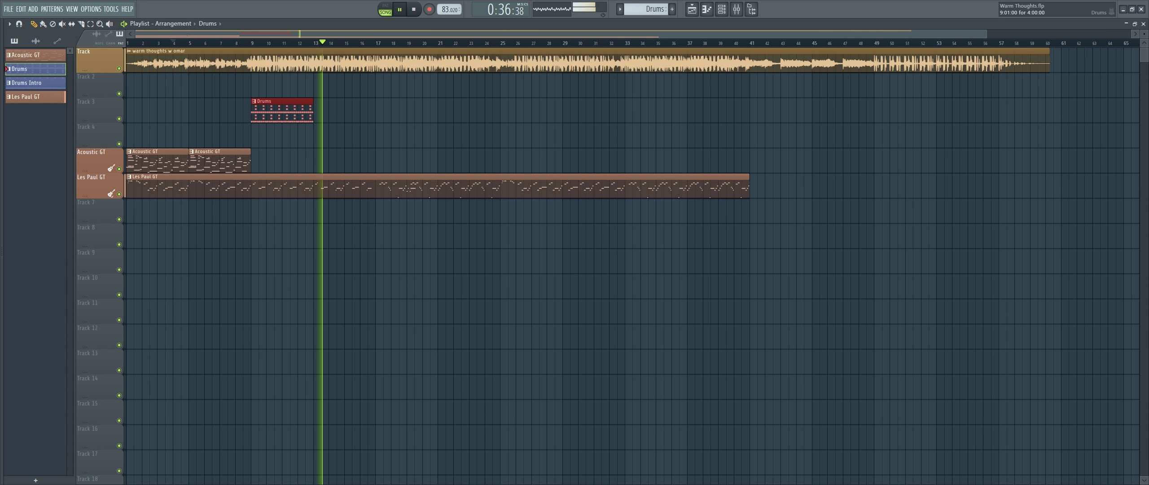
pyautogui.hotkey('ctrl', 'b')
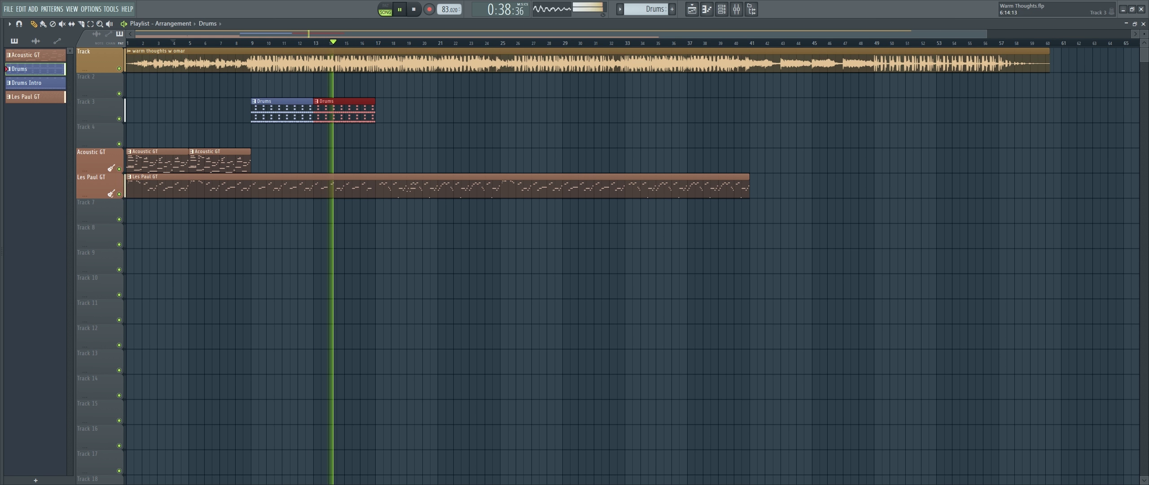
# Place the Drums Intro clip on Track 3 at bar 5, play from there and mute the reference track.
pyautogui.moveTo(27, 83); pyautogui.dragTo(203, 112)
pyautogui.press('space')
pyautogui.press('space')
pyautogui.click(190, 43)
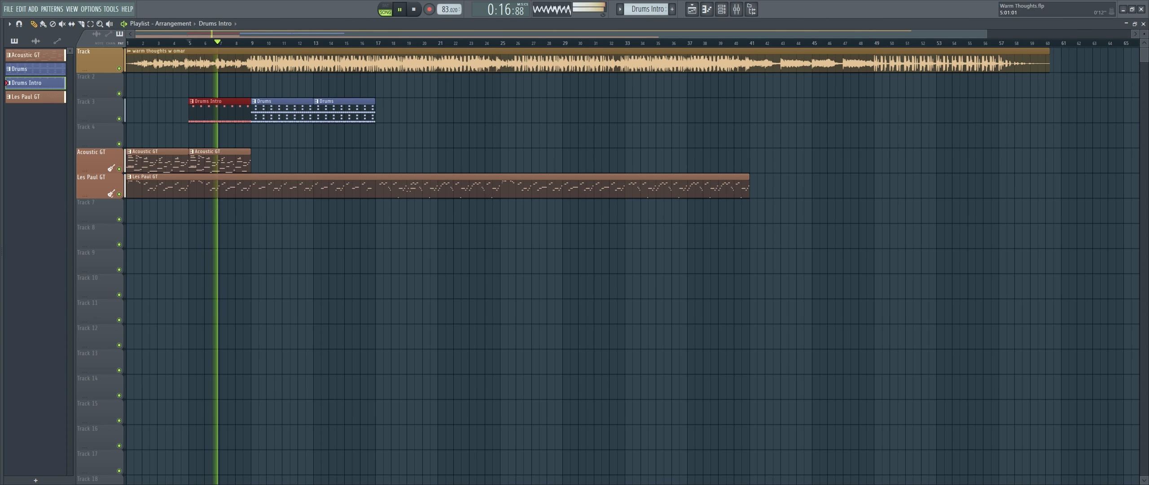
pyautogui.click(119, 69)
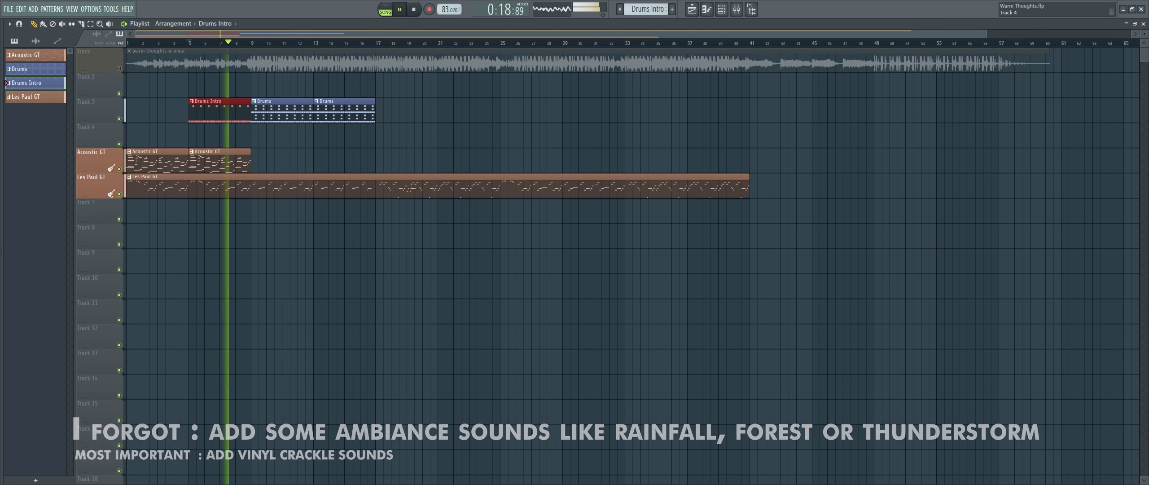
# Place KSHMR Vinyl Crackle 01 on Track 8 and KSHMR_Ambiance_Scene_09_Rainfall on Track 9 at bar 1, and play from the start.
pyautogui.rightClick(2, 251)
pyautogui.moveTo(49, 254); pyautogui.dragTo(323, 262)
pyautogui.moveTo(40, 239)
pyautogui.mouseDown()
pyautogui.moveTo(282, 259)
pyautogui.moveTo(314, 237)
pyautogui.mouseUp()
pyautogui.press('space')
pyautogui.press('space')
pyautogui.click(308, 42)
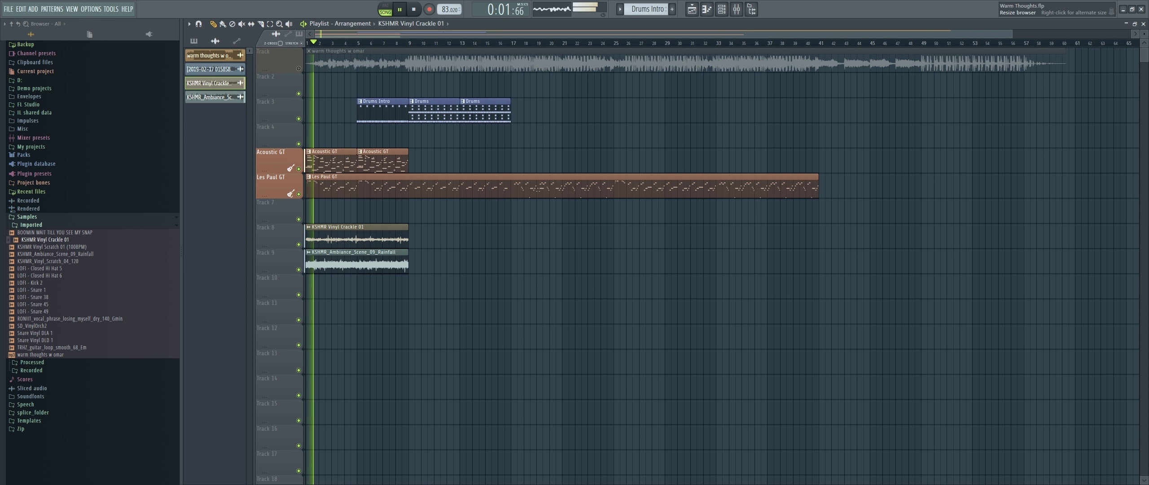
pyautogui.hotkey('alt', 'F8')
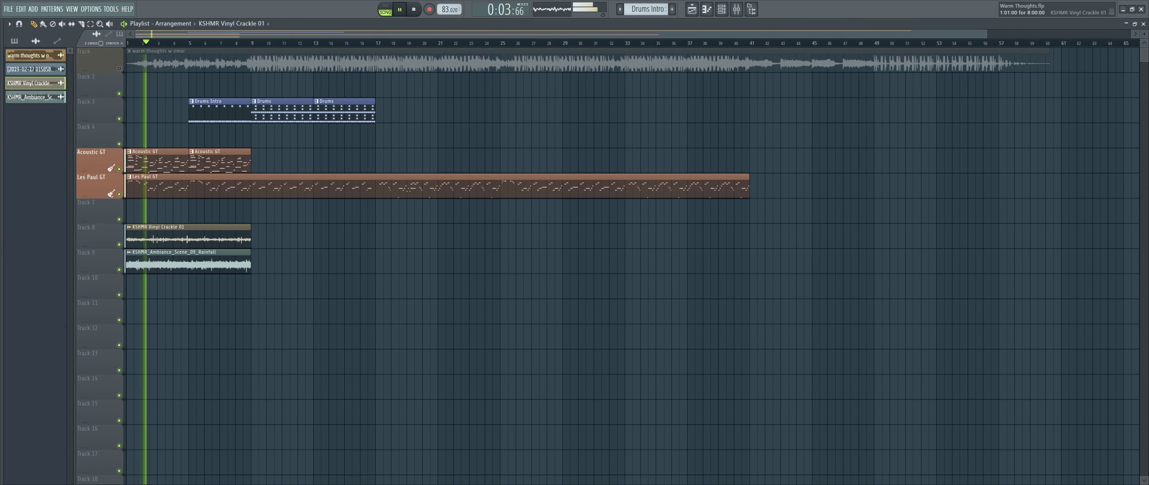
# Route the KSHMR Vinyl Crackle 01 sample to its own mixer track and move that track to insert 30.
pyautogui.doubleClick(179, 239)
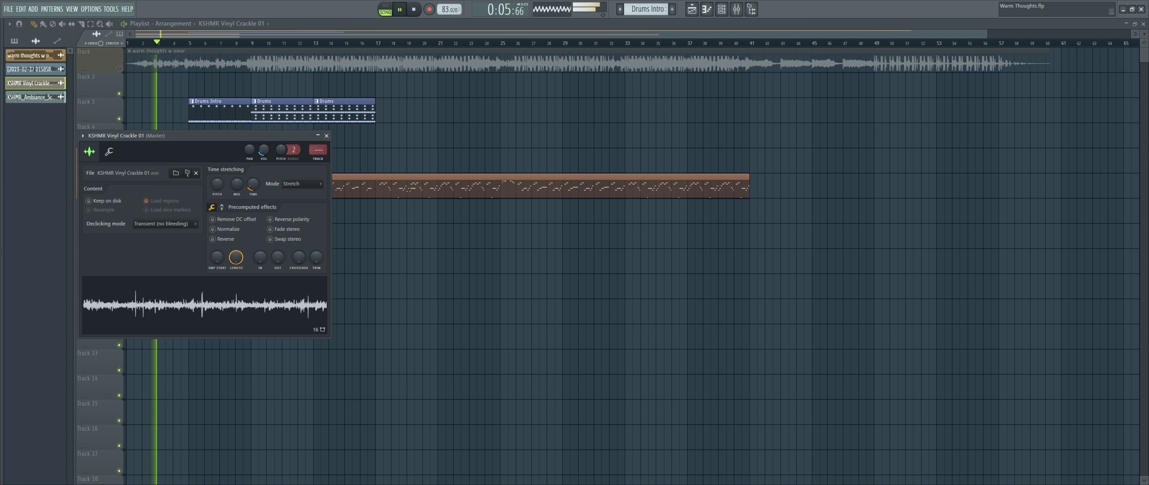
pyautogui.hotkey('ctrl', 'l')
pyautogui.hotkey('alt', 'Left')
pyautogui.hotkey('alt', 'Left')
pyautogui.hotkey('alt', 'Left')
pyautogui.hotkey('alt', 'Right')
pyautogui.hotkey('alt', 'Right')
pyautogui.hotkey('alt', 'Right')
pyautogui.hotkey('alt', 'Right')
pyautogui.hotkey('alt', 'Right')
pyautogui.hotkey('alt', 'Right')
pyautogui.hotkey('alt', 'Right')
pyautogui.hotkey('alt', 'Right')
pyautogui.hotkey('alt', 'Right')
pyautogui.hotkey('alt', 'Right')
pyautogui.hotkey('alt', 'Right')
pyautogui.hotkey('alt', 'Right')
pyautogui.hotkey('alt', 'Right')
pyautogui.hotkey('alt', 'Right')
pyautogui.hotkey('alt', 'Right')
pyautogui.hotkey('alt', 'Right')
pyautogui.hotkey('alt', 'Right')
pyautogui.hotkey('alt', 'Right')
pyautogui.hotkey('alt', 'Right')
pyautogui.hotkey('alt', 'Right')
pyautogui.hotkey('alt', 'Right')
pyautogui.hotkey('alt', 'Right')
pyautogui.hotkey('alt', 'Right')
pyautogui.hotkey('alt', 'Right')
pyautogui.hotkey('alt', 'Right')
pyautogui.hotkey('alt', 'Right')
pyautogui.hotkey('alt', 'Right')
pyautogui.hotkey('alt', 'Right')
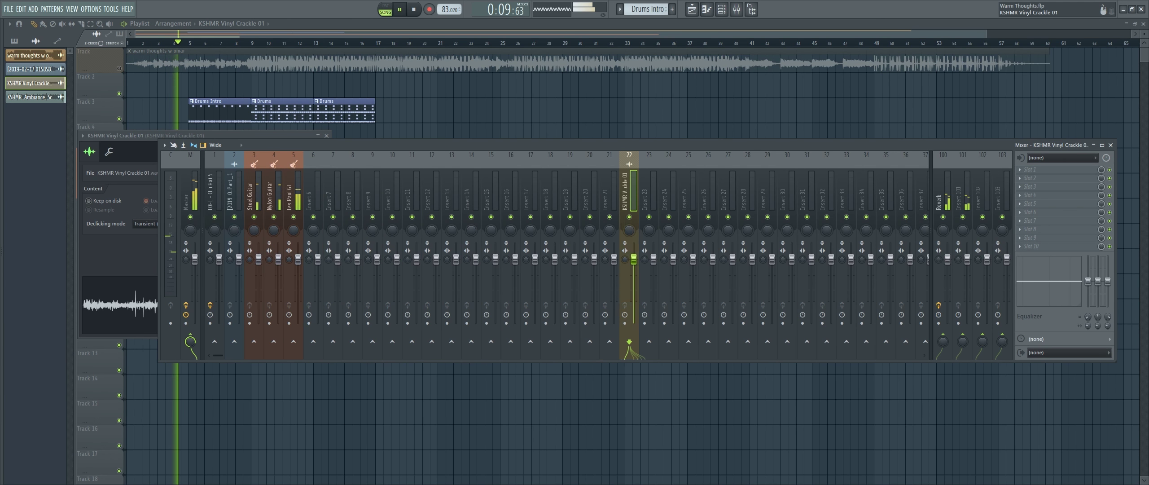
pyautogui.hotkey('alt', 'Left')
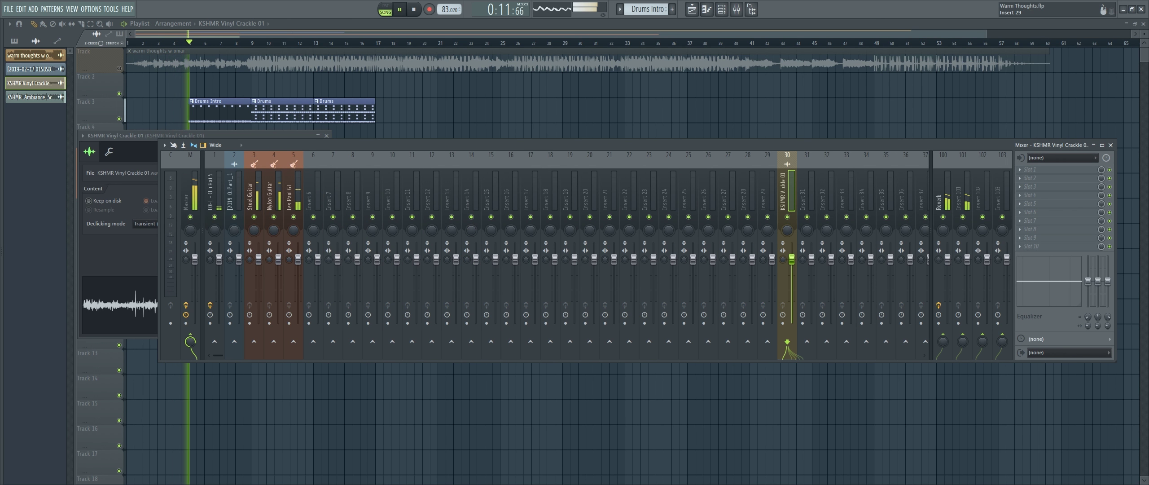
pyautogui.moveTo(765, 145); pyautogui.dragTo(724, 299)
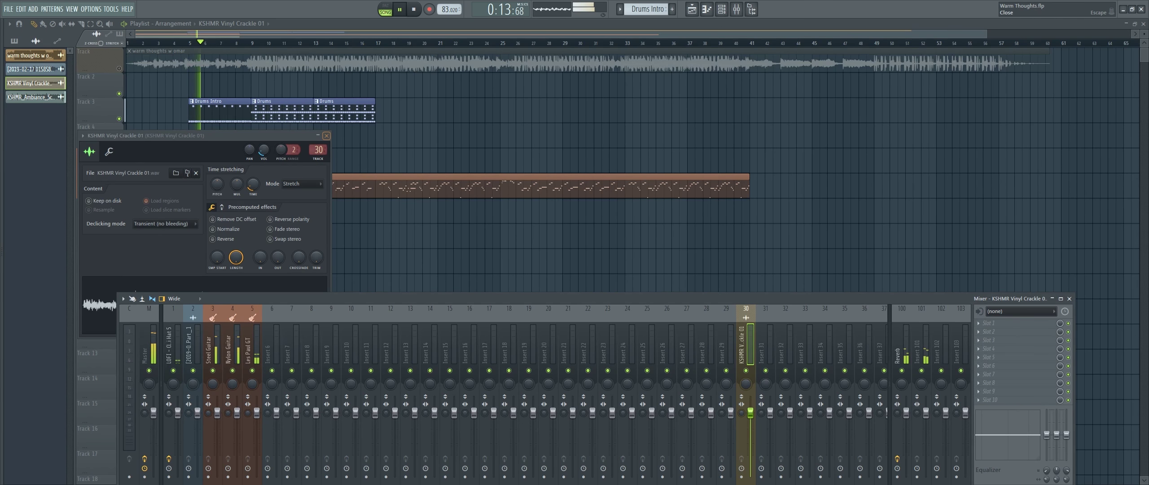
pyautogui.click(326, 135)
# Route the Rainfall ambiance sample to its own mixer track at insert 30, beside the vinyl crackle track.
pyautogui.doubleClick(228, 252)
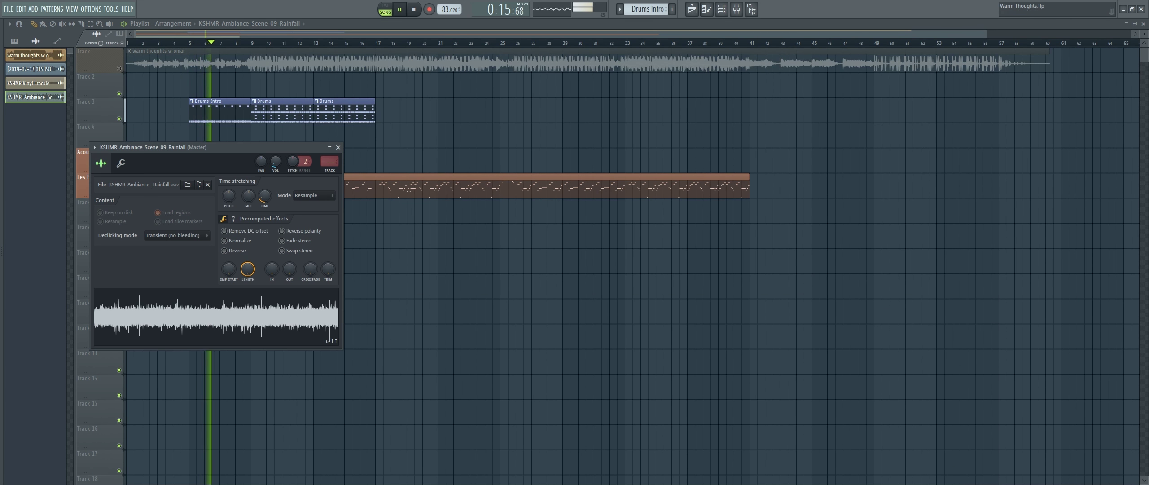
pyautogui.hotkey('ctrl', 'l')
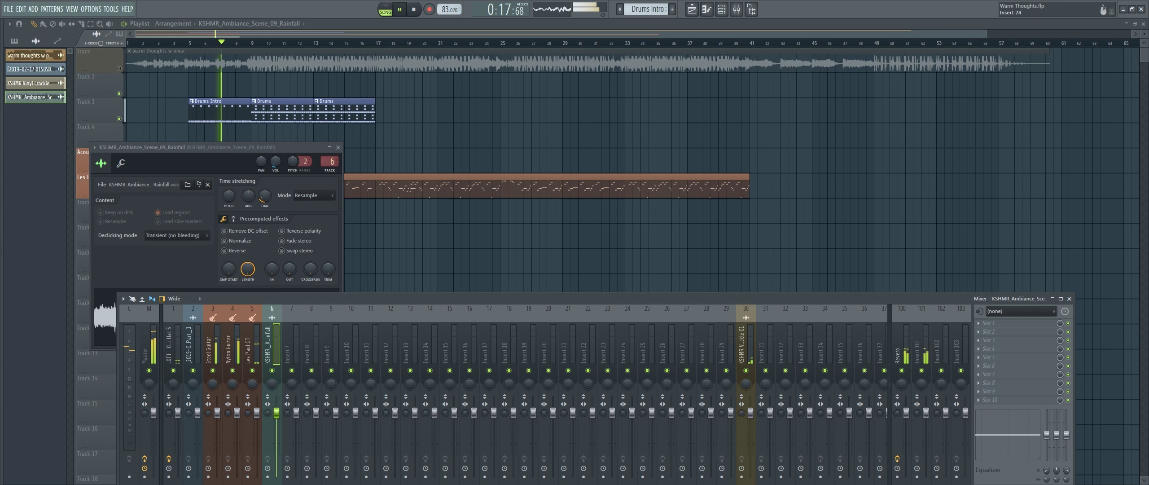
pyautogui.keyDown('shift'); pyautogui.scroll(-18, 272, 350); pyautogui.keyUp('shift')
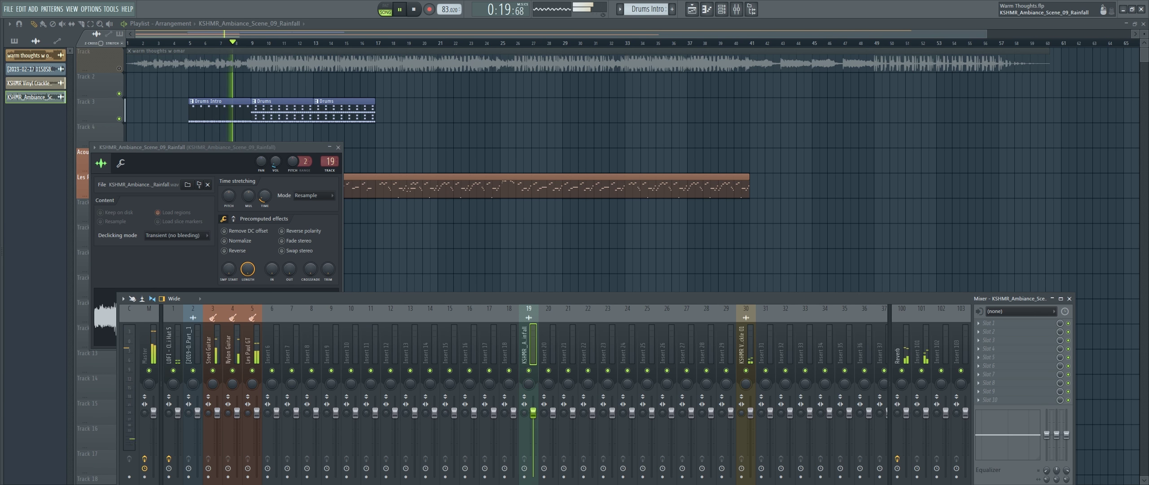
pyautogui.keyDown('shift'); pyautogui.scroll(-7, 271, 350); pyautogui.keyUp('shift')
pyautogui.keyDown('shift'); pyautogui.scroll(1, 271, 350); pyautogui.keyUp('shift')
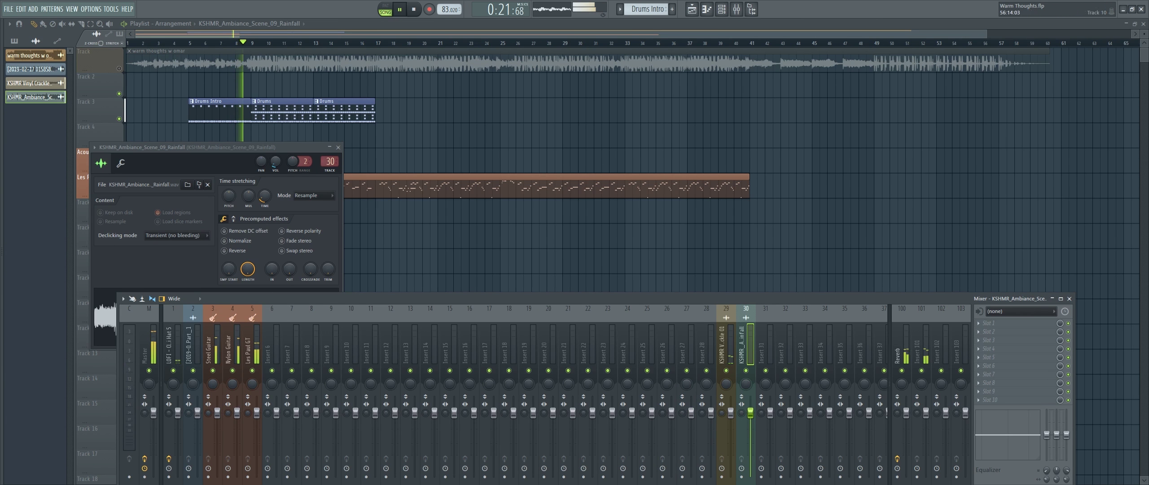
pyautogui.click(1069, 298)
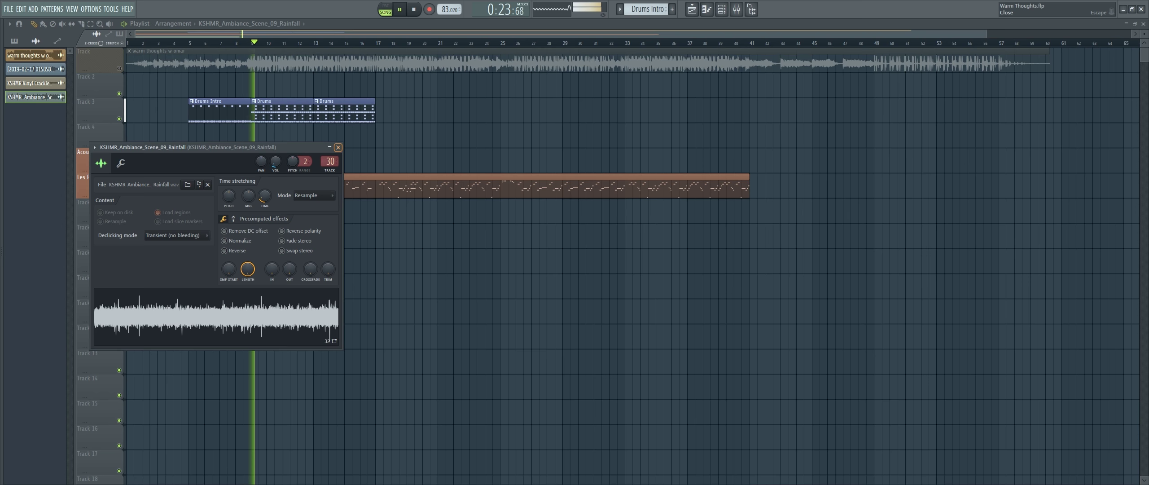
pyautogui.click(338, 147)
# Duplicate the KSHMR Vinyl Crackle 01 clip four times along Track 8 so it runs to bar 41.
pyautogui.click(202, 238)
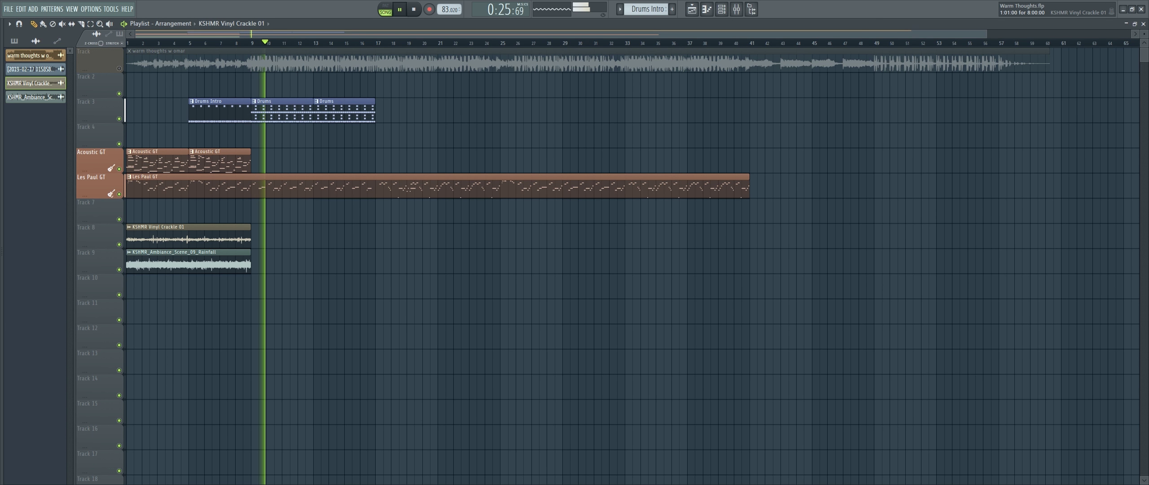
pyautogui.keyDown('ctrl'); pyautogui.click(201, 238); pyautogui.keyUp('ctrl')
pyautogui.hotkey('ctrl', 'b')
pyautogui.hotkey('ctrl', 'b')
pyautogui.hotkey('ctrl', 'b')
pyautogui.hotkey('ctrl', 'b')
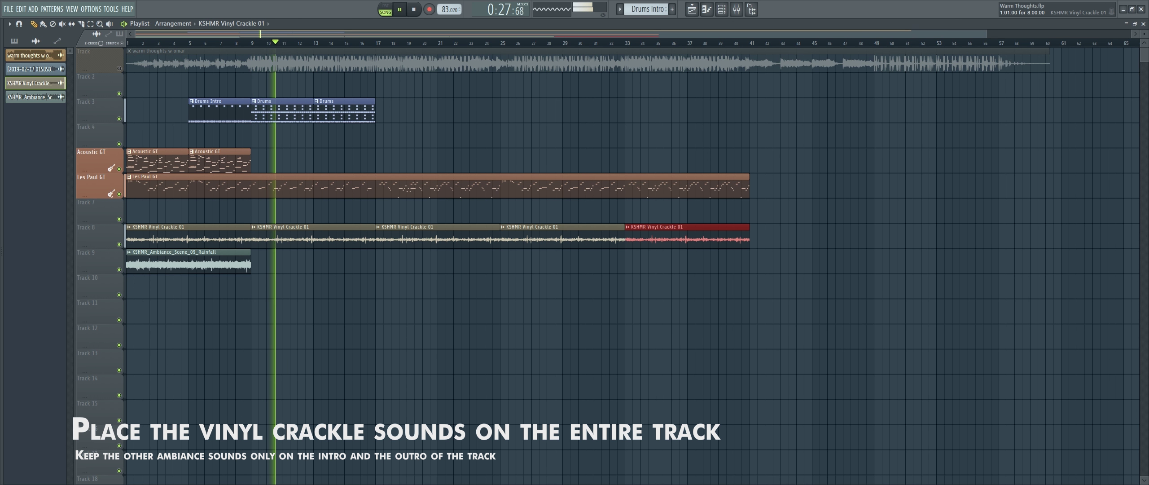
pyautogui.keyDown('ctrl'); pyautogui.click(202, 262); pyautogui.keyUp('ctrl')
pyautogui.hotkey('ctrl', 'b')
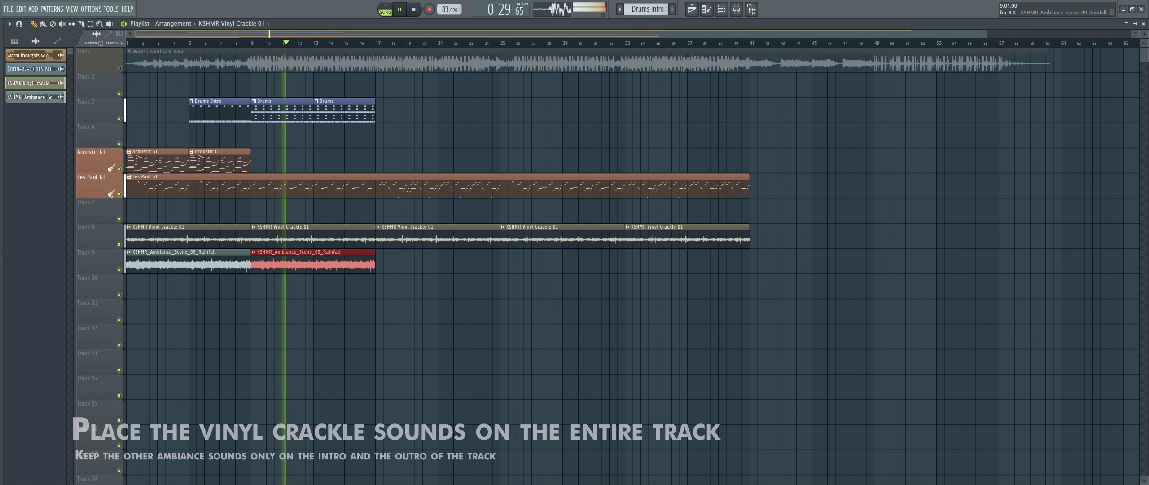
pyautogui.press('Delete')
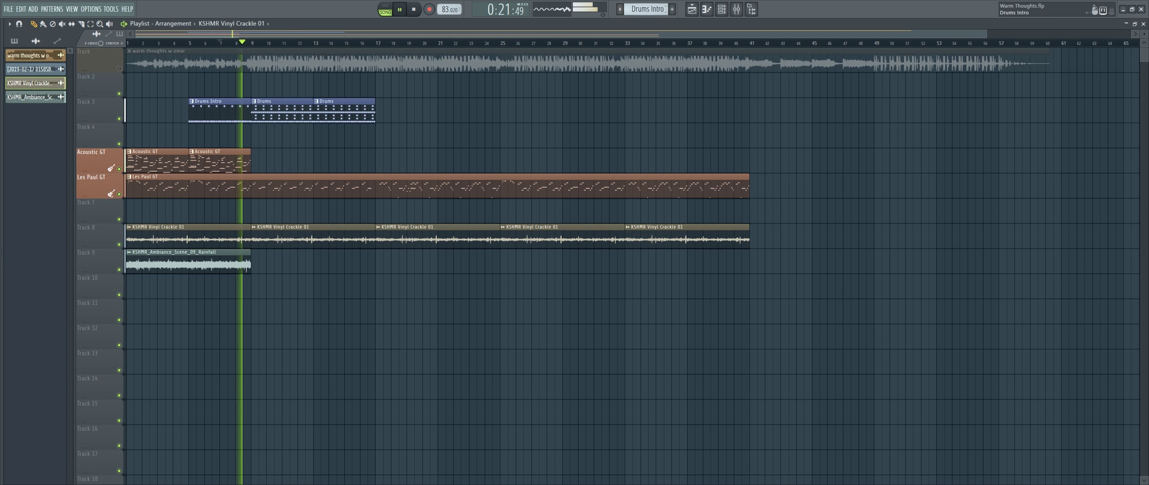
pyautogui.press('F4')
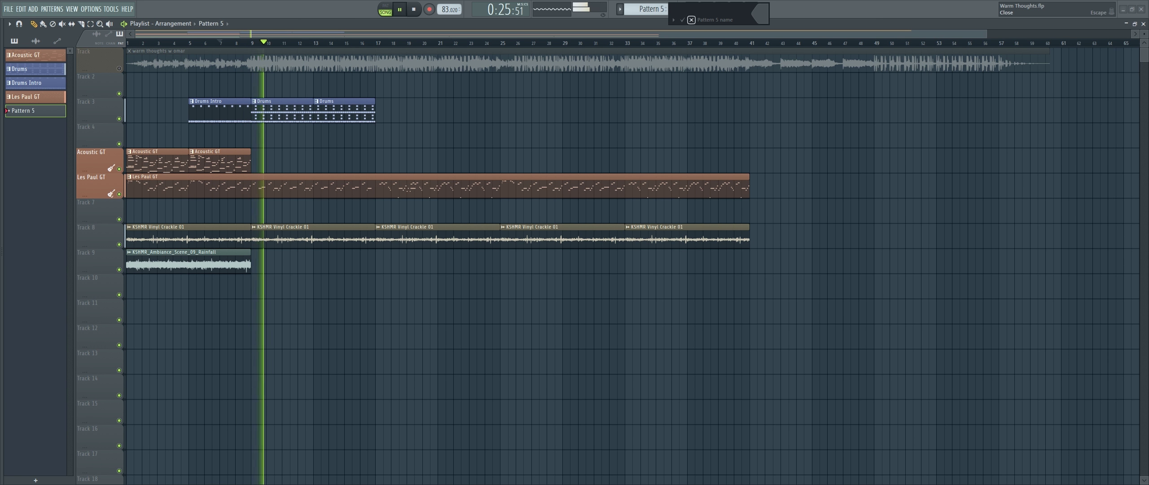
pyautogui.press('Escape')
pyautogui.scroll(1, 646, 9)
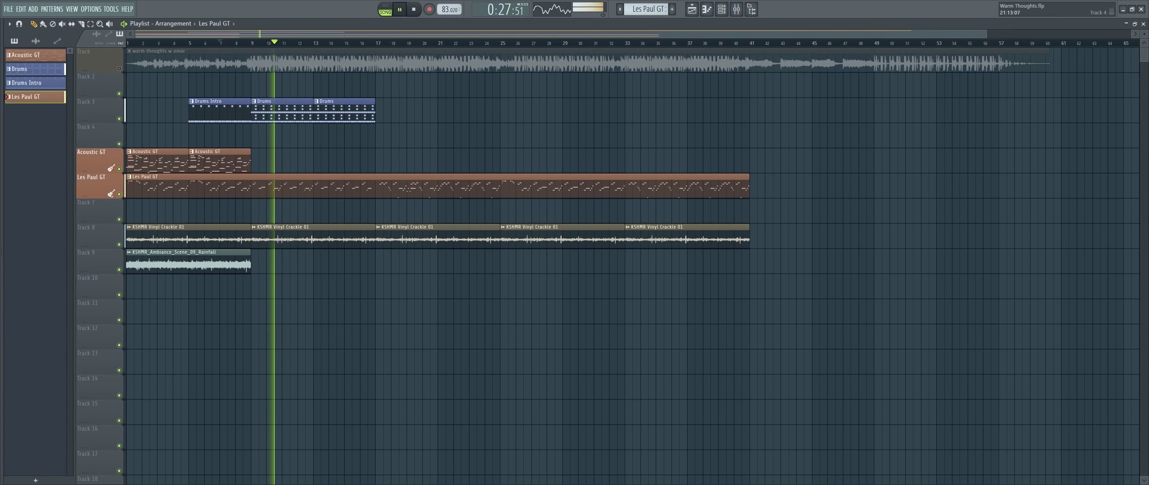
# Create a new pattern with the preset name Acoustic GT and place it at bar 9 on the Acoustic GT track.
pyautogui.press('F4')
pyautogui.click(673, 19)
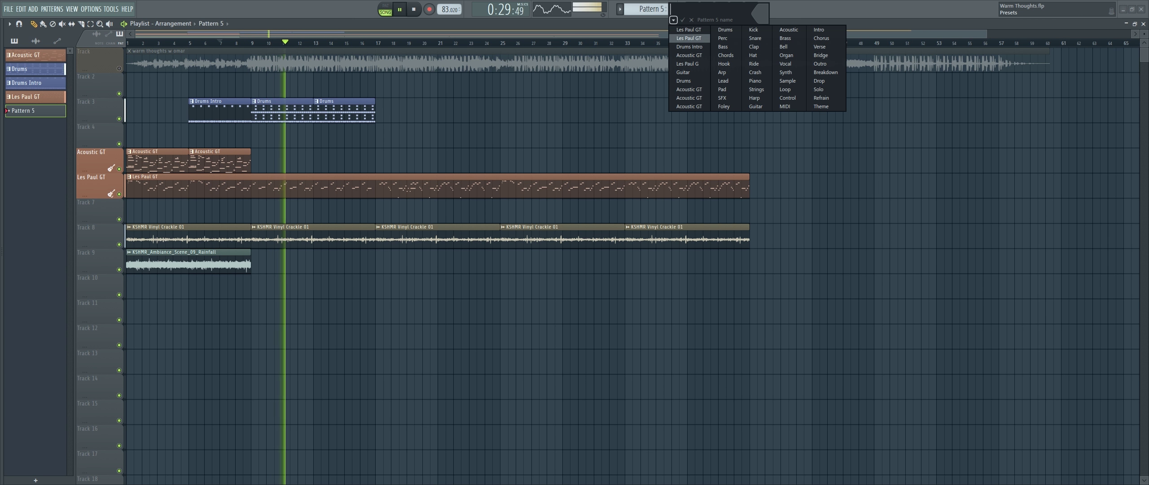
pyautogui.click(674, 53)
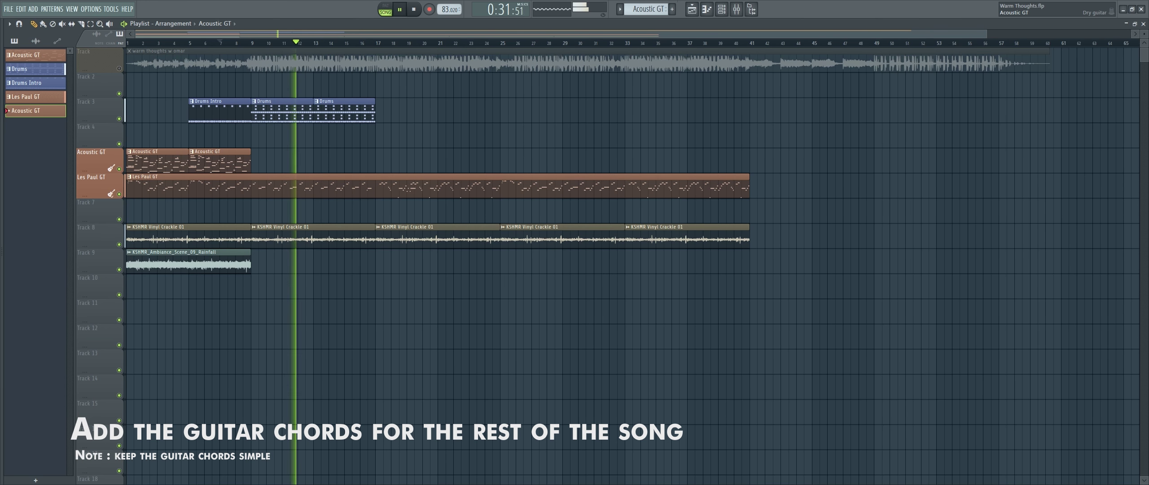
pyautogui.moveTo(36, 111); pyautogui.dragTo(259, 166)
pyautogui.moveTo(259, 166); pyautogui.dragTo(255, 163)
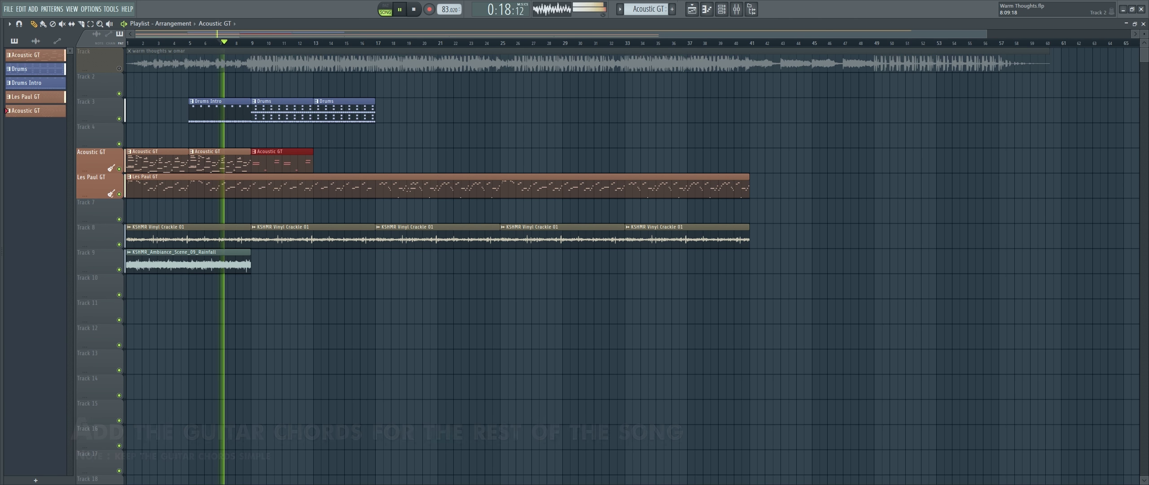
# Make the Acoustic GT clip at bar 9 unique as Acoustic GT #2, and stop playback.
pyautogui.scroll(3, 247, 162)
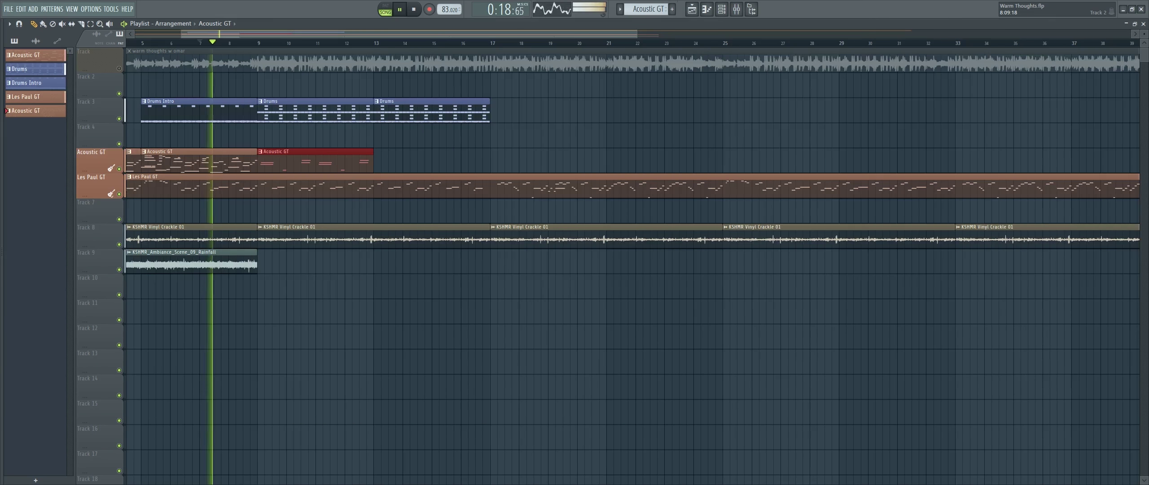
pyautogui.click(261, 151)
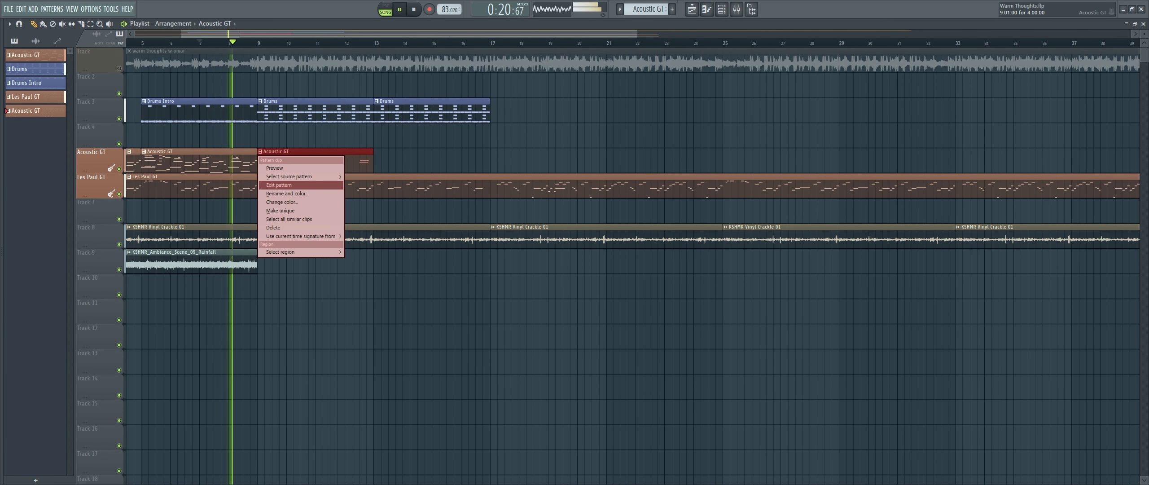
pyautogui.click(287, 209)
pyautogui.press('Return')
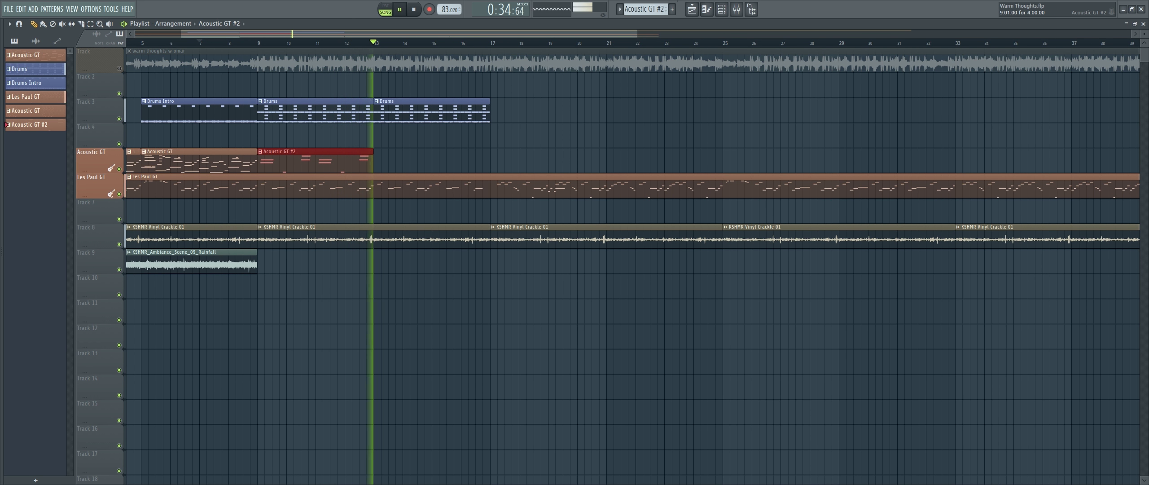
pyautogui.press('space')
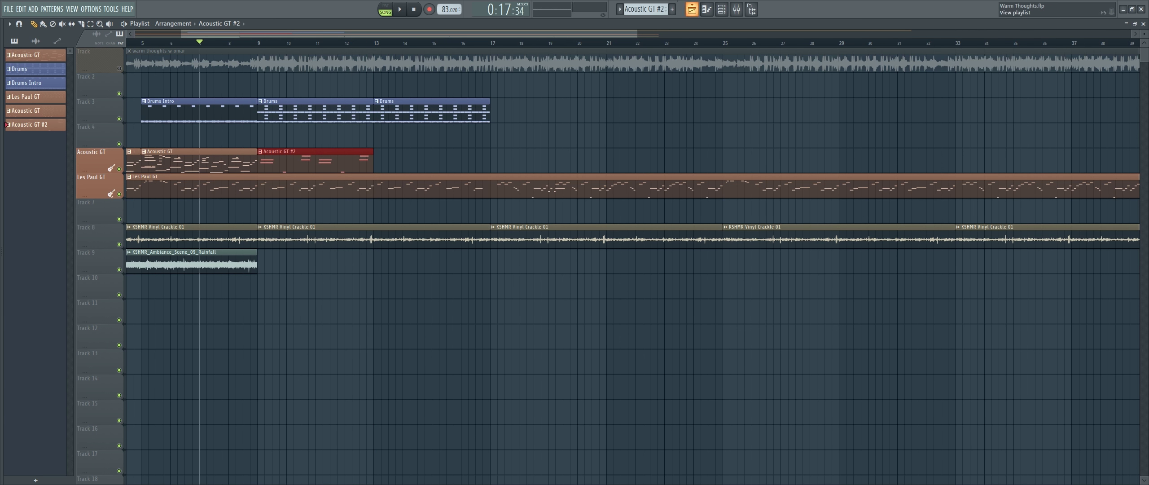
# Import the saved bass line MIDI file into the GT Bass channel of the Bass pattern.
pyautogui.click(706, 9)
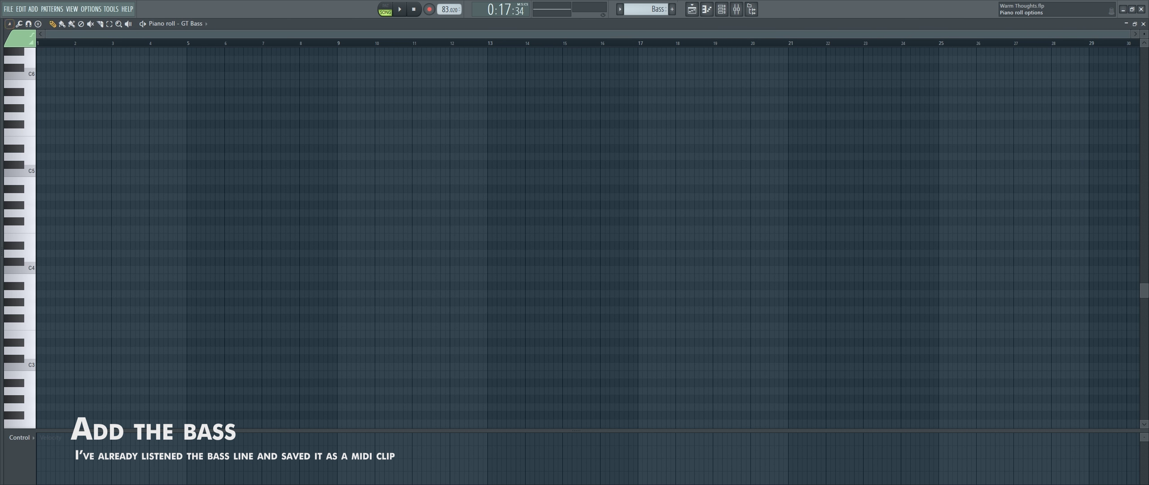
pyautogui.click(9, 23)
pyautogui.moveTo(34, 35)
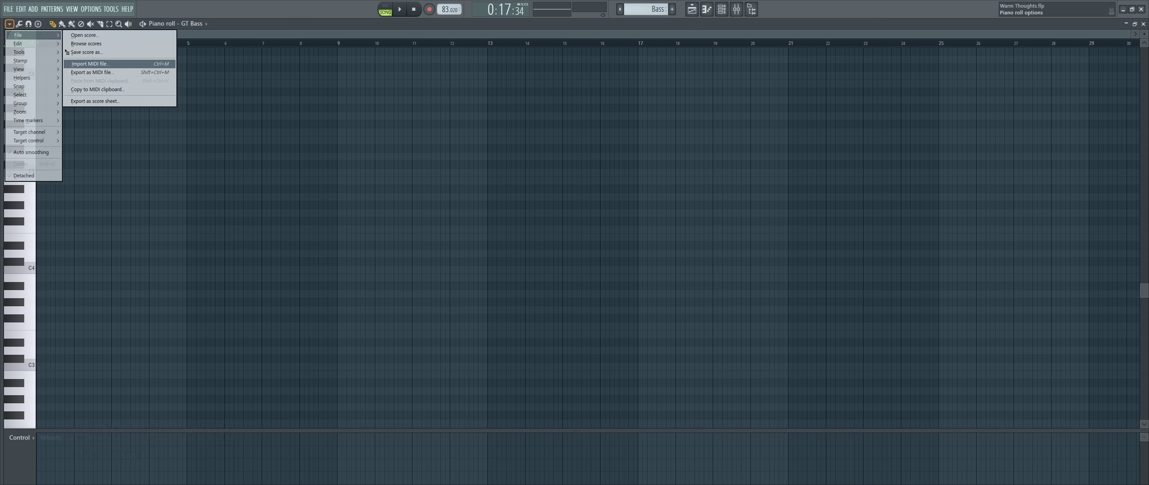
pyautogui.click(90, 64)
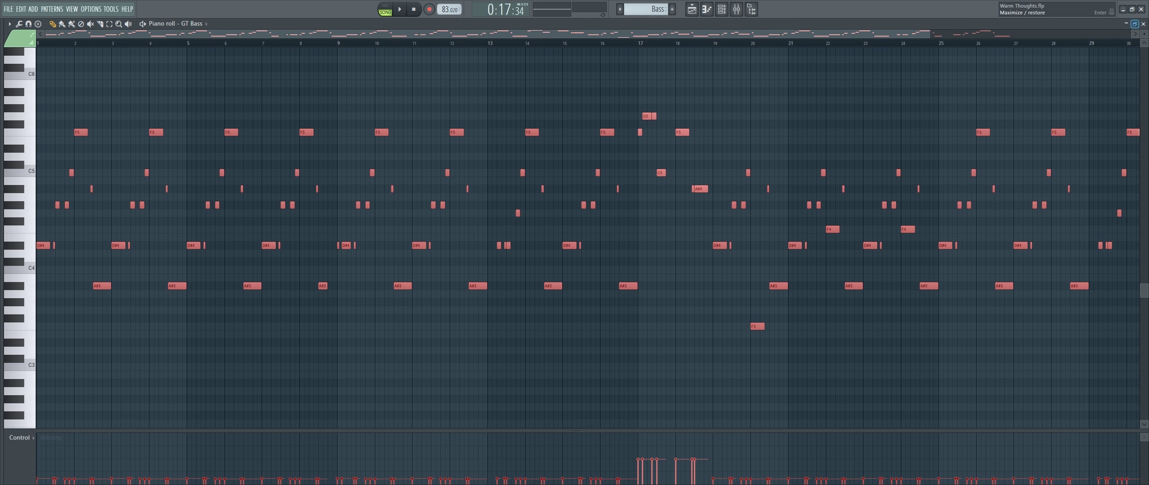
pyautogui.click(1143, 24)
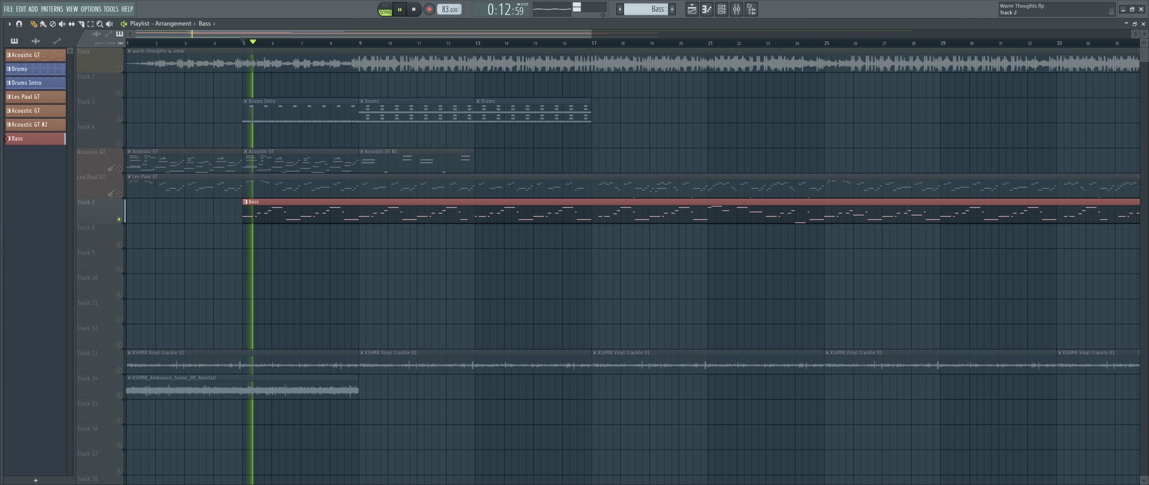
# Enable the reference, Les Paul GT, Acoustic GT, drums and bass tracks for playback, and move the Bass clip to start at bar 9.
pyautogui.rightClick(119, 68)
pyautogui.click(118, 194)
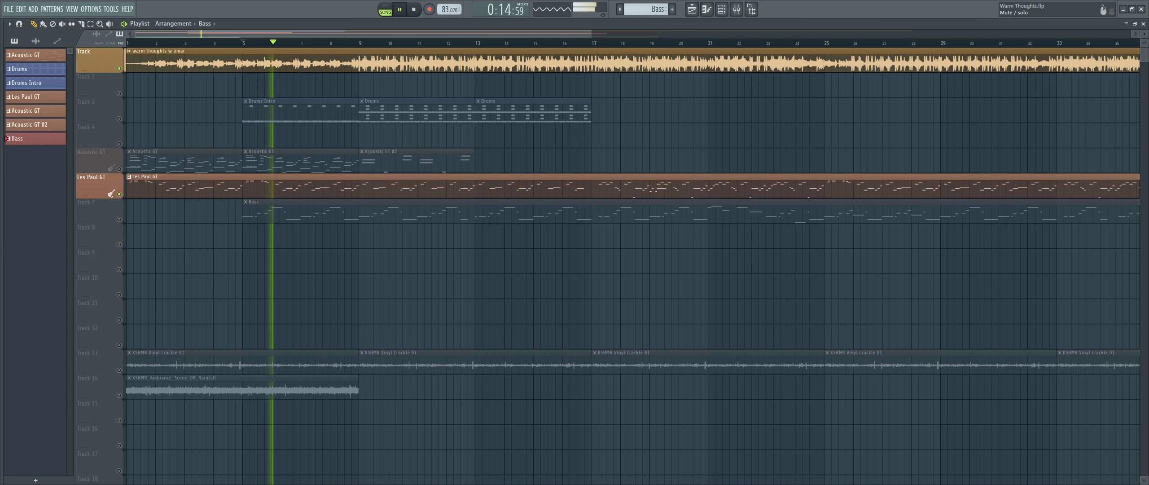
pyautogui.click(119, 168)
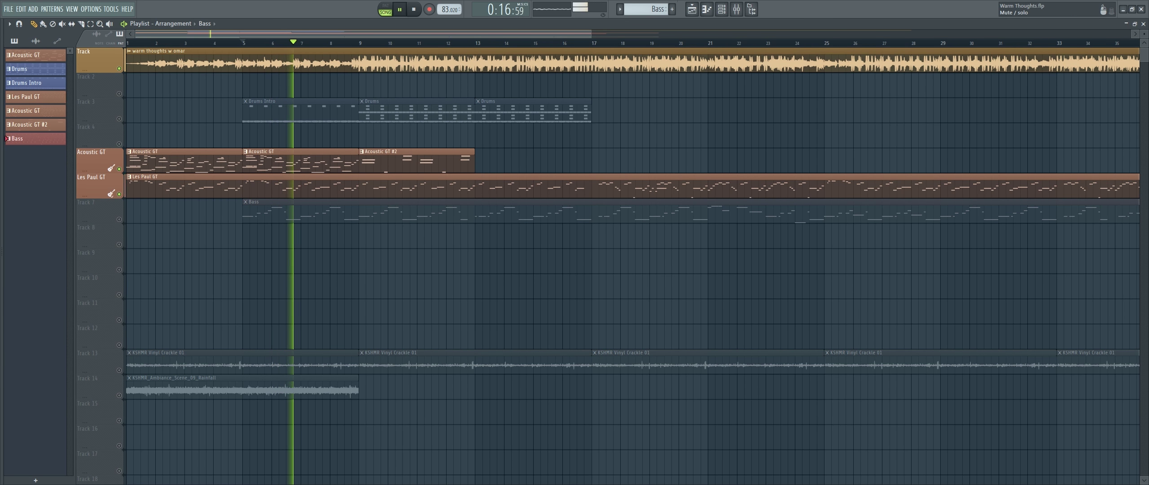
pyautogui.click(119, 118)
pyautogui.click(119, 219)
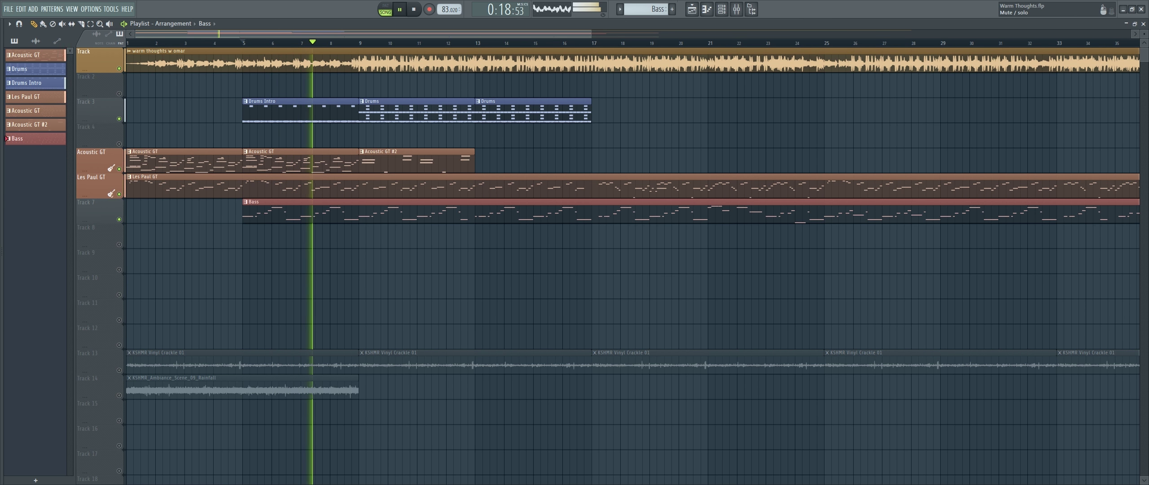
pyautogui.moveTo(269, 210); pyautogui.dragTo(386, 210)
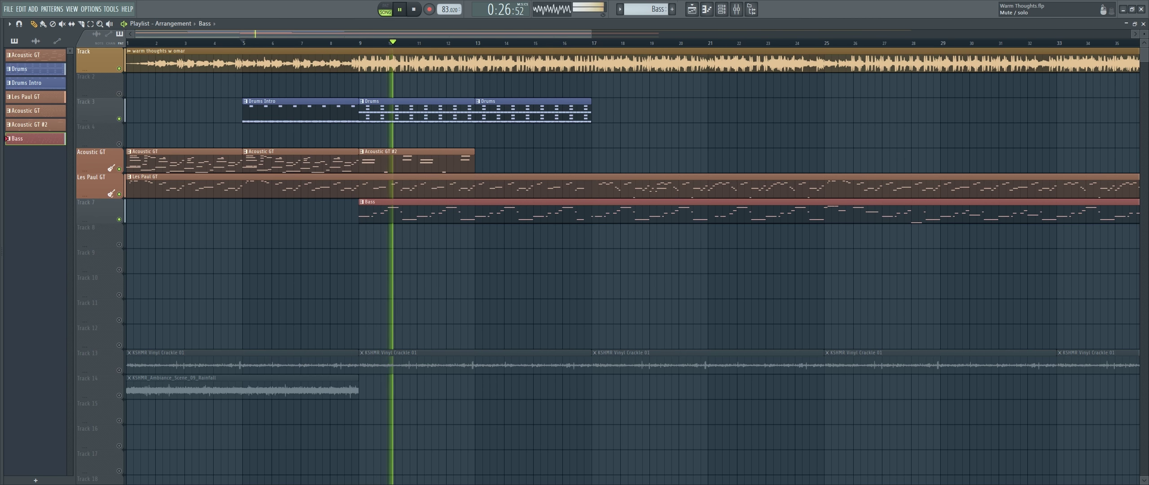
# Unmute all playlist tracks, mute only the reference audio clip on the first track, and play from just before bar 9.
pyautogui.click(119, 68)
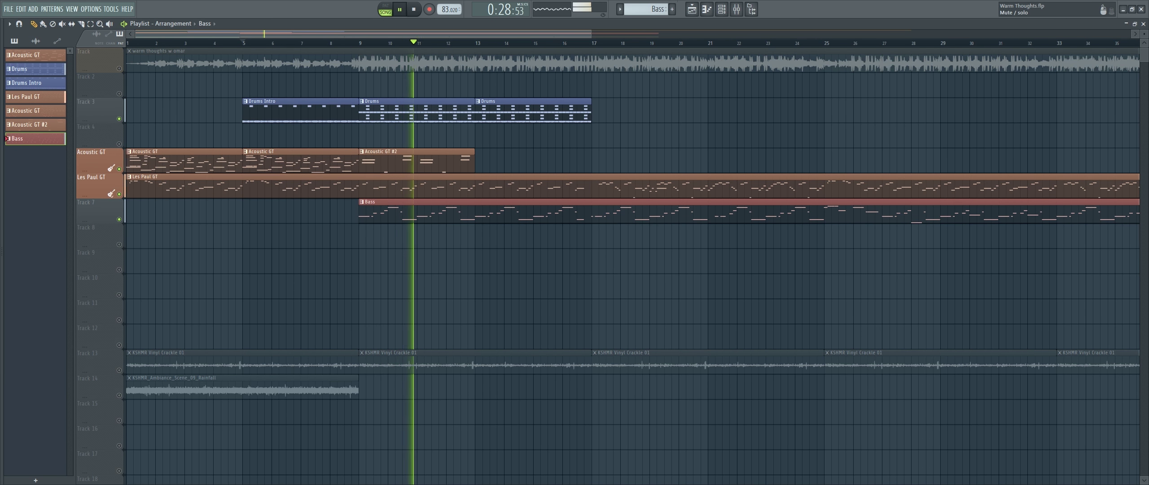
pyautogui.rightClick(118, 370)
pyautogui.rightClick(118, 370)
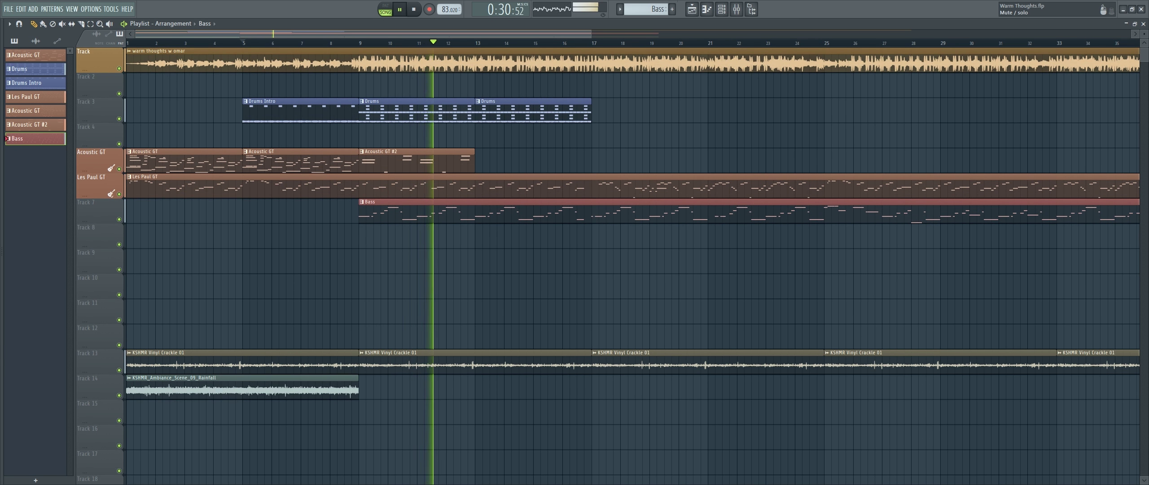
pyautogui.keyDown('alt'); pyautogui.rightClick(245, 63); pyautogui.keyUp('alt')
pyautogui.click(353, 43)
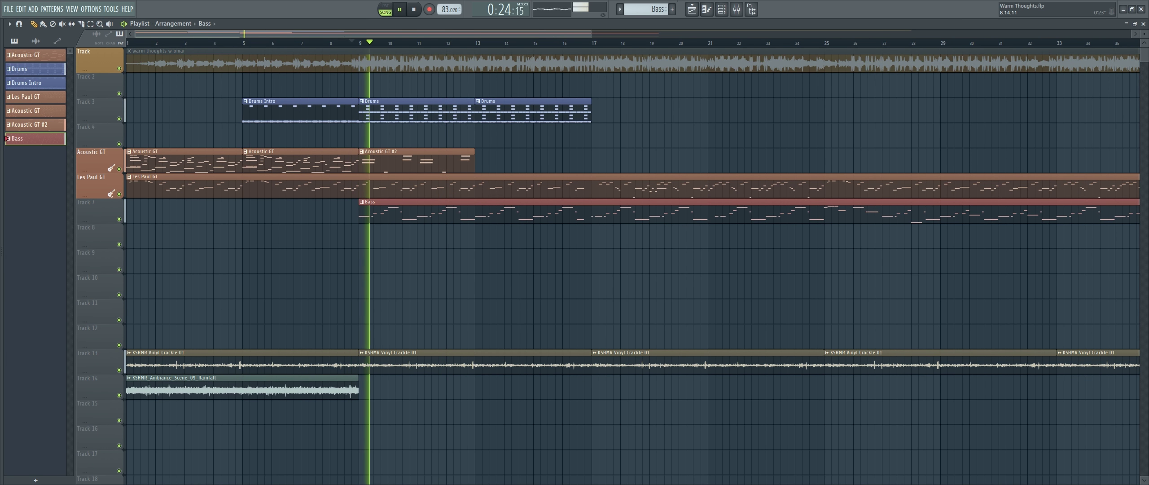
pyautogui.press('space')
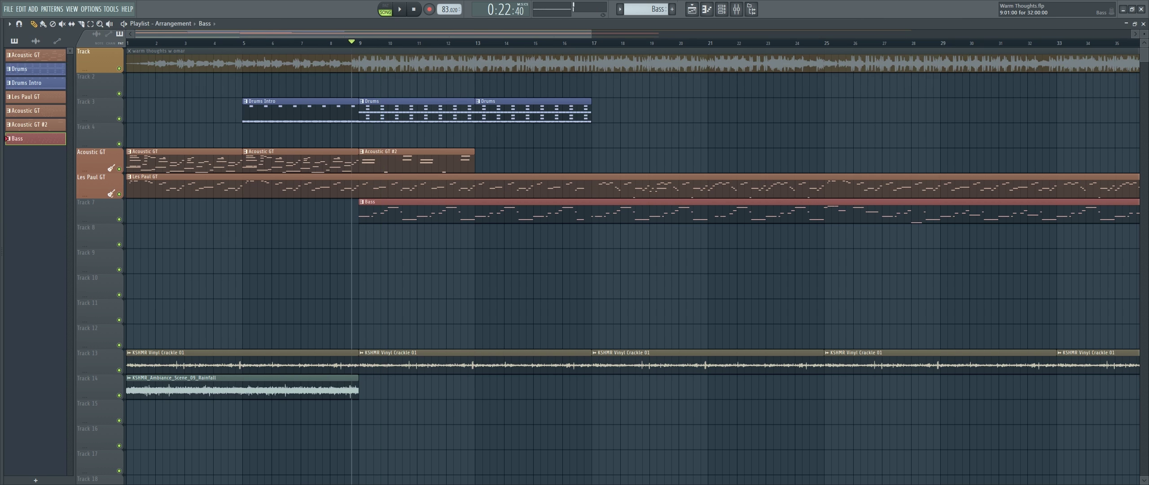
# Route the GT Bass channel to its own mixer track at insert 6.
pyautogui.doubleClick(377, 202)
pyautogui.click(1143, 24)
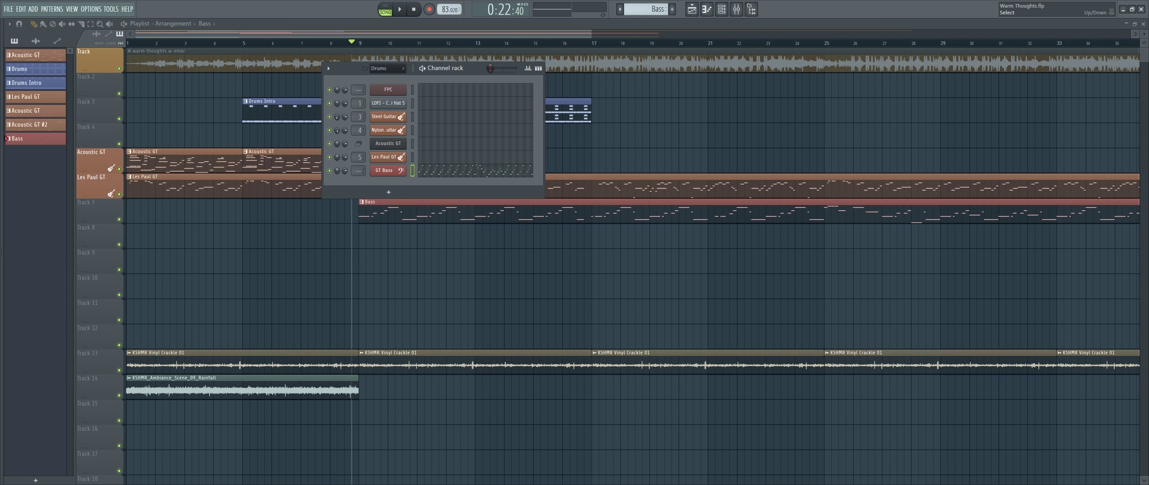
pyautogui.hotkey('ctrl', 'l')
# Add a Bass MID channel, paste the GT Bass notes into it, and play the layered bass.
pyautogui.click(388, 192)
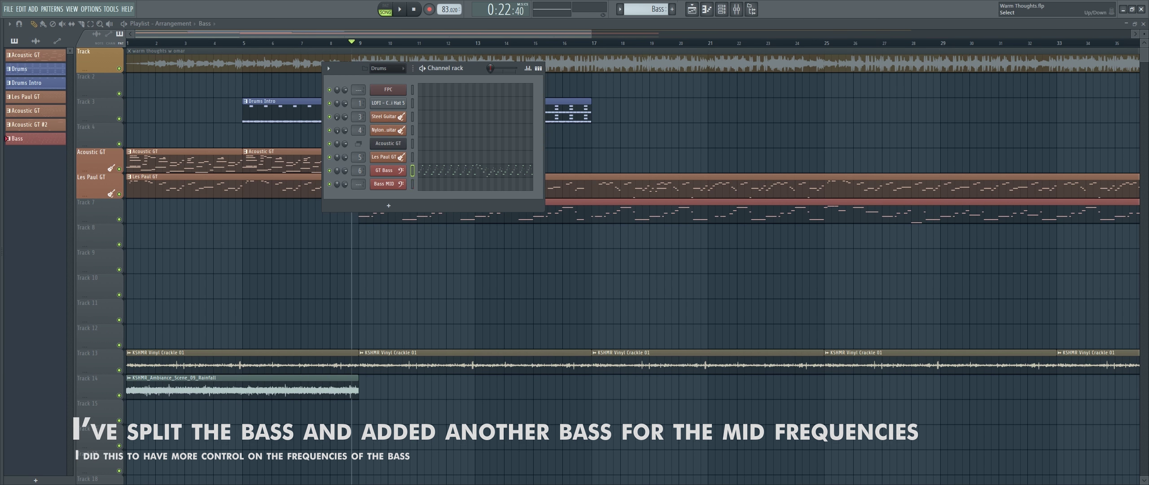
pyautogui.click(413, 184)
pyautogui.hotkey('ctrl', 'v')
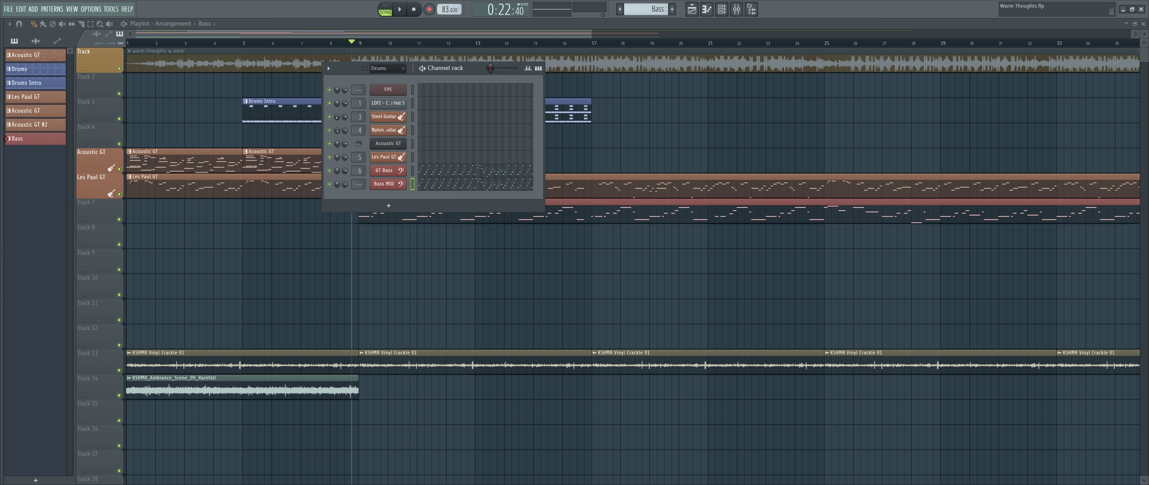
pyautogui.press('space')
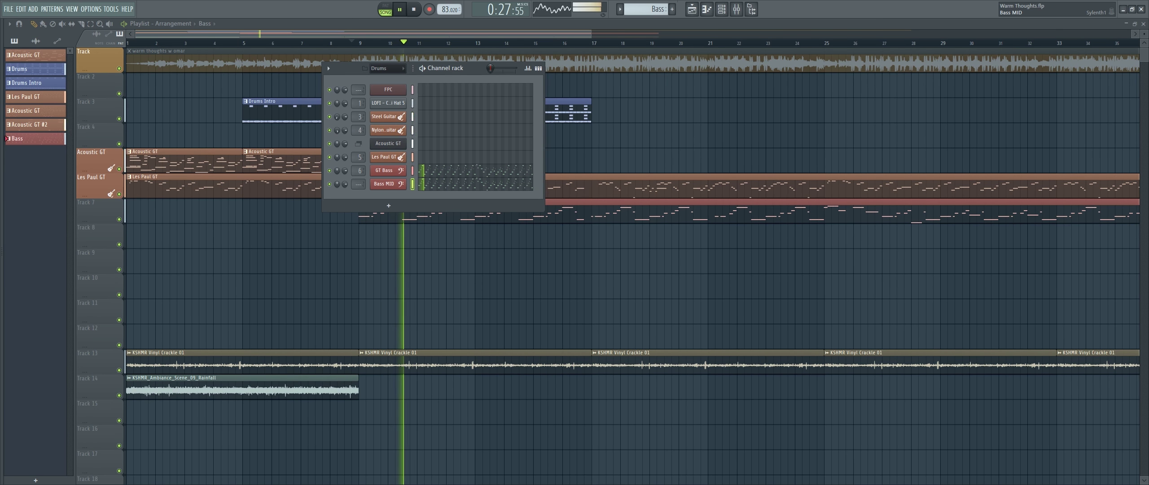
pyautogui.press('F6')
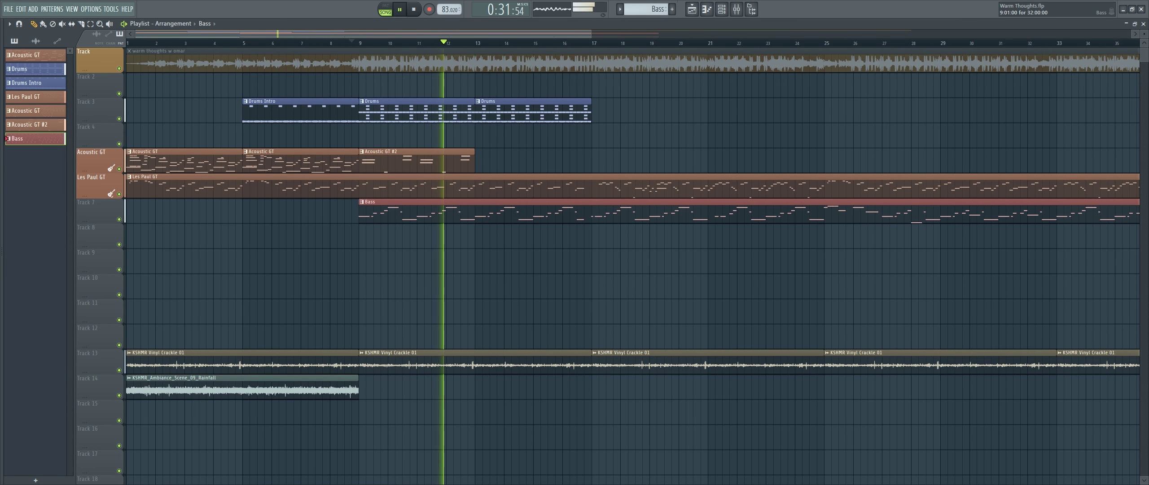
# Lower all the F5 notes in the GT Bass part by one octave and play the arrangement.
pyautogui.press('F7')
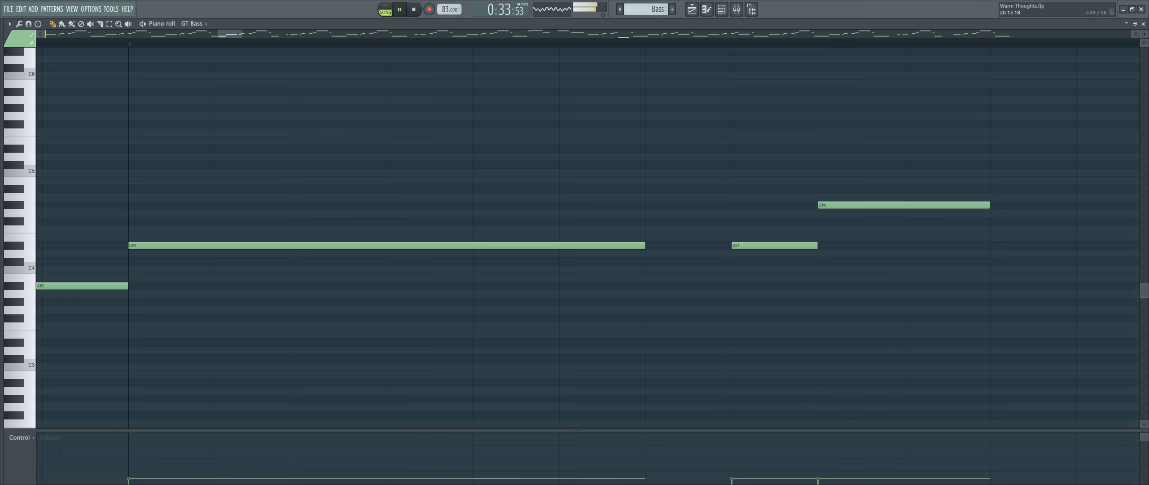
pyautogui.press('space')
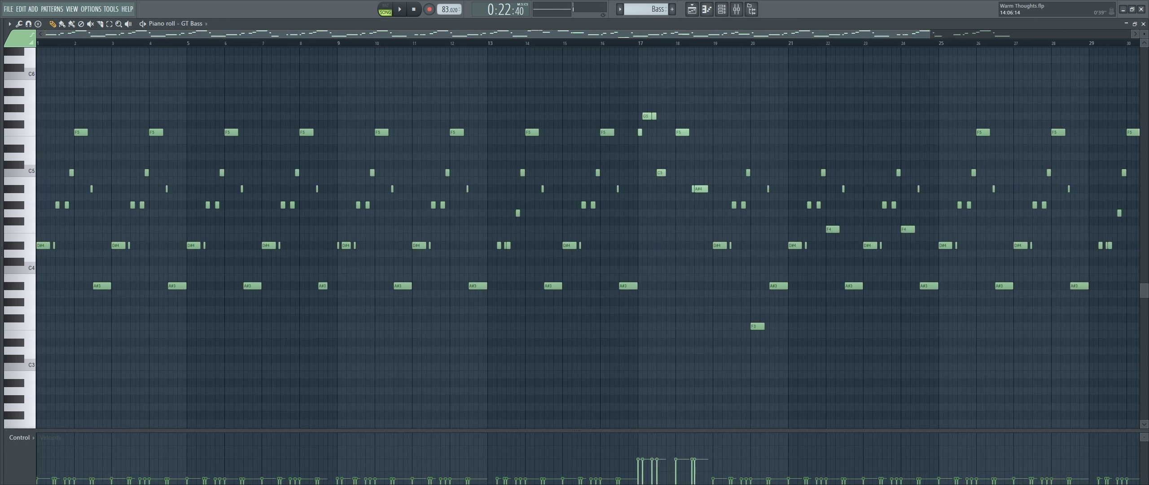
pyautogui.moveTo(85, 122); pyautogui.dragTo(156, 116)
pyautogui.hotkey('ctrl', 'Down')
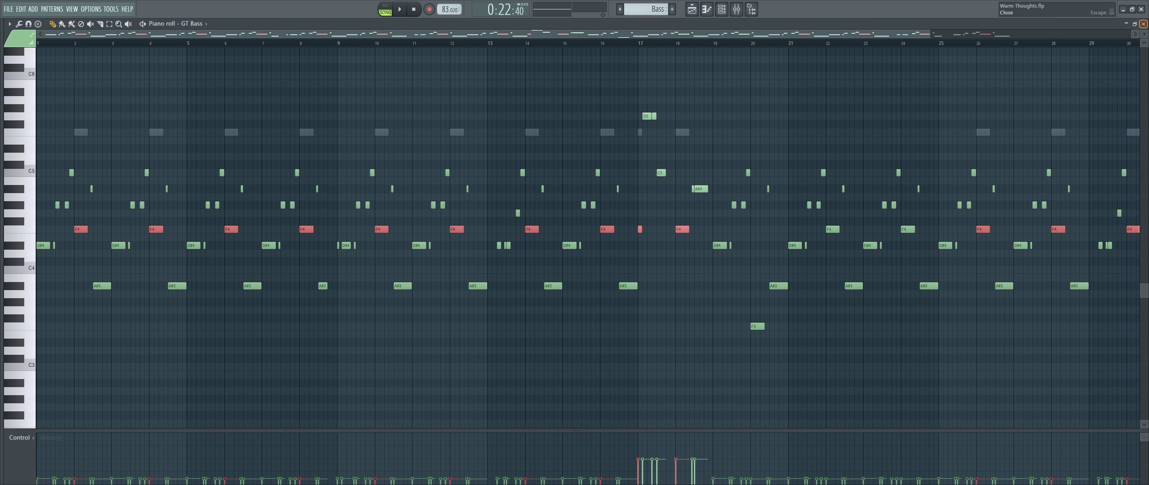
pyautogui.click(1143, 24)
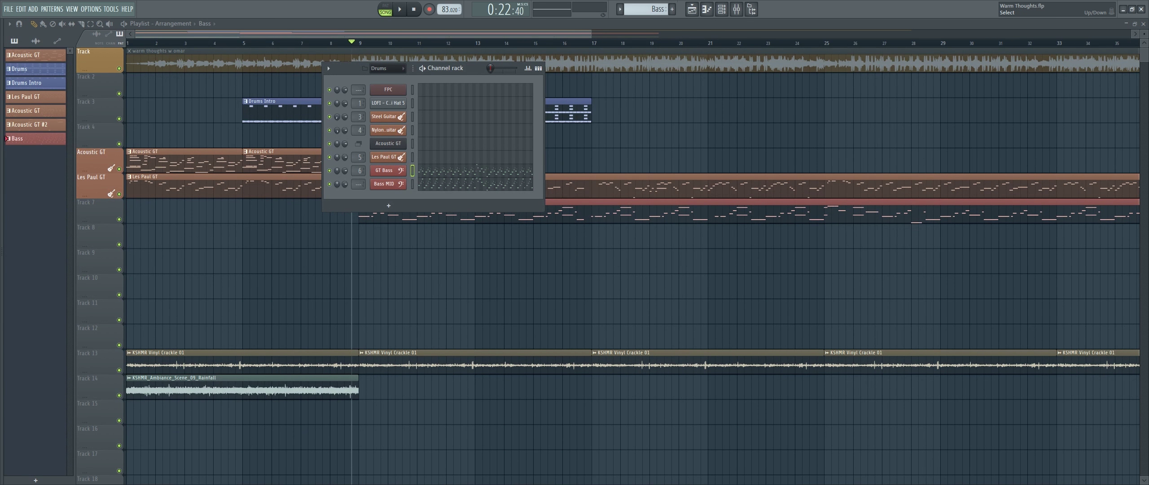
pyautogui.press('space')
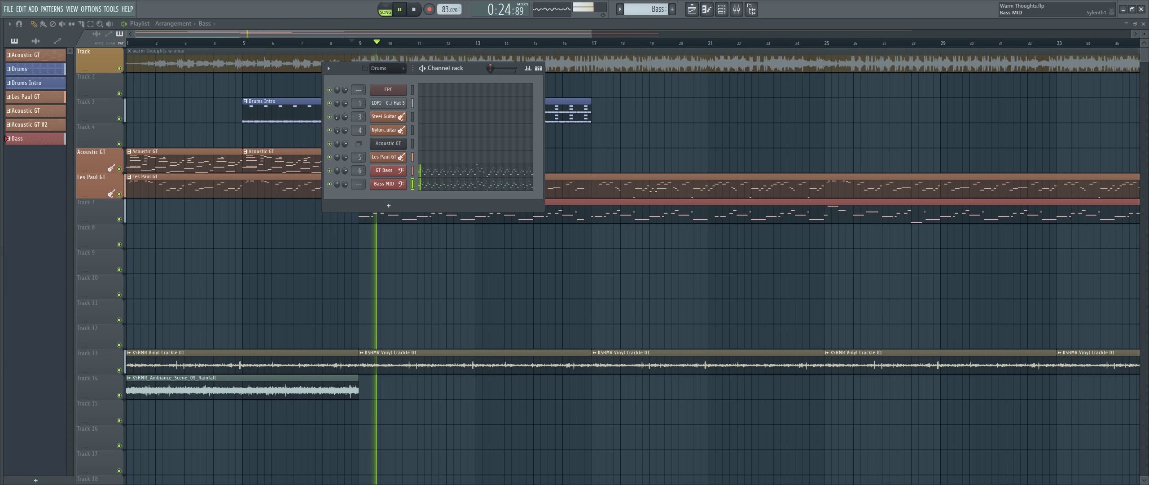
# Add a Sub Bass channel in the Bass pattern and import the bass notes into its piano roll as MIDI.
pyautogui.press('F9')
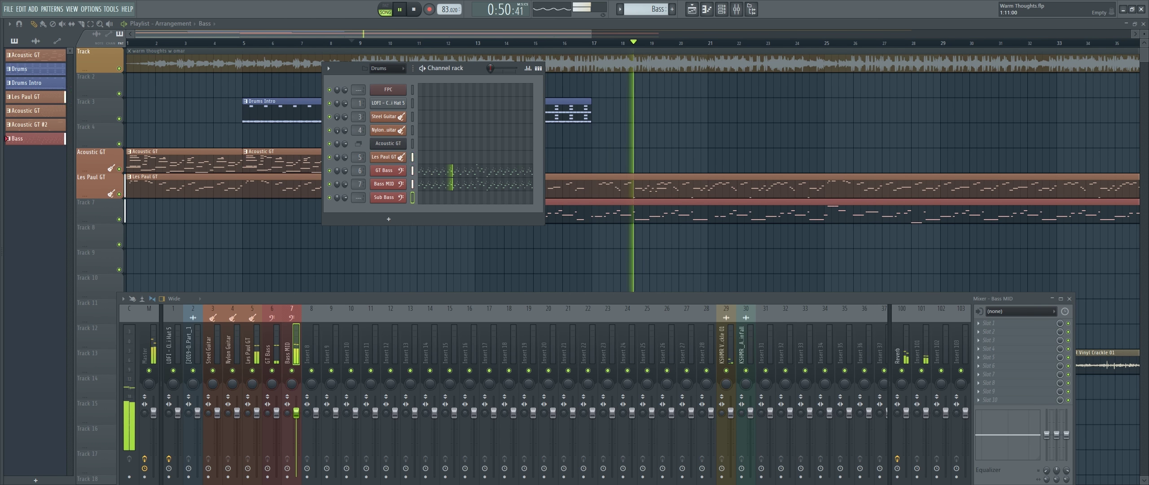
pyautogui.press('F7')
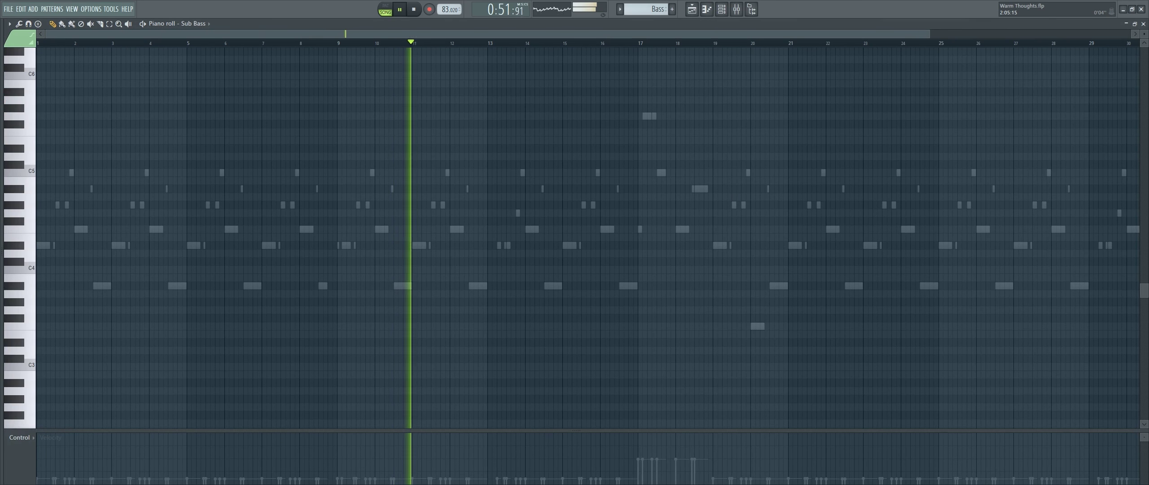
pyautogui.click(9, 24)
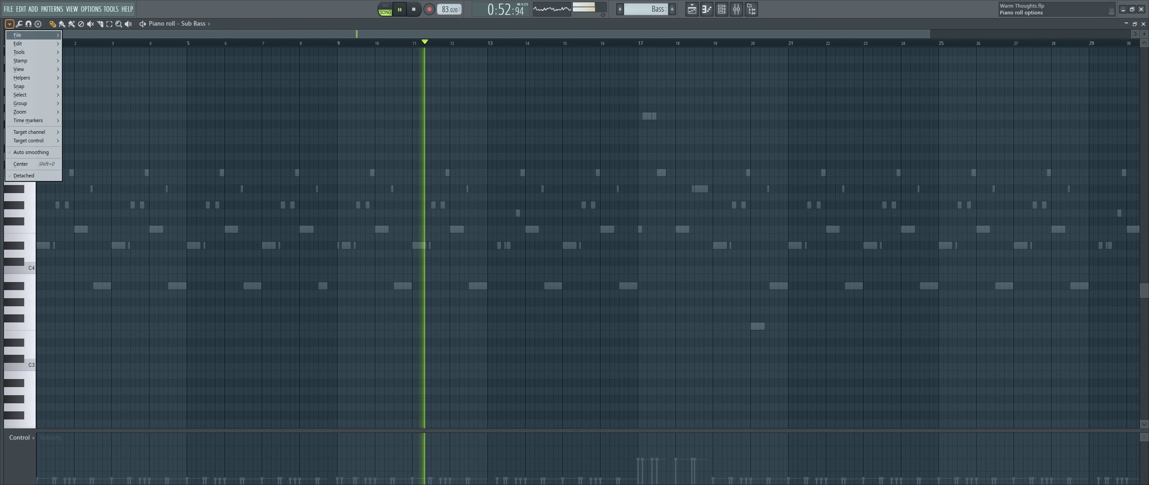
pyautogui.moveTo(31, 35)
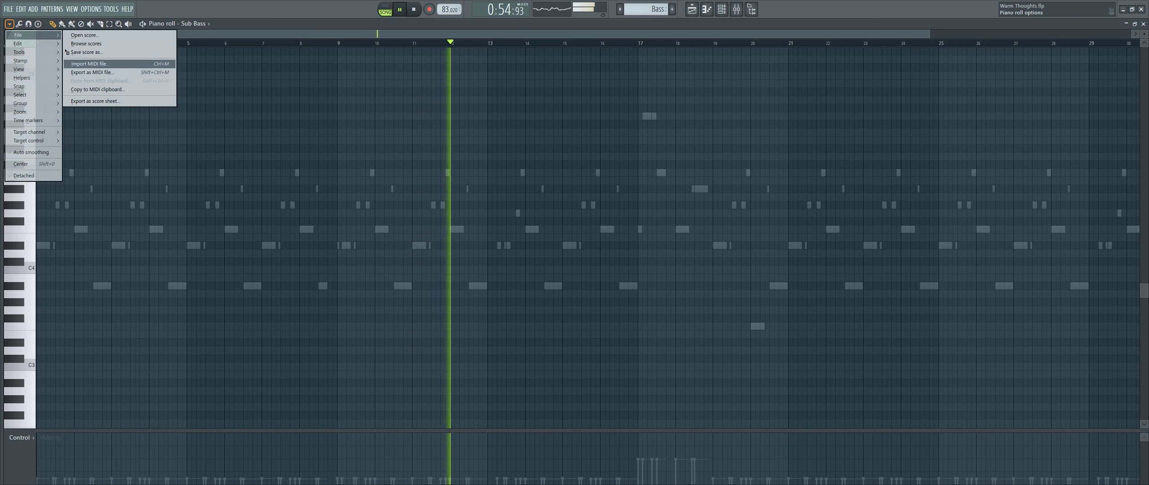
pyautogui.click(89, 64)
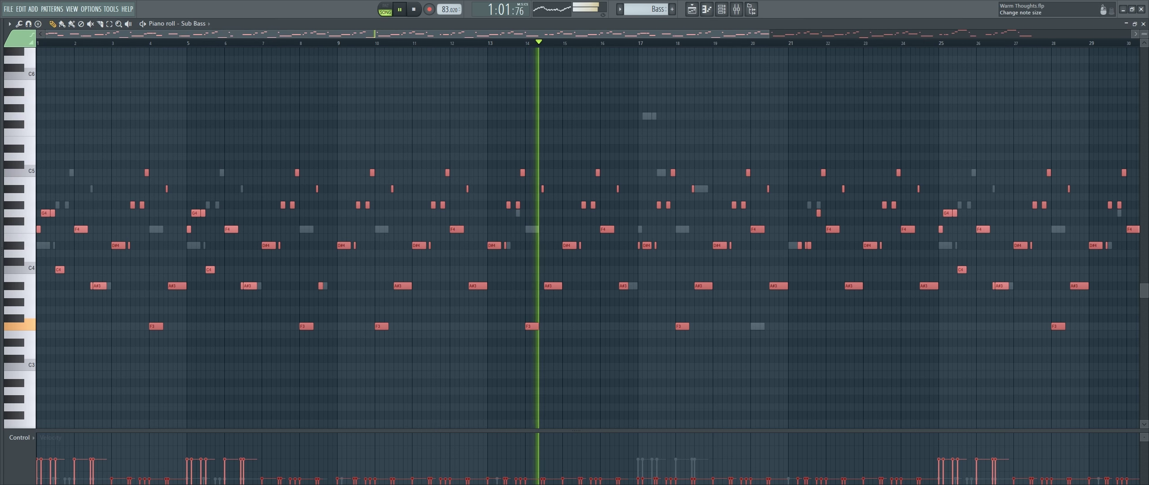
pyautogui.press('F7')
# Shift the Bass clip to bar 1, save the project, and return the clip to bar 9.
pyautogui.moveTo(597, 202); pyautogui.dragTo(365, 202)
pyautogui.hotkey('ctrl', 's')
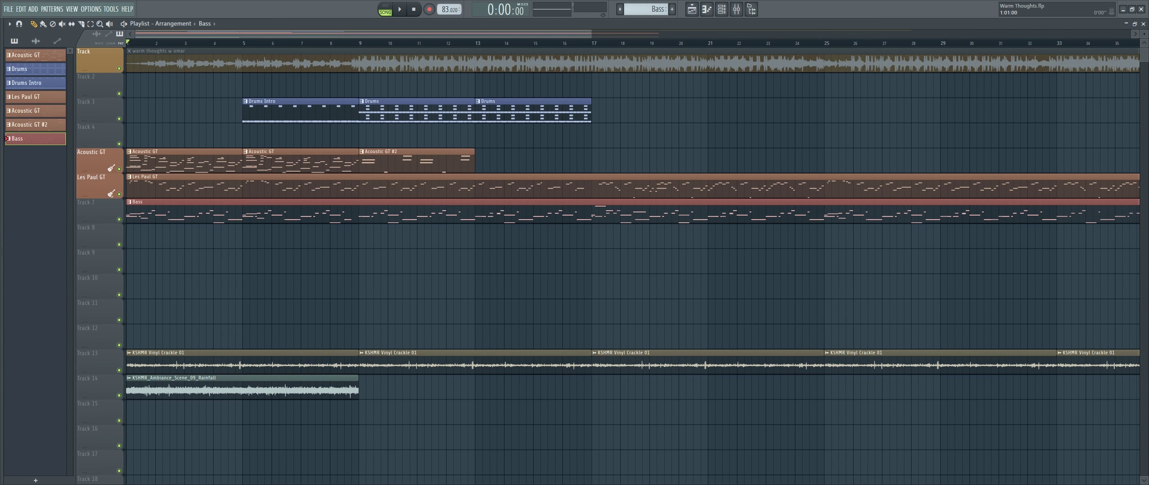
pyautogui.moveTo(188, 203); pyautogui.dragTo(421, 203)
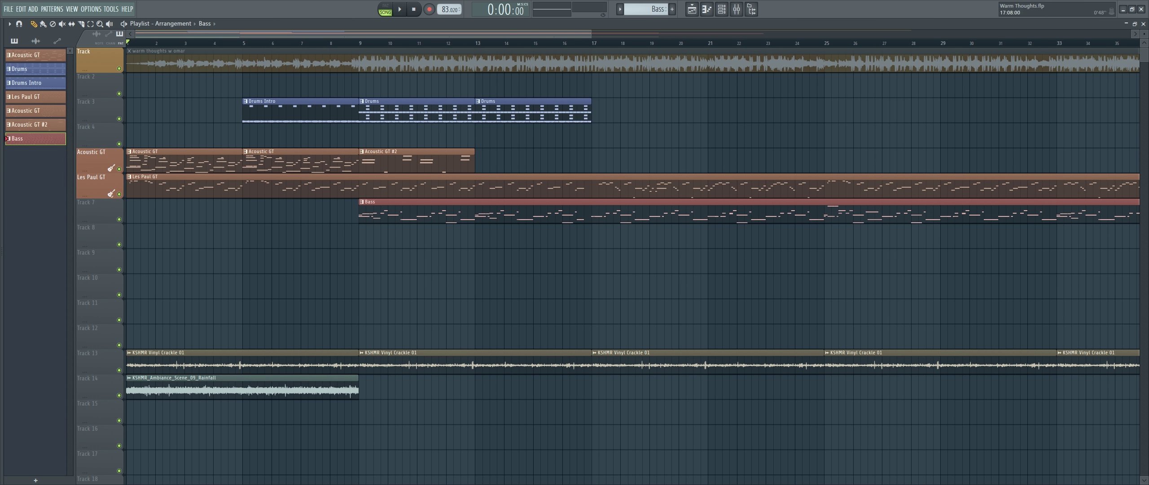
# Create a new pattern named Sub Bass in the Bass pattern's red and place it on Track 8 at bar 1.
pyautogui.click(671, 9)
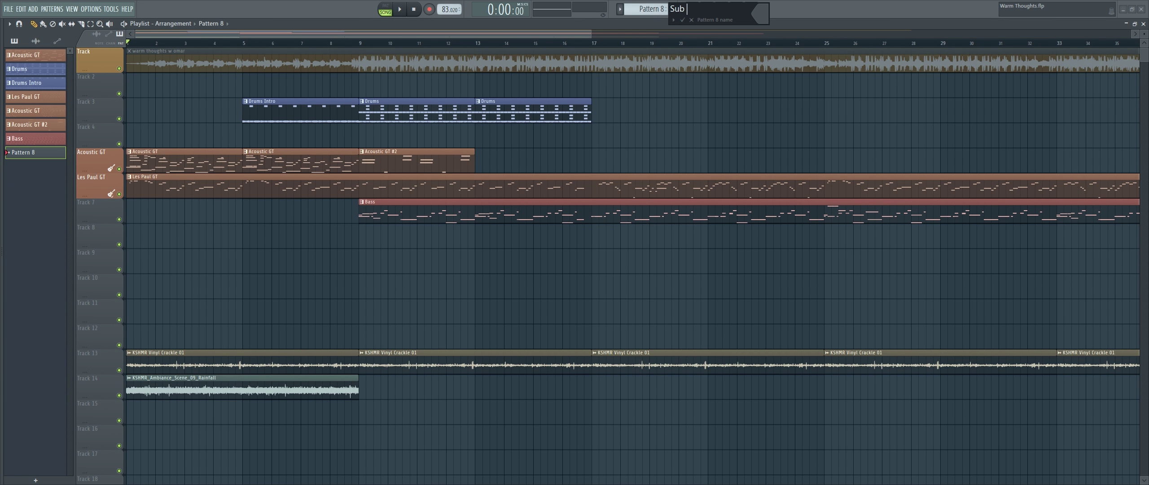
pyautogui.click(760, 14)
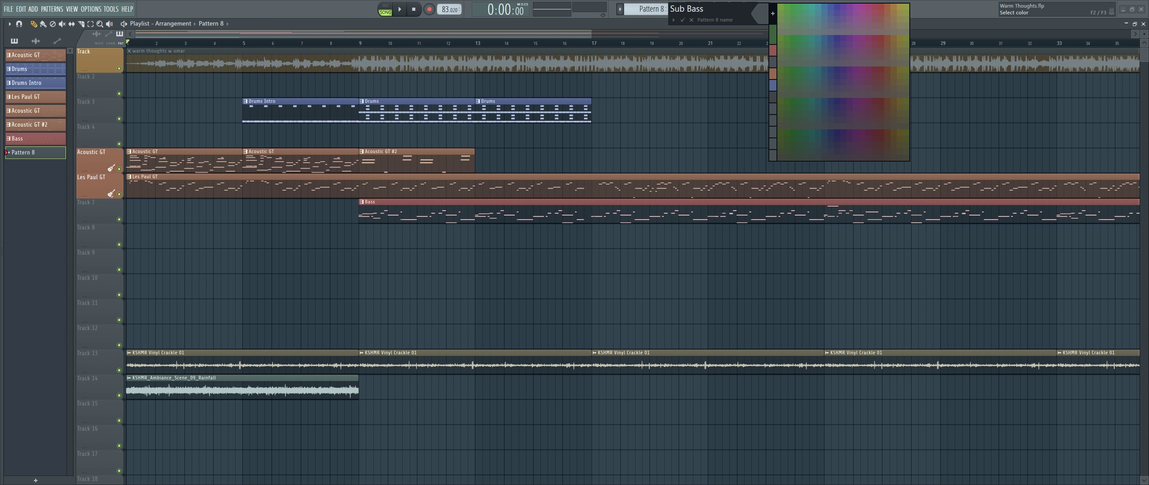
pyautogui.click(772, 50)
pyautogui.click(682, 20)
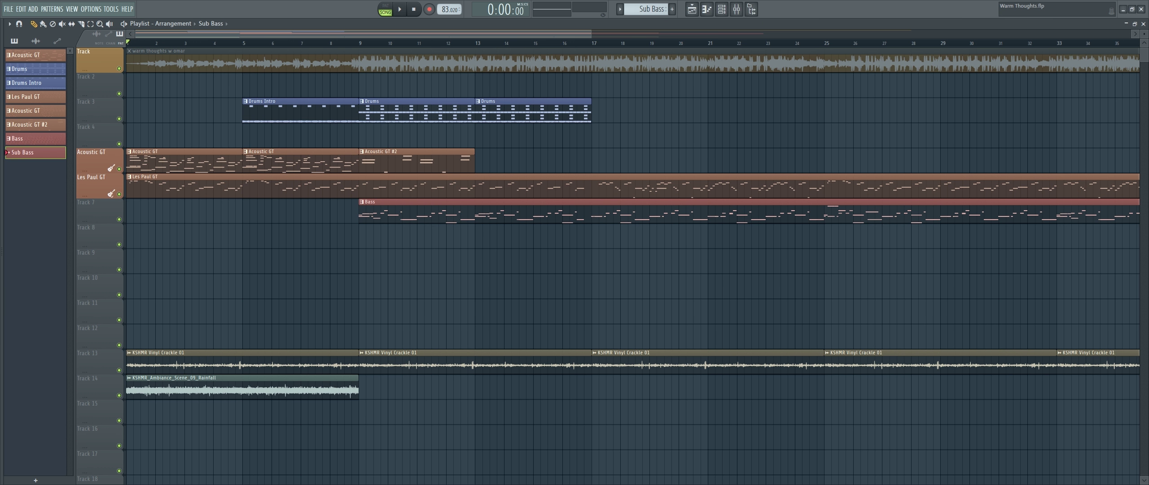
pyautogui.moveTo(22, 152); pyautogui.dragTo(149, 238)
# Cut the Sub Bass channel's notes from the Bass pattern and paste them into the same channel of the Sub Bass pattern.
pyautogui.press('F6')
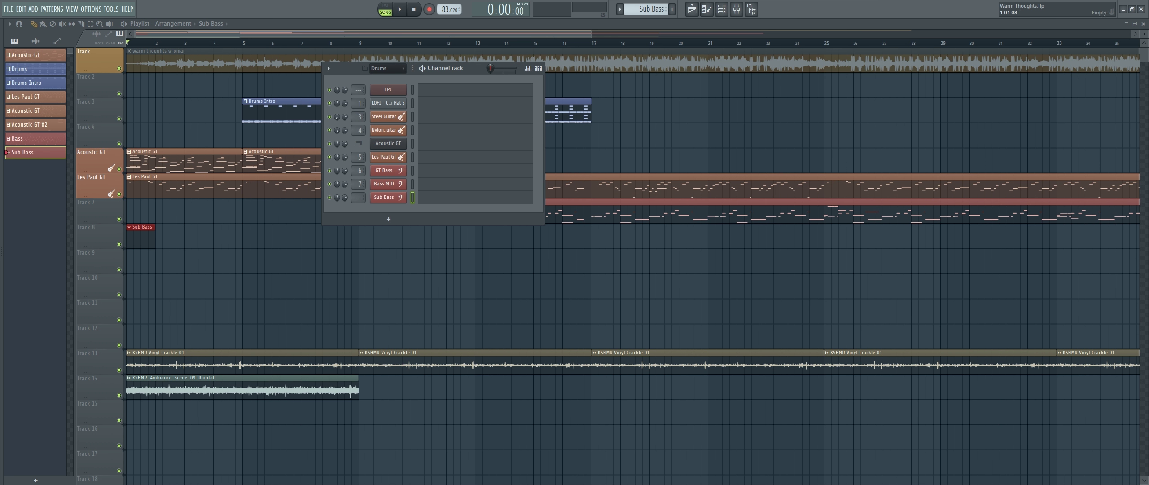
pyautogui.scroll(2, 646, 9)
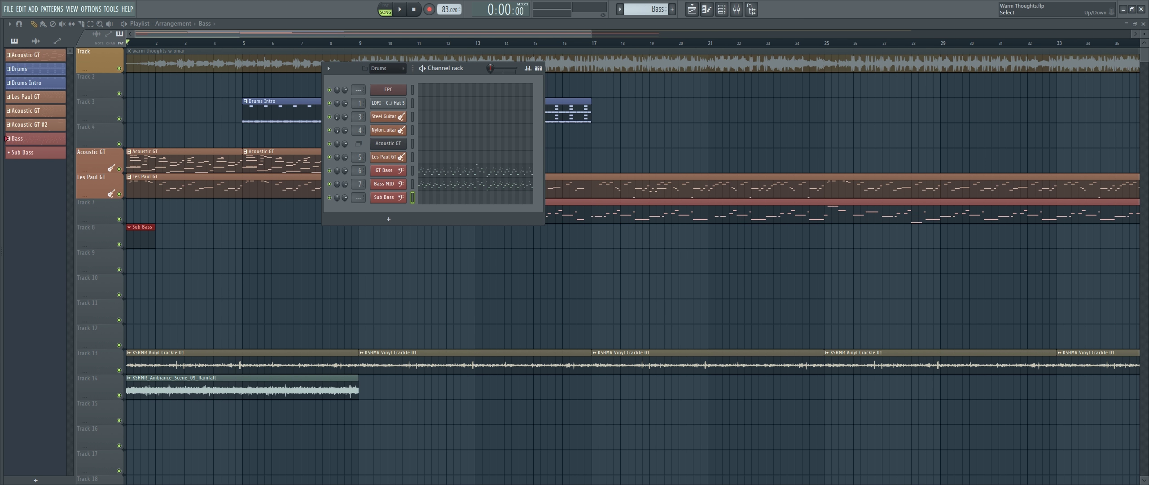
pyautogui.scroll(-1, 646, 9)
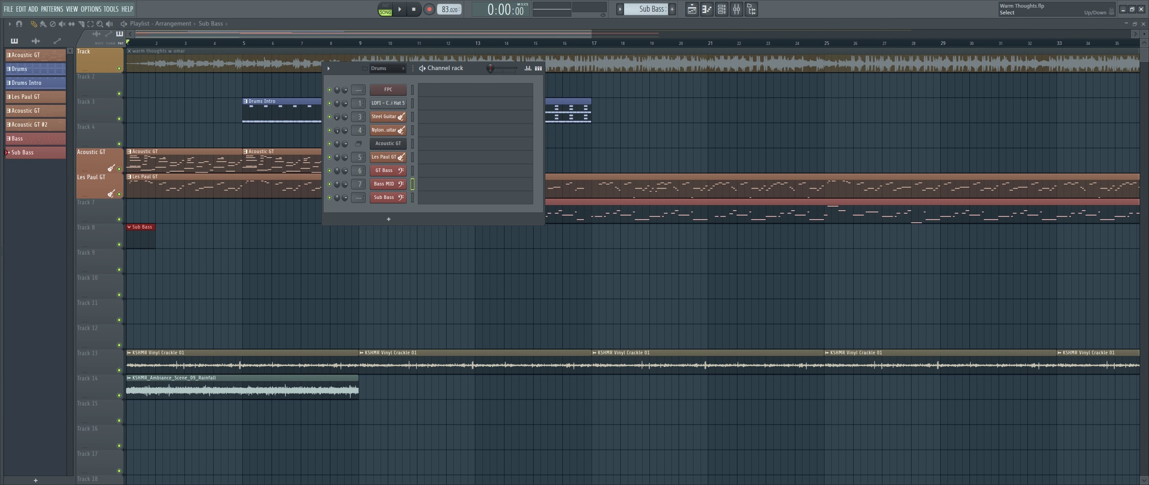
pyautogui.hotkey('ctrl', 'v')
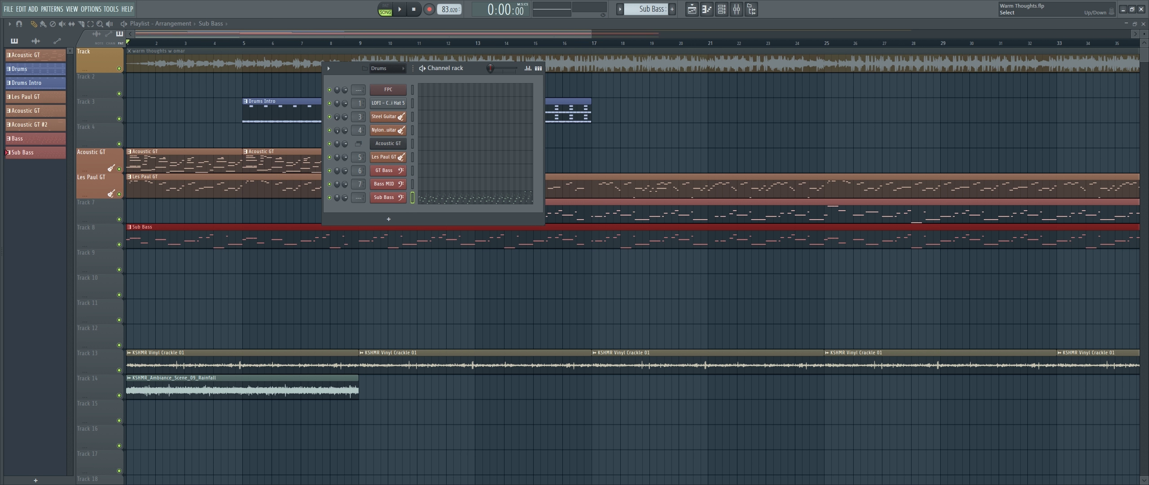
# Route the Sub Bass channel to its own mixer track at insert 8.
pyautogui.hotkey('ctrl', 'l')
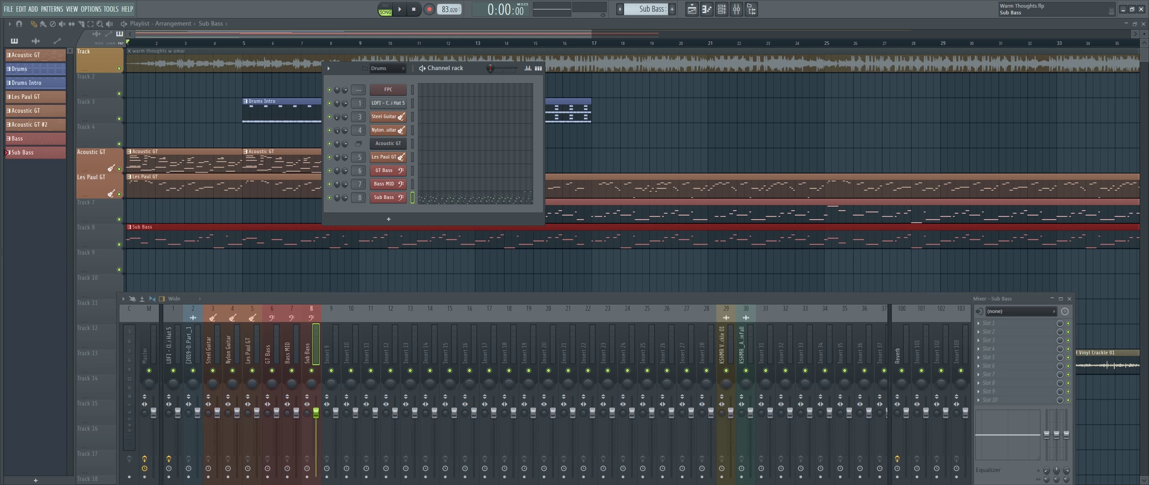
pyautogui.click(1069, 298)
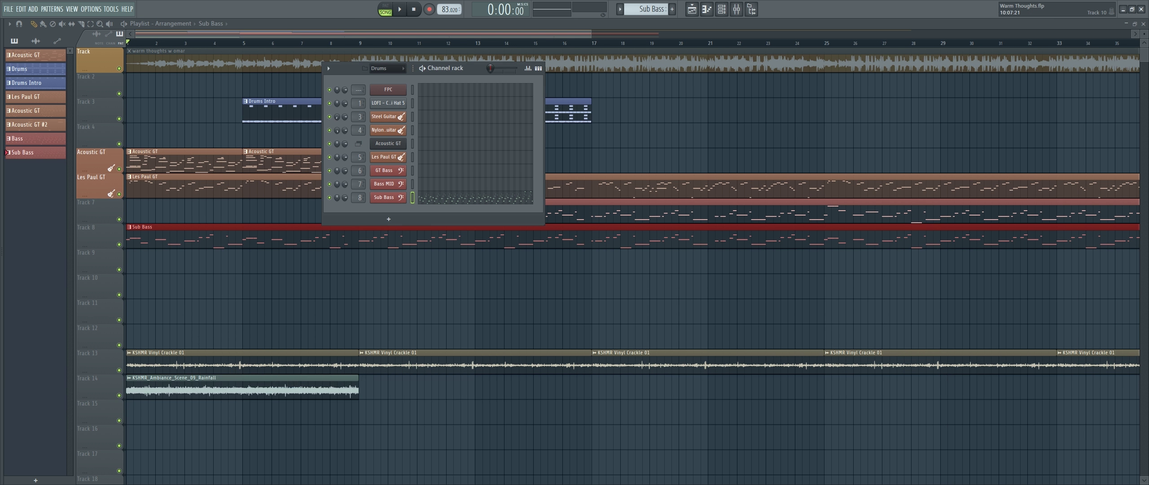
pyautogui.press('F6')
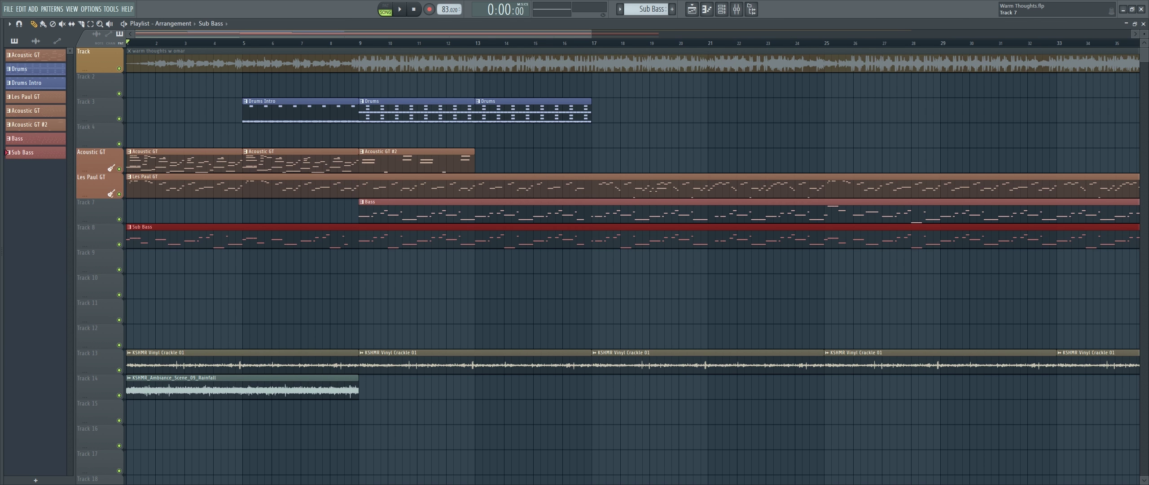
# Label playlist Track 7 as Bass and Track 8 as Sub Bass using the recent name presets.
pyautogui.middleClick(106, 213)
pyautogui.click(106, 213)
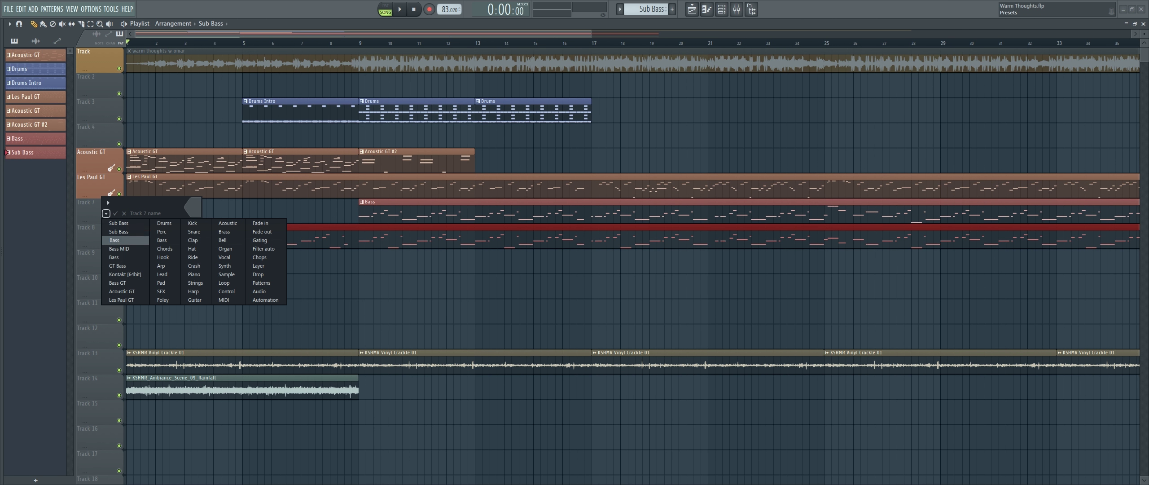
pyautogui.click(115, 240)
pyautogui.middleClick(106, 238)
pyautogui.click(105, 238)
pyautogui.click(115, 257)
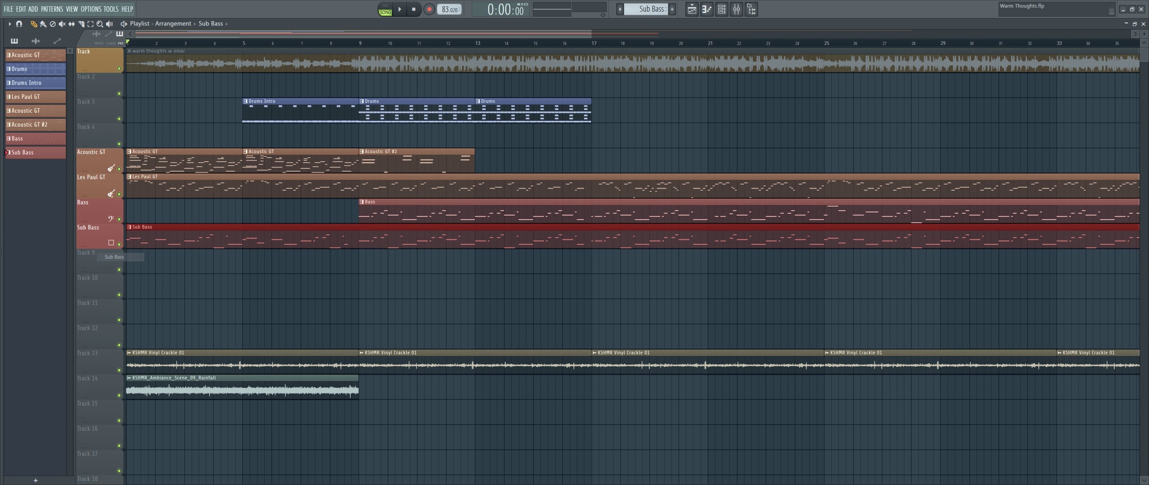
# Give the Sub Bass playlist track the bass clef icon.
pyautogui.middleClick(106, 238)
pyautogui.click(104, 239)
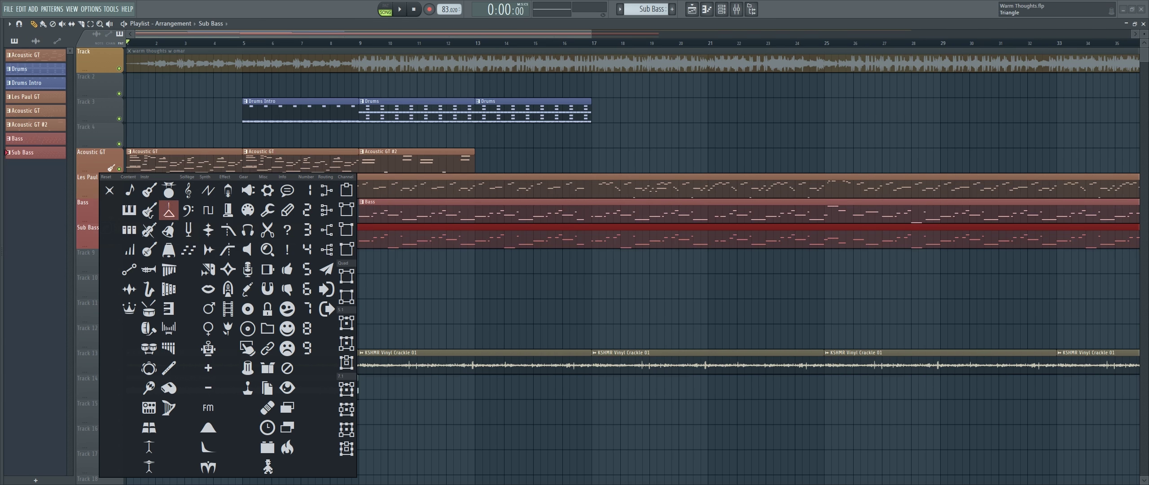
pyautogui.click(188, 209)
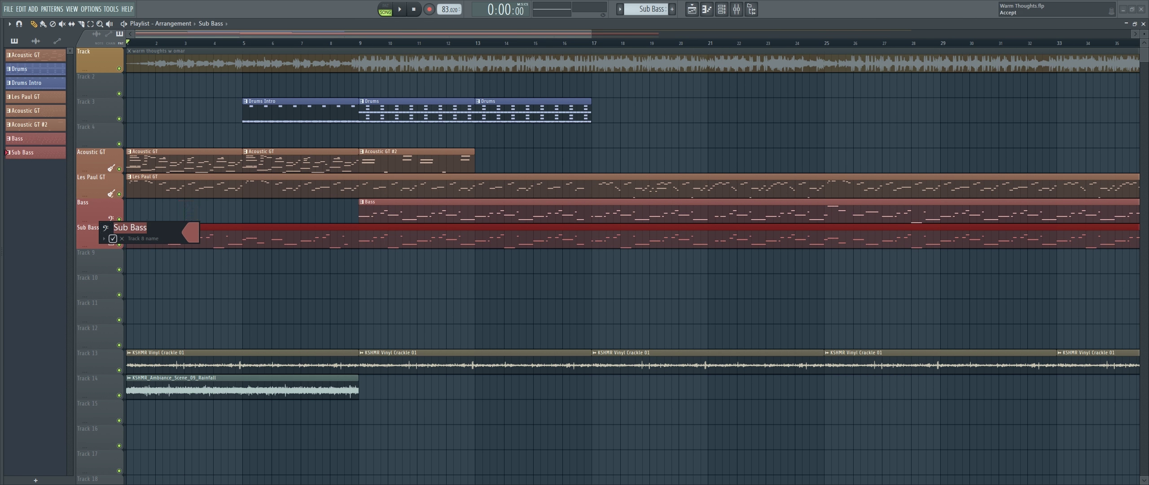
pyautogui.click(113, 238)
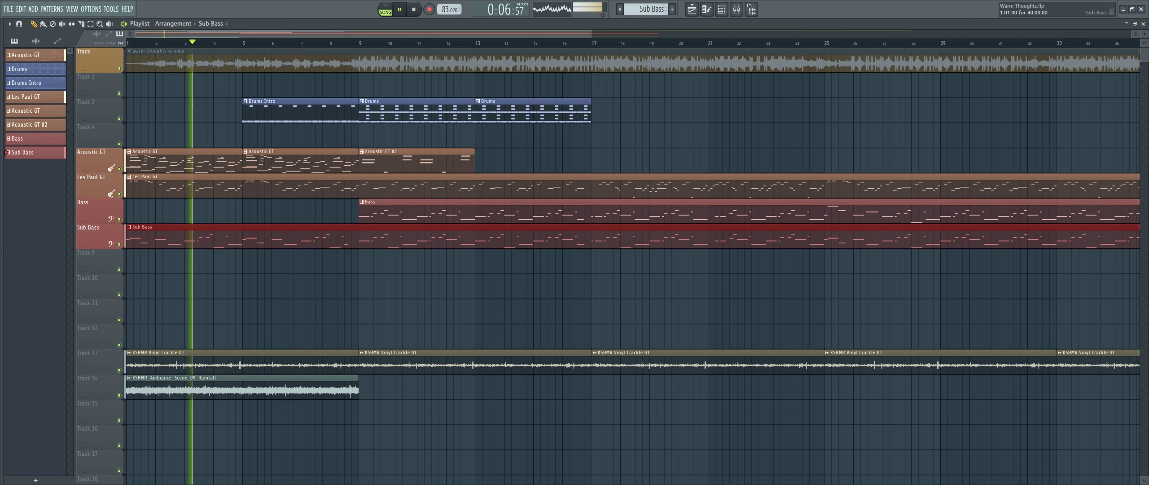
# Lower the Sub Bass mixer track's volume fader while the arrangement plays.
pyautogui.press('F9')
pyautogui.moveTo(583, 298); pyautogui.dragTo(590, 196)
pyautogui.moveTo(323, 309); pyautogui.dragTo(322, 325)
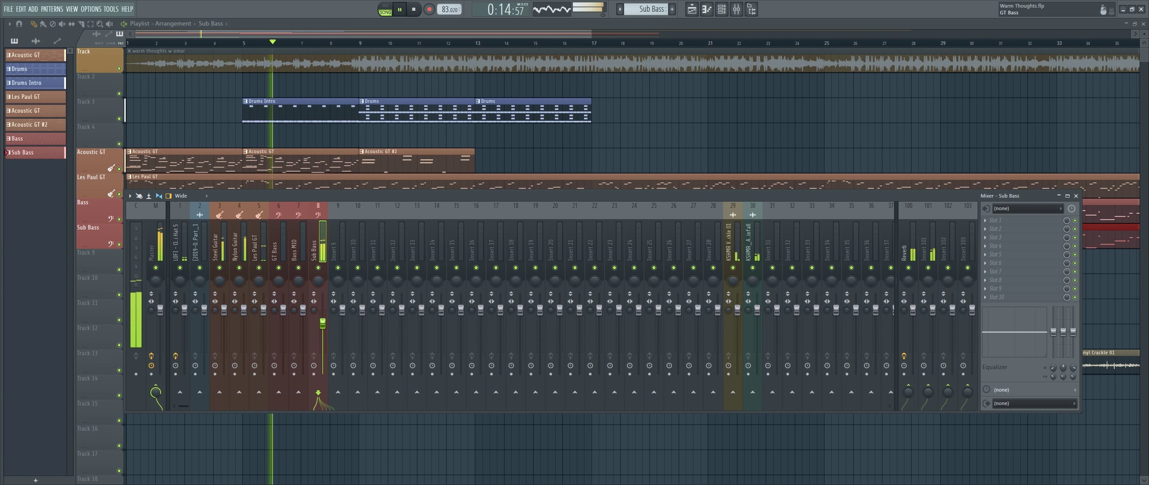
pyautogui.click(275, 251)
pyautogui.middleClick(316, 245)
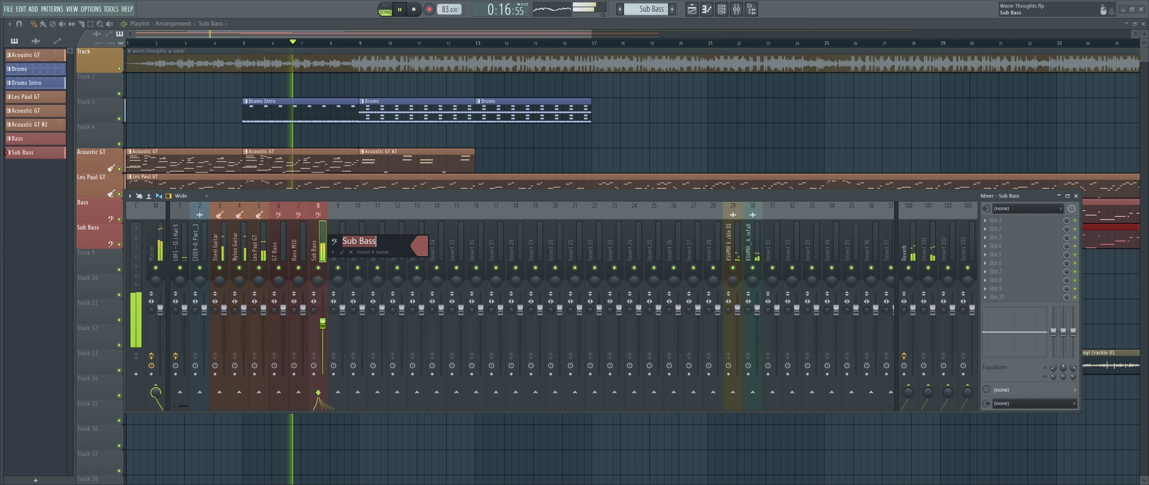
pyautogui.press('Escape')
pyautogui.click(296, 248)
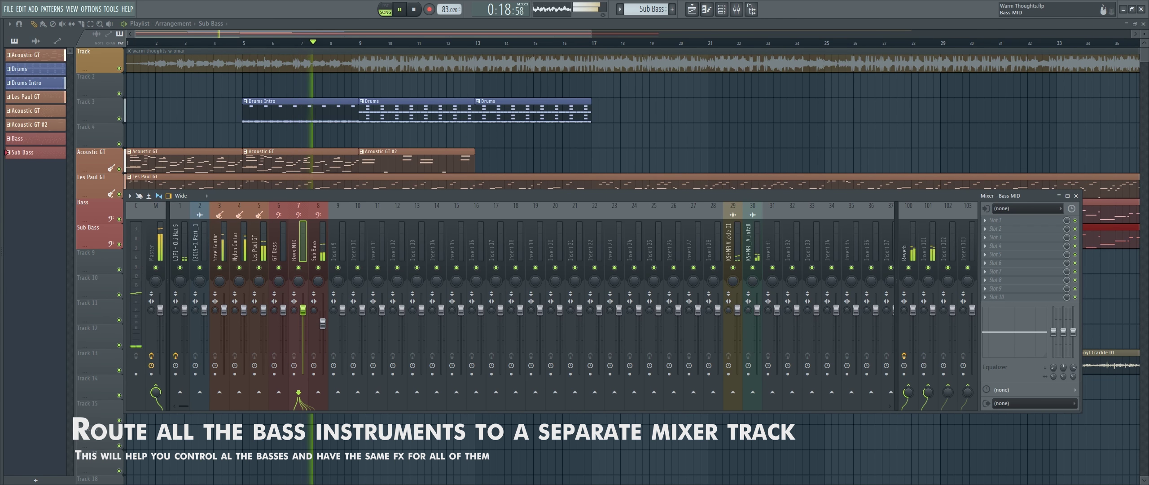
# Route the GT Bass, Bass MIDI and Sub Bass mixer tracks exclusively to insert 9.
pyautogui.click(276, 247)
pyautogui.keyDown('ctrl'); pyautogui.keyDown('shift'); pyautogui.click(296, 248); pyautogui.keyUp('shift'); pyautogui.keyUp('ctrl')
pyautogui.keyDown('ctrl'); pyautogui.keyDown('shift'); pyautogui.click(317, 248); pyautogui.keyUp('shift'); pyautogui.keyUp('ctrl')
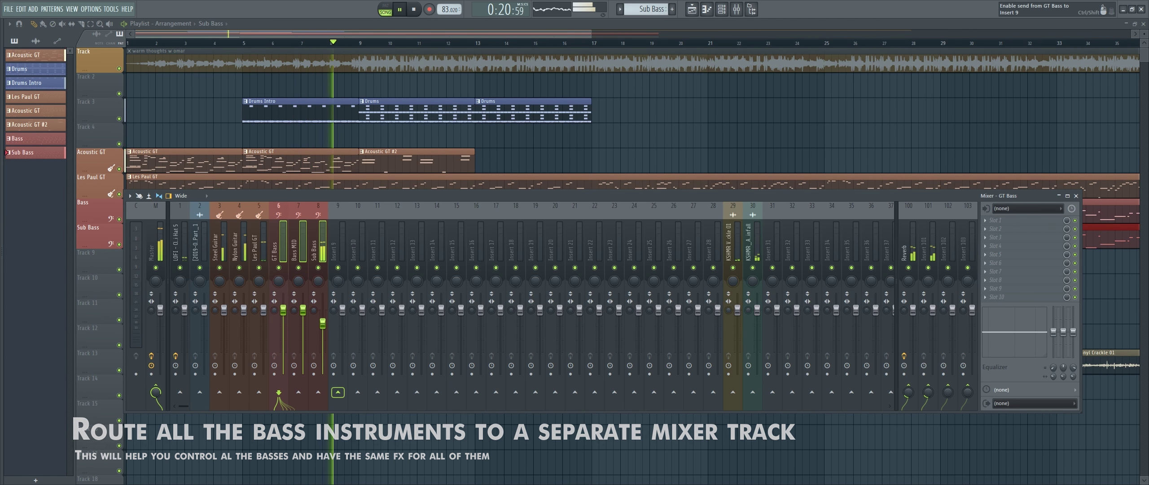
pyautogui.rightClick(339, 393)
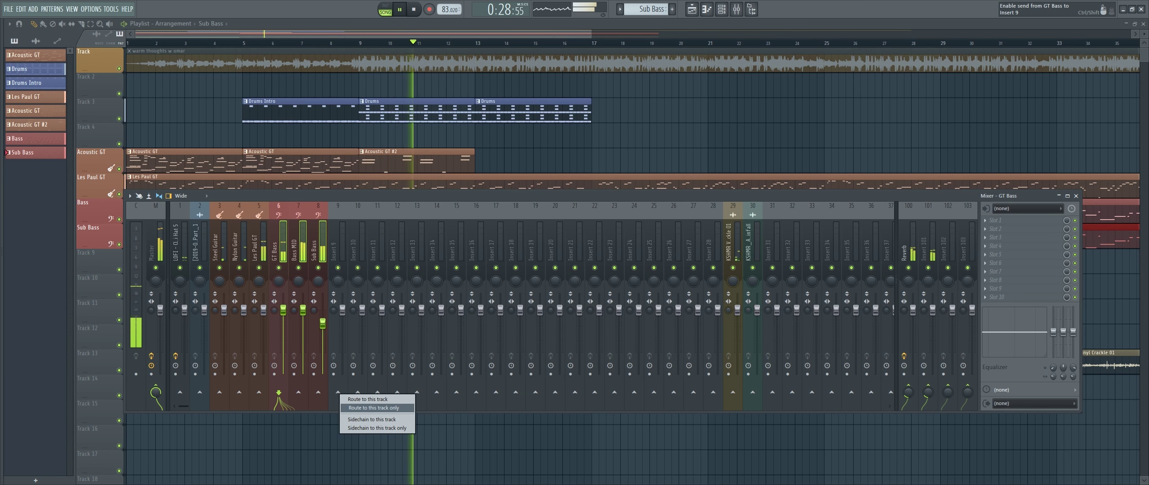
pyautogui.click(373, 408)
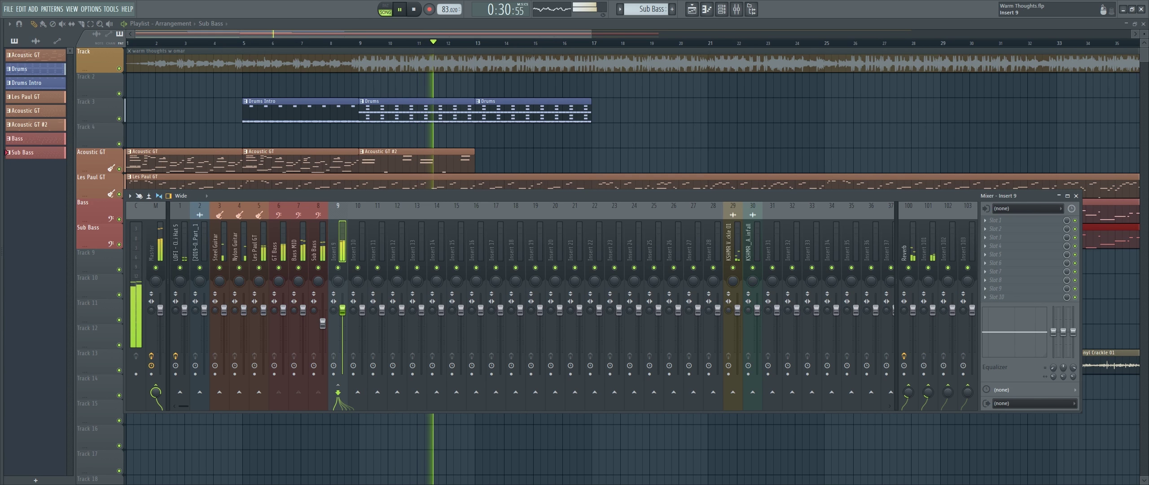
# Name mixer insert 9 Bass using the recent preset and hide the mixer.
pyautogui.press('F2')
pyautogui.click(352, 252)
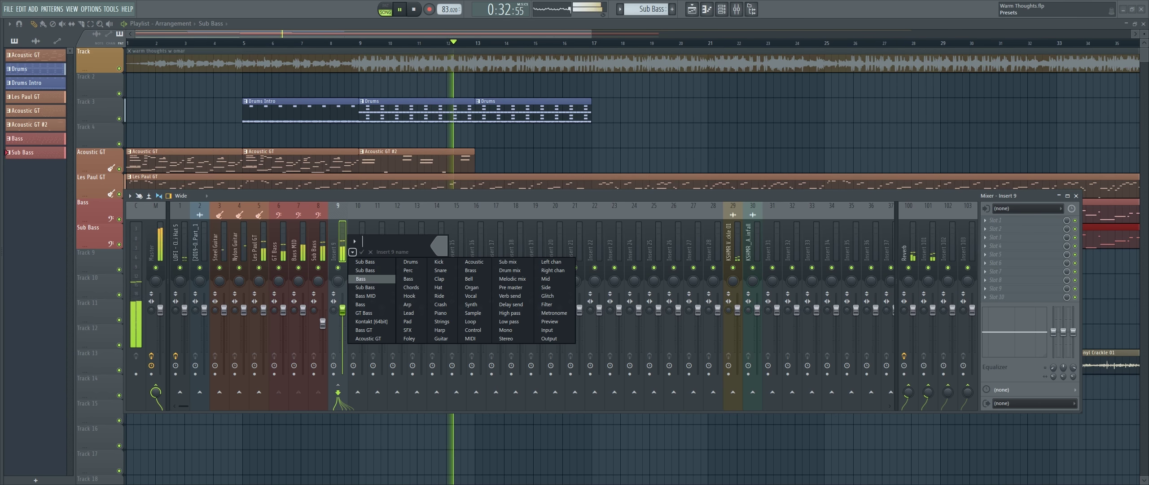
pyautogui.click(360, 279)
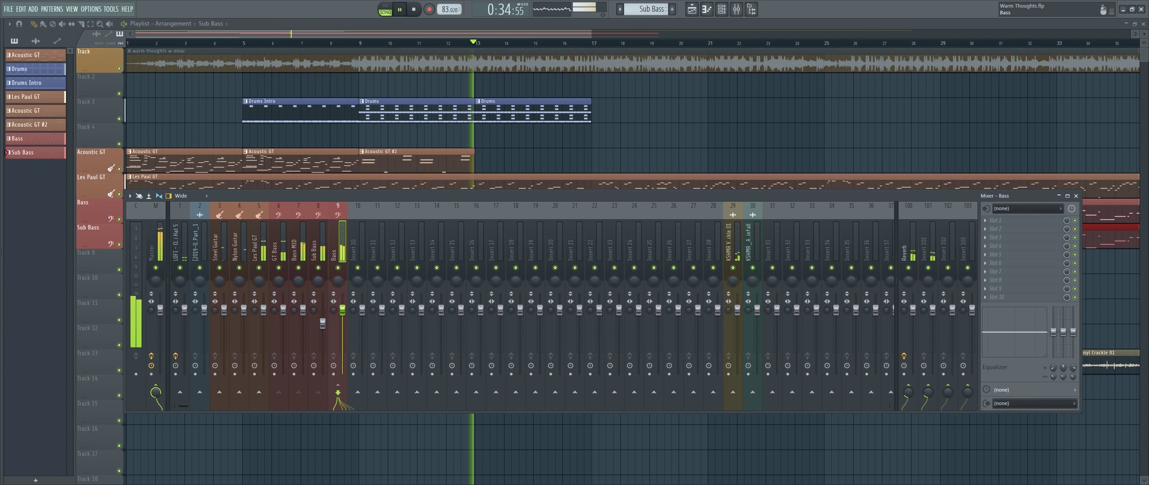
pyautogui.press('F9')
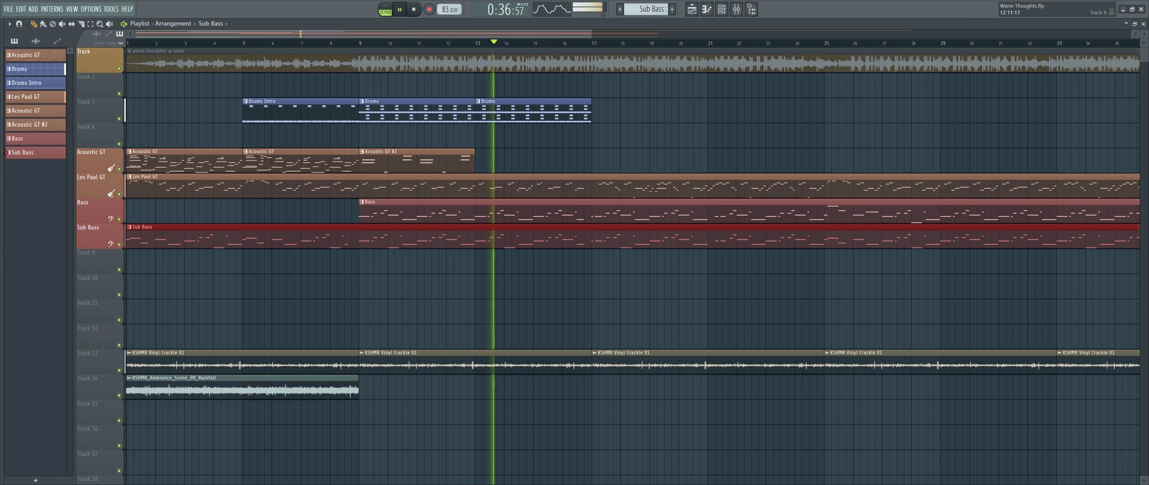
# Replay the arrangement from bar 5 and from bar 1, and mute the rainfall track.
pyautogui.click(242, 43)
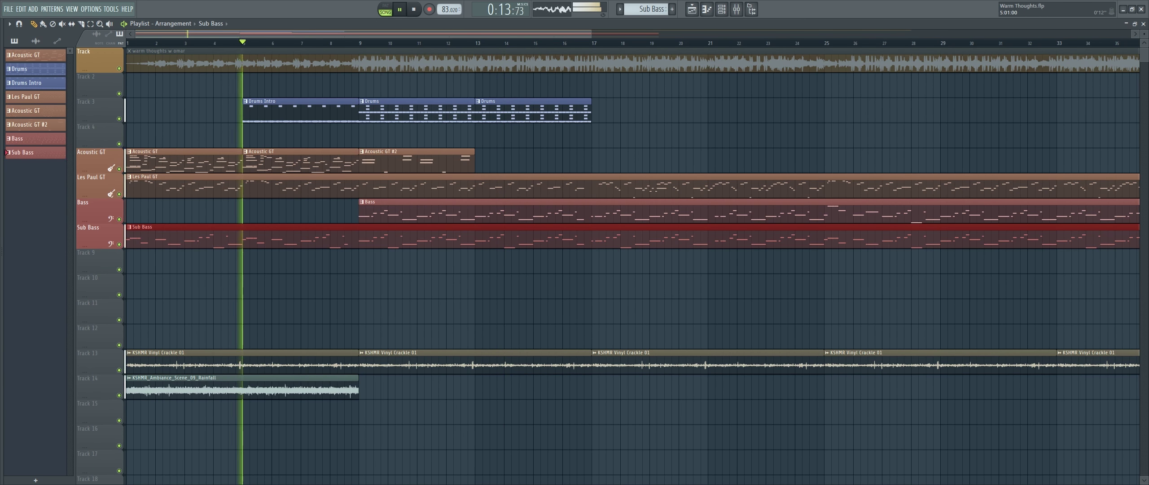
pyautogui.moveTo(242, 42); pyautogui.dragTo(127, 43)
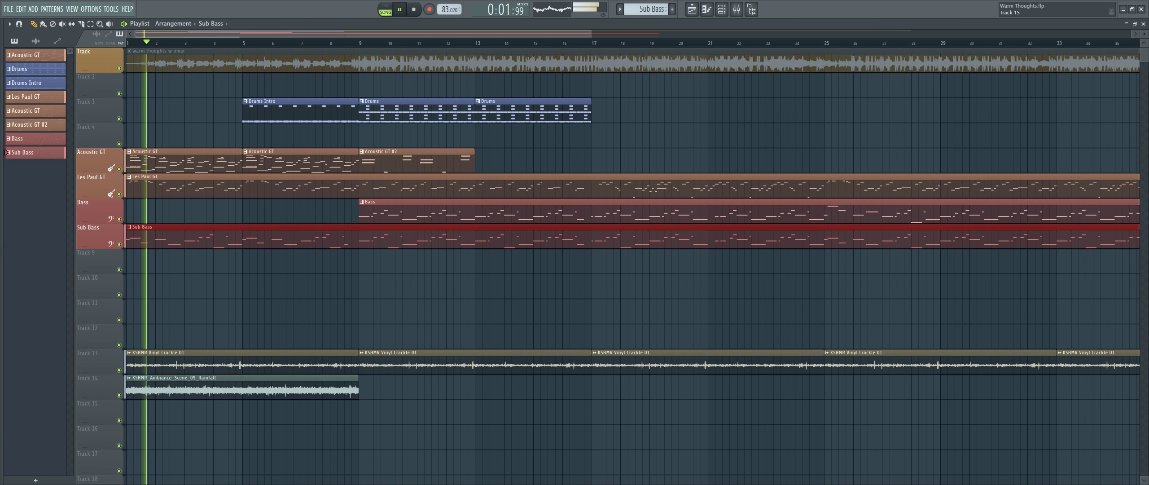
pyautogui.click(119, 395)
# Raise the channel volume of the KSHMR Vinyl Crackle 01 sample and close its settings.
pyautogui.doubleClick(157, 353)
pyautogui.moveTo(264, 150); pyautogui.dragTo(264, 140)
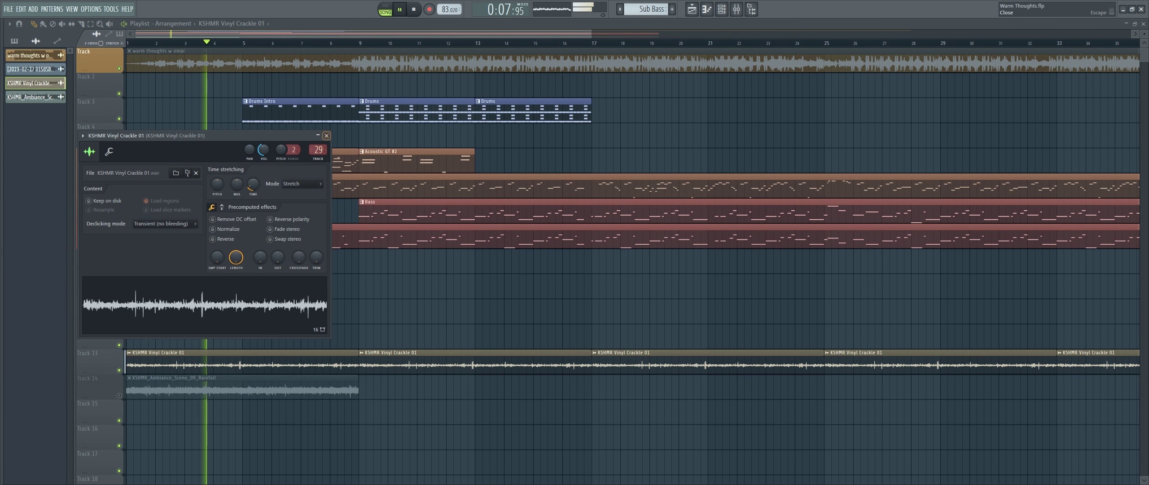
pyautogui.click(326, 136)
pyautogui.moveTo(127, 365)
pyautogui.mouseDown()
pyautogui.moveTo(177, 364)
pyautogui.moveTo(127, 365)
pyautogui.mouseUp()
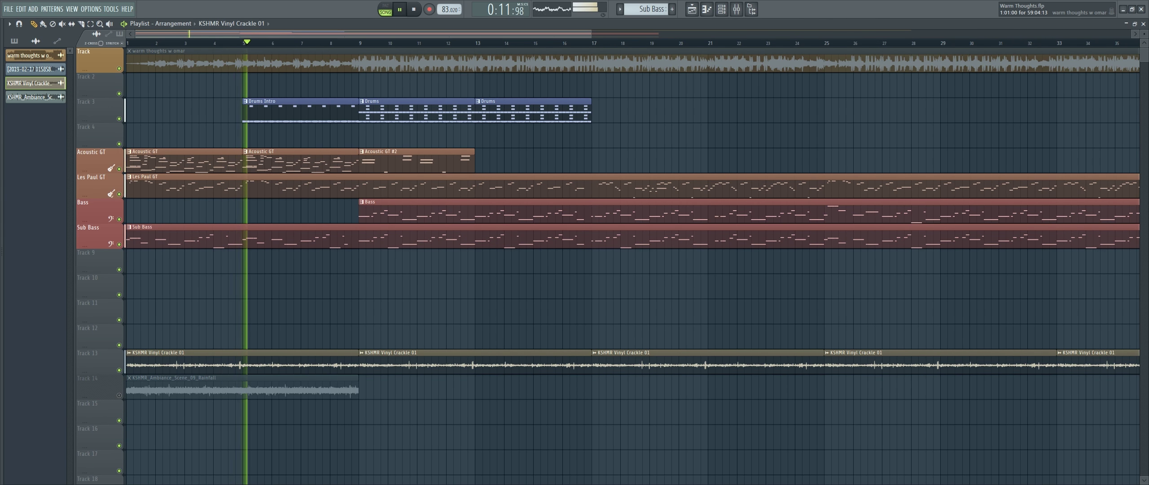
# Trim the first vinyl crackle clip to end at bar 5 and delete the other crackle clips on that track.
pyautogui.moveTo(127, 364)
pyautogui.mouseDown()
pyautogui.moveTo(185, 364)
pyautogui.moveTo(143, 364)
pyautogui.mouseUp()
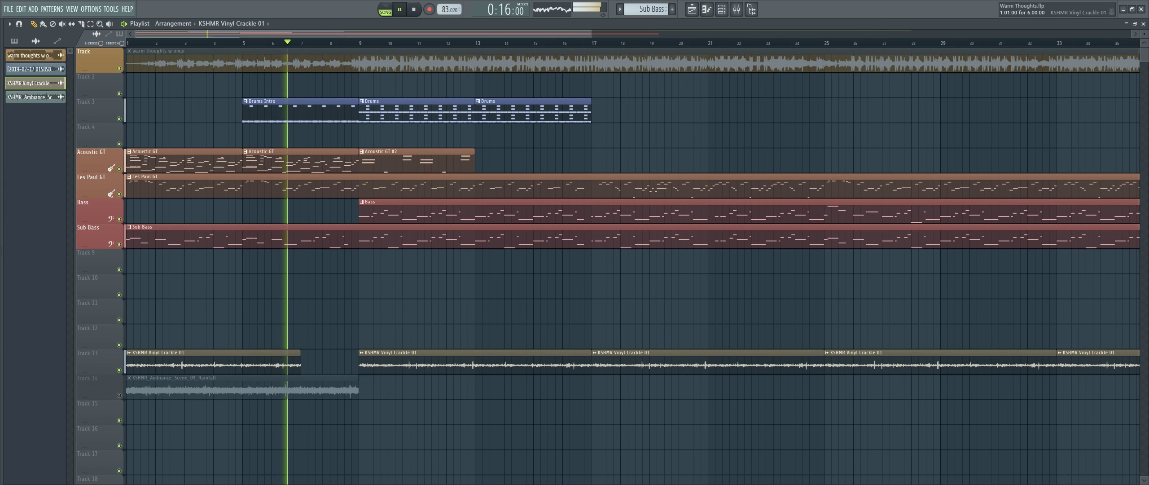
pyautogui.moveTo(300, 364); pyautogui.dragTo(242, 364)
pyautogui.rightClick(476, 365)
pyautogui.rightClick(682, 364)
pyautogui.rightClick(907, 365)
pyautogui.rightClick(1077, 365)
pyautogui.scroll(-1, 685, 303)
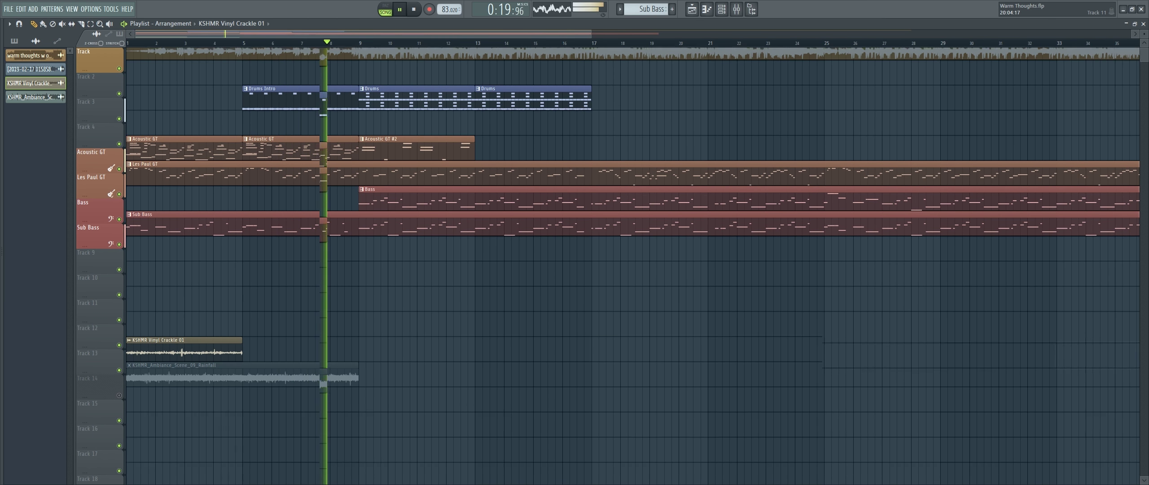
# Duplicate the four-bar vinyl crackle clip nine times to extend the crackle to bar 41.
pyautogui.scroll(-1, 685, 303)
pyautogui.keyDown('ctrl'); pyautogui.click(193, 311); pyautogui.keyUp('ctrl')
pyautogui.hotkey('ctrl', 'b')
pyautogui.hotkey('ctrl', 'b')
pyautogui.hotkey('ctrl', 'b')
pyautogui.hotkey('ctrl', 'b')
pyautogui.hotkey('ctrl', 'b')
pyautogui.hotkey('ctrl', 'b')
pyautogui.hotkey('ctrl', 'b')
pyautogui.hotkey('ctrl', 'b')
pyautogui.hotkey('ctrl', 'b')
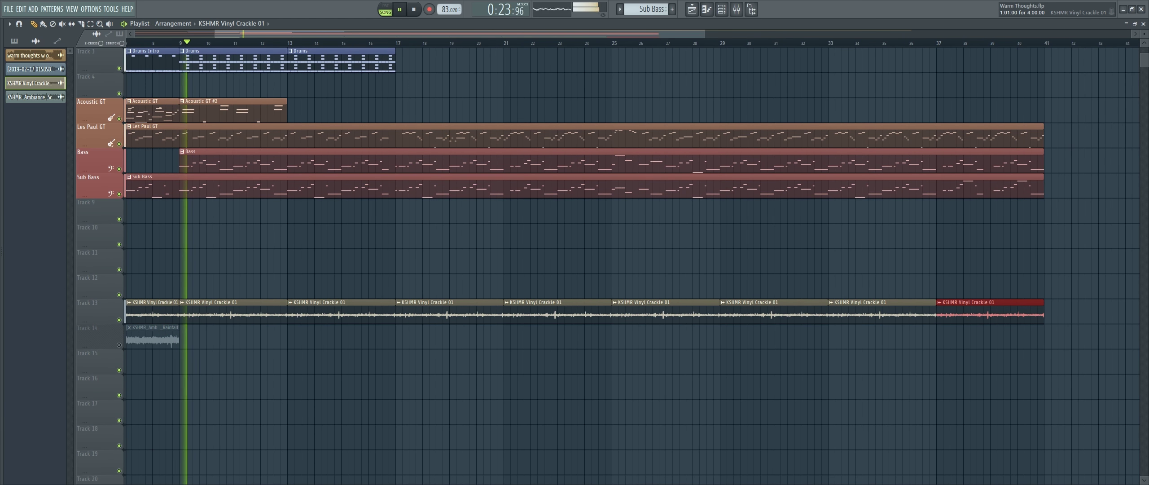
pyautogui.scroll(-4, 177, 312)
pyautogui.moveTo(202, 34); pyautogui.dragTo(120, 35)
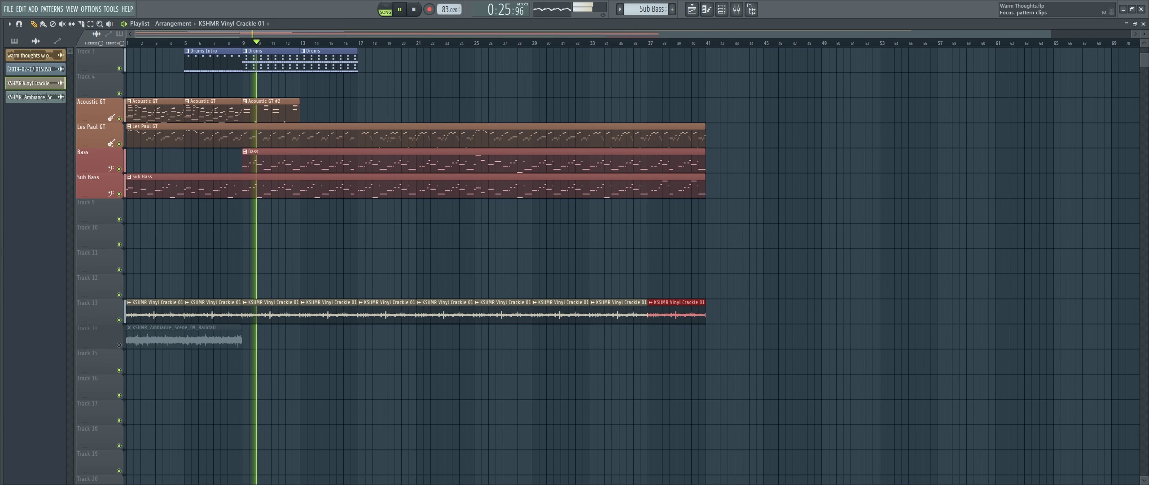
# Solo the original song's audio track, play it from bar 9, then stop and turn all playlist tracks back on.
pyautogui.scroll(2, 606, 264)
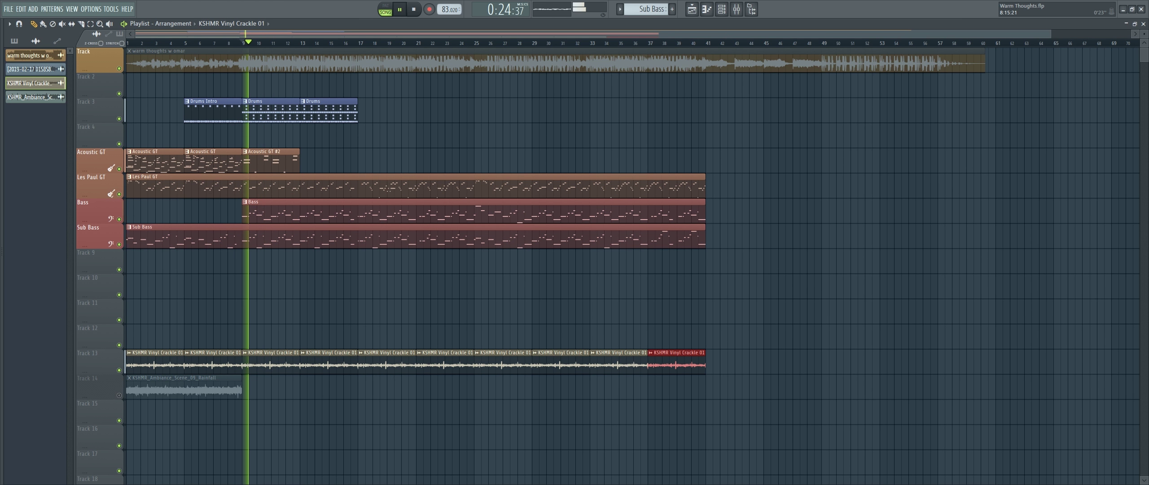
pyautogui.rightClick(119, 68)
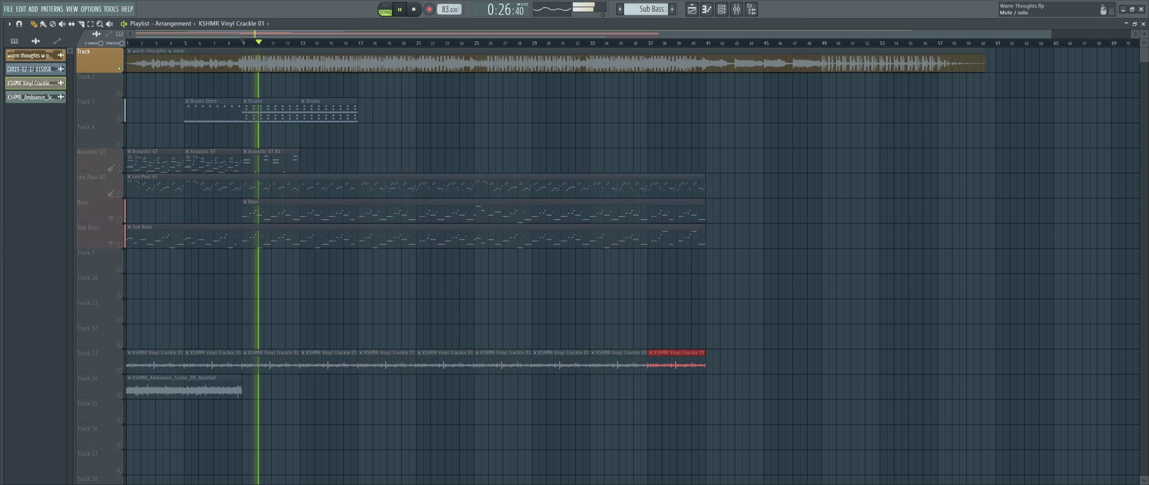
pyautogui.rightClick(119, 68)
pyautogui.rightClick(119, 68)
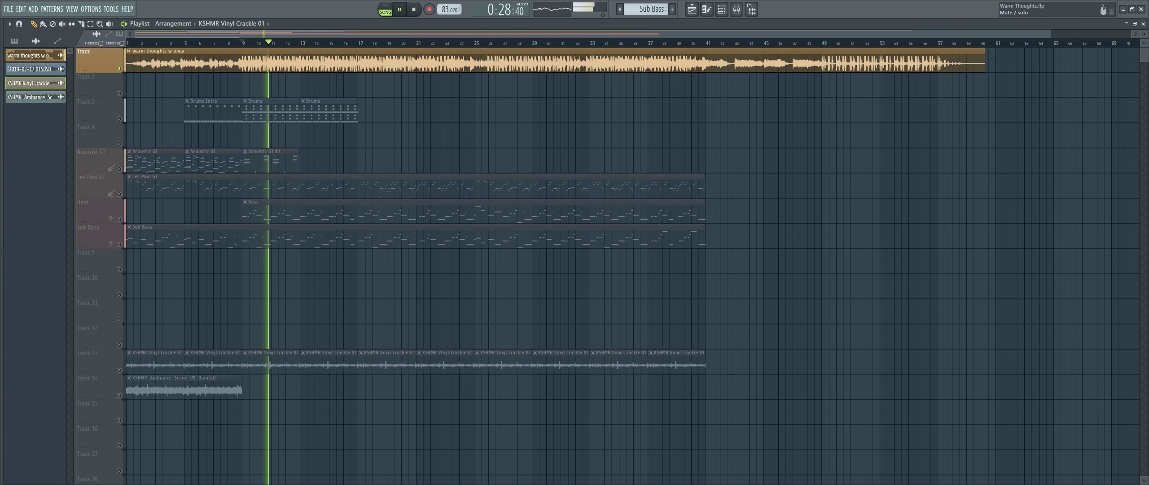
pyautogui.click(243, 43)
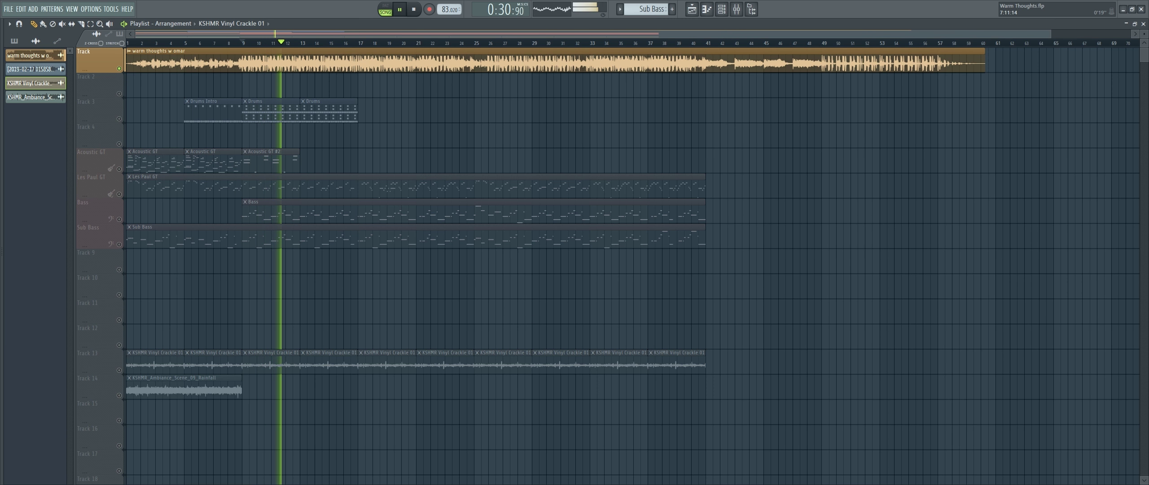
pyautogui.press('space')
pyautogui.rightClick(119, 244)
pyautogui.rightClick(119, 244)
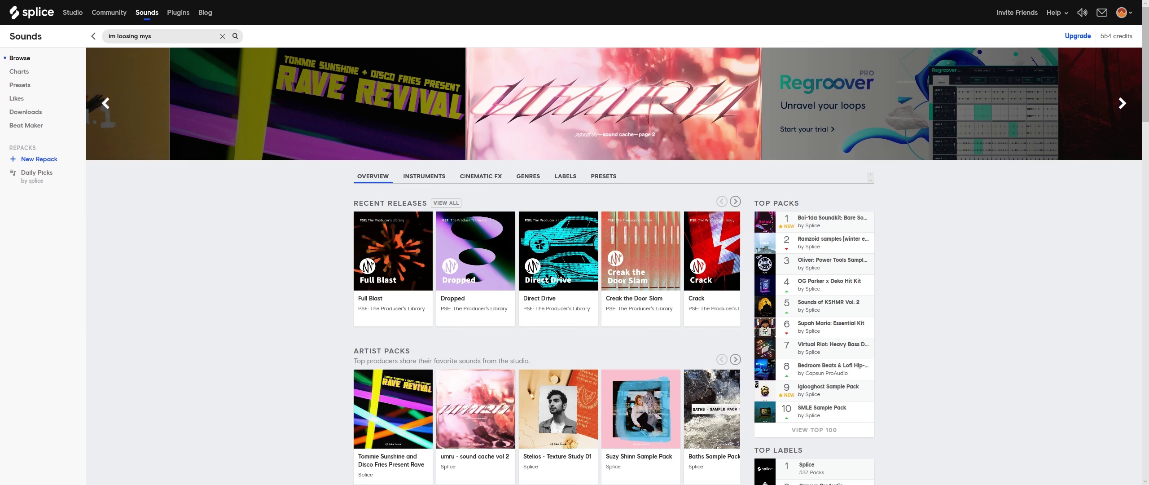
# Search Splice Sounds for "im loosing myself" and look through the resulting samples.
pyautogui.write('l')
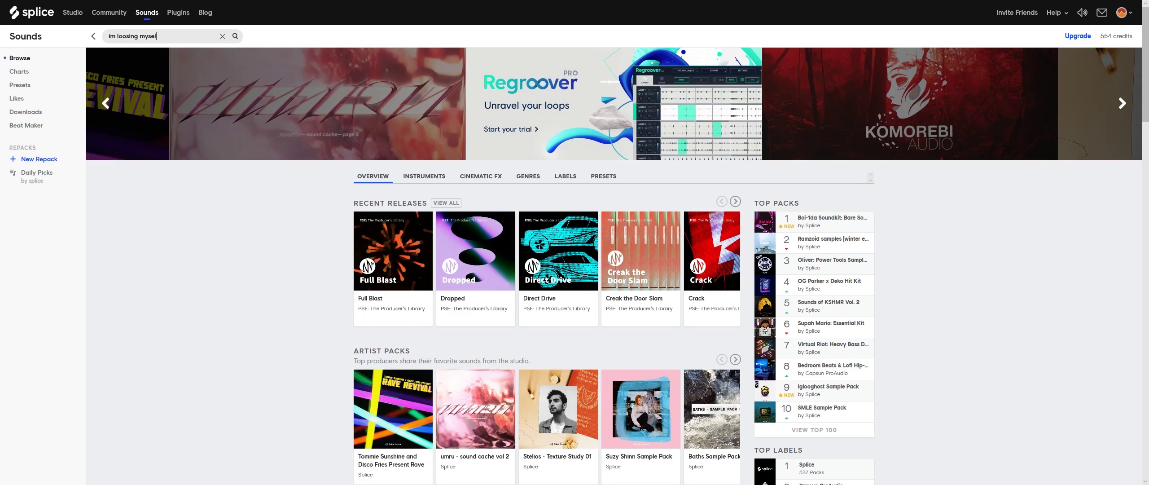
pyautogui.write('f')
pyautogui.press('Return')
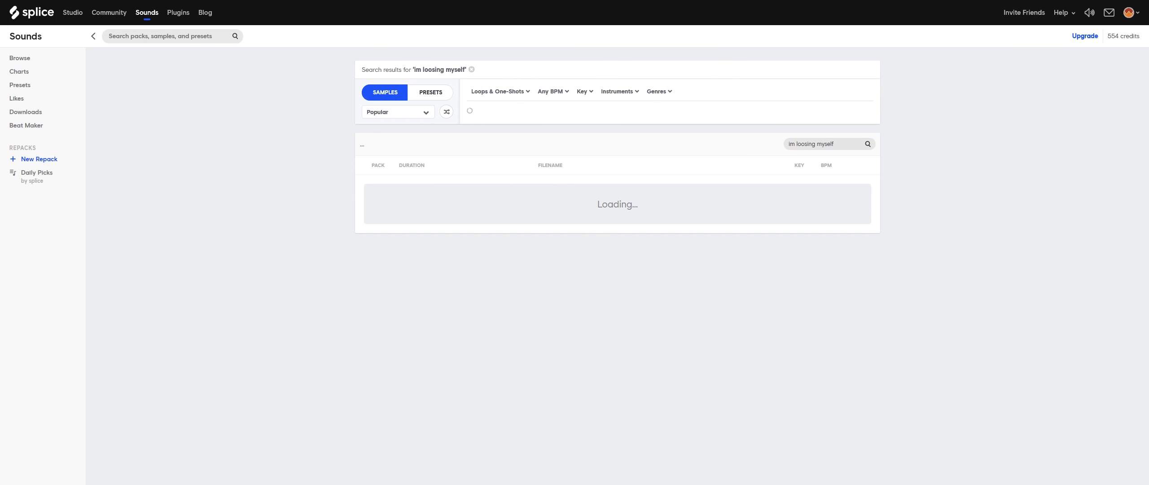
pyautogui.scroll(-2, 614, 296)
pyautogui.scroll(-6, 614, 296)
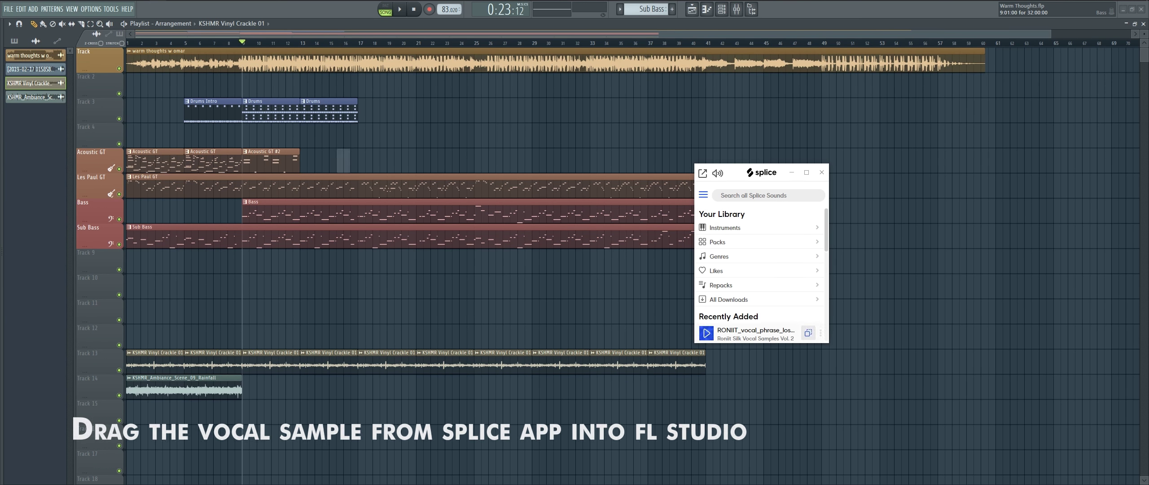
# Place the RONIIT_vocal_phrase_losing_myself_dry_140_Gmin sample on Track 10 at bar 9 and audition it.
pyautogui.moveTo(257, 135); pyautogui.dragTo(250, 287)
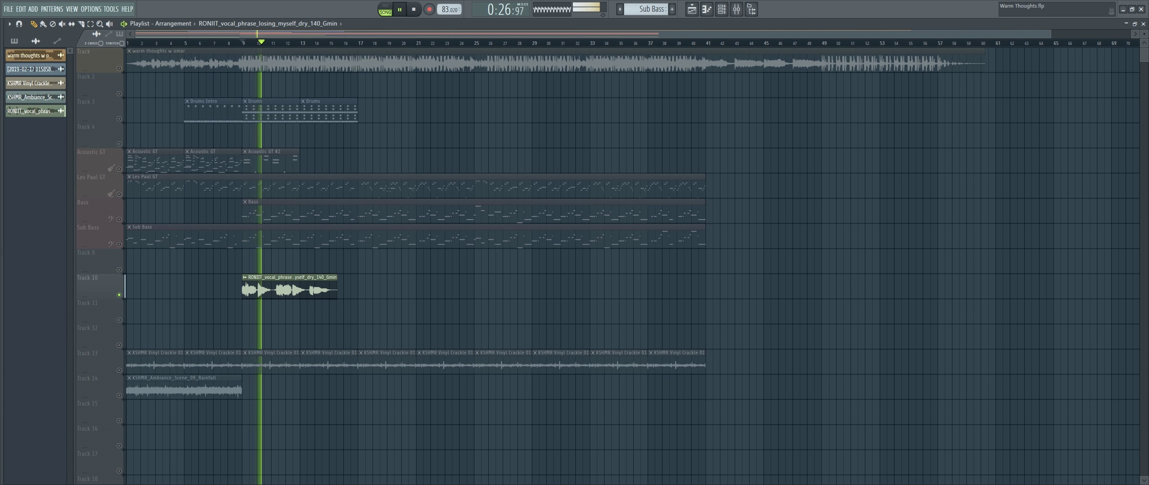
pyautogui.doubleClick(250, 287)
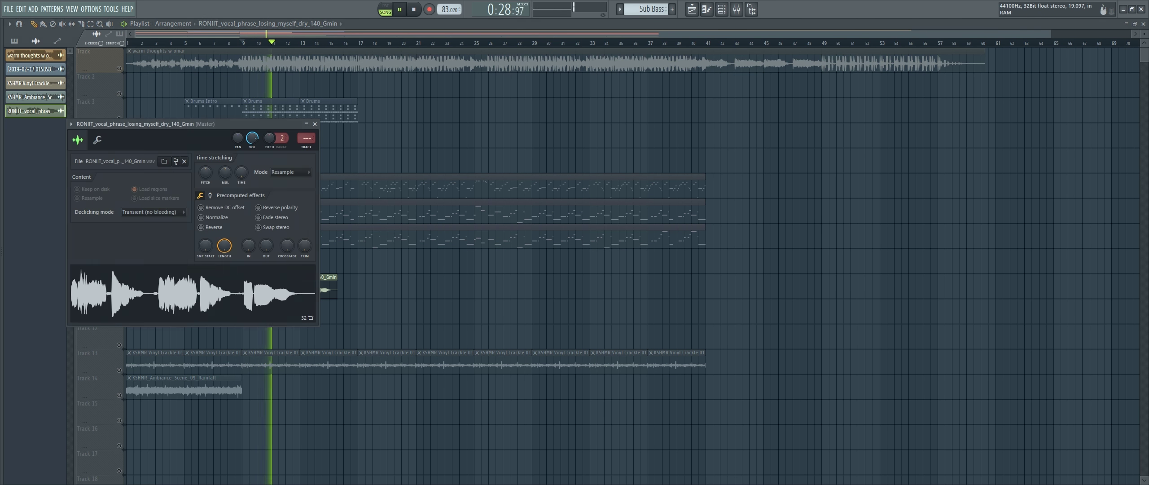
pyautogui.click(314, 124)
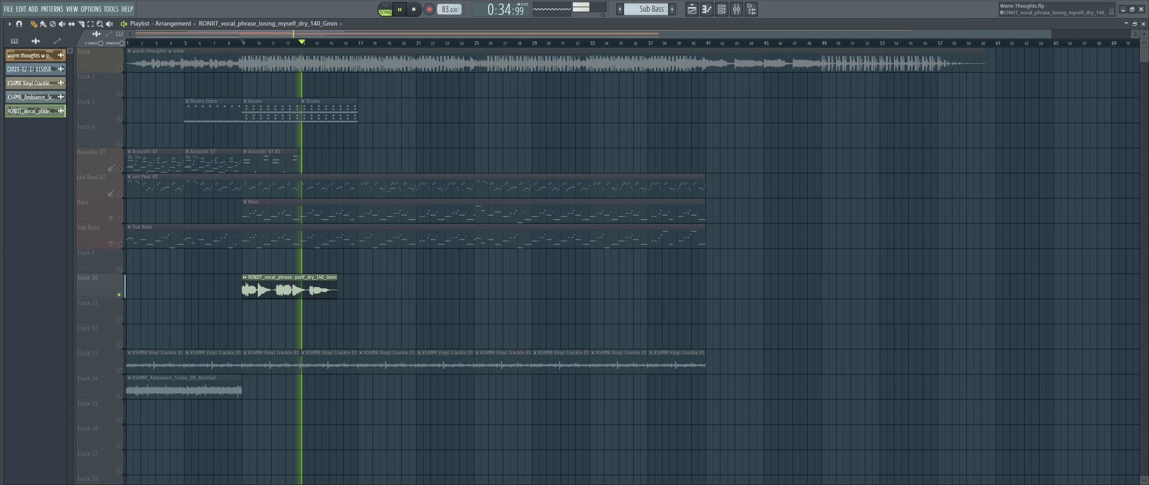
pyautogui.press('space')
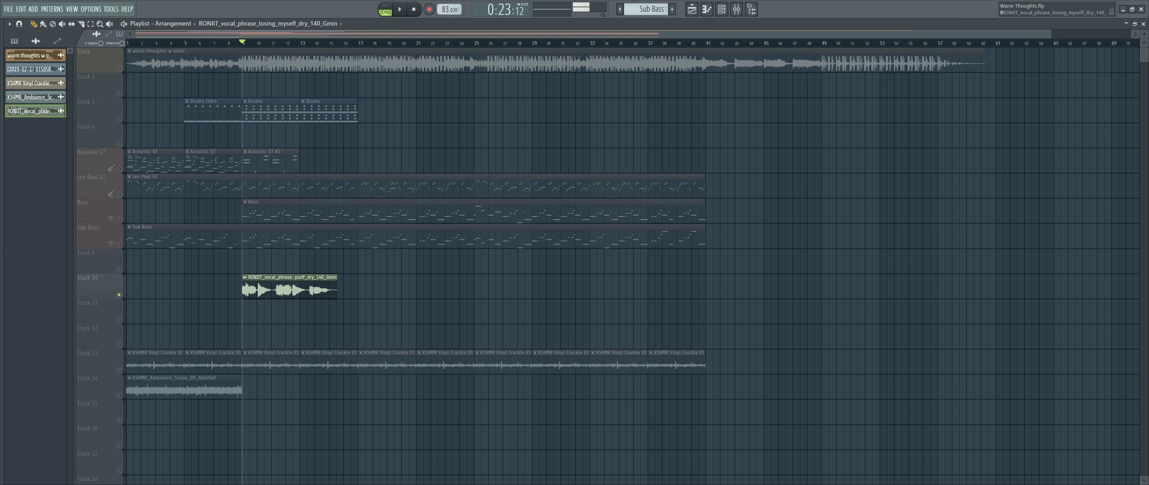
# Adjust the vocal sample's time stretching so its clip spans about six bars, and audition the timing.
pyautogui.doubleClick(253, 289)
pyautogui.click(290, 172)
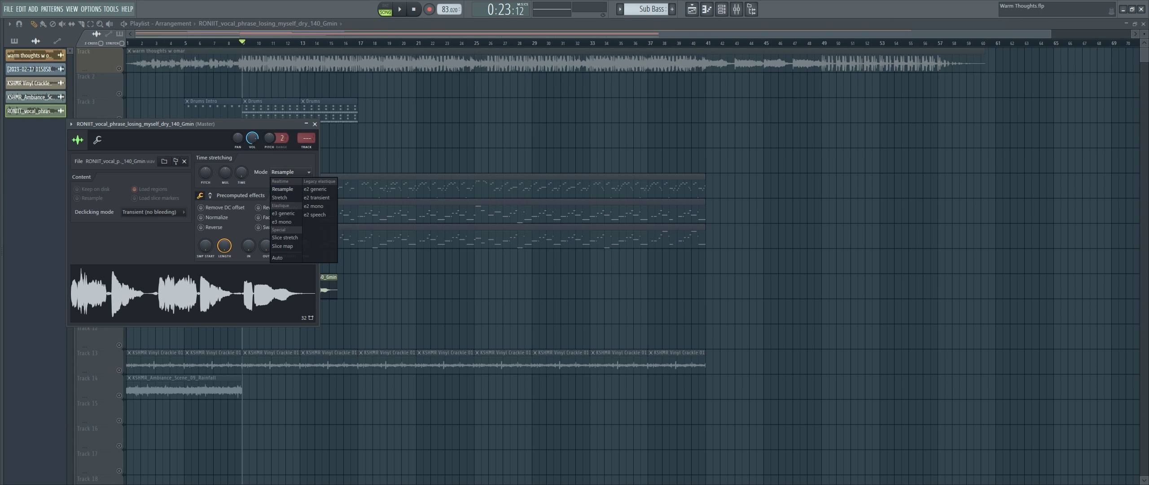
pyautogui.click(280, 197)
pyautogui.press('Escape')
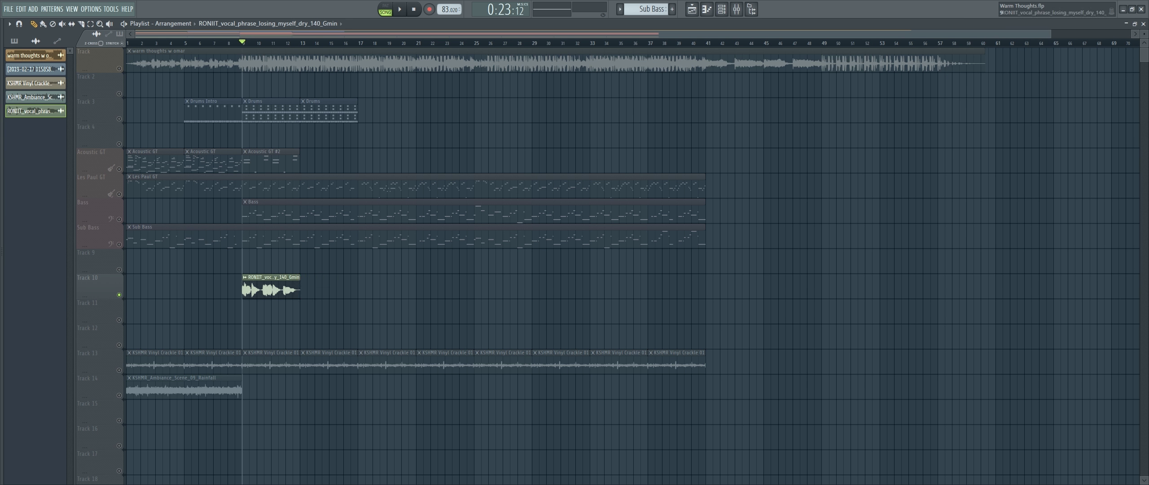
pyautogui.press('space')
pyautogui.press('space')
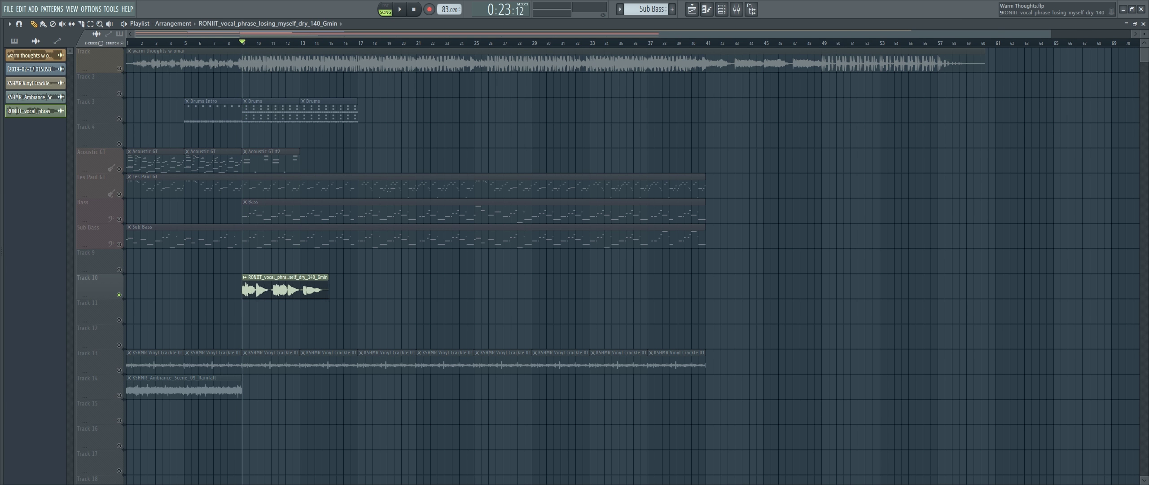
pyautogui.press('space')
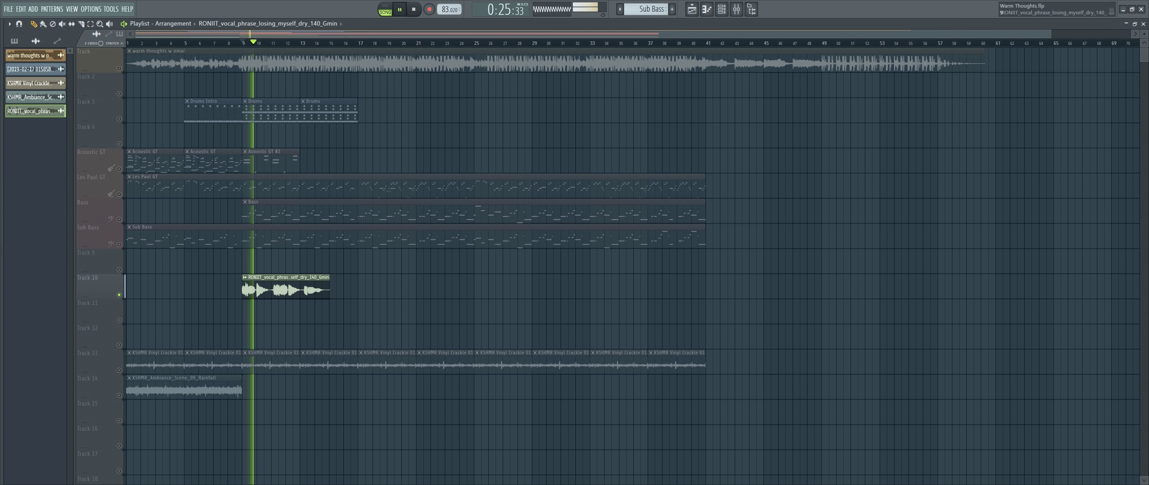
pyautogui.press('space')
# Play the original song's audio track together with the Track 10 vocal, keeping the other tracks muted.
pyautogui.rightClick(119, 69)
pyautogui.press('space')
pyautogui.click(119, 295)
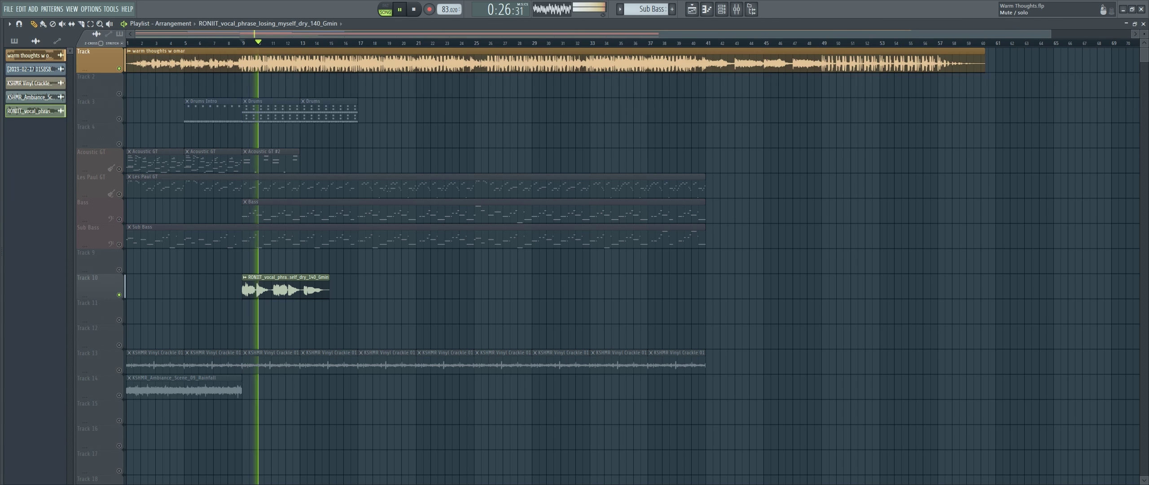
pyautogui.press('space')
pyautogui.press('space')
# Nudge the vocal clip on Track 10 to start slightly before bar 9 and play it against the song.
pyautogui.scroll(6, 219, 287)
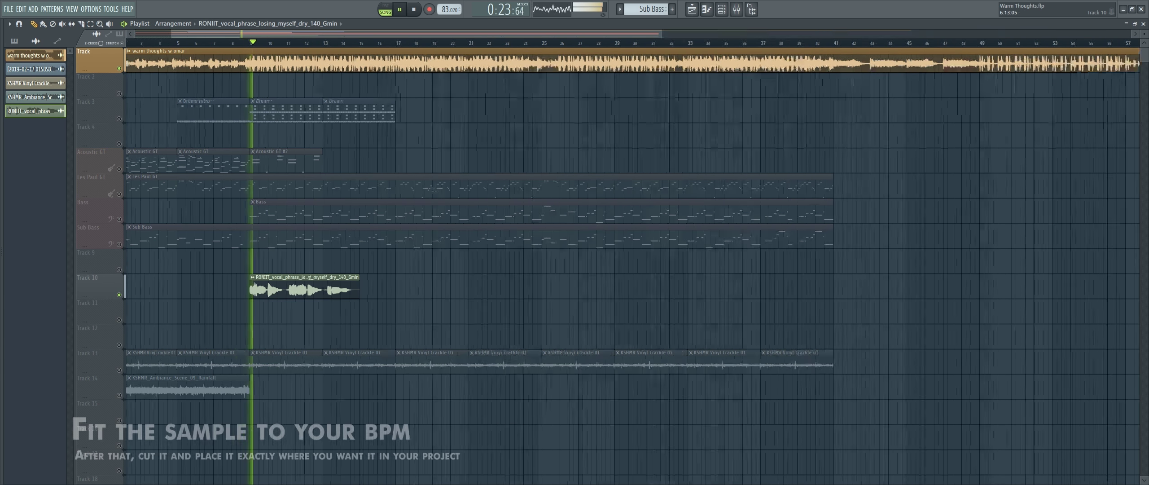
pyautogui.scroll(4, 345, 287)
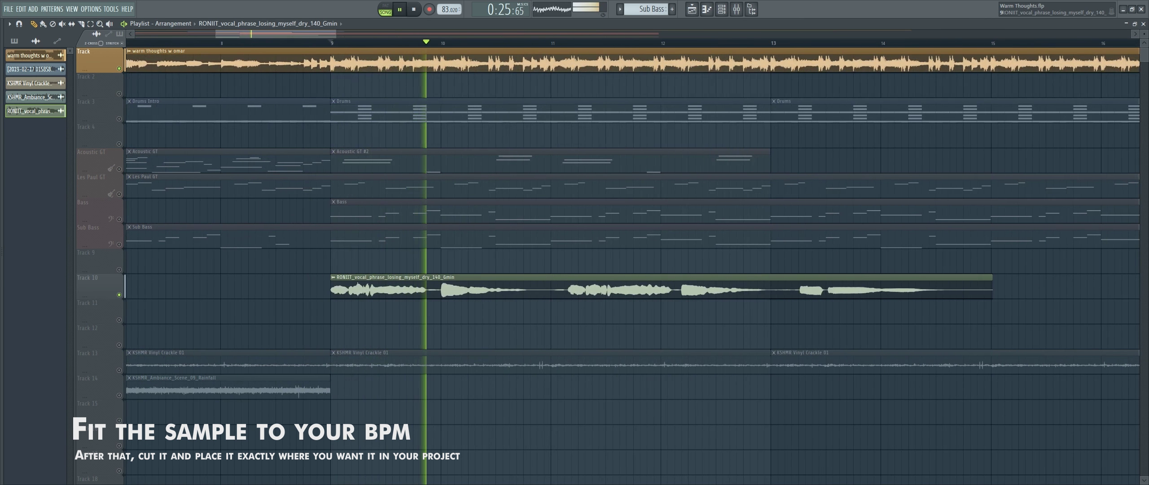
pyautogui.press('space')
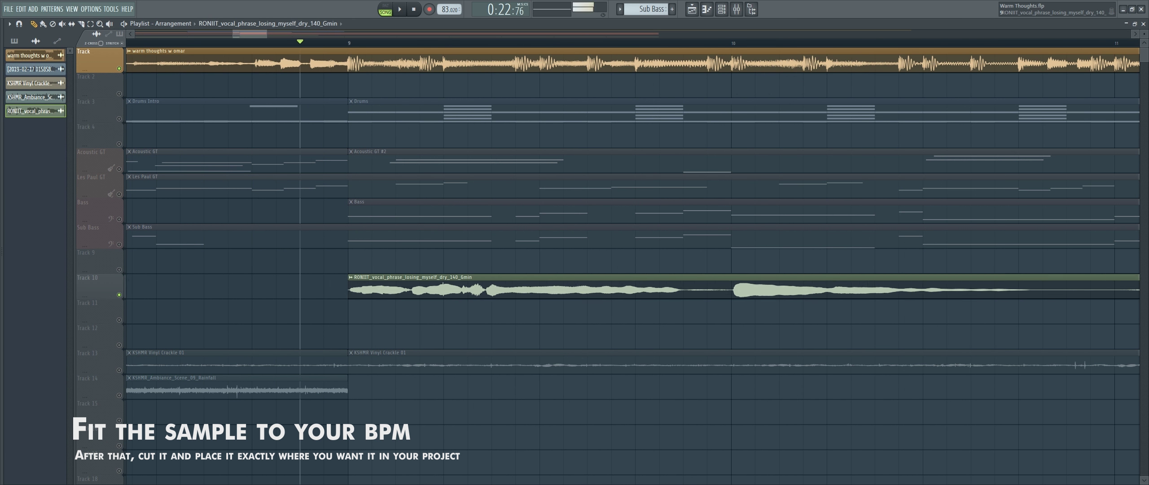
pyautogui.moveTo(373, 289); pyautogui.dragTo(348, 289)
pyautogui.press('space')
pyautogui.scroll(-8, 358, 287)
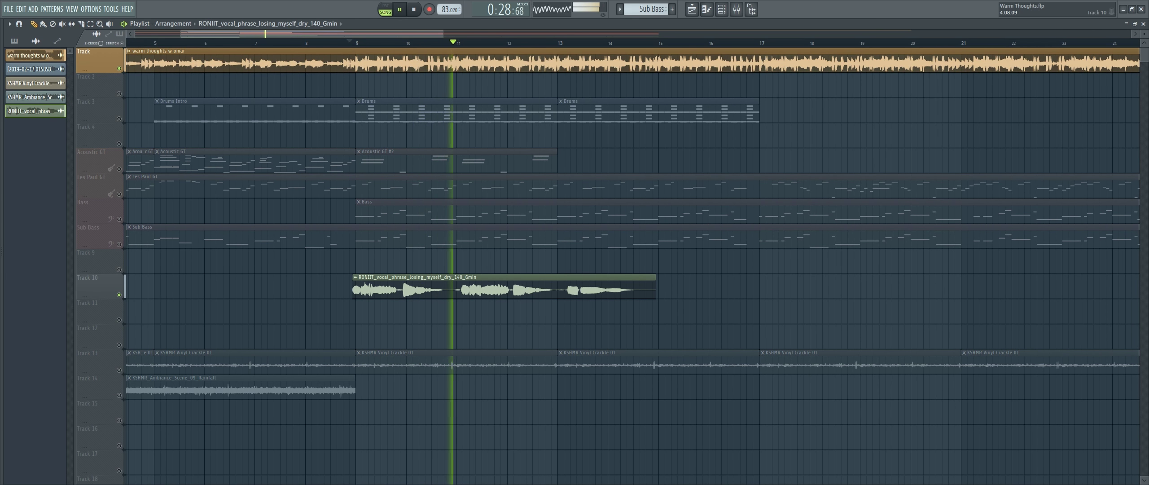
pyautogui.press('space')
# Solo Track 10, trim the vocal clip to its first phrase ending just before bar 11, and play it.
pyautogui.click(119, 294)
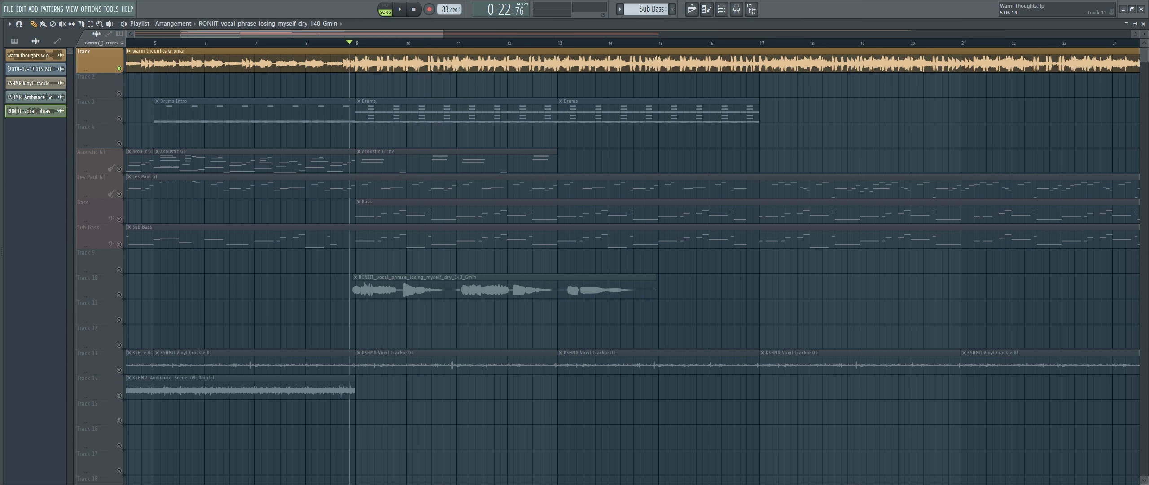
pyautogui.rightClick(118, 295)
pyautogui.press('space')
pyautogui.moveTo(655, 289); pyautogui.dragTo(561, 289)
pyautogui.hotkey('ctrl', 'z')
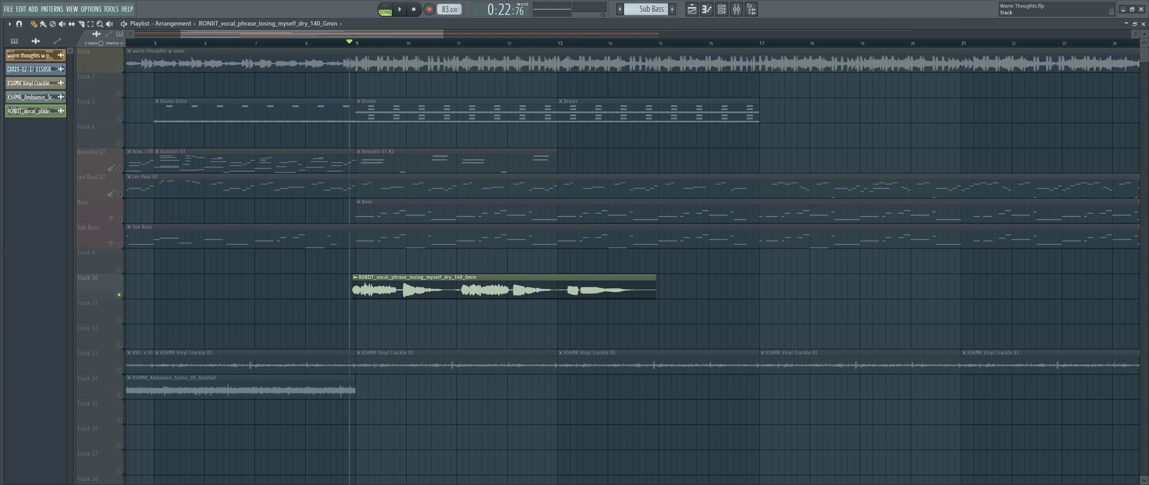
pyautogui.moveTo(655, 289); pyautogui.dragTo(448, 290)
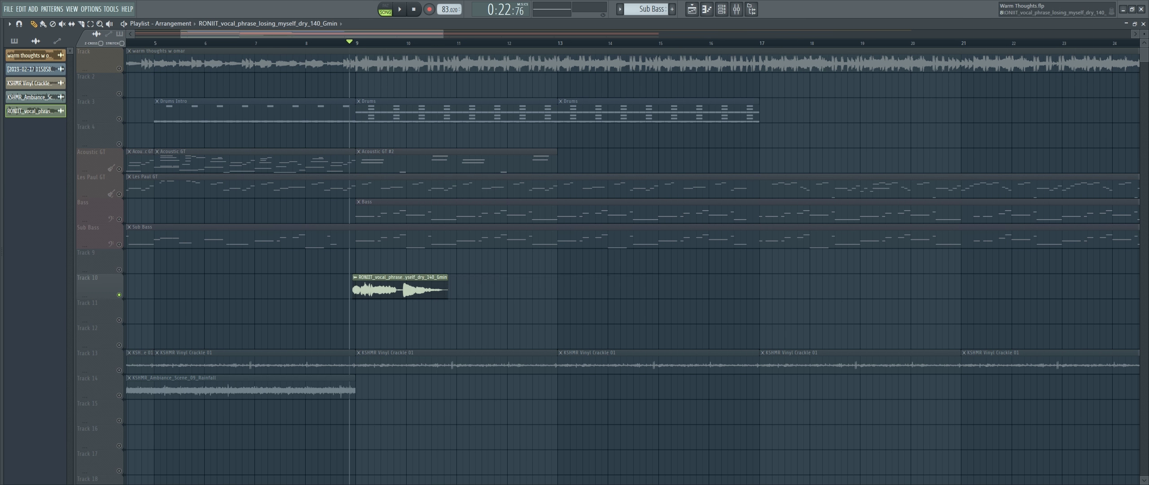
pyautogui.press('space')
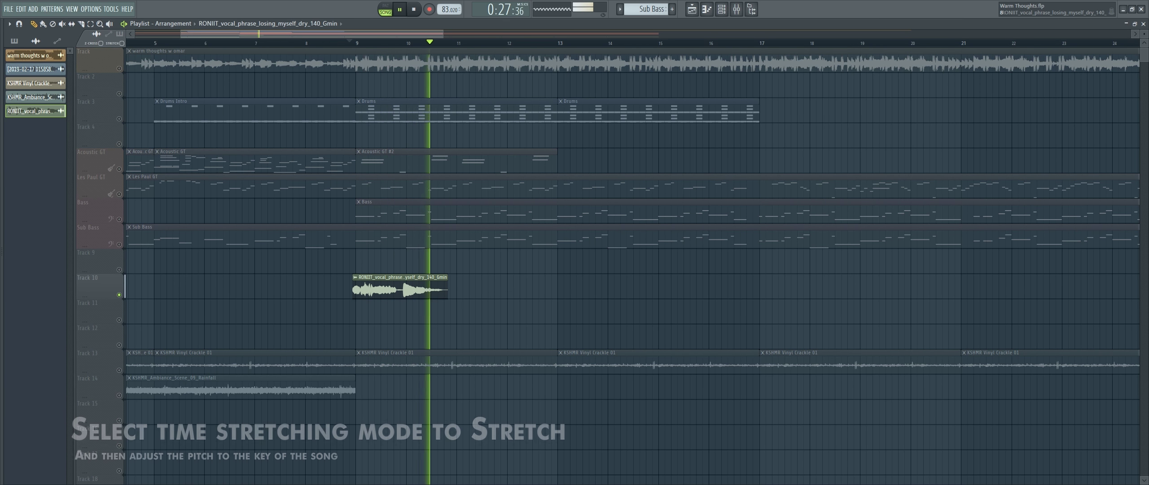
# Set the vocal sample's time stretching mode to Stretch and raise its pitch toward the song's key.
pyautogui.doubleClick(400, 288)
pyautogui.click(291, 173)
pyautogui.click(287, 198)
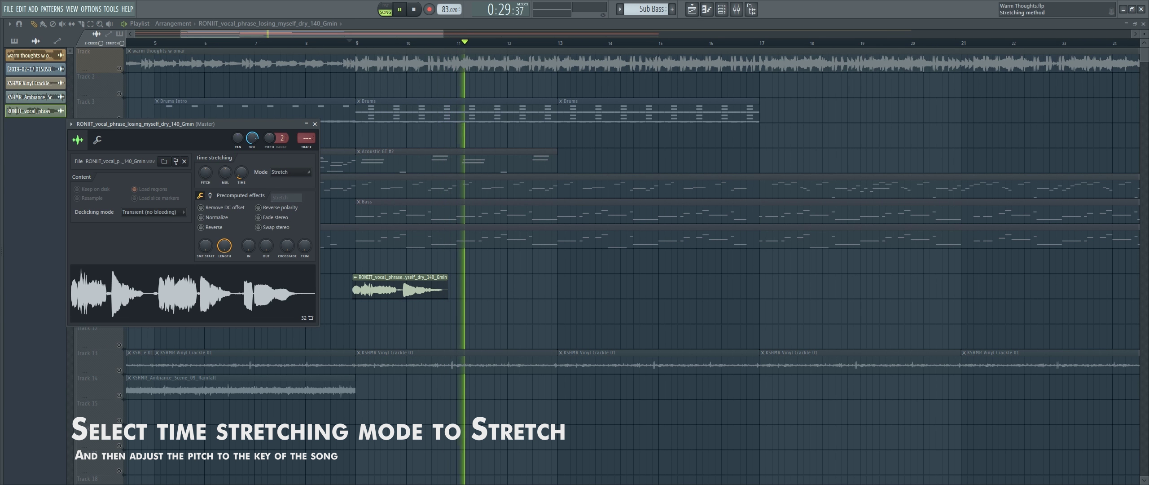
pyautogui.press('space')
pyautogui.press('space')
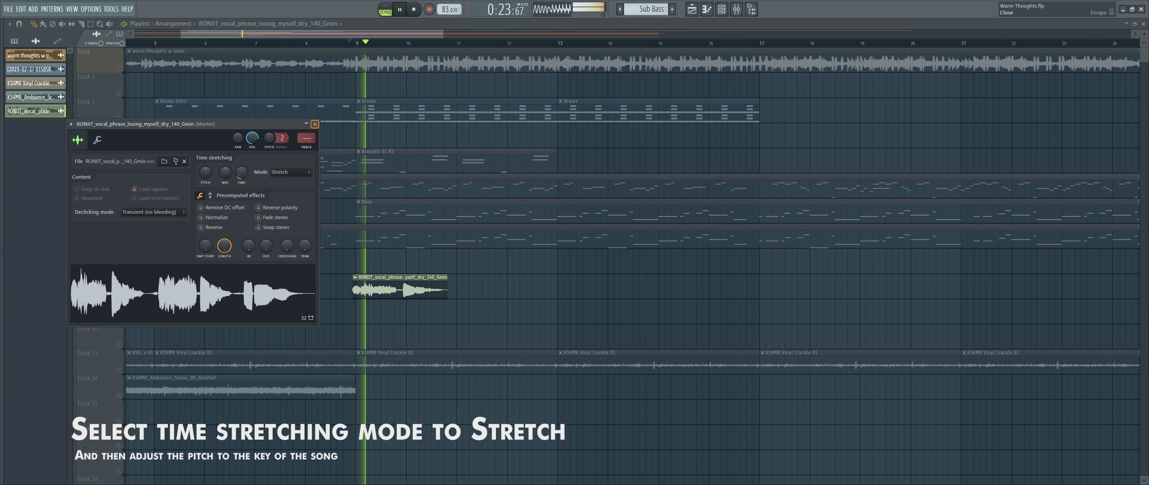
pyautogui.moveTo(205, 172); pyautogui.dragTo(206, 162)
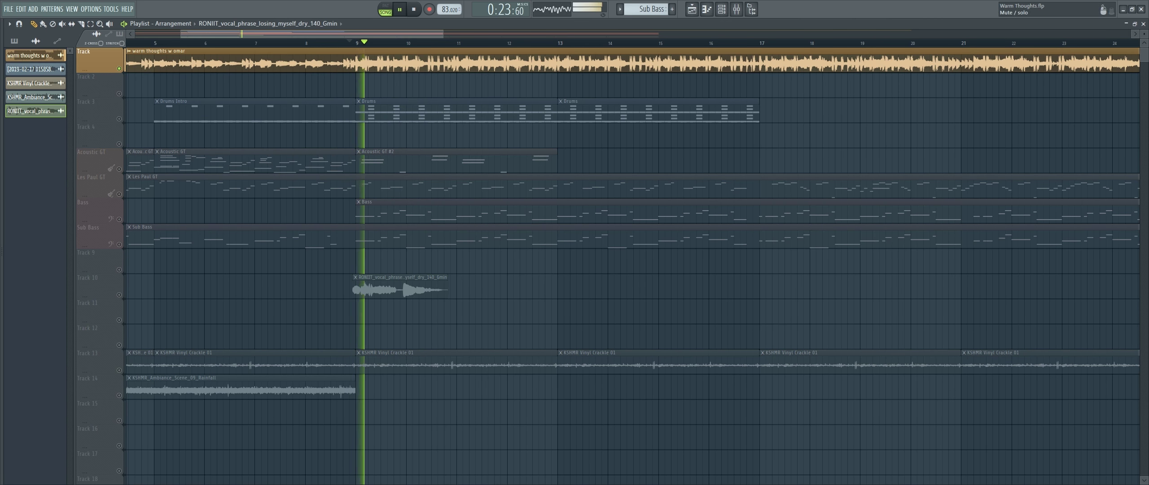
# Solo the vocal on Track 10, adjust its sample's pitch shift and play it.
pyautogui.press('space')
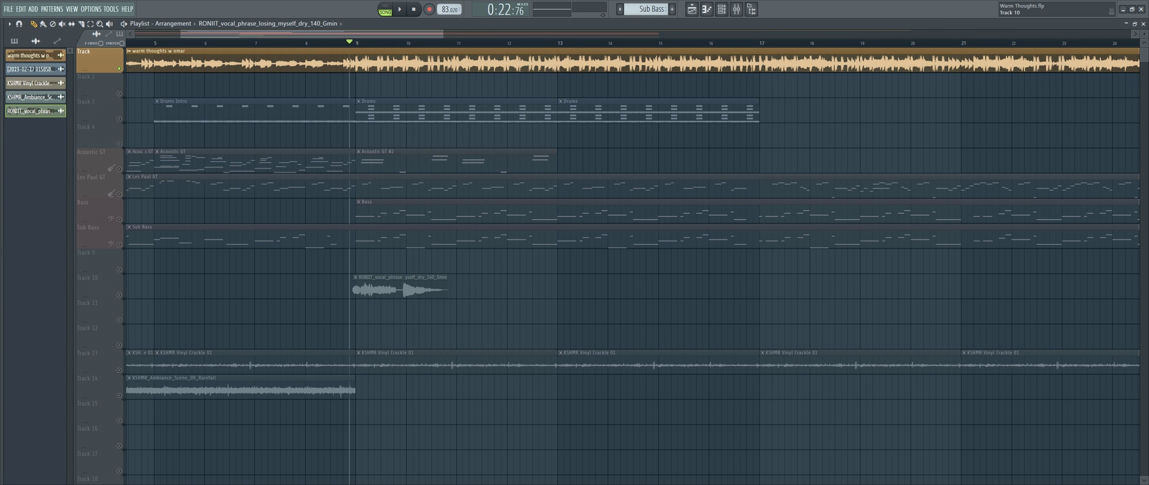
pyautogui.rightClick(119, 295)
pyautogui.doubleClick(395, 288)
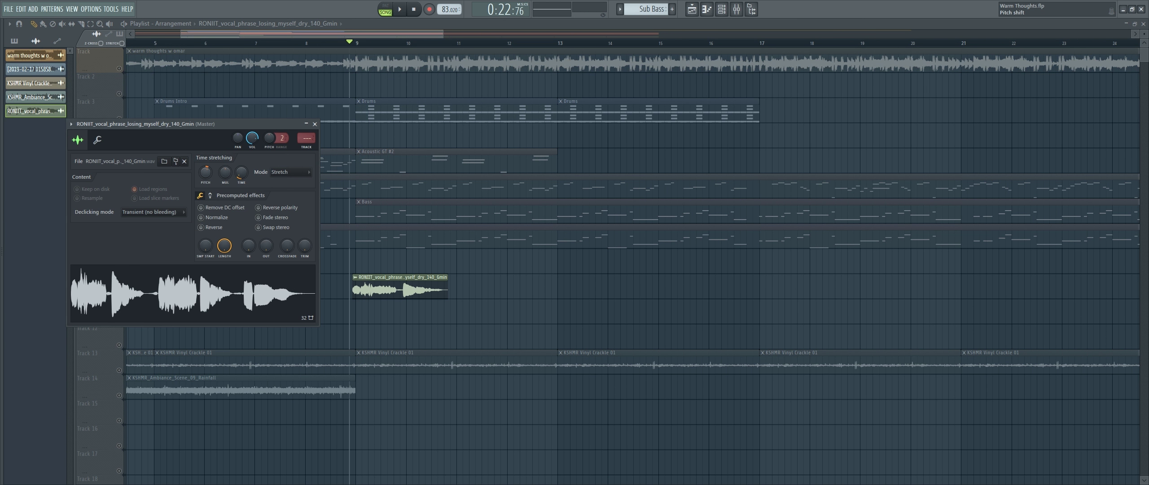
pyautogui.press('space')
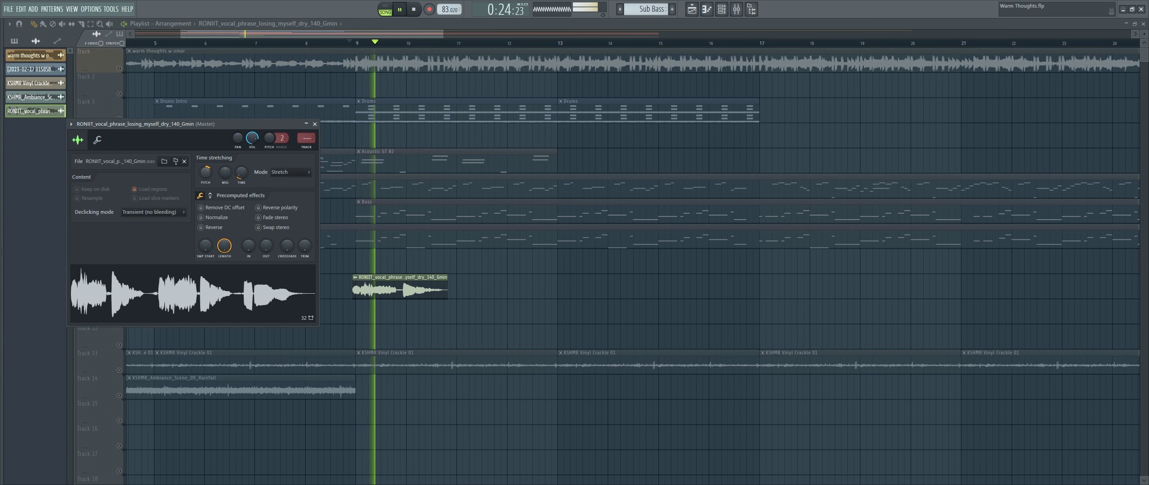
pyautogui.click(315, 124)
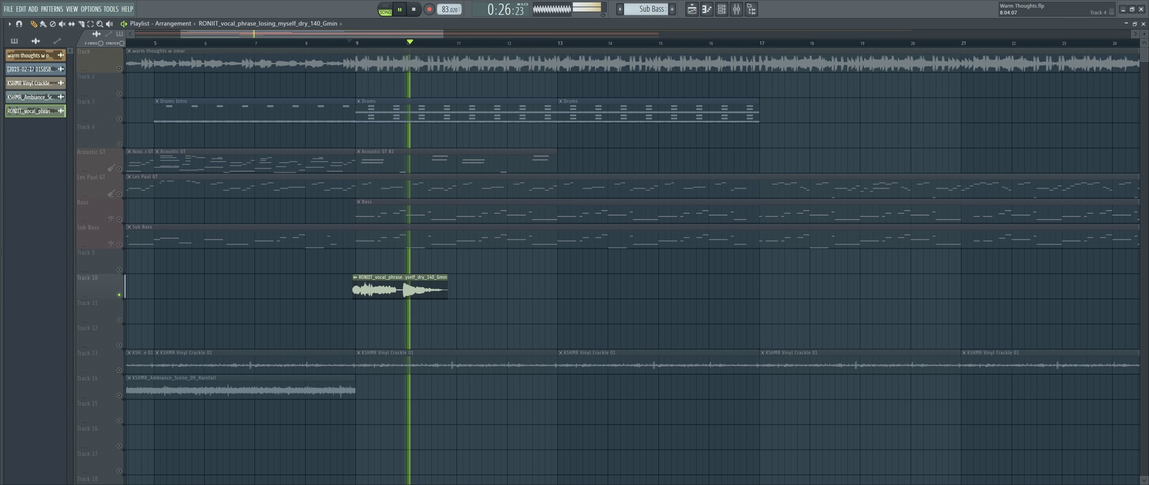
# Unmute every track except the original song and play the vocal with the beat from shortly before bar 9.
pyautogui.rightClick(119, 69)
pyautogui.rightClick(119, 69)
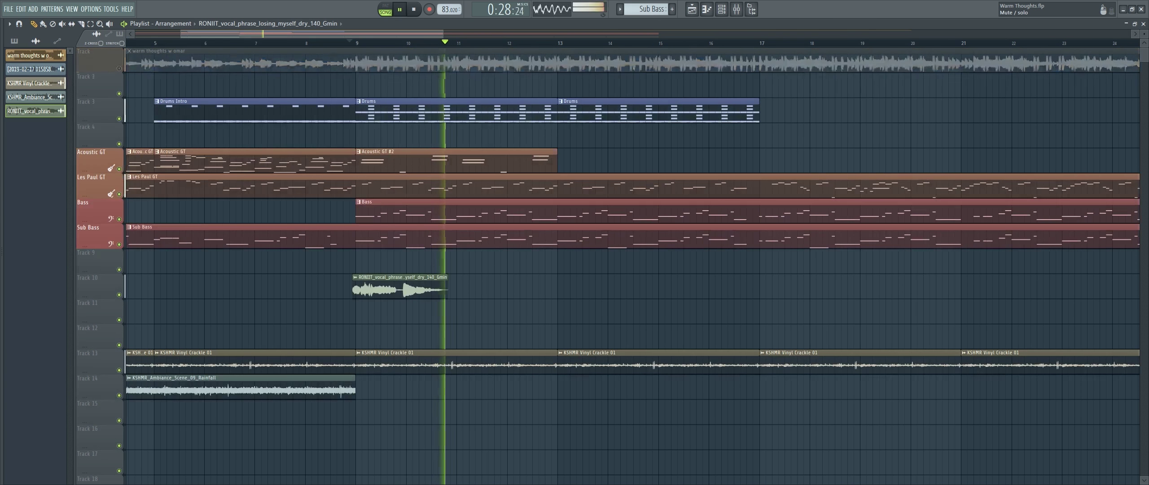
pyautogui.press('space')
pyautogui.press('space')
pyautogui.click(321, 42)
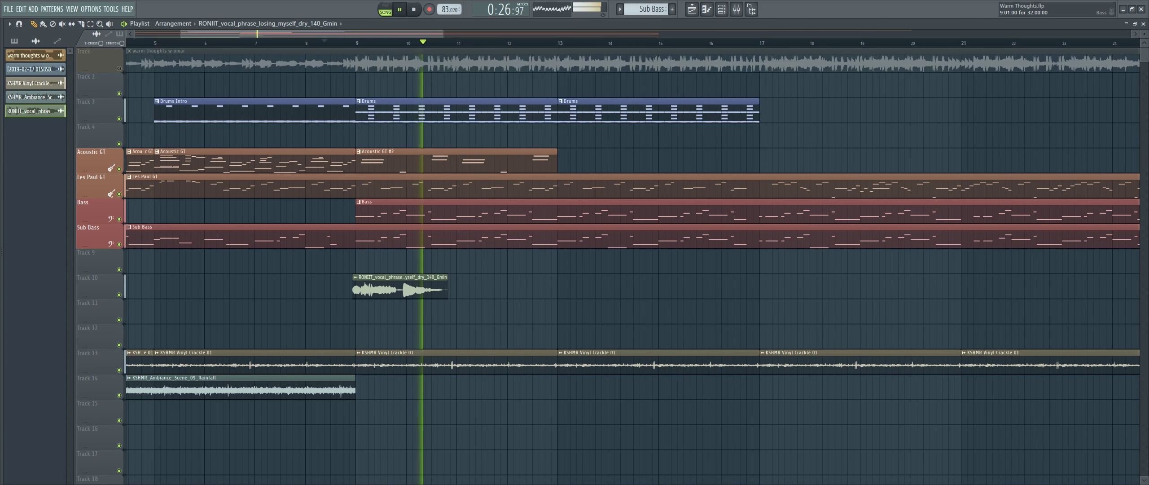
pyautogui.press('space')
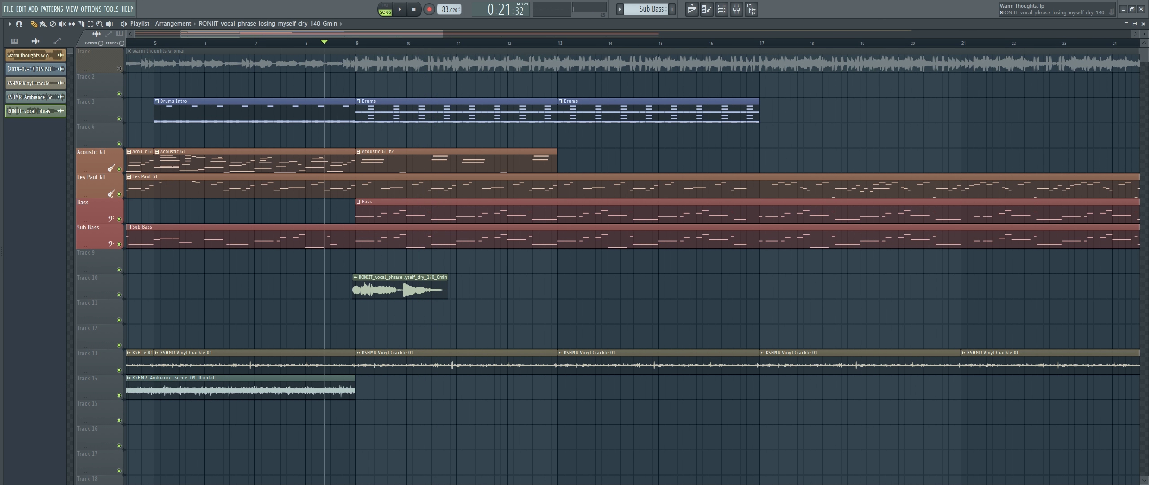
# Make the vocal clip on Track 10 unique as its own sample.
pyautogui.click(355, 276)
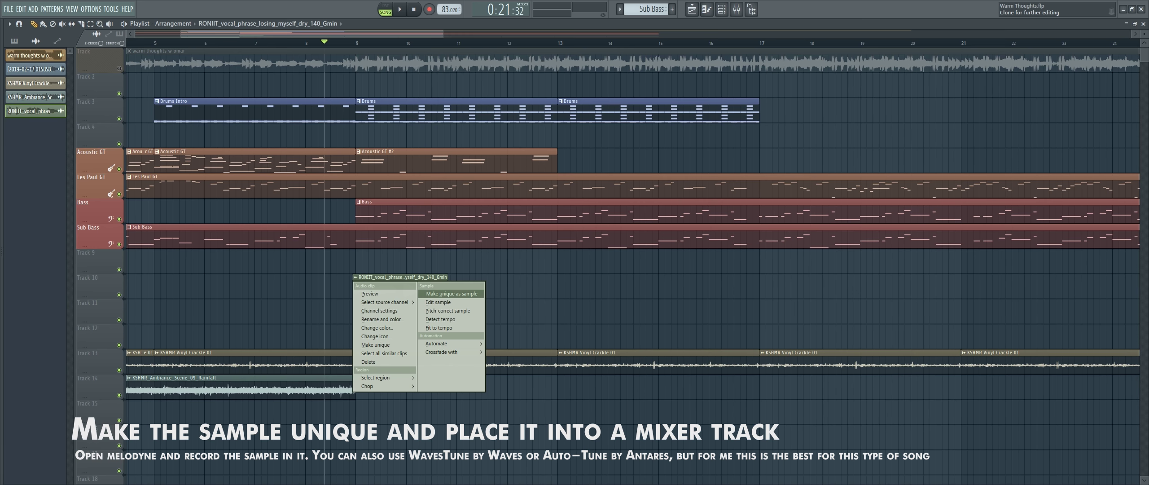
pyautogui.click(451, 293)
pyautogui.click(642, 275)
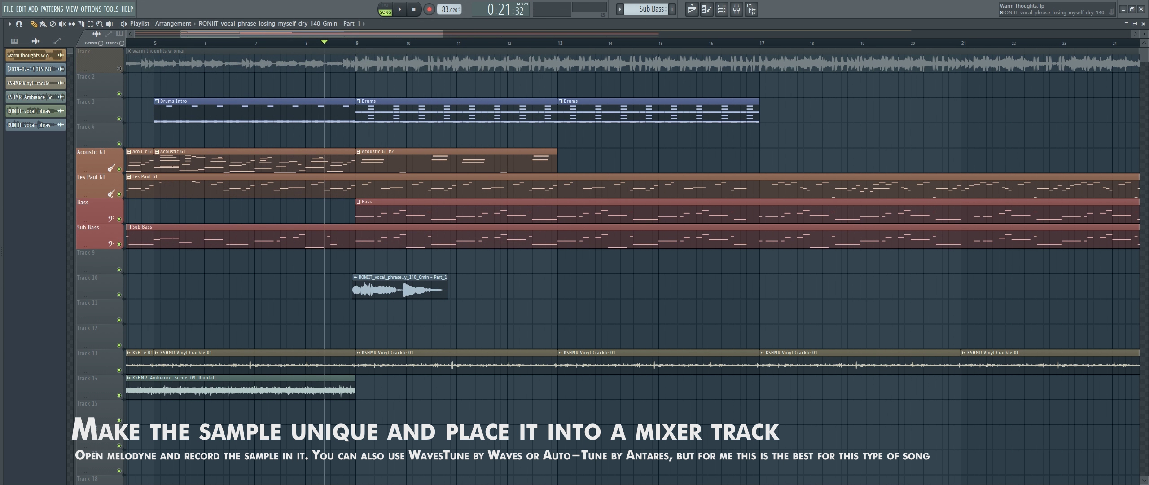
# Route the unique vocal sample to mixer track 10, load Melodyne on it and move its window clear of the vocal clip.
pyautogui.doubleClick(355, 277)
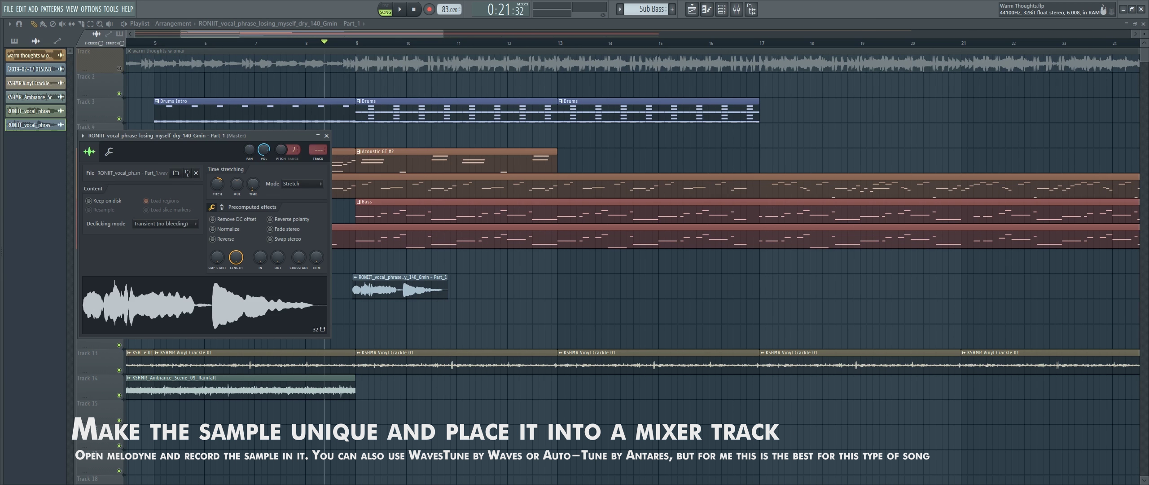
pyautogui.hotkey('ctrl', 'l')
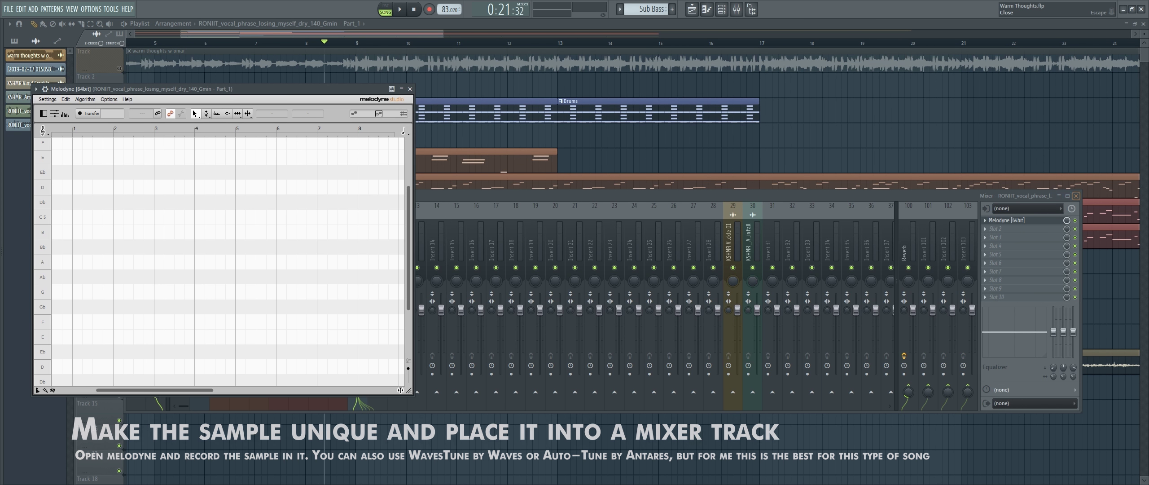
pyautogui.press('F9')
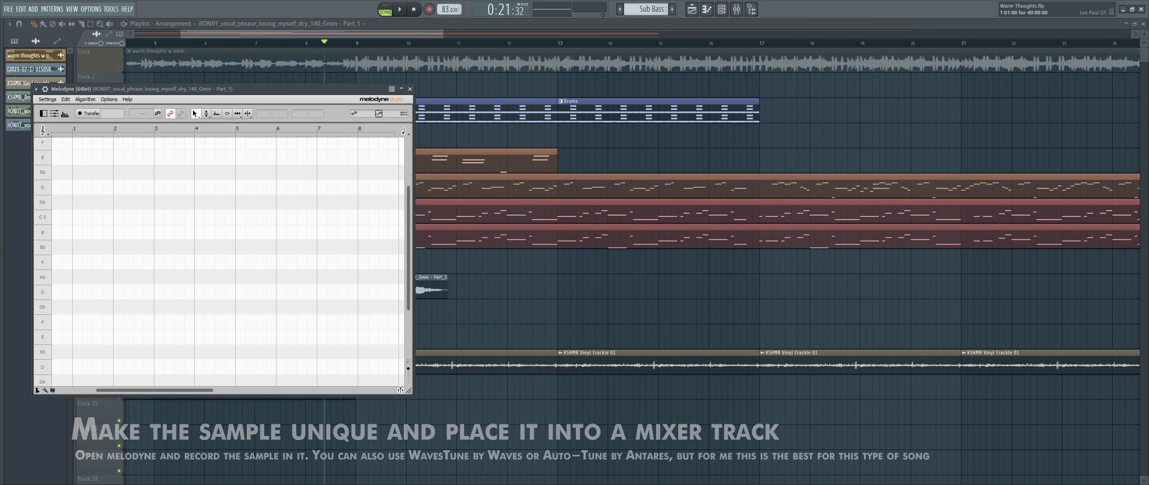
pyautogui.moveTo(286, 89); pyautogui.dragTo(793, 92)
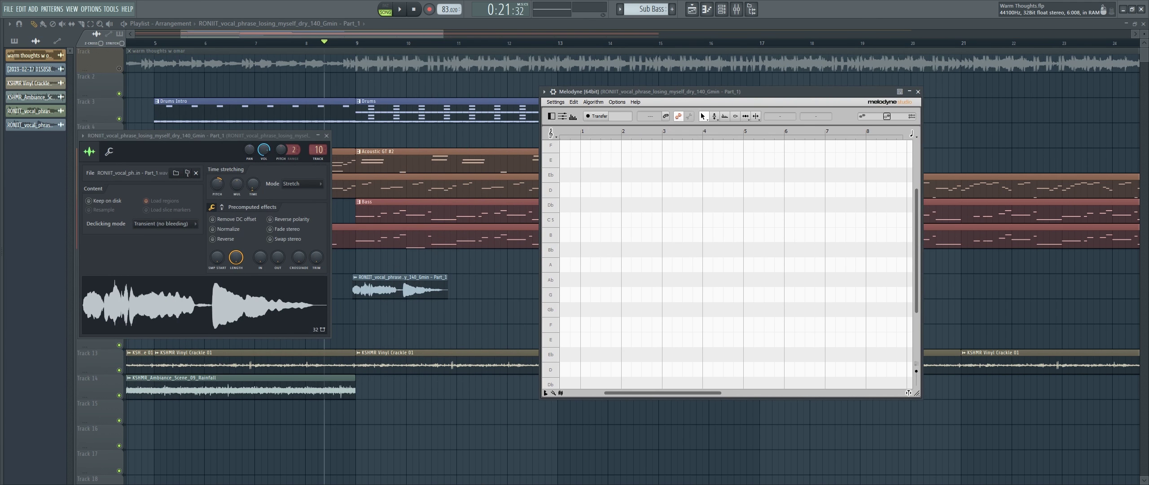
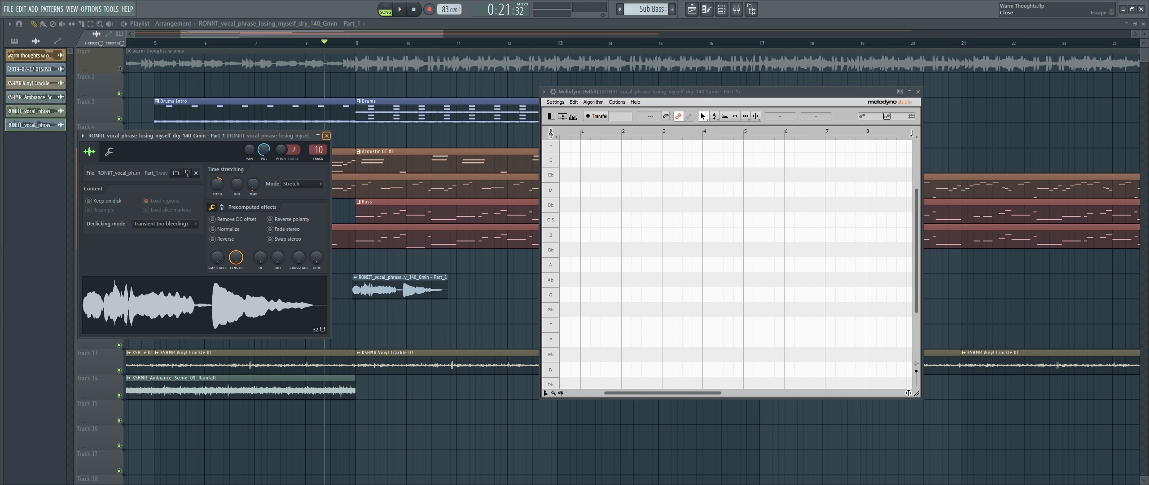
# Close the sample settings and transfer the vocal phrase into Melodyne by playing the song through it.
pyautogui.click(327, 135)
pyautogui.press('space')
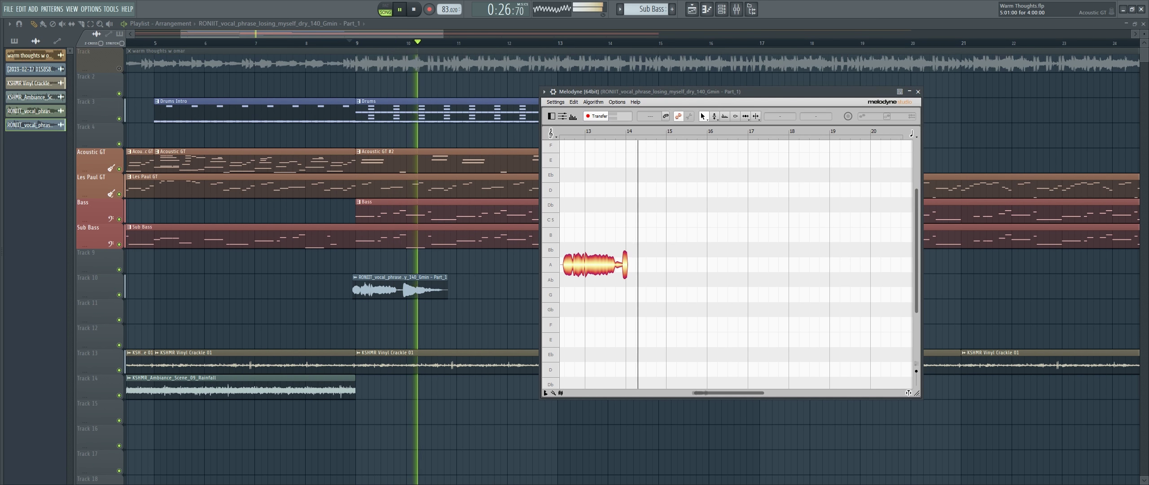
pyautogui.press('space')
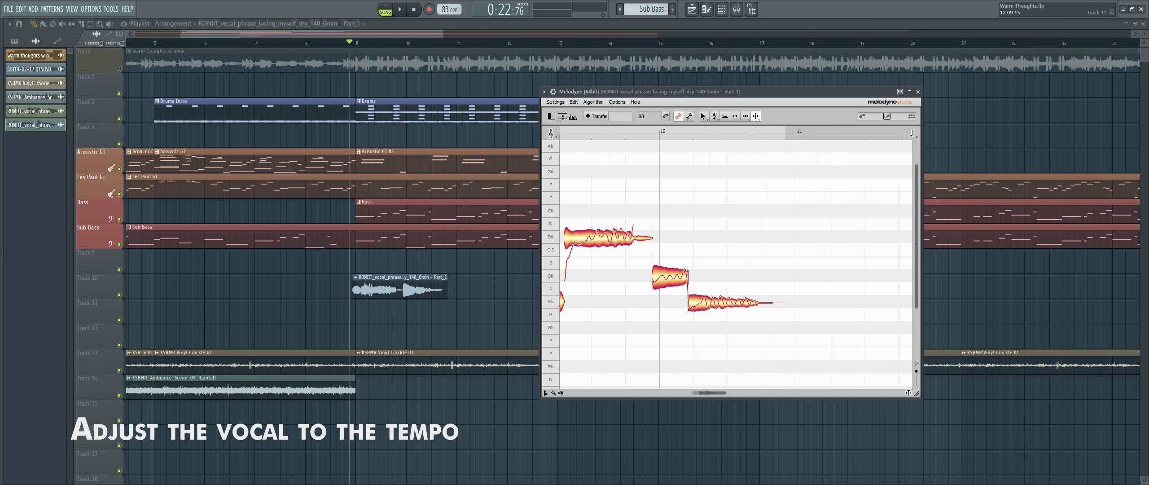
# Retime the vocal notes in Melodyne so the last note starts at bar 10, and play the result.
pyautogui.moveTo(601, 226); pyautogui.dragTo(622, 234)
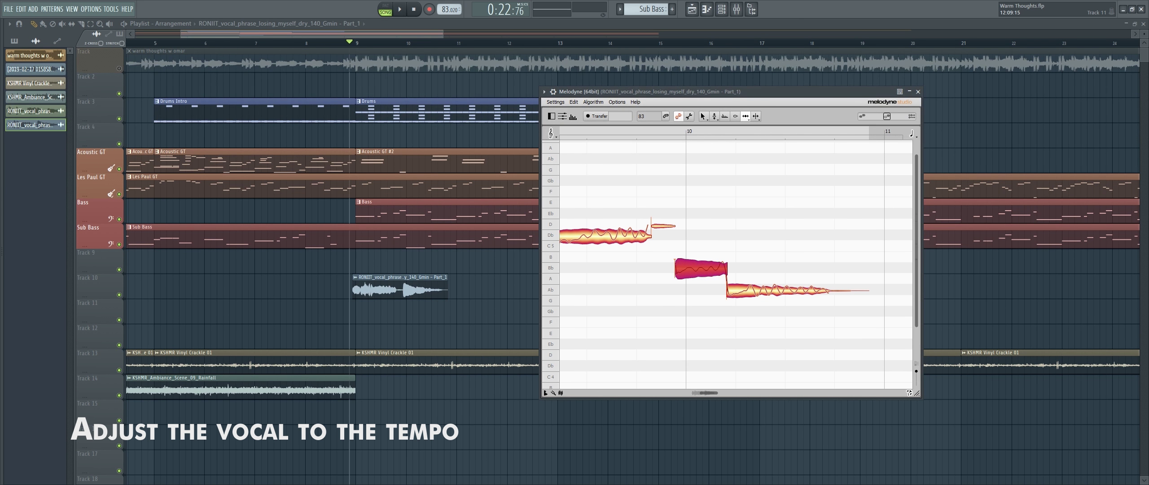
pyautogui.moveTo(655, 268); pyautogui.dragTo(653, 269)
pyautogui.moveTo(726, 268); pyautogui.dragTo(685, 269)
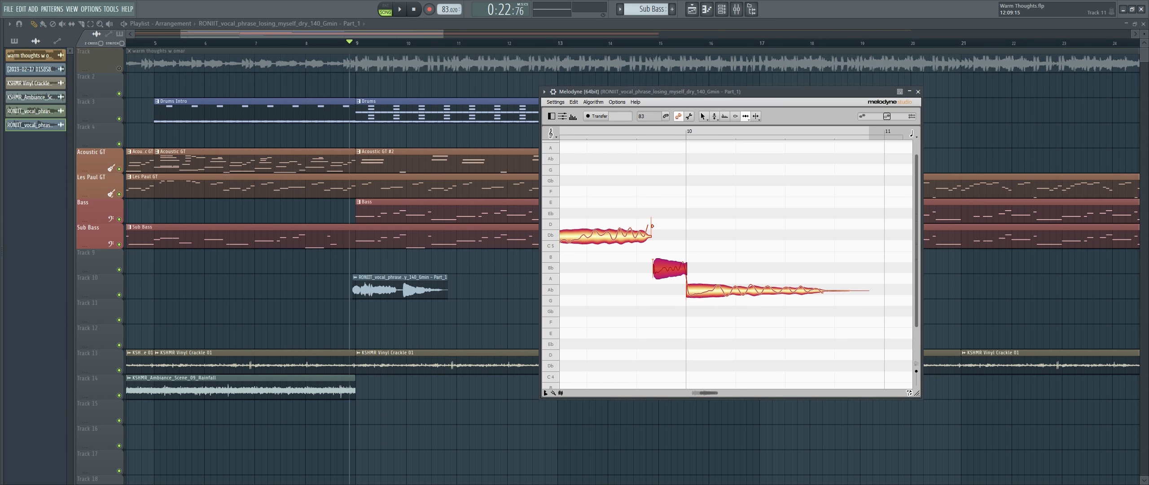
pyautogui.press('space')
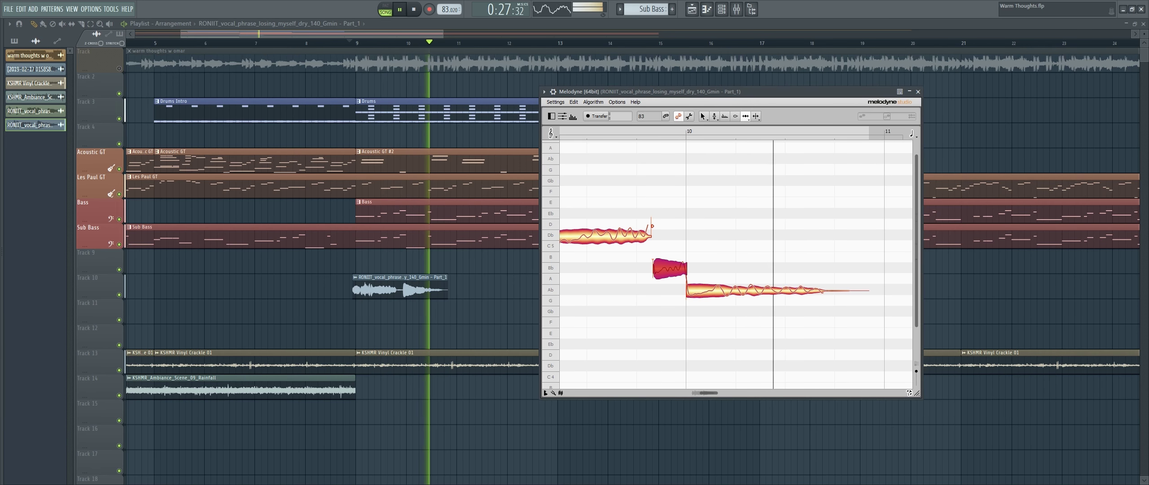
# Shorten the end of the long vocal note before bar 10 slightly and play the phrase with the beat.
pyautogui.hotkey('ctrl', 'z')
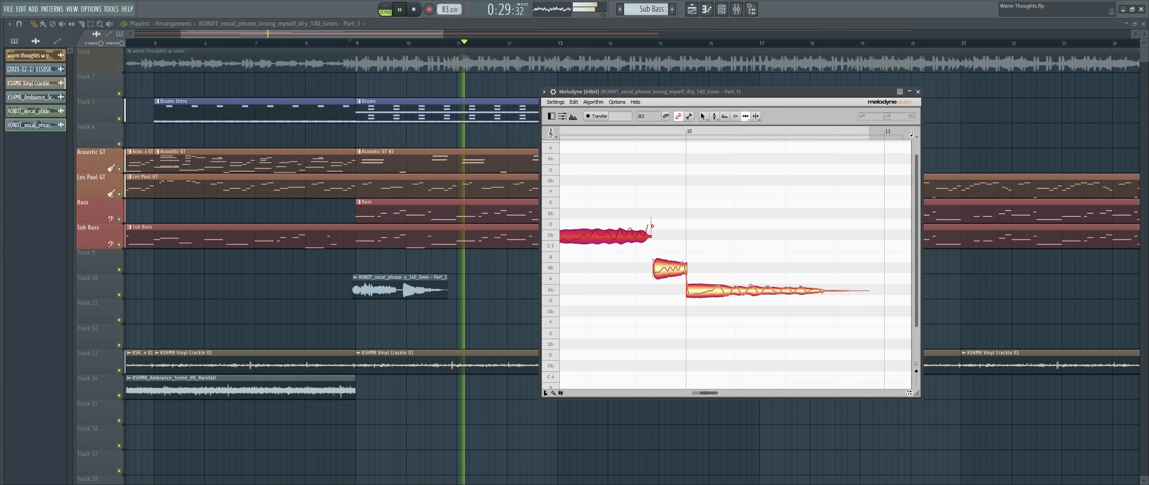
pyautogui.press('space')
pyautogui.press('space')
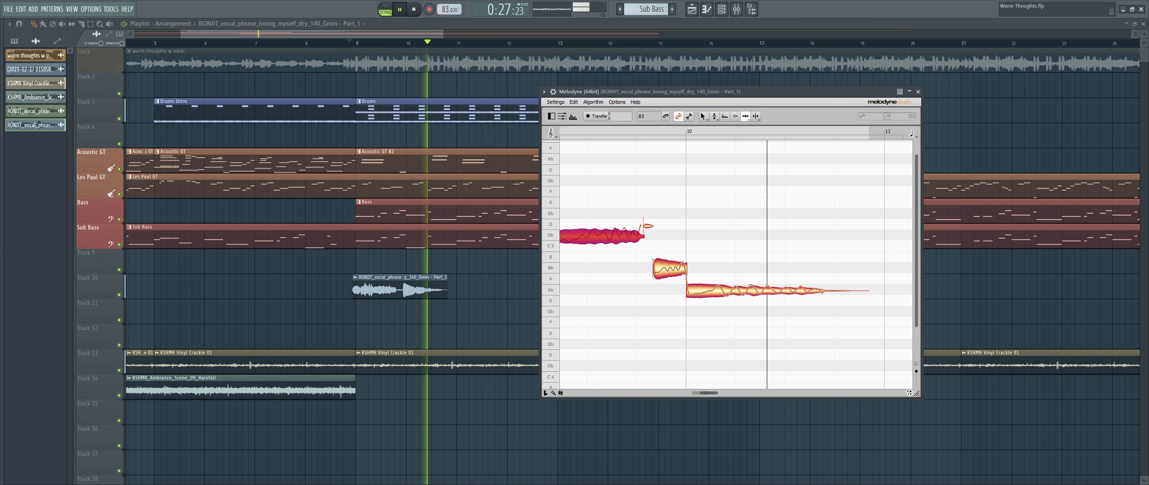
pyautogui.press('Escape')
pyautogui.press('space')
# Unmute the original song's track and play it together with the beat and vocal.
pyautogui.click(119, 69)
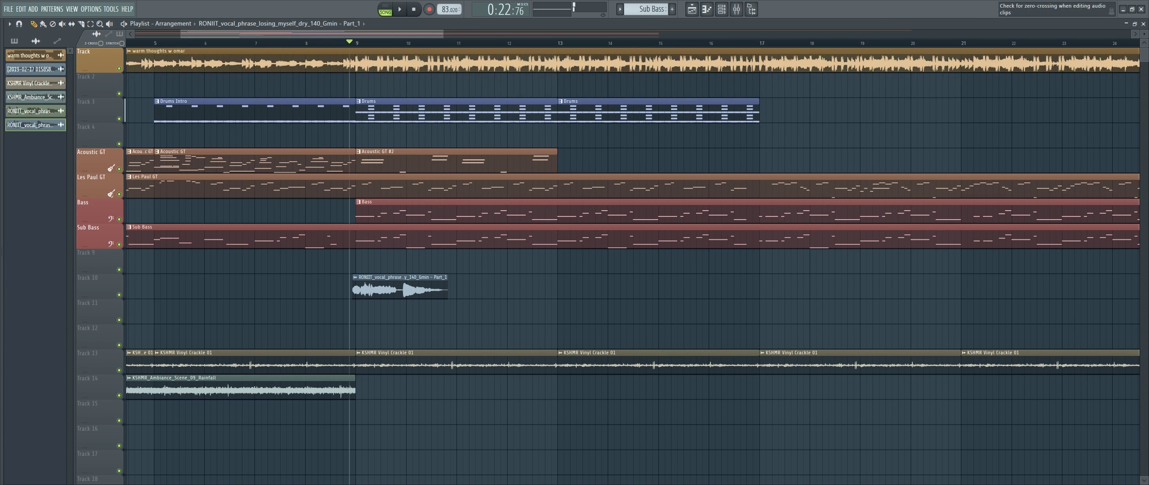
pyautogui.click(118, 68)
pyautogui.click(119, 69)
pyautogui.press('space')
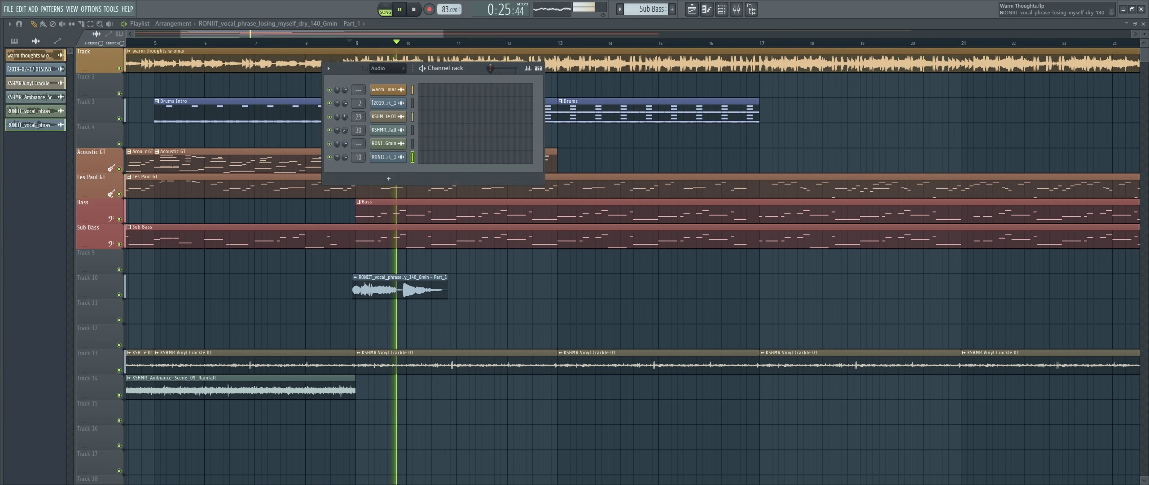
# Reopen the vocal's Melodyne, end the long note and start the next one slightly earlier, play the phrase, and close Melodyne.
pyautogui.doubleClick(378, 287)
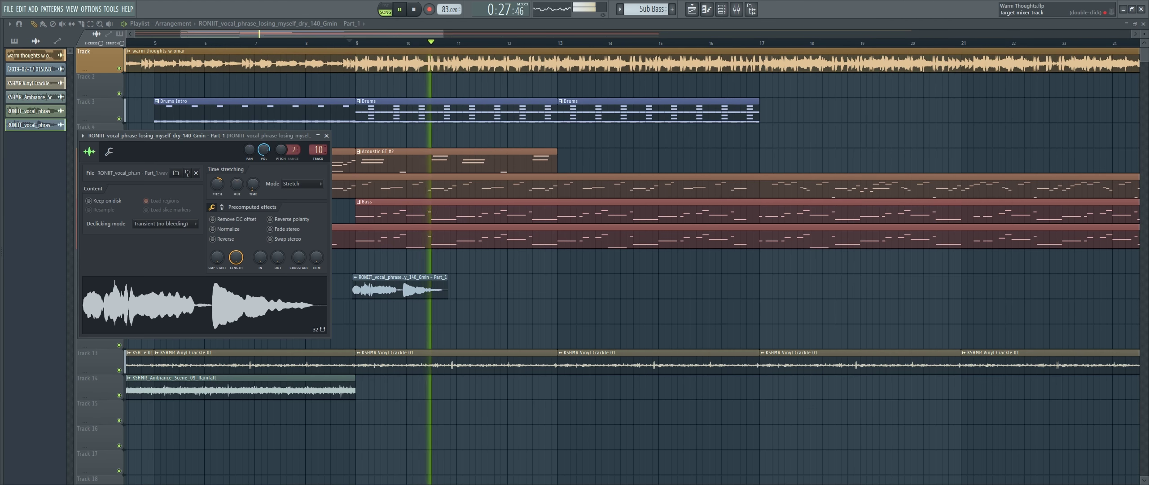
pyautogui.press('F9')
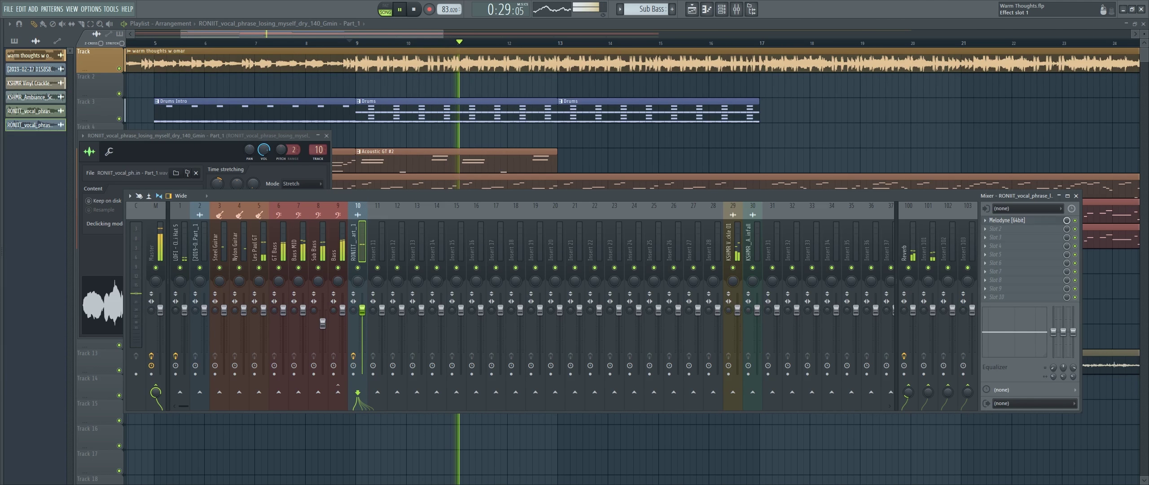
pyautogui.click(1007, 220)
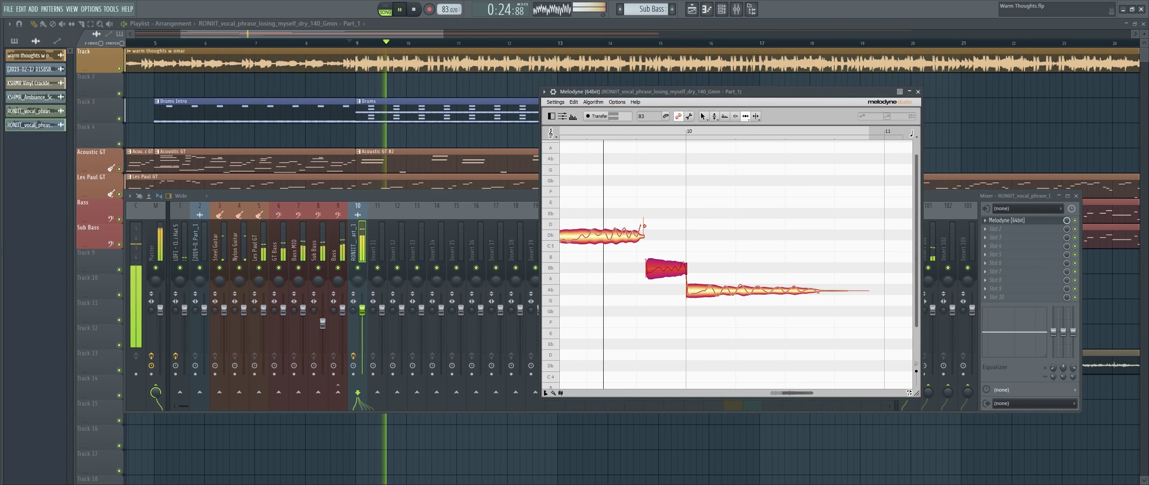
pyautogui.moveTo(641, 235); pyautogui.dragTo(634, 235)
pyautogui.moveTo(647, 269); pyautogui.dragTo(639, 268)
pyautogui.press('space')
pyautogui.press('space')
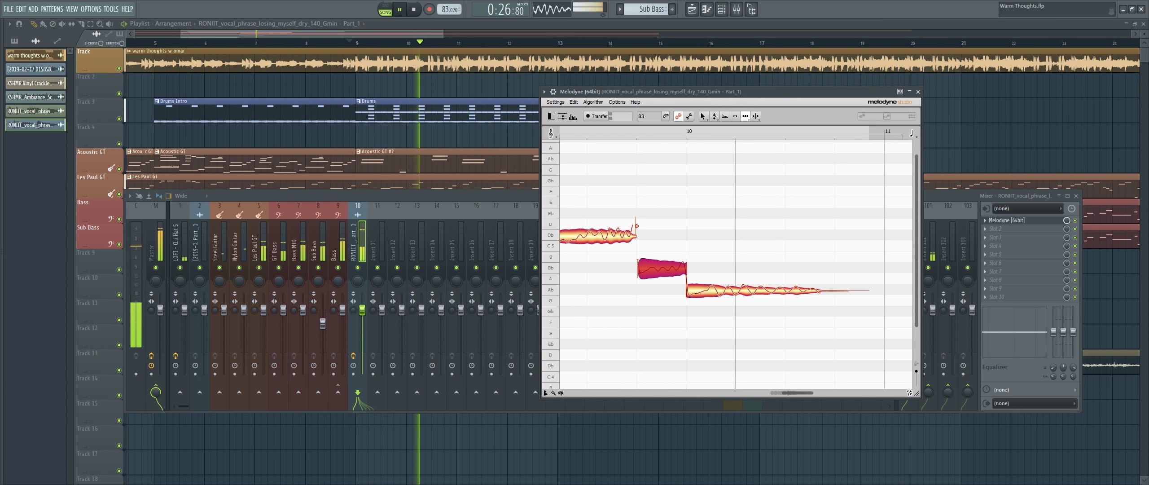
pyautogui.click(917, 91)
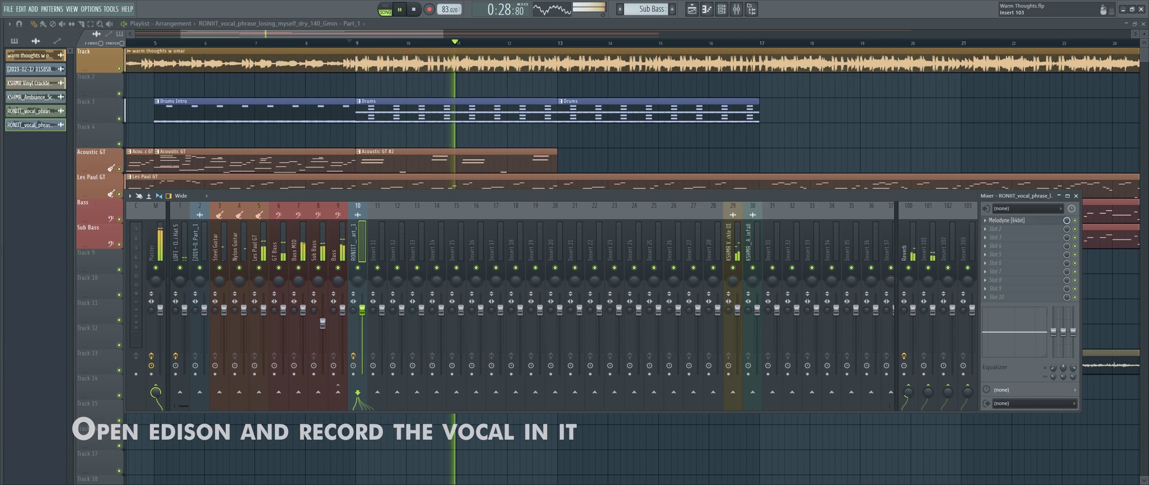
pyautogui.press('F9')
pyautogui.press('space')
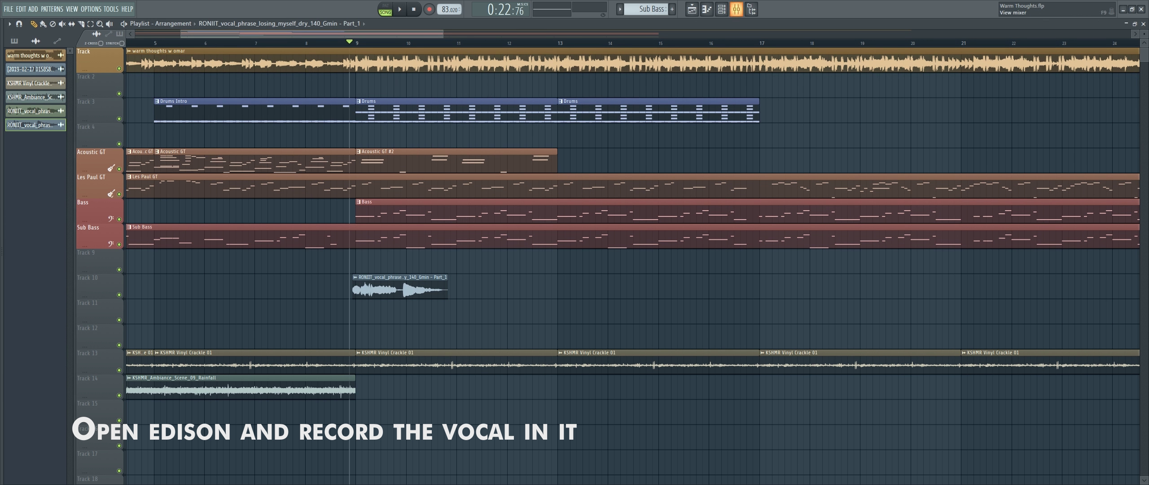
# Load Edison on the vocal's mixer track, detach its window and move it clear of the vocal clip.
pyautogui.click(736, 9)
pyautogui.hotkey('ctrl', 'e')
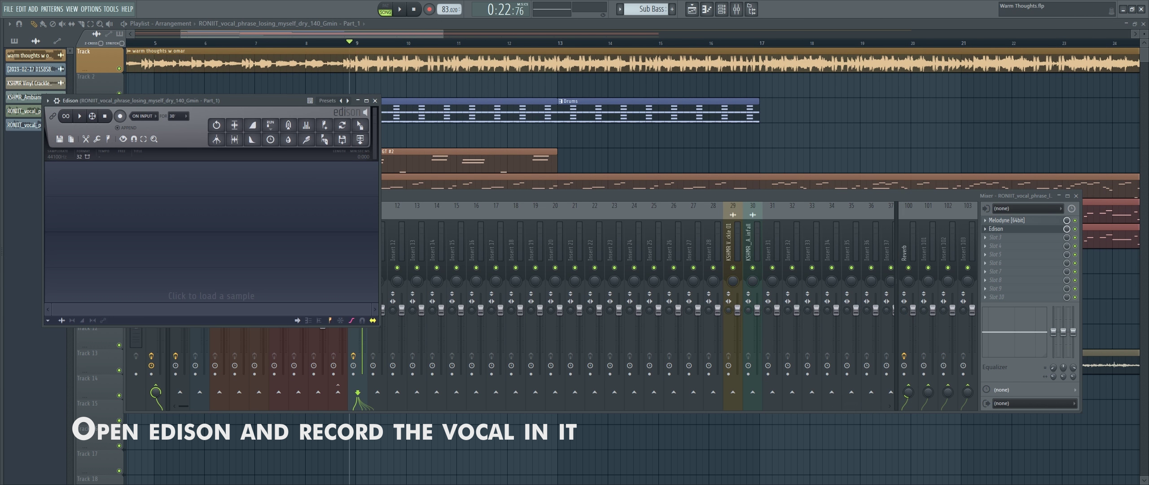
pyautogui.press('F9')
pyautogui.click(48, 100)
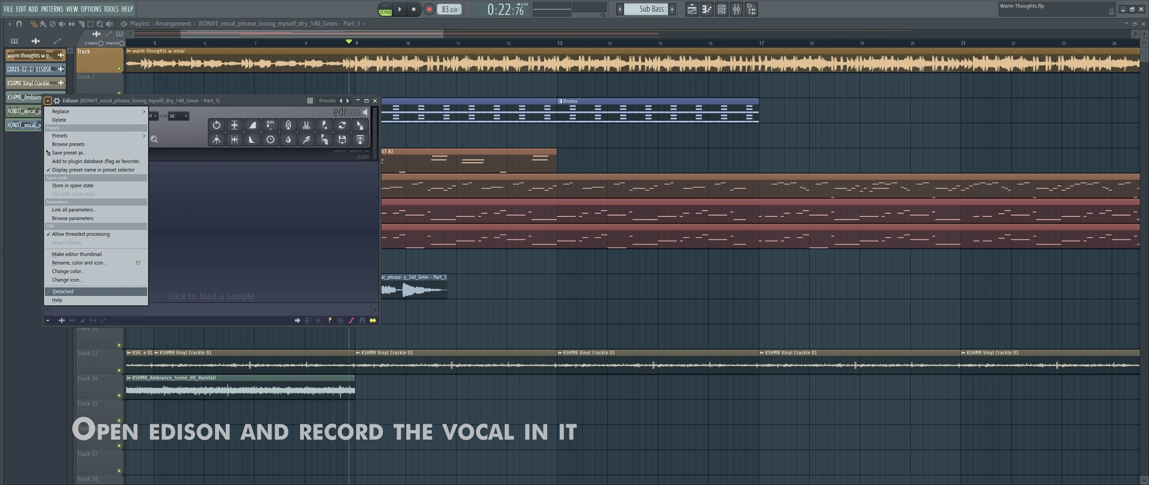
pyautogui.click(63, 291)
pyautogui.moveTo(189, 100); pyautogui.dragTo(676, 98)
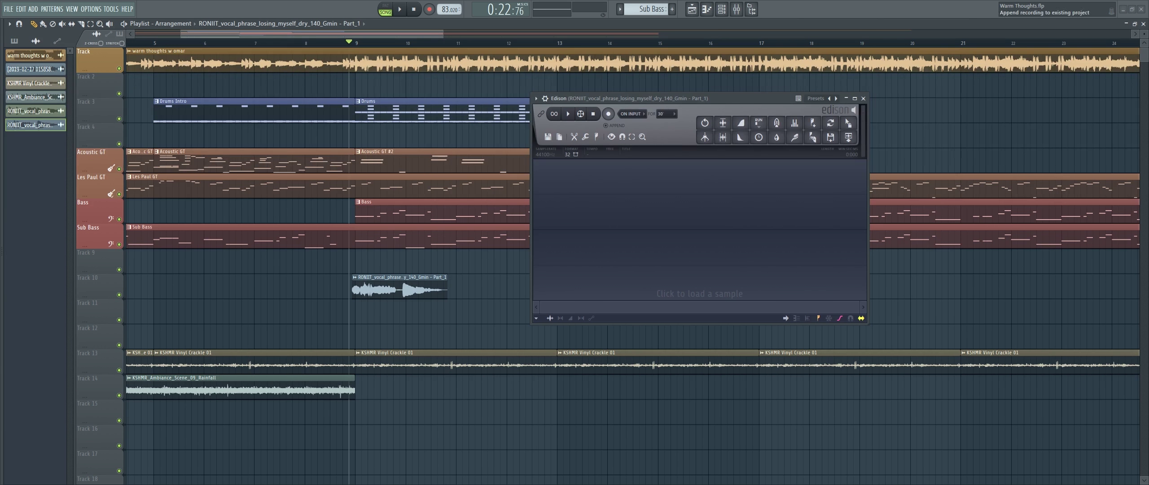
# Record the retimed vocal phrase into Edison by playing the song from just before bar 9.
pyautogui.press('space')
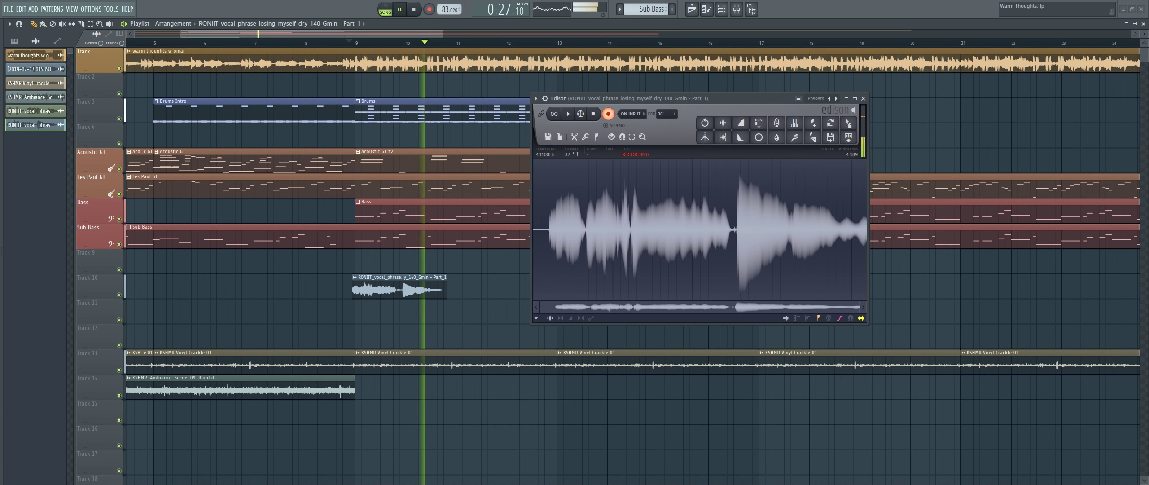
pyautogui.press('space')
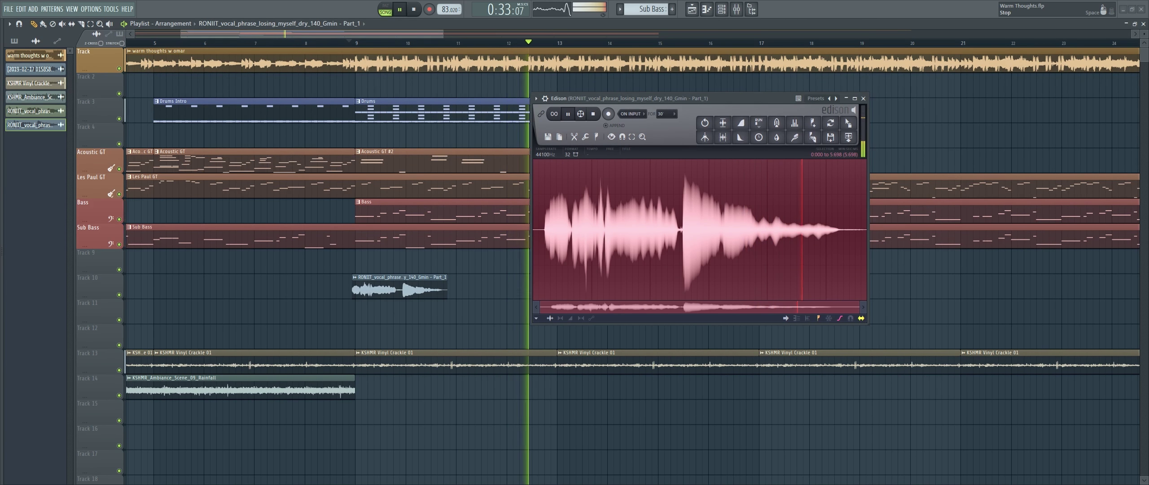
pyautogui.press('space')
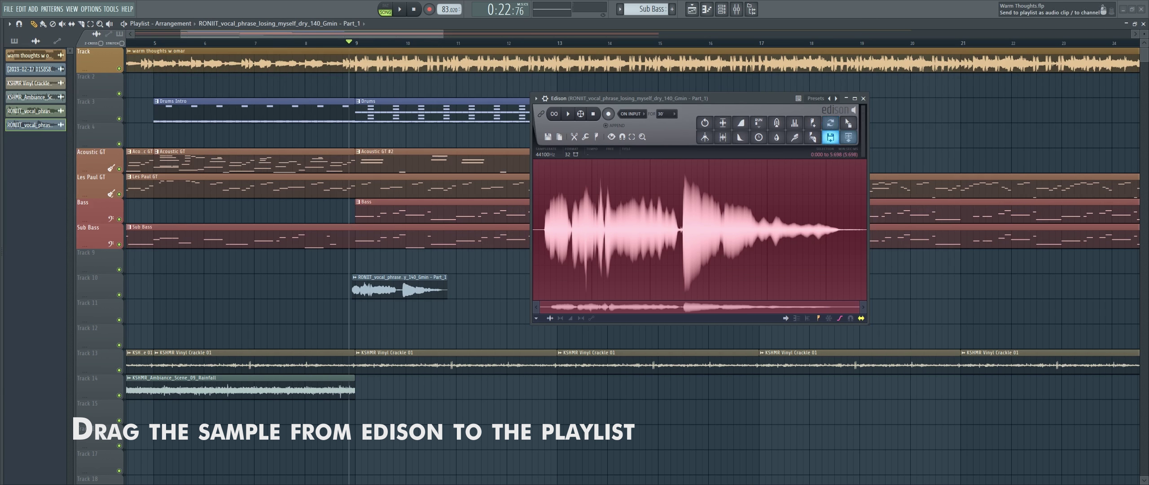
# Place the Edison recording on the empty playlist track below the original vocal clip, just before bar 9, and play both together.
pyautogui.moveTo(847, 123); pyautogui.dragTo(357, 312)
pyautogui.scroll(4, 357, 340)
pyautogui.press('space')
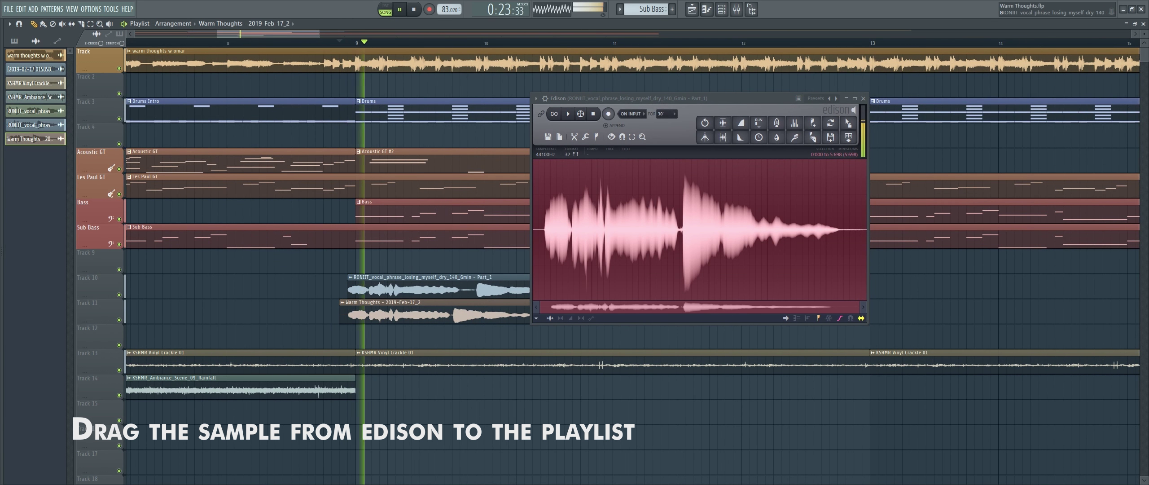
pyautogui.press('F9')
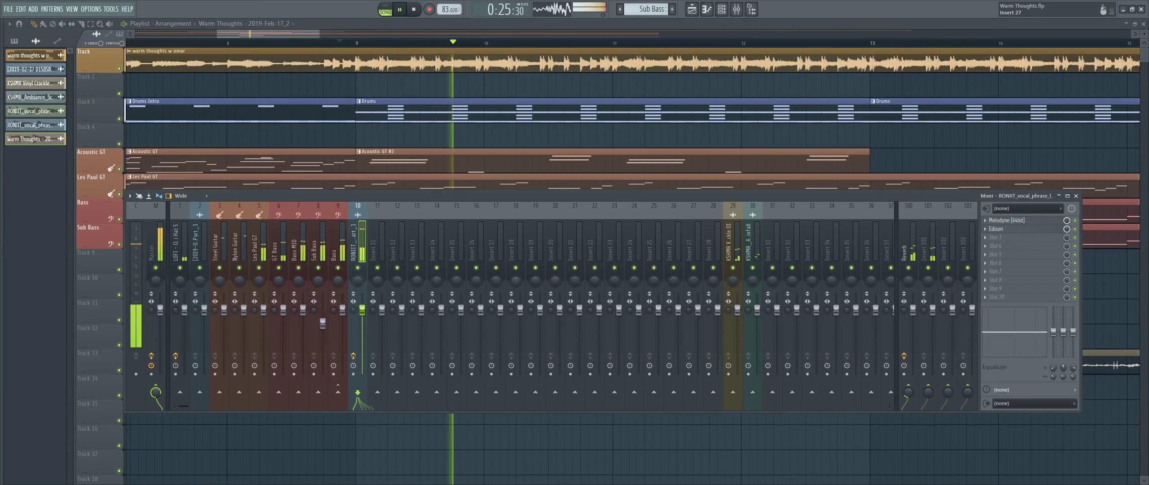
pyautogui.press('F9')
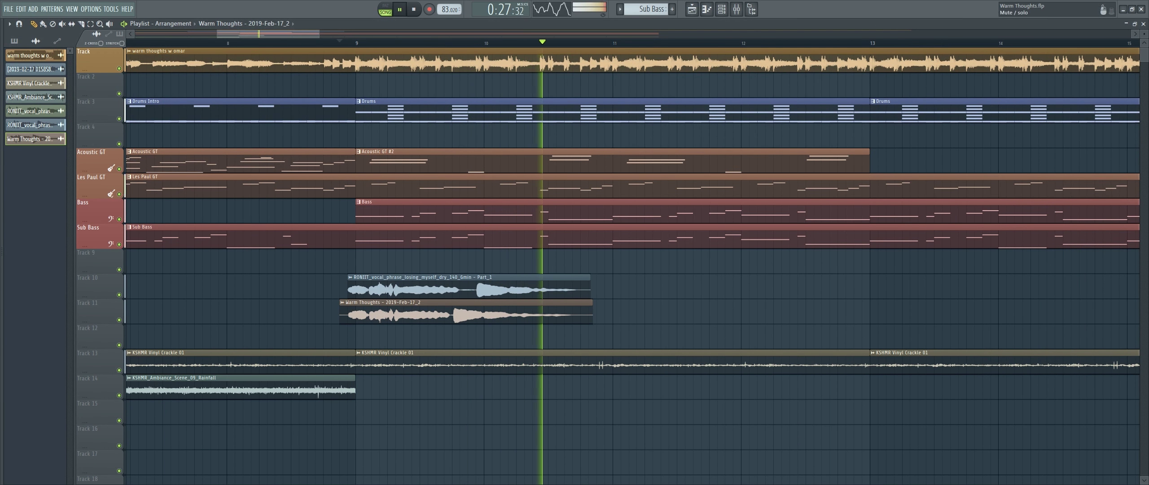
# Mute the original vocal's track, move the recorded vocal clip up to Track 2 directly below the song, and play it.
pyautogui.click(119, 294)
pyautogui.press('space')
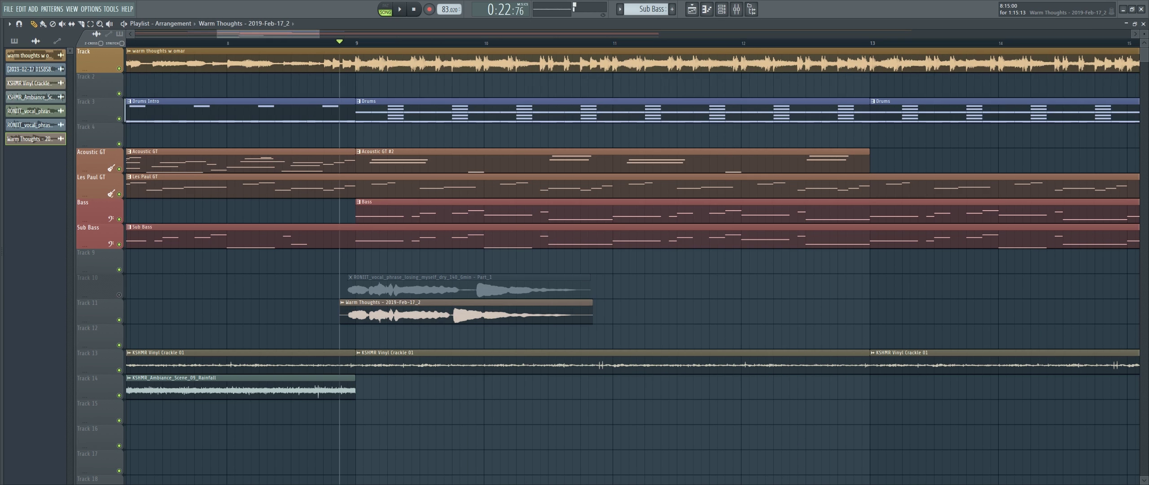
pyautogui.moveTo(382, 314); pyautogui.dragTo(381, 87)
pyautogui.press('space')
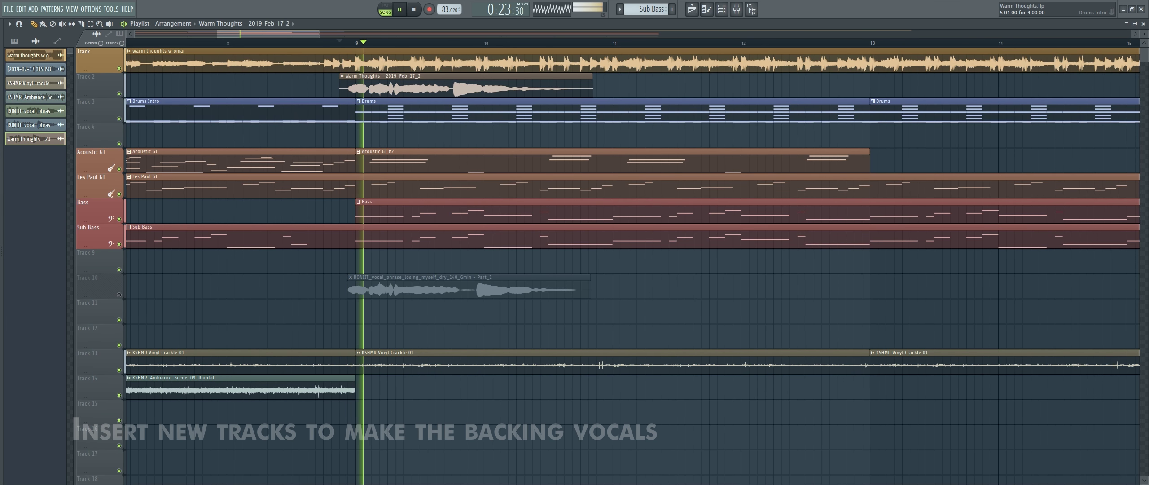
# Insert two empty playlist tracks between the recorded vocal and the drums for backing vocals.
pyautogui.rightClick(99, 97)
pyautogui.click(117, 255)
pyautogui.rightClick(99, 97)
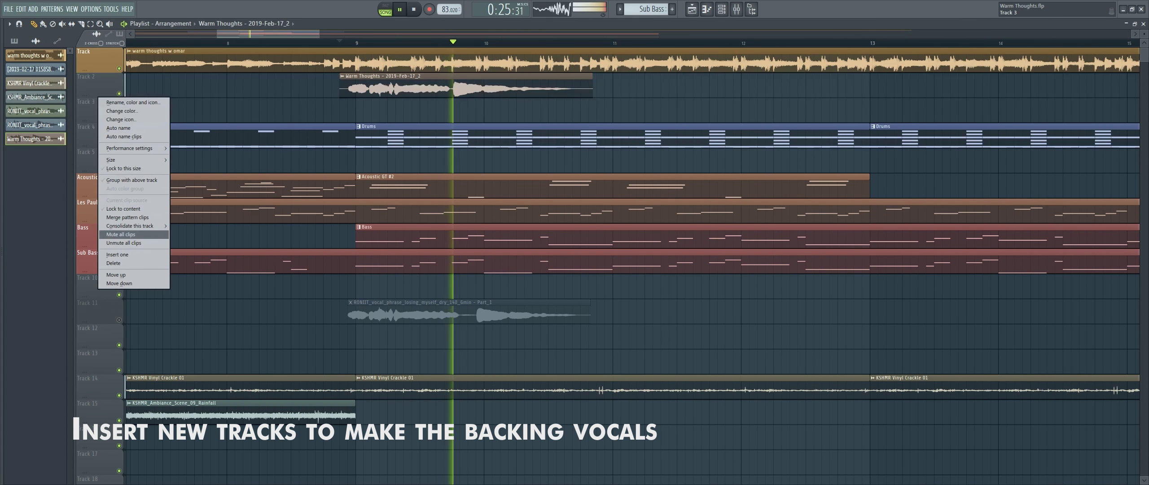
pyautogui.click(117, 255)
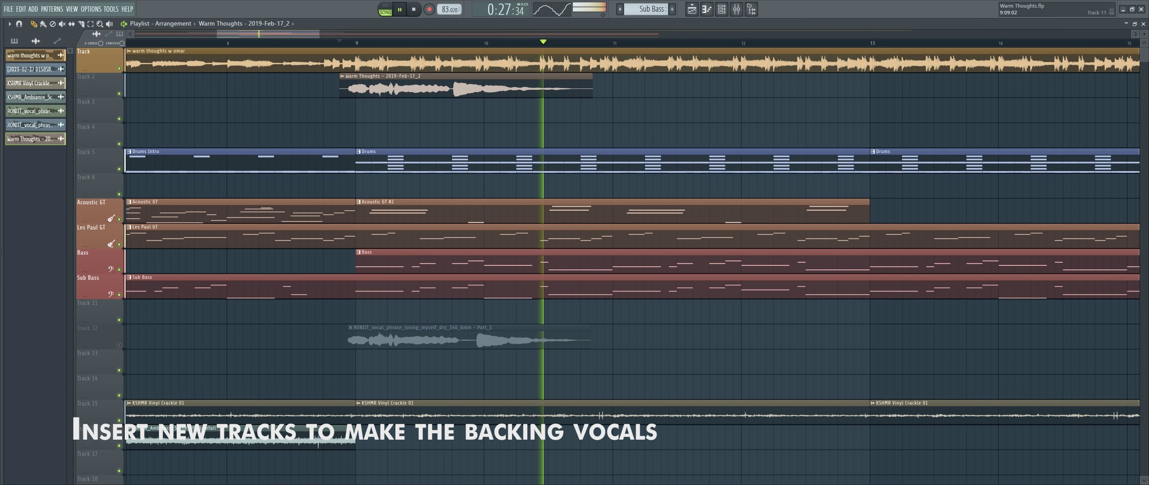
# Duplicate the recorded vocal clip right after the first one on Track 2 and play from the start of the copy.
pyautogui.moveTo(372, 86); pyautogui.dragTo(604, 86)
pyautogui.hotkey('ctrl', 'b')
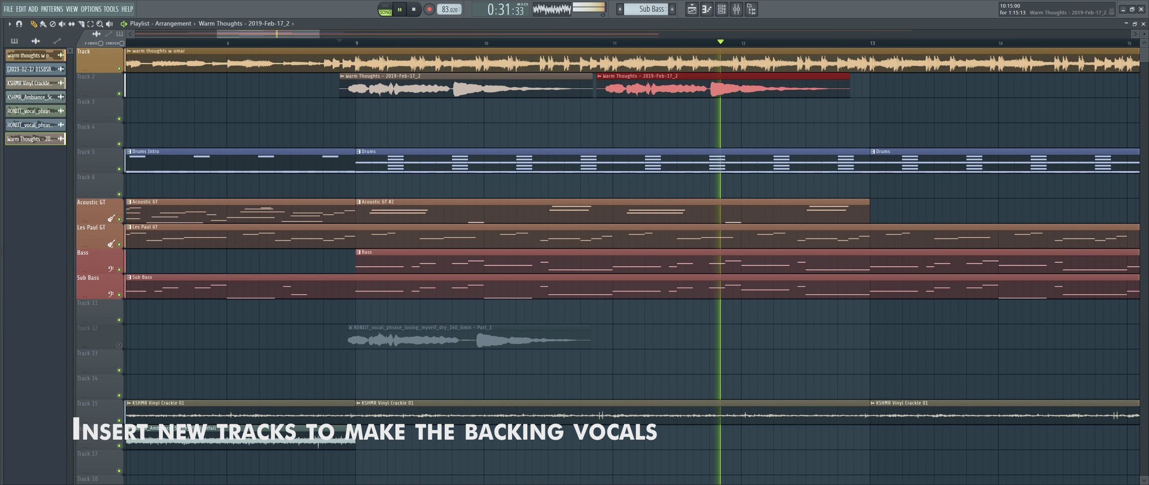
pyautogui.press('space')
pyautogui.click(599, 51)
pyautogui.press('space')
pyautogui.click(597, 42)
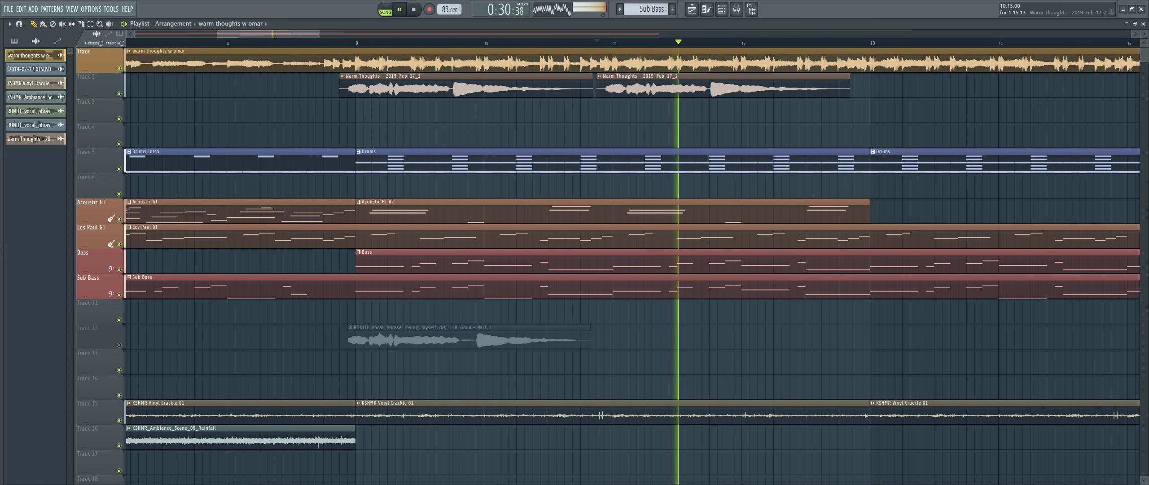
# Trim the start of the duplicated vocal clip slightly closer to bar 11 and play the phrase.
pyautogui.moveTo(597, 88); pyautogui.dragTo(605, 88)
pyautogui.press('space')
pyautogui.press('space')
pyautogui.scroll(5, 712, 88)
pyautogui.press('space')
# Slice the duplicated vocal at two points in the first half of bar 11 and play the chops.
pyautogui.press('c')
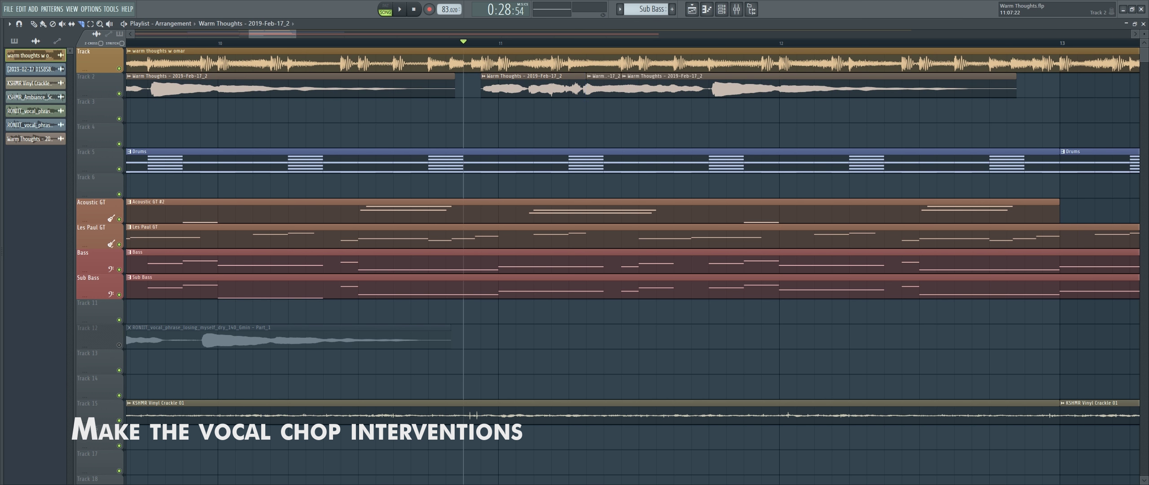
pyautogui.press('space')
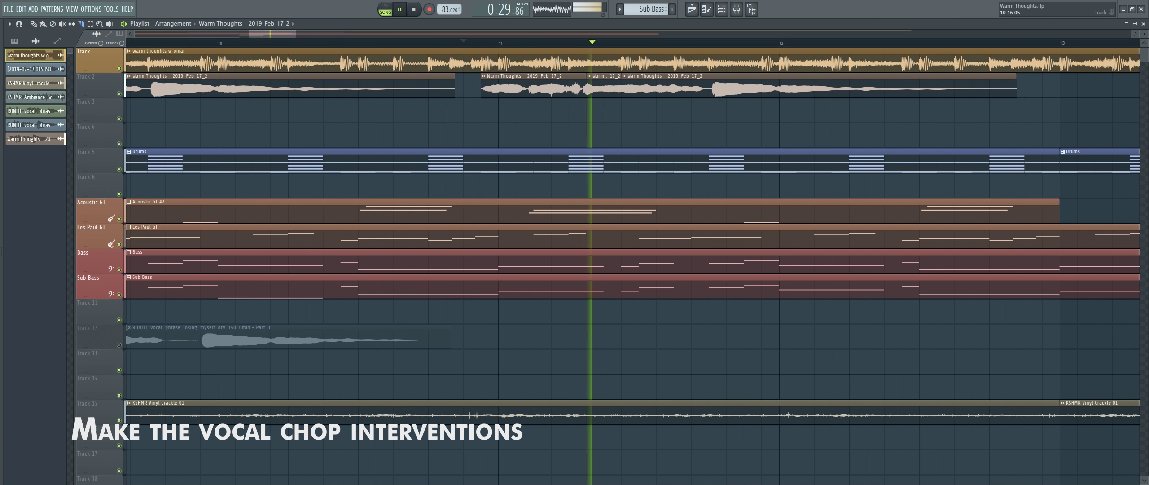
pyautogui.press('space')
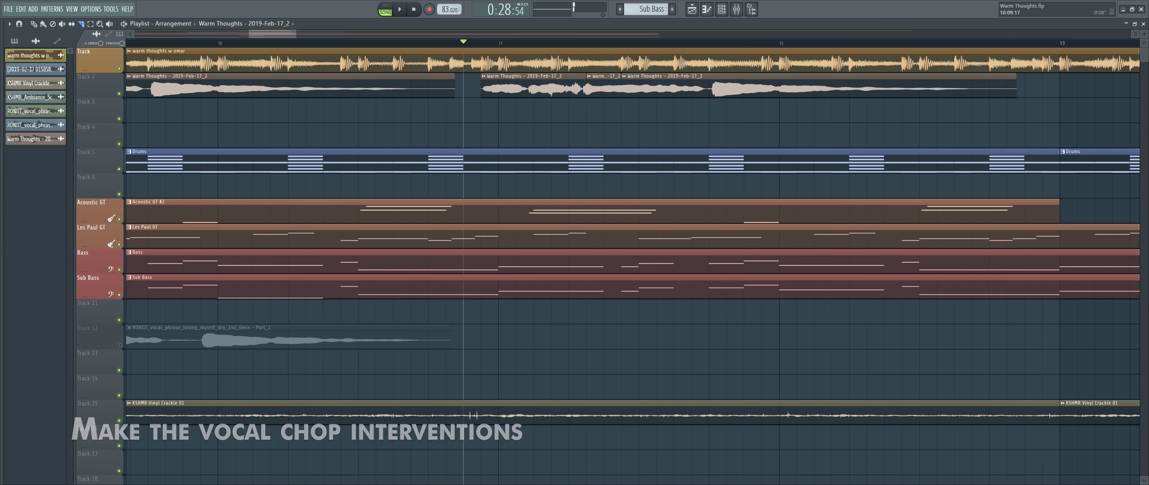
# Remove the short middle chop, layer the remaining vocal chops across Tracks 2 and 3, and copy the opening chop onto Track 3.
pyautogui.press('p')
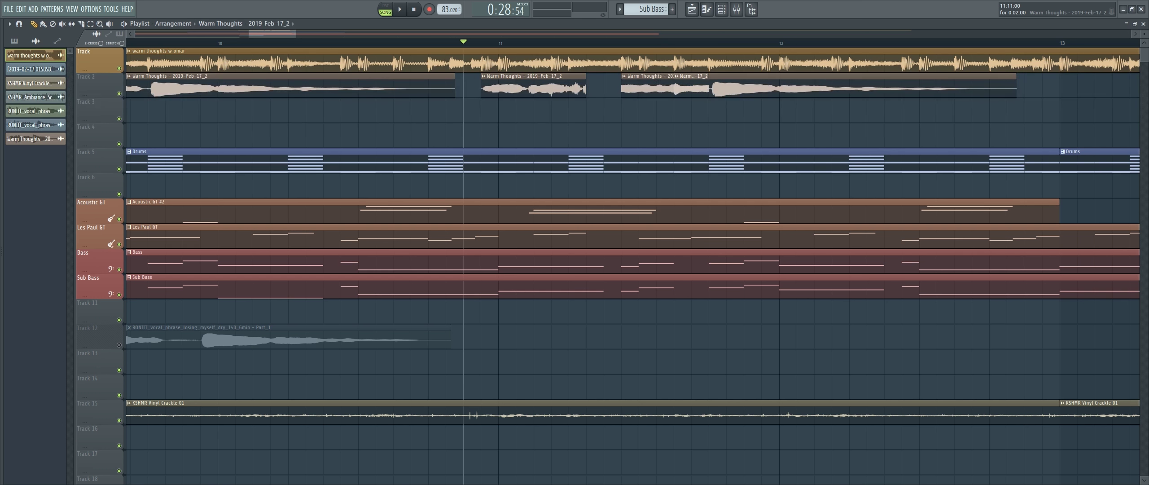
pyautogui.moveTo(785, 86); pyautogui.dragTo(785, 111)
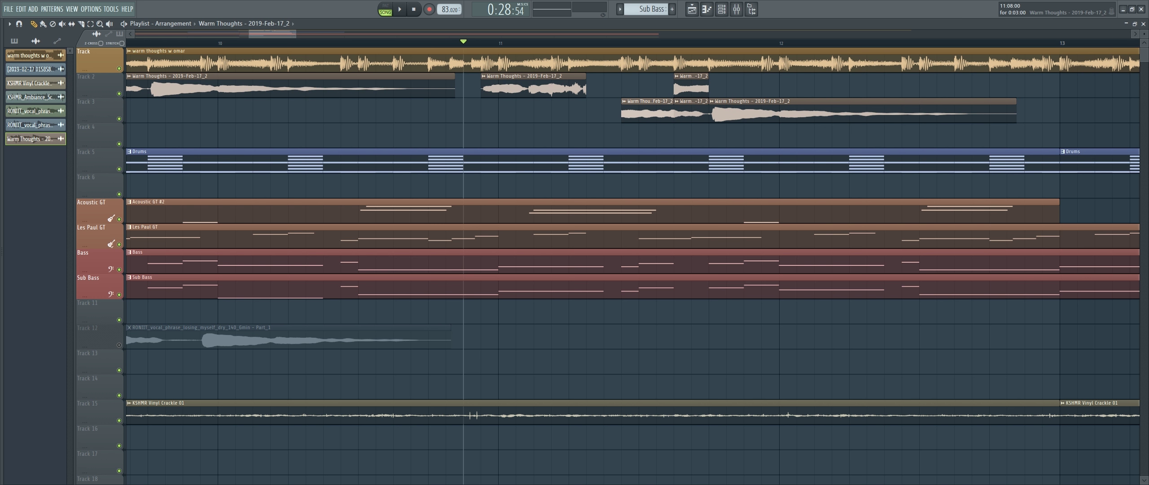
pyautogui.moveTo(647, 113); pyautogui.dragTo(647, 89)
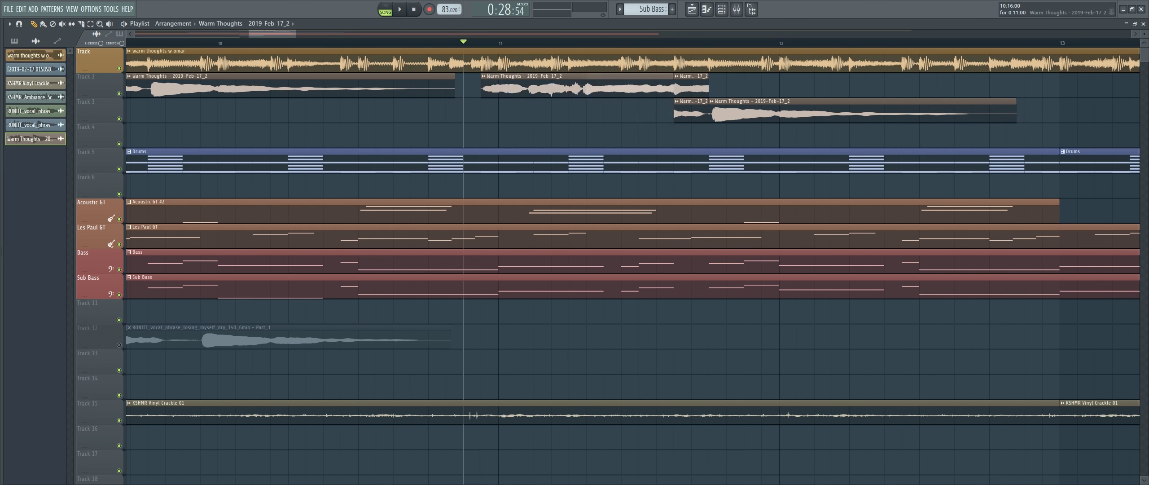
pyautogui.moveTo(534, 88); pyautogui.dragTo(533, 114)
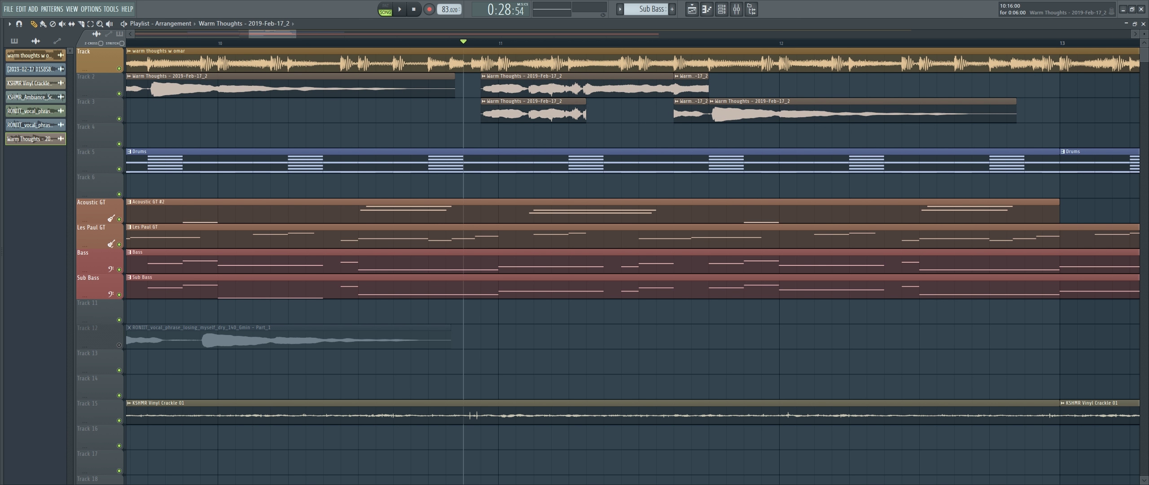
# Remove the short extra vocal clip from Track 3, move the remaining vocal clips up to Track 2, and play the phrase.
pyautogui.rightClick(534, 112)
pyautogui.moveTo(785, 114); pyautogui.dragTo(785, 89)
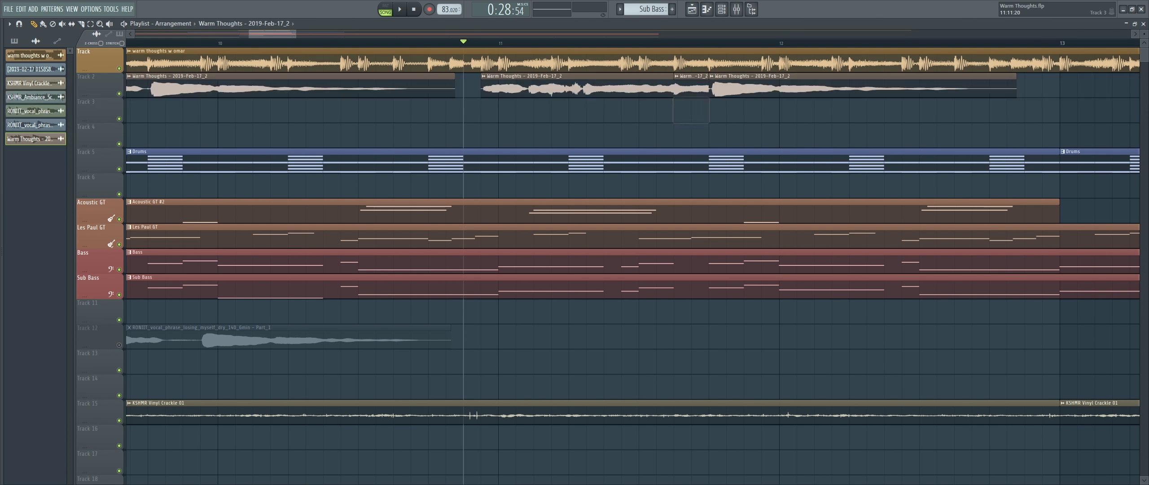
pyautogui.press('space')
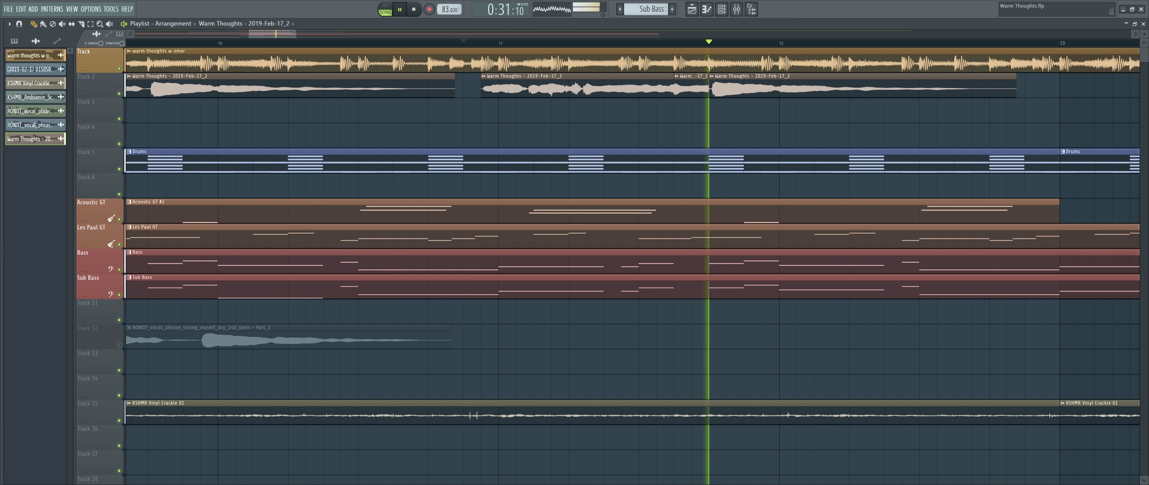
pyautogui.press('space')
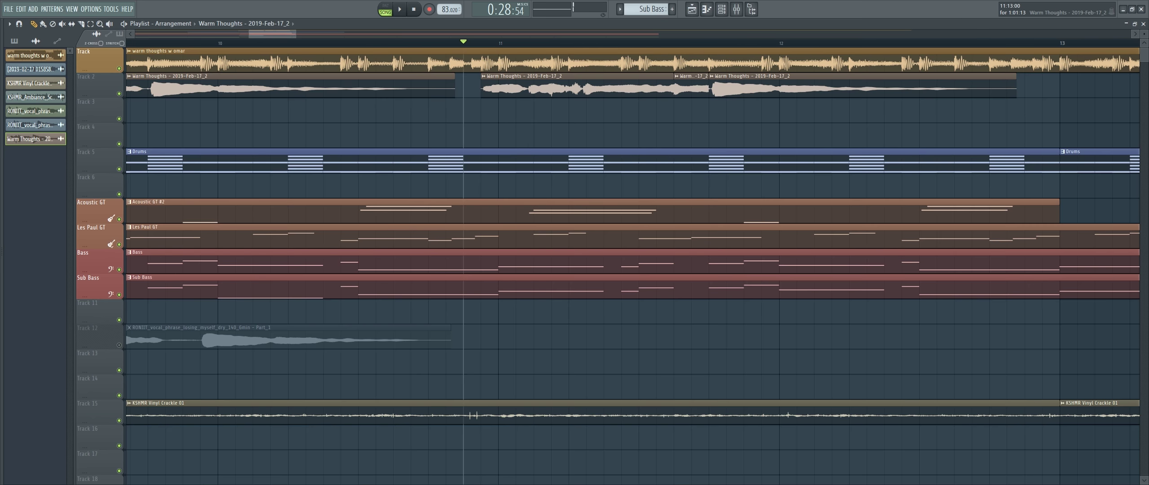
# Fine-tune the start edge of the last vocal clip on Track 2 and play back the joined phrase.
pyautogui.scroll(5, 708, 88)
pyautogui.moveTo(710, 88); pyautogui.dragTo(714, 89)
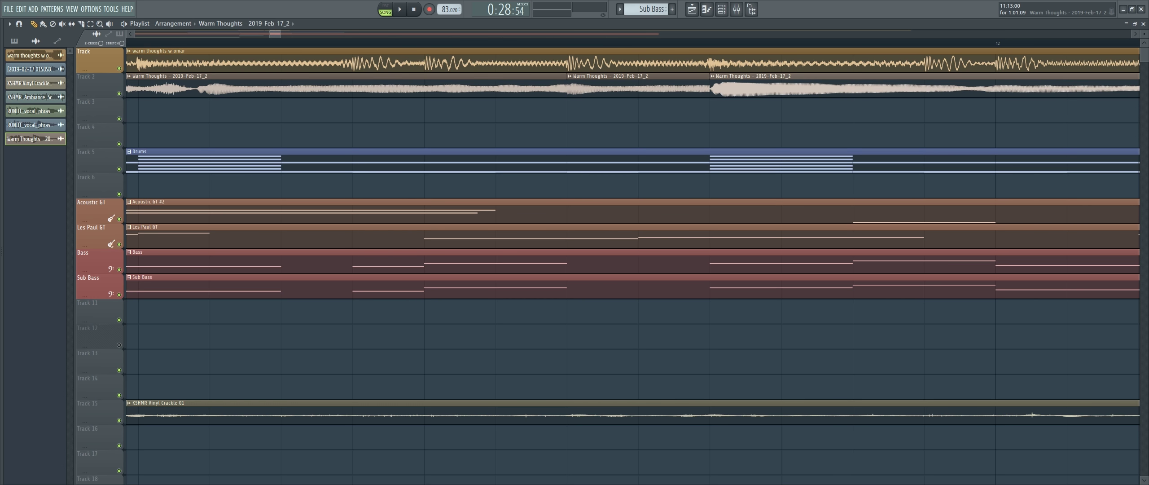
pyautogui.scroll(-7, 713, 88)
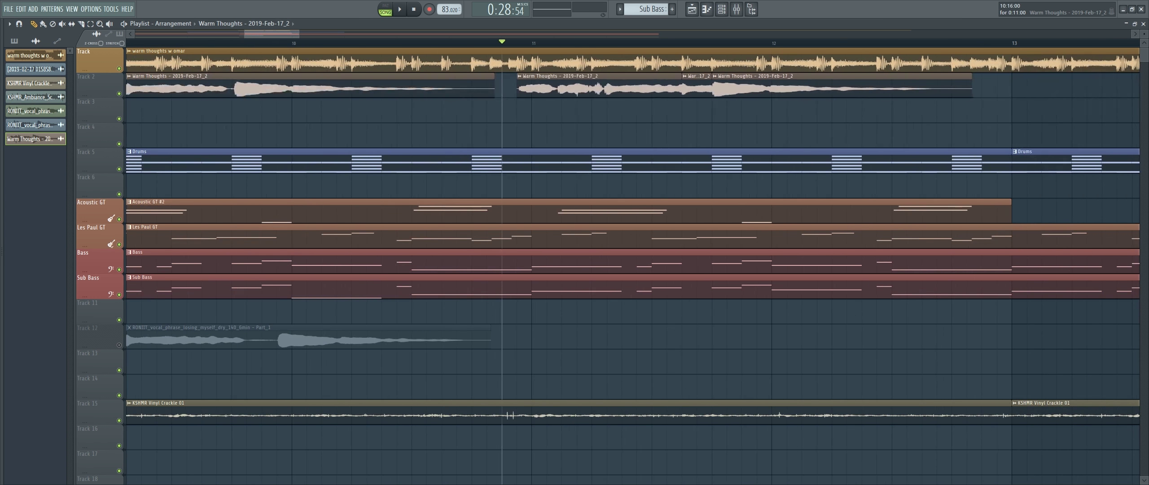
pyautogui.press('space')
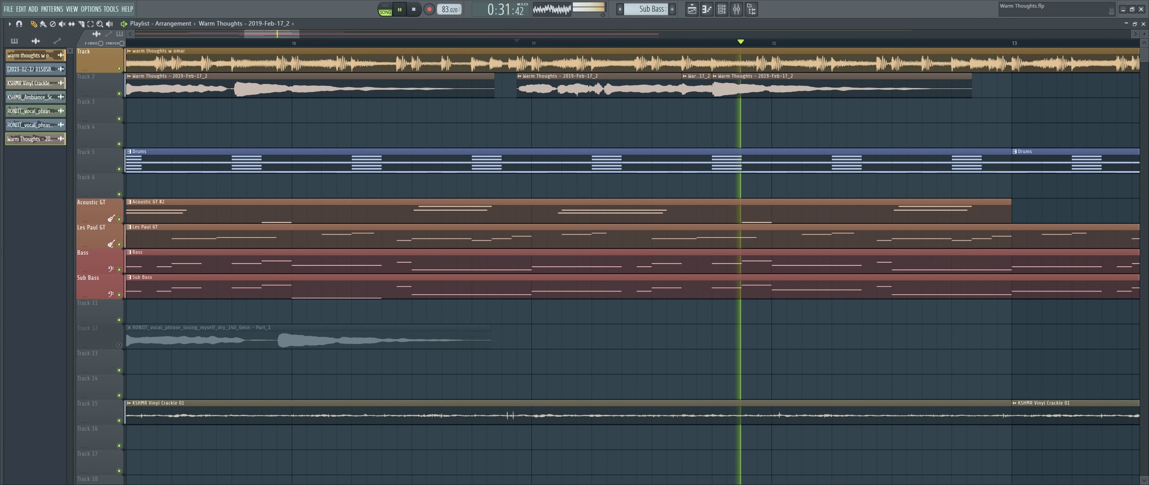
pyautogui.scroll(-4, 516, 89)
pyautogui.scroll(-4, 518, 88)
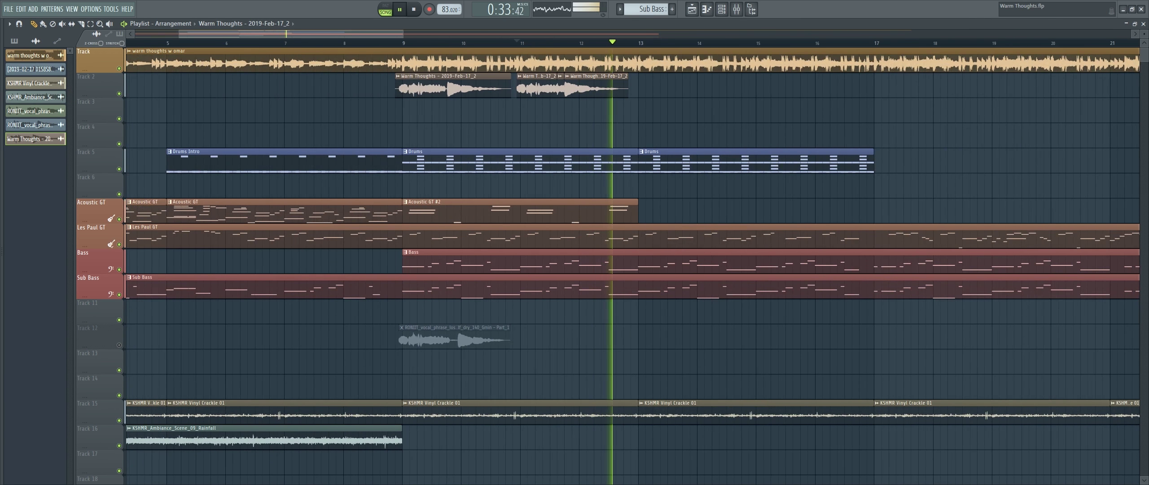
pyautogui.press('space')
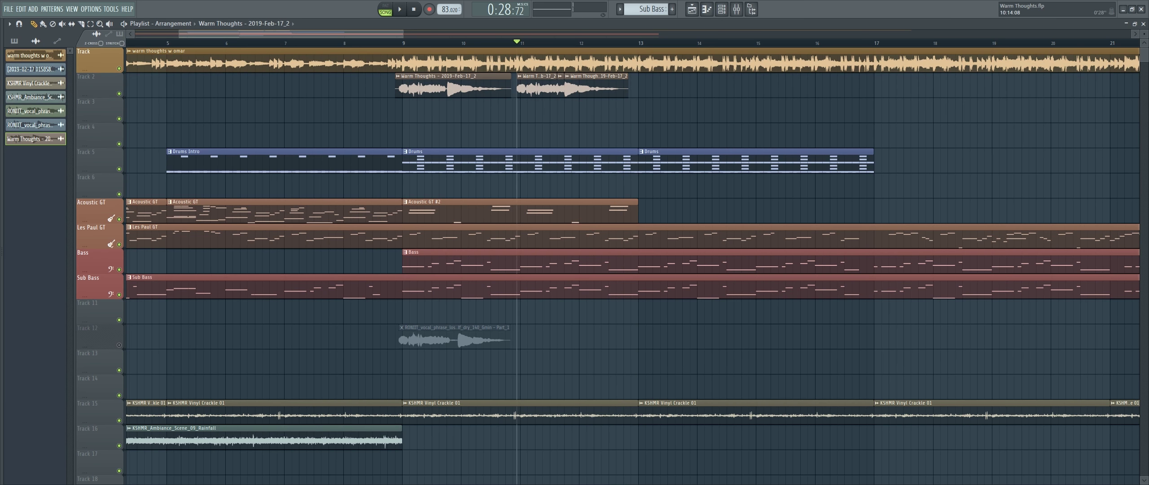
# Replace the muted vocal clip on Track 12 with a unique-sample duplicate of the first vocal clip on Track 3.
pyautogui.rightClick(467, 338)
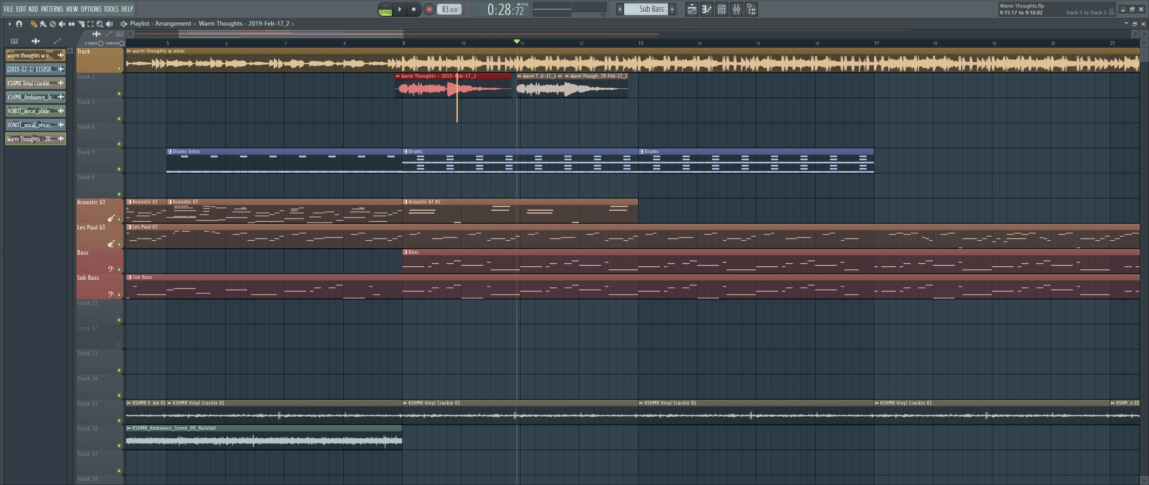
pyautogui.moveTo(449, 88); pyautogui.dragTo(449, 112)
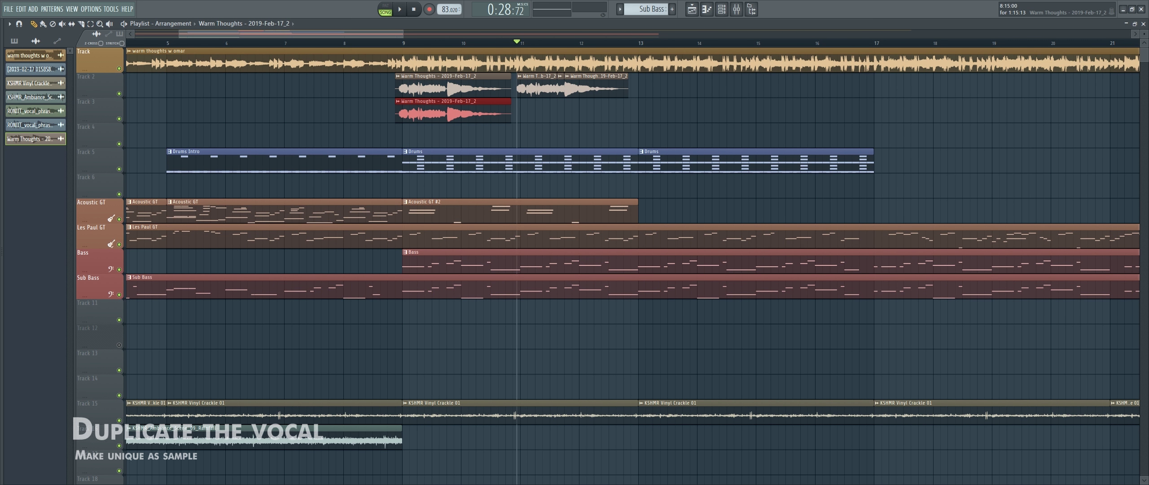
pyautogui.click(398, 102)
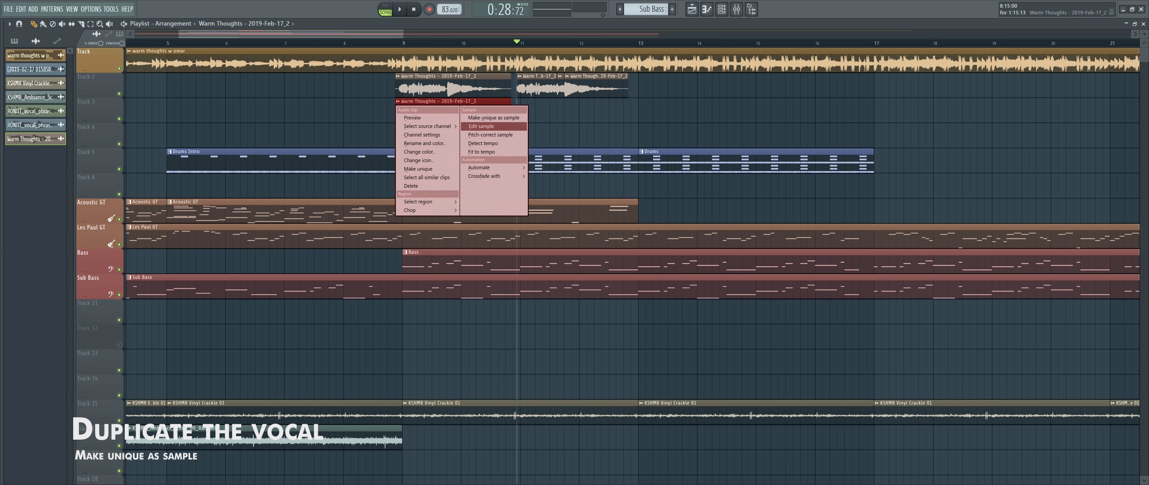
pyautogui.click(493, 117)
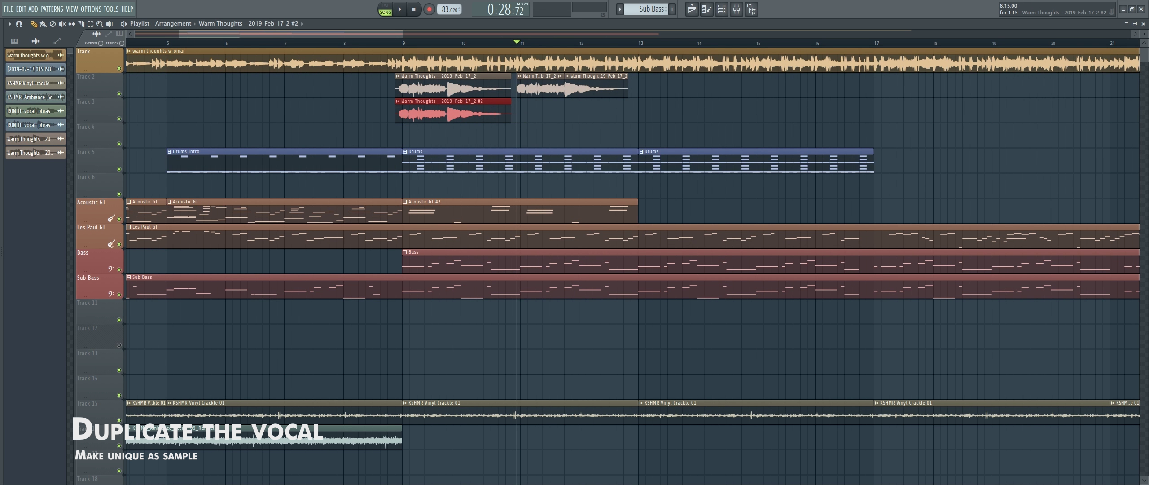
# Clear the old name from mixer insert 10 and route the duplicated Track 3 vocal to that insert.
pyautogui.doubleClick(414, 112)
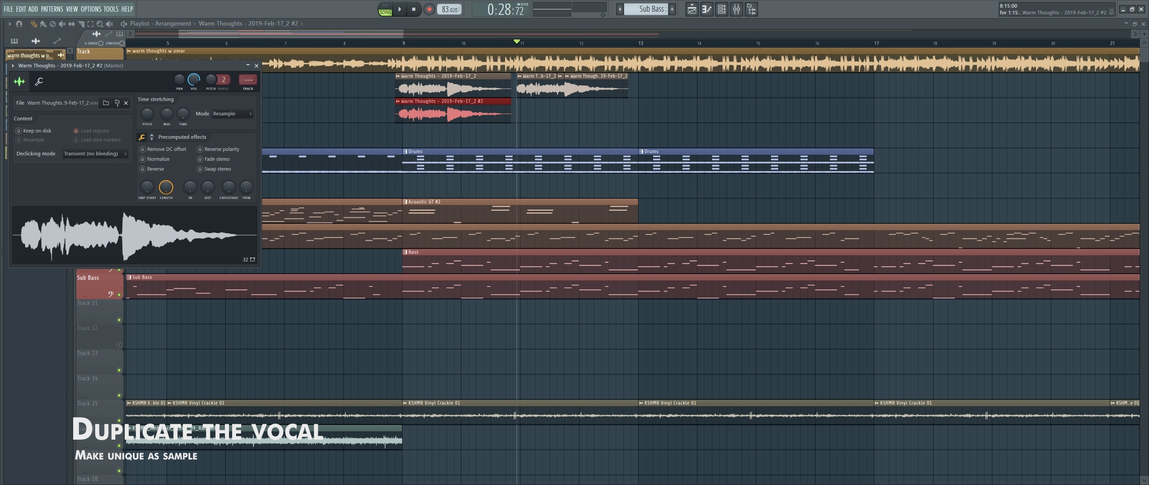
pyautogui.hotkey('ctrl', 'l')
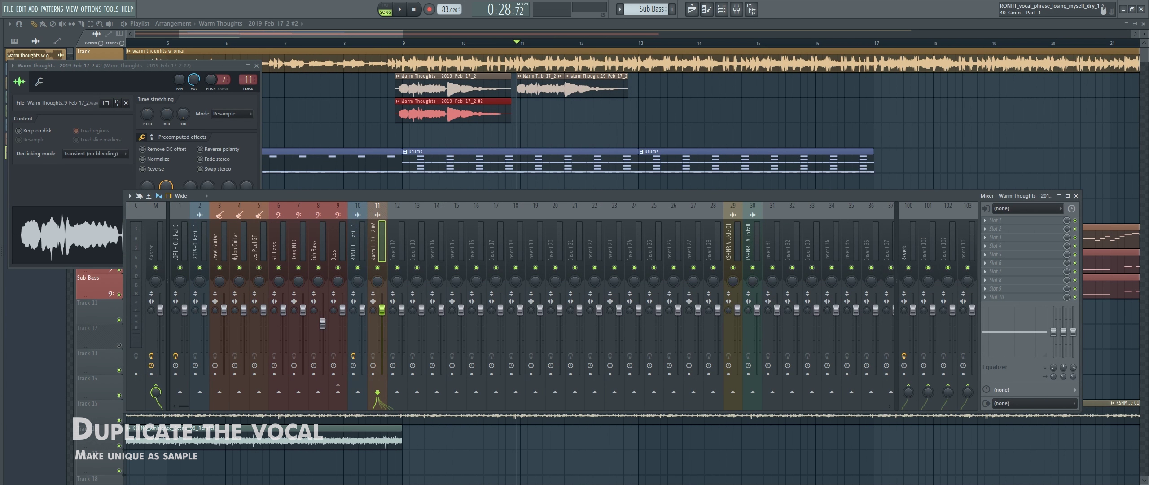
pyautogui.rightClick(357, 251)
pyautogui.click(399, 320)
pyautogui.press('Return')
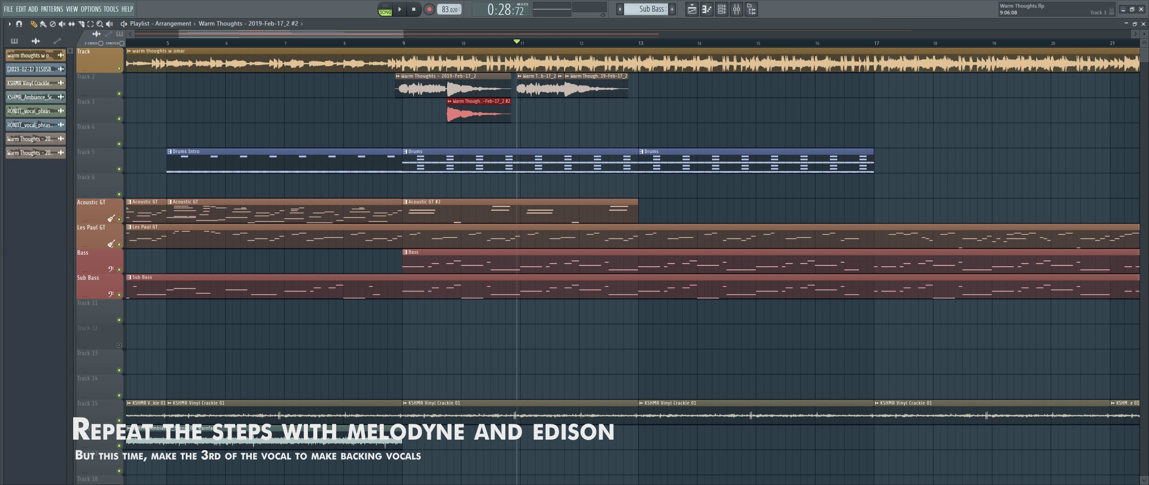
pyautogui.doubleClick(478, 101)
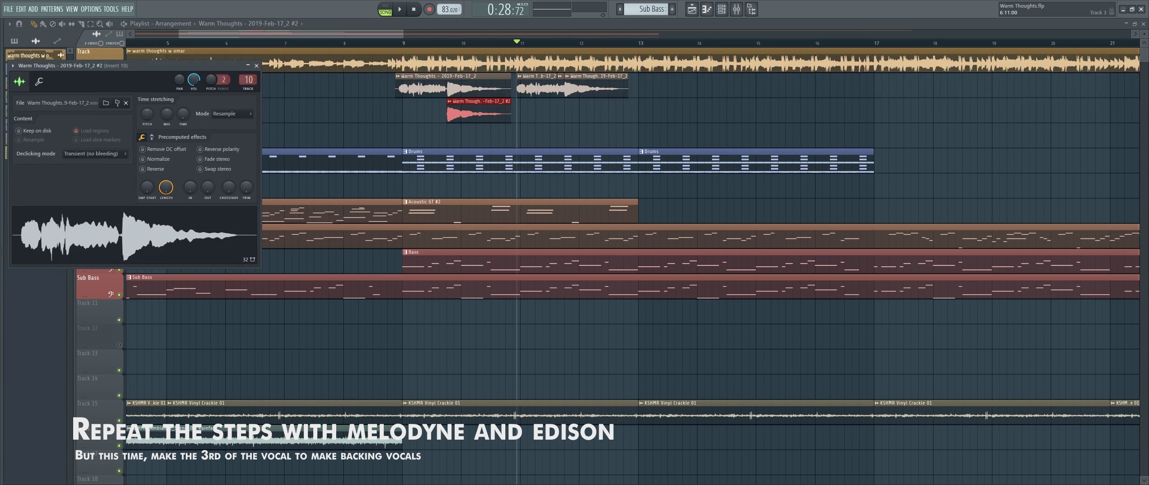
pyautogui.click(256, 66)
# Solo the first track and move the trimmed vocal duplicate on Track 3 under the final clip of the second phrase.
pyautogui.rightClick(119, 68)
pyautogui.press('space')
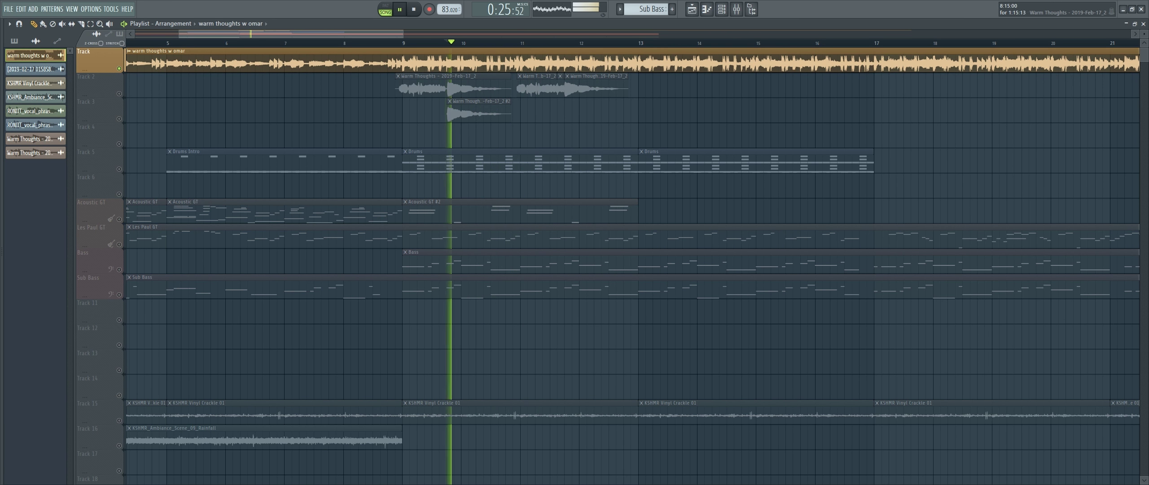
pyautogui.moveTo(471, 112); pyautogui.dragTo(588, 111)
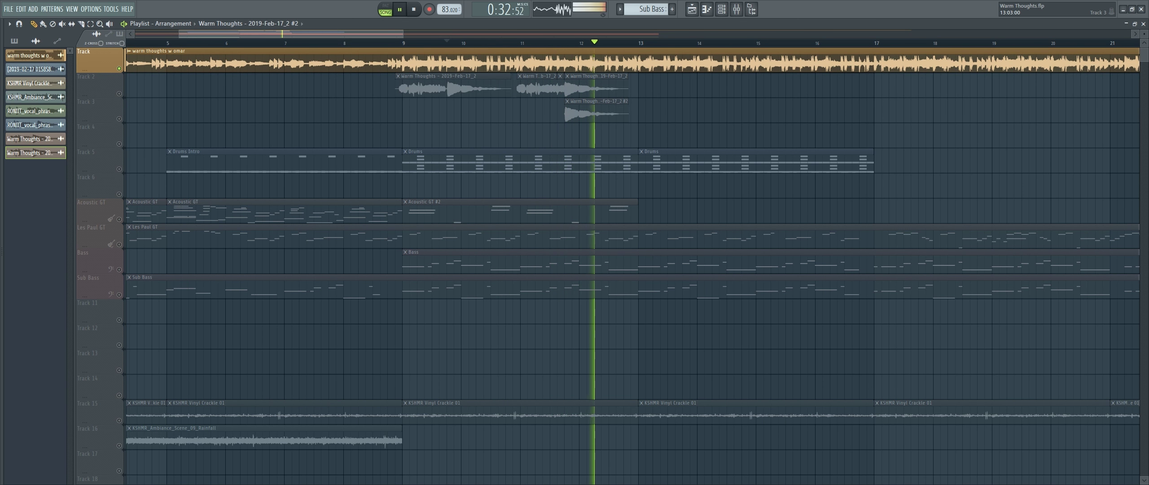
pyautogui.press('space')
# Open Melodyne on mixer insert 10, unmute Track 3 and arm Melodyne's Transfer.
pyautogui.doubleClick(596, 112)
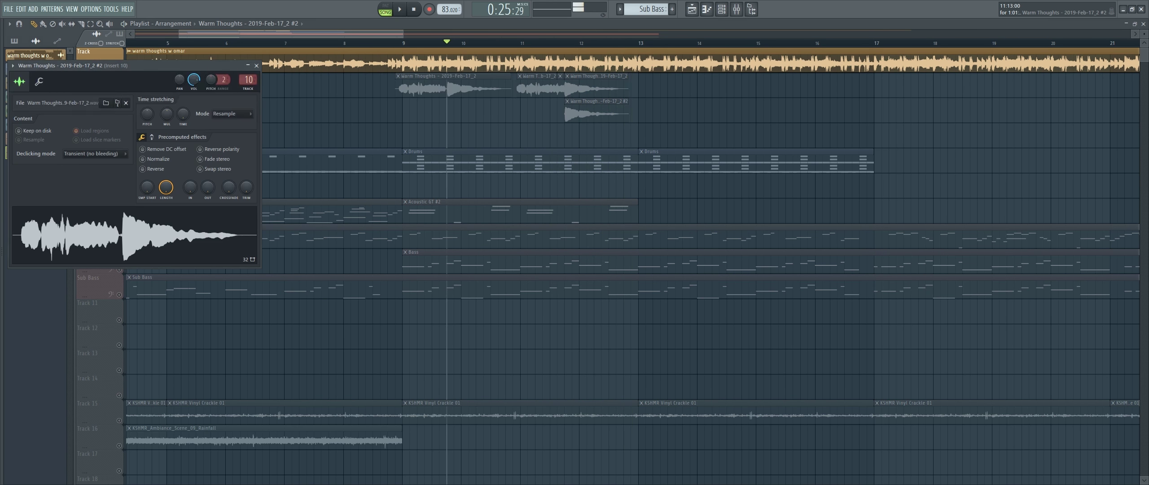
pyautogui.doubleClick(249, 80)
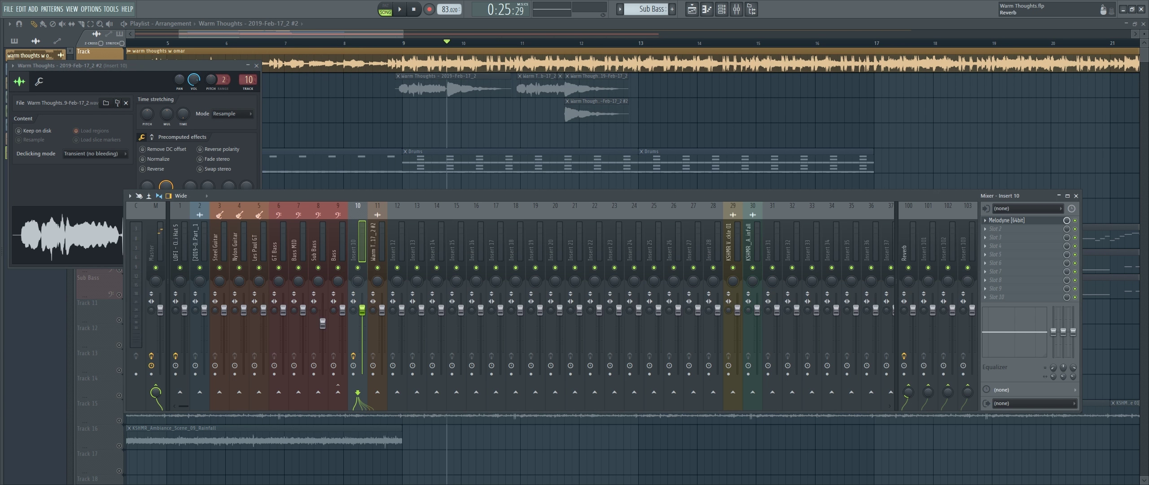
pyautogui.click(1006, 220)
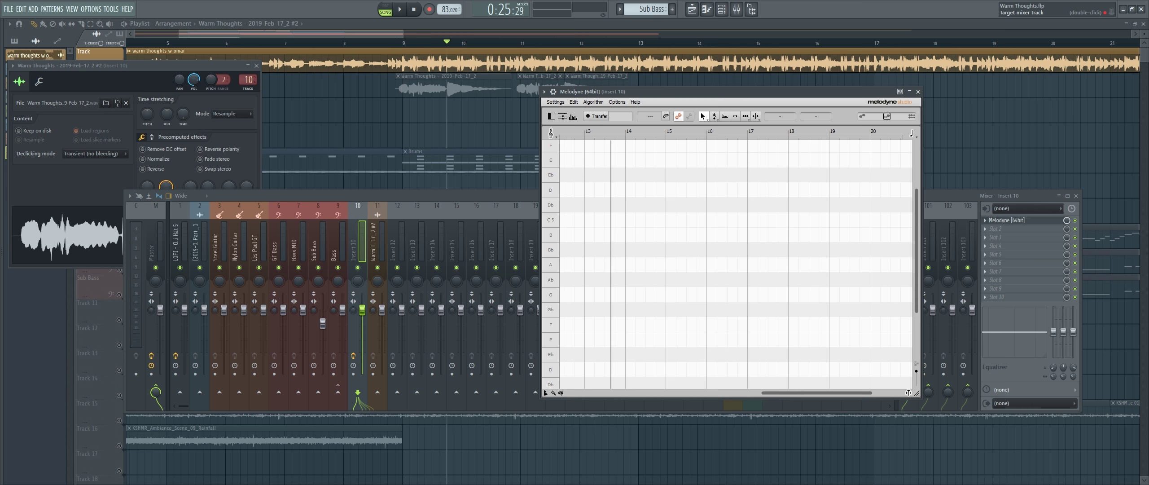
pyautogui.click(256, 66)
pyautogui.click(118, 118)
pyautogui.press('Tab')
pyautogui.click(599, 116)
# Transfer the Track 3 vocal into Melodyne by playing the song from just before the clip.
pyautogui.moveTo(637, 91); pyautogui.dragTo(595, 168)
pyautogui.click(557, 43)
pyautogui.press('space')
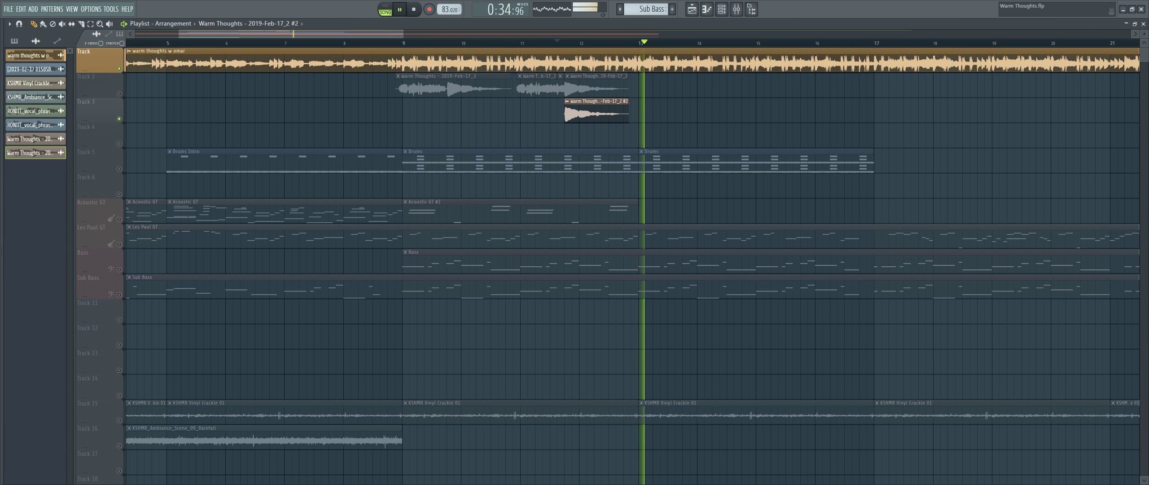
pyautogui.press('space')
pyautogui.press('Tab')
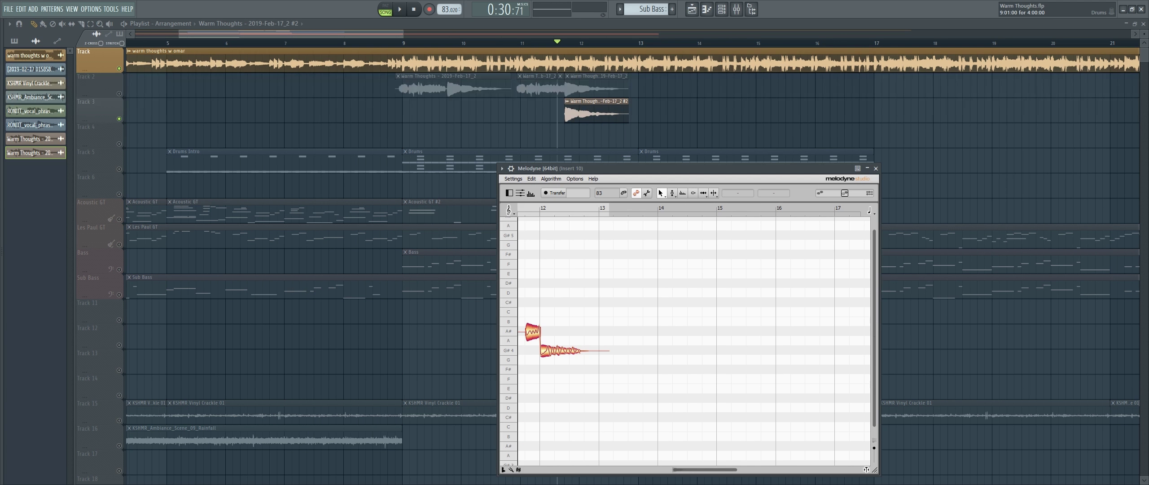
# Lower the two vocal notes in Melodyne to F# and F as a backing harmony, and close the editor.
pyautogui.moveTo(615, 169); pyautogui.dragTo(642, 121)
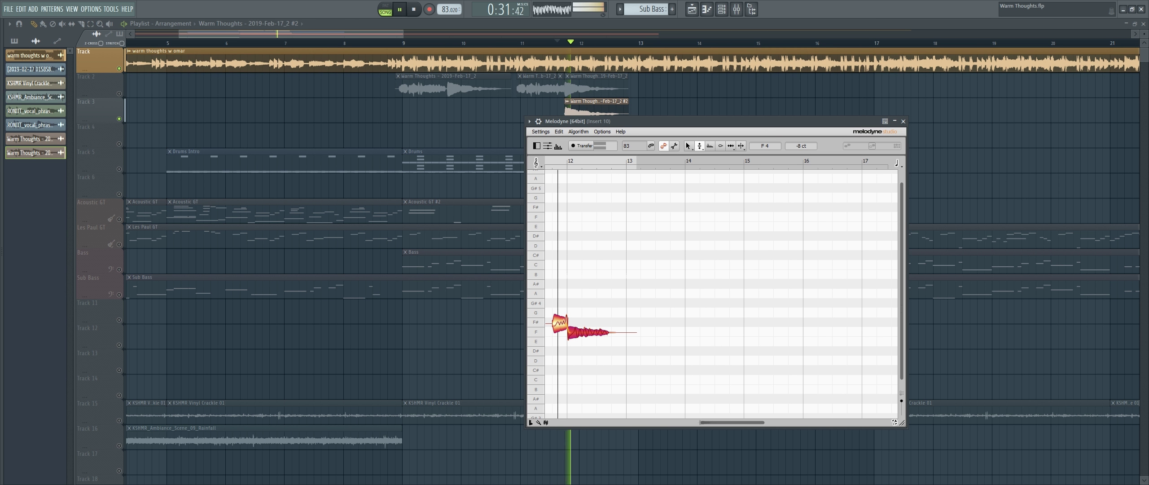
pyautogui.click(902, 121)
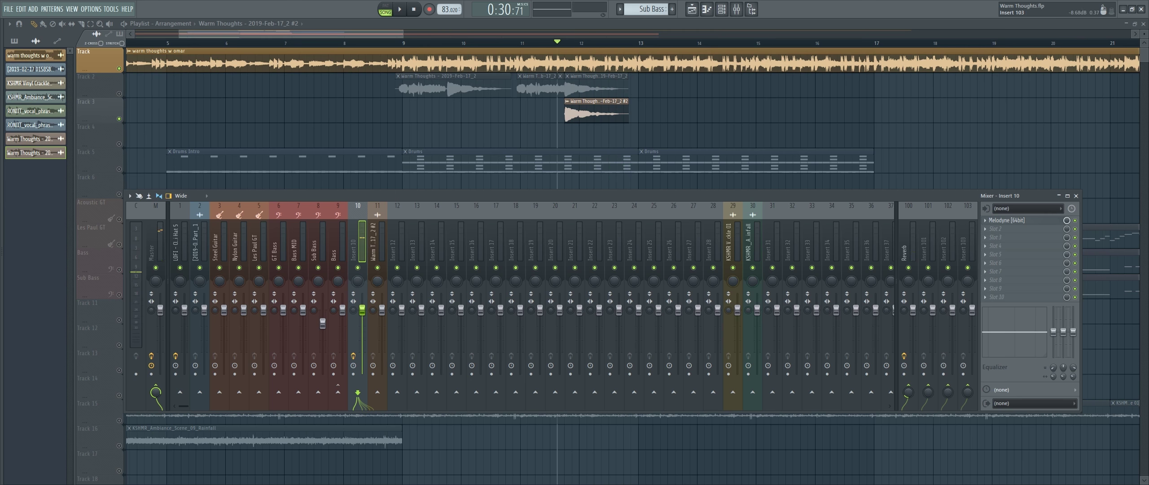
# Load Edison on mixer insert 10 and record the retuned Track 3 vocal with it.
pyautogui.hotkey('ctrl', 'e')
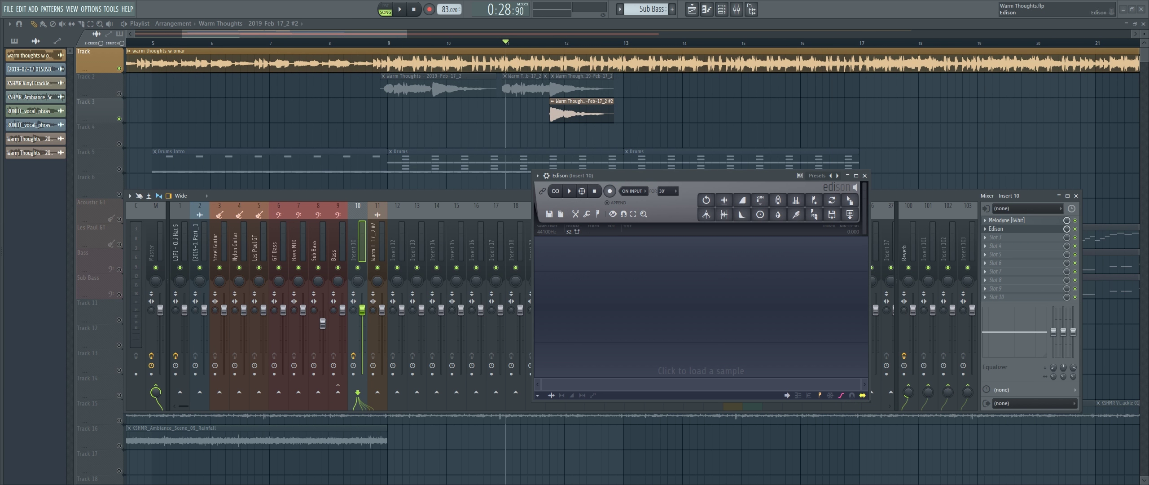
pyautogui.press('F9')
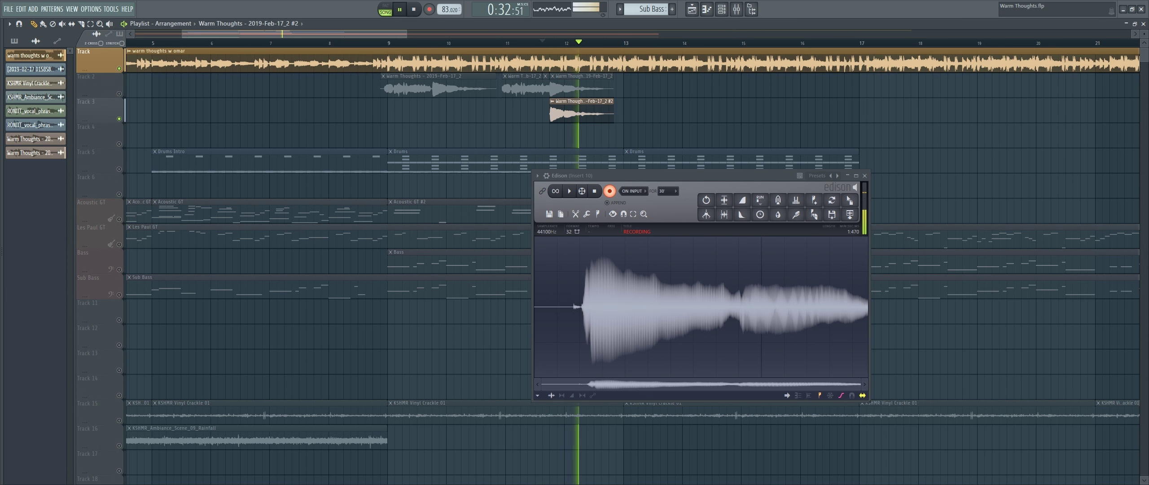
pyautogui.press('space')
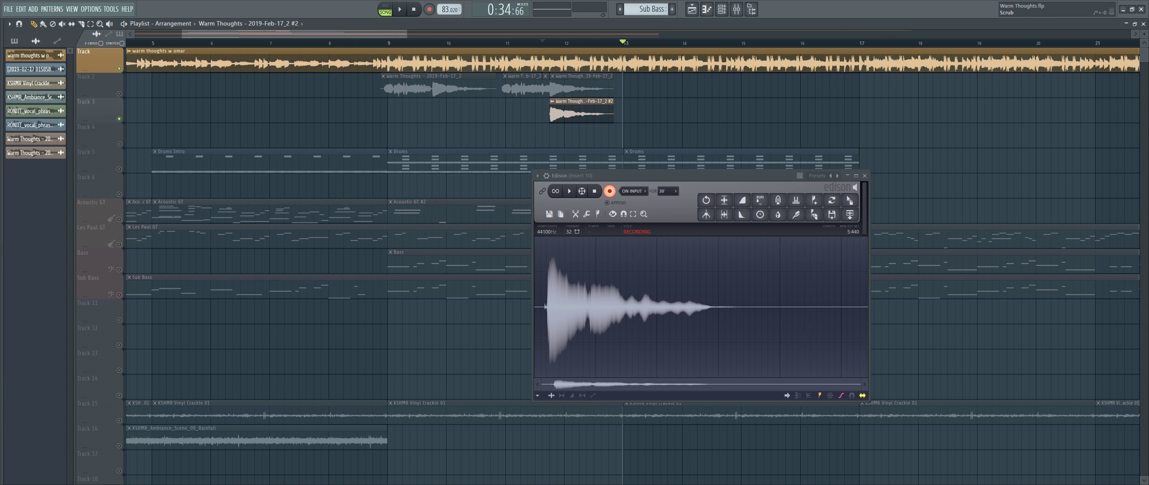
pyautogui.click(569, 191)
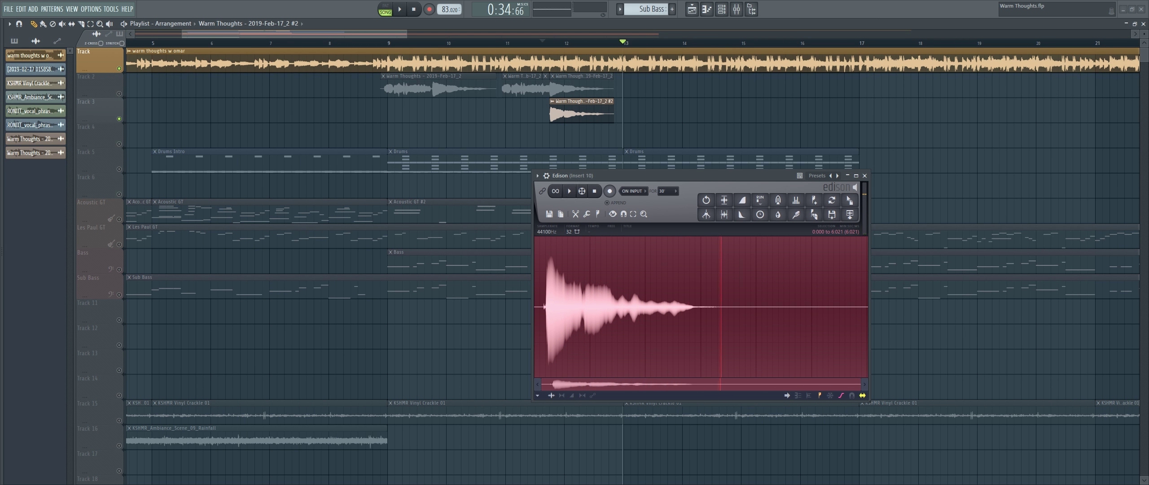
# Place the Edison recording in the playlist so that it replaces the old vocal duplicate on Track 3.
pyautogui.moveTo(849, 201); pyautogui.dragTo(553, 135)
pyautogui.scroll(2, 557, 134)
pyautogui.rightClick(558, 112)
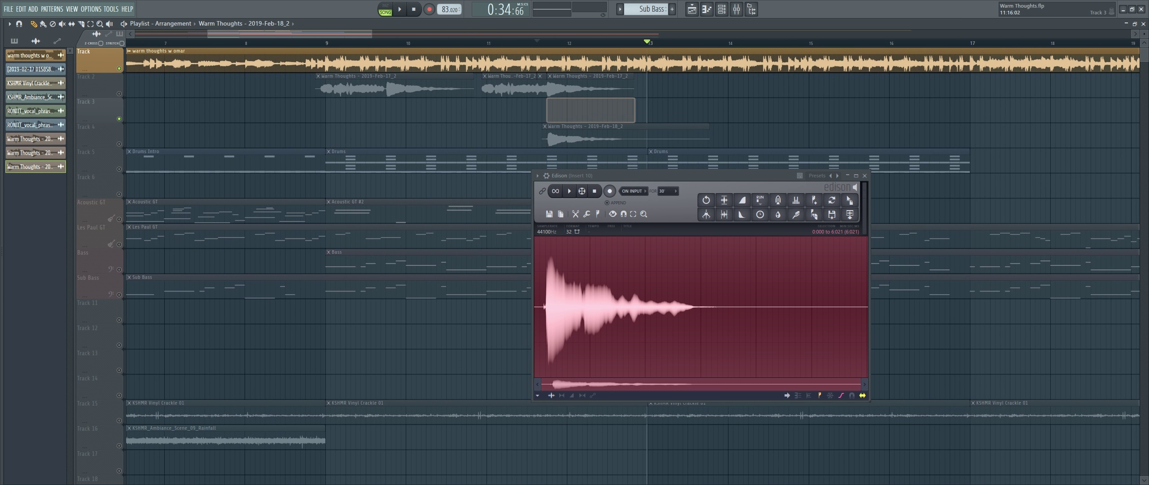
pyautogui.moveTo(558, 134); pyautogui.dragTo(553, 112)
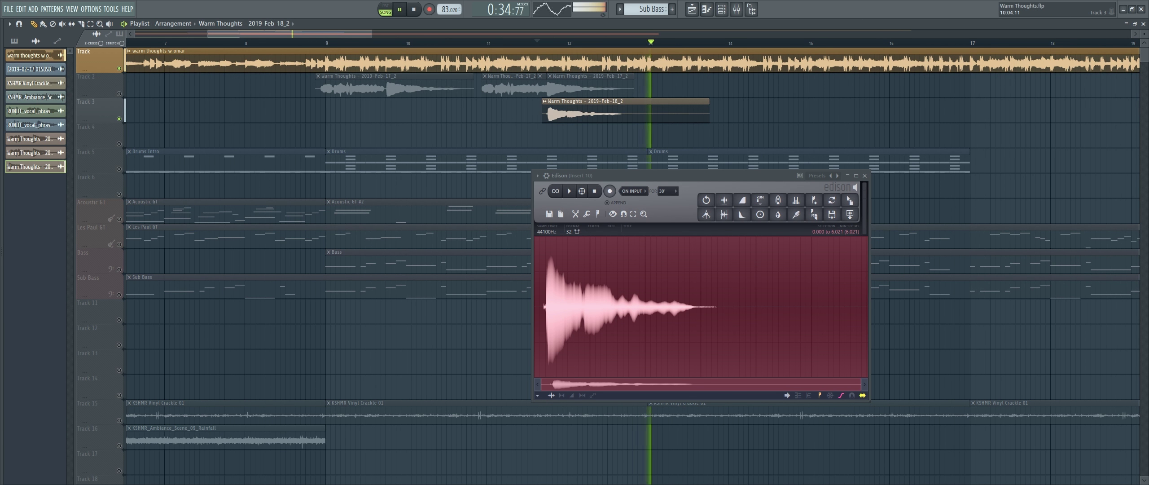
pyautogui.press('space')
# Unmute Track 2 and play the lead and backing vocals together from just before bar 9.
pyautogui.click(119, 93)
pyautogui.click(311, 43)
pyautogui.press('space')
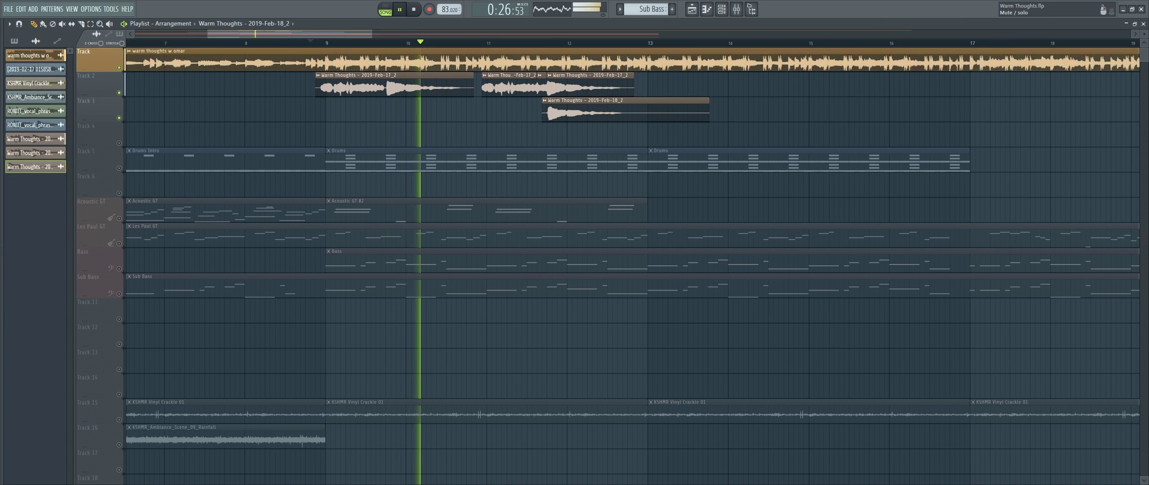
# Mute the first track and make all the other tracks audible to hear the vocals in the full arrangement.
pyautogui.click(119, 67)
pyautogui.rightClick(119, 68)
pyautogui.rightClick(119, 67)
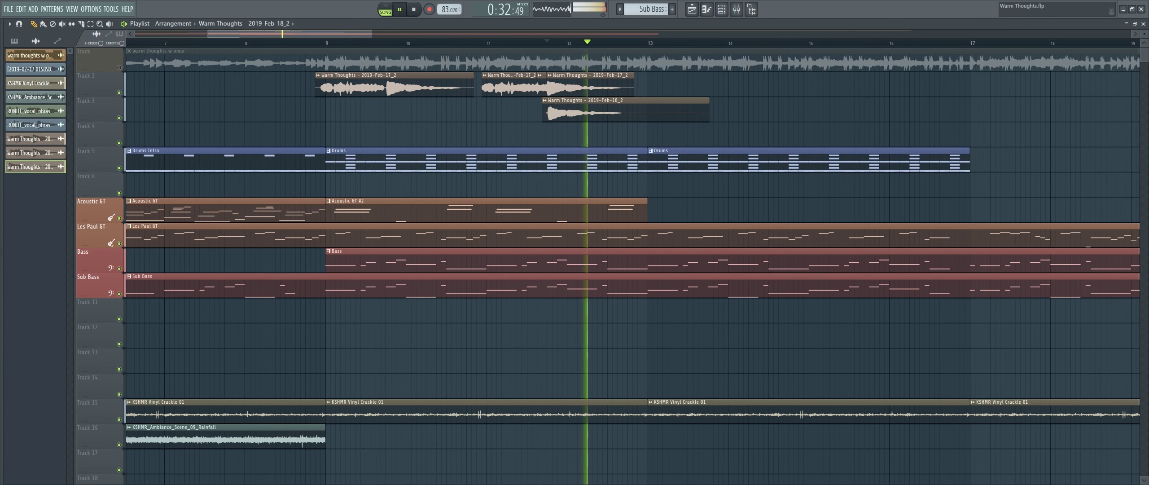
# Lower the channel volume of the Track 3 backing vocal slightly while auditioning it repeatedly against the arrangement.
pyautogui.doubleClick(584, 108)
pyautogui.press('space')
pyautogui.moveTo(206, 92)
pyautogui.mouseDown()
pyautogui.moveTo(206, 117)
pyautogui.moveTo(206, 99)
pyautogui.mouseUp()
pyautogui.press('space')
pyautogui.press('space')
pyautogui.press('space')
pyautogui.press('space')
pyautogui.press('space')
pyautogui.press('space')
pyautogui.press('space')
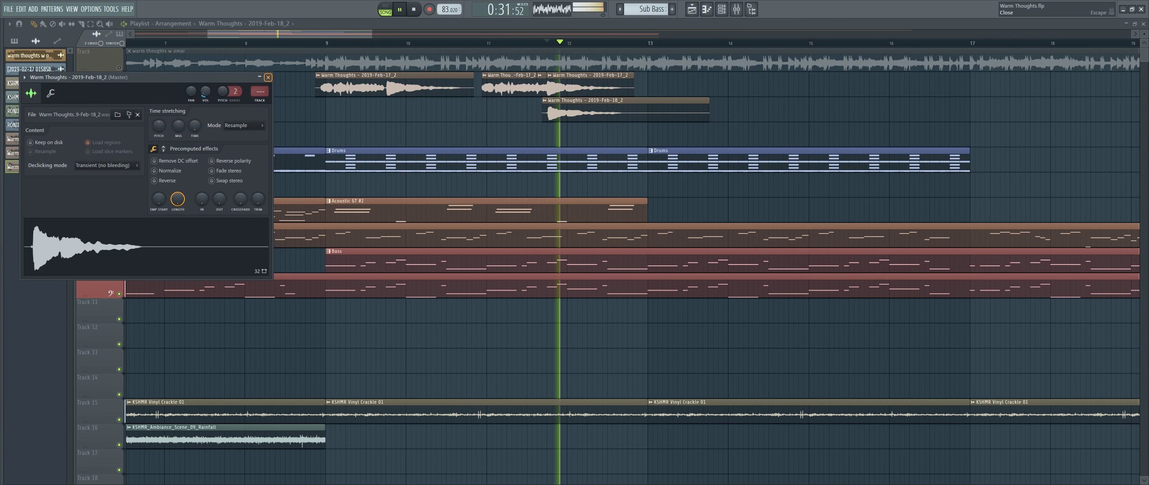
pyautogui.click(268, 77)
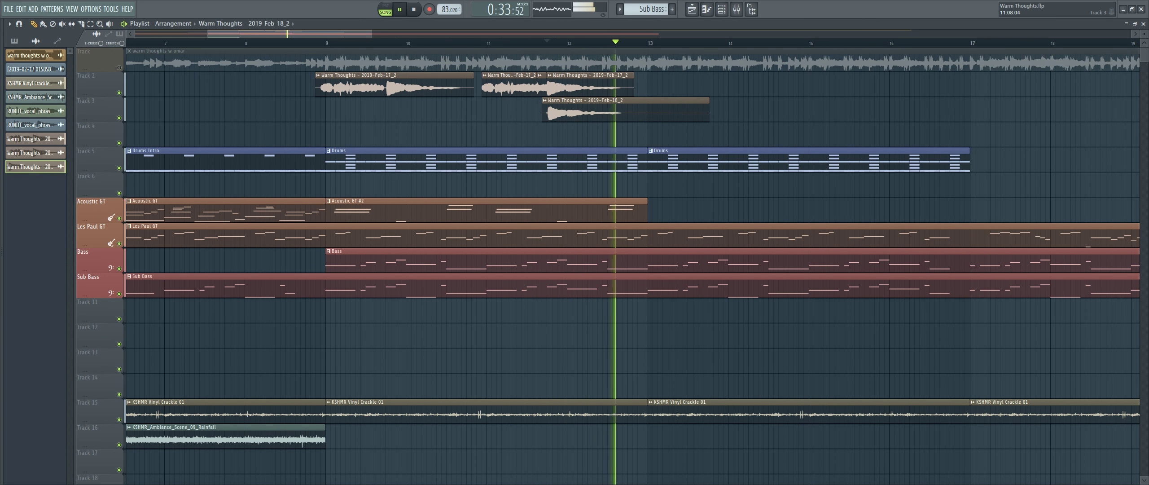
# Trim the Track 3 backing vocal to end at bar 13, and place a copy of the last vocal note on Track 2 after it.
pyautogui.press('space')
pyautogui.moveTo(708, 111); pyautogui.dragTo(659, 111)
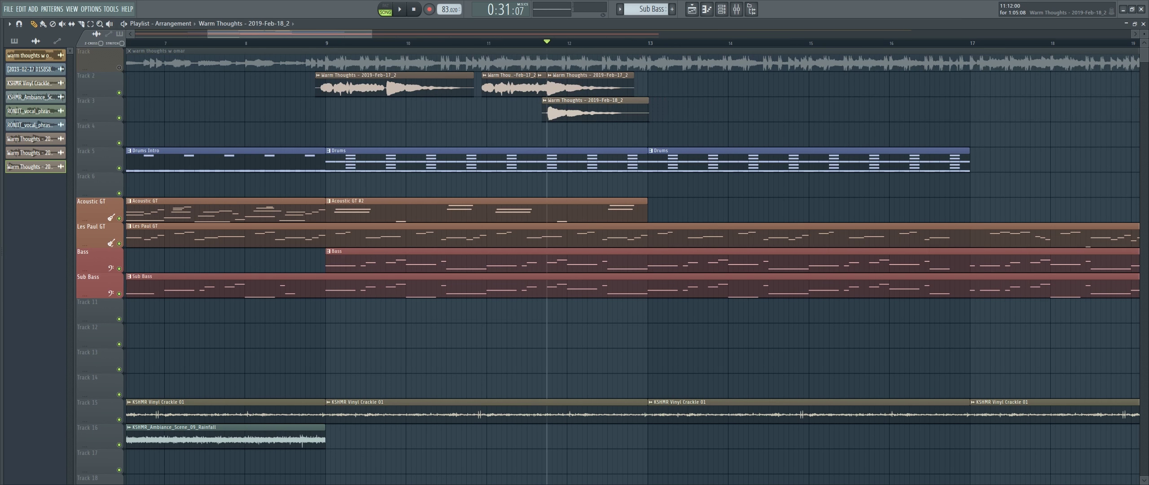
pyautogui.scroll(5, 621, 112)
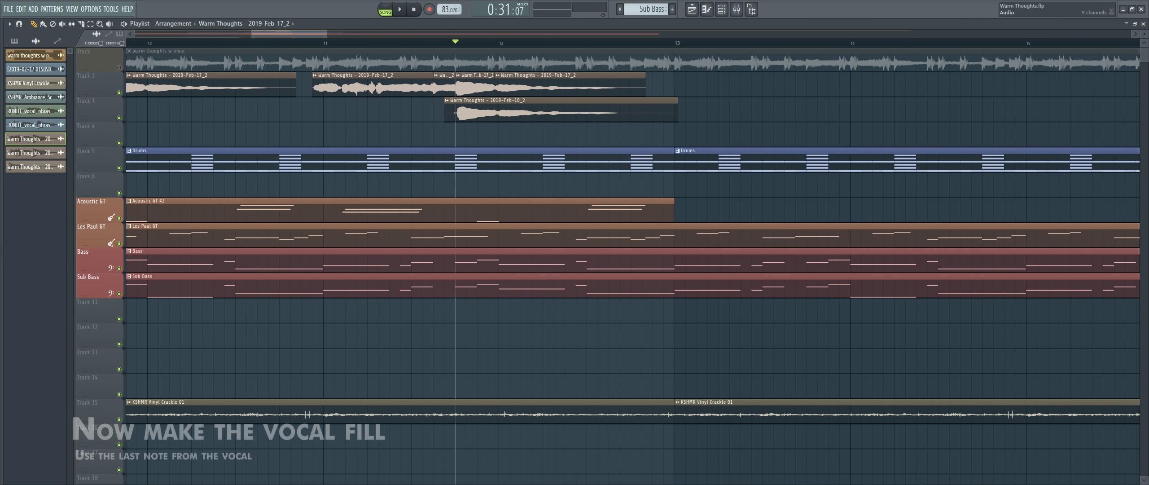
pyautogui.click(732, 86)
pyautogui.click(728, 42)
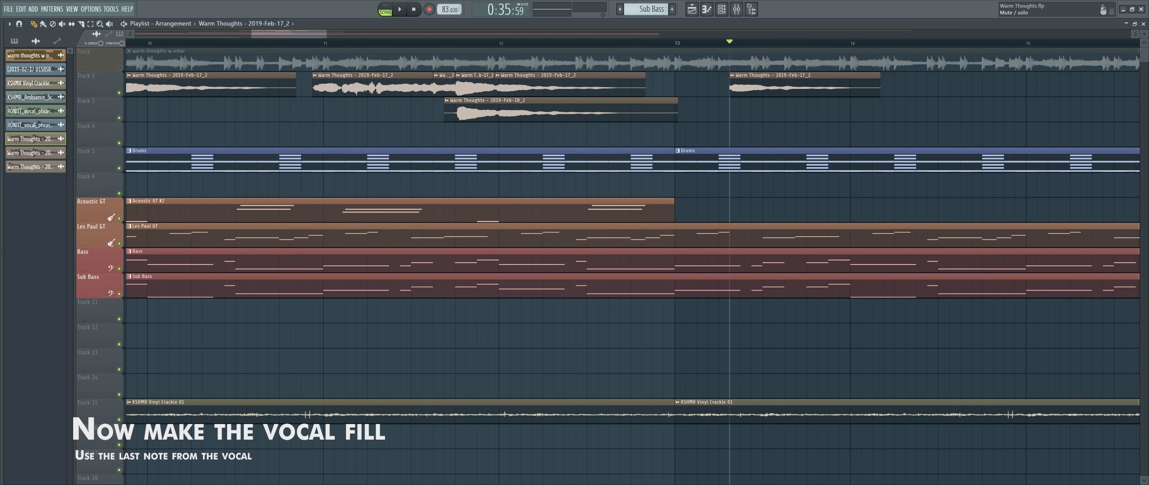
# Solo Track 2 and trim the start of the new vocal note clip slightly while auditioning it.
pyautogui.rightClick(119, 93)
pyautogui.press('space')
pyautogui.press('space')
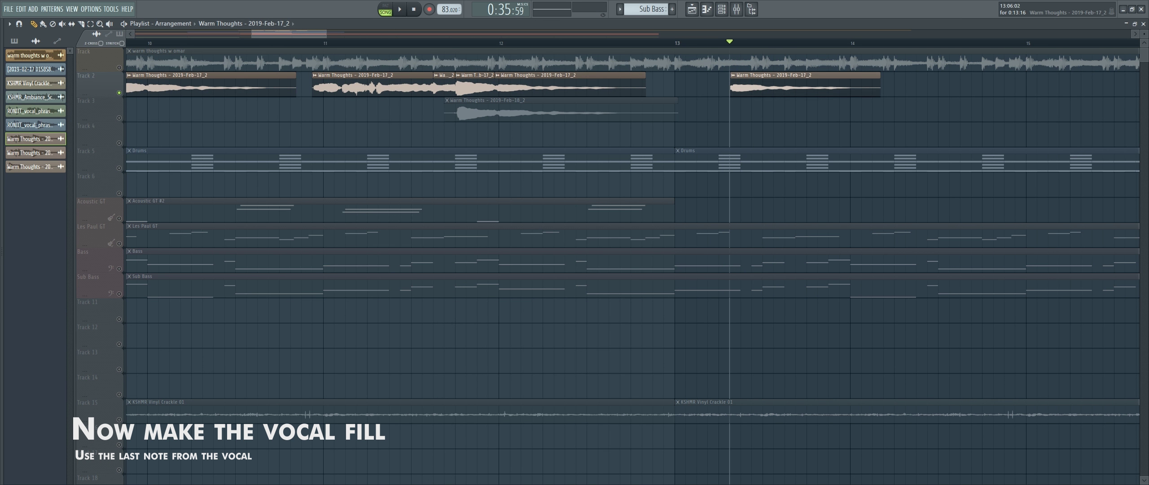
pyautogui.press('space')
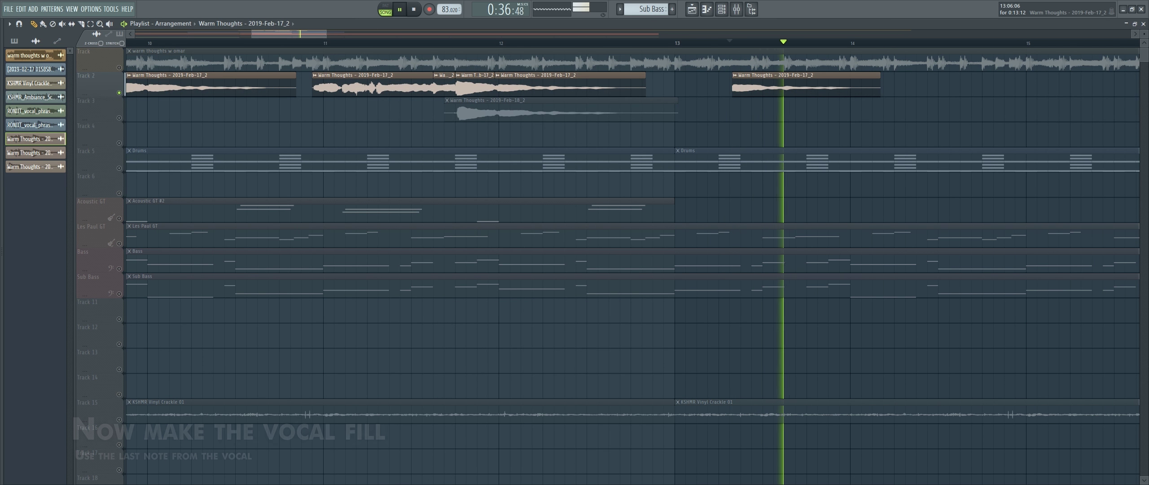
pyautogui.press('space')
pyautogui.press('space')
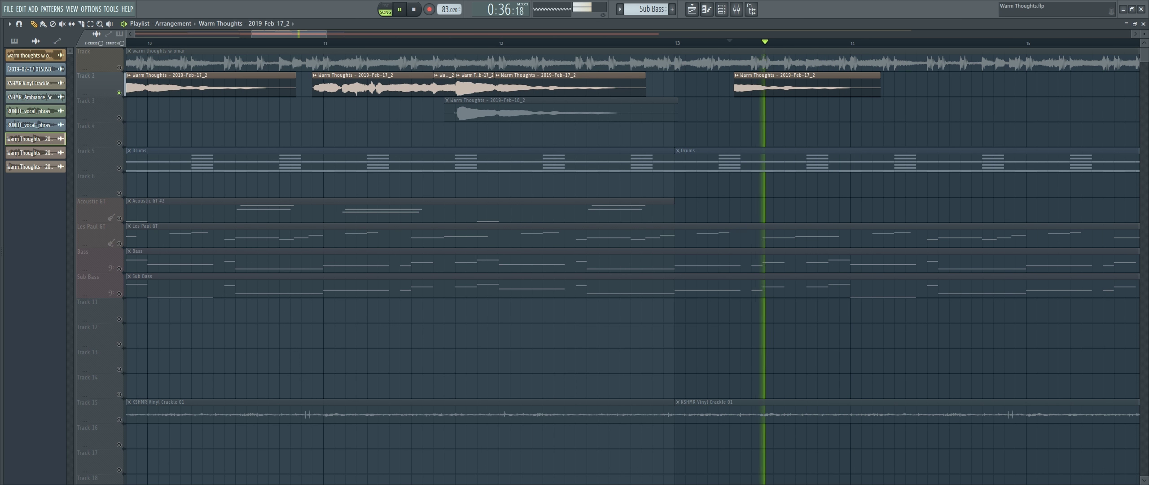
pyautogui.press('space')
# Set the vocal clip's declicking mode to Smooth (bleeding) and play the new clip to check its start.
pyautogui.click(737, 75)
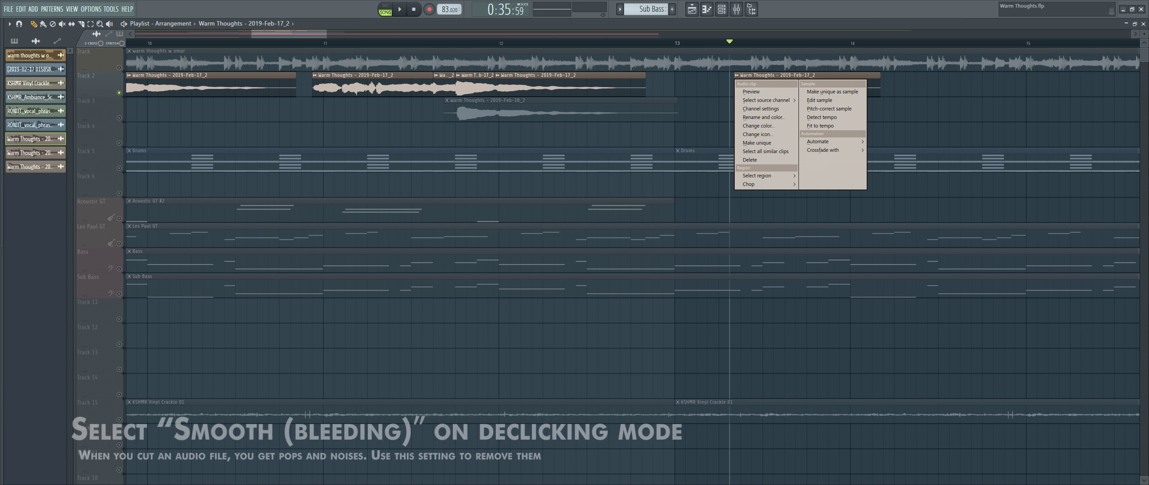
pyautogui.click(736, 76)
pyautogui.doubleClick(750, 86)
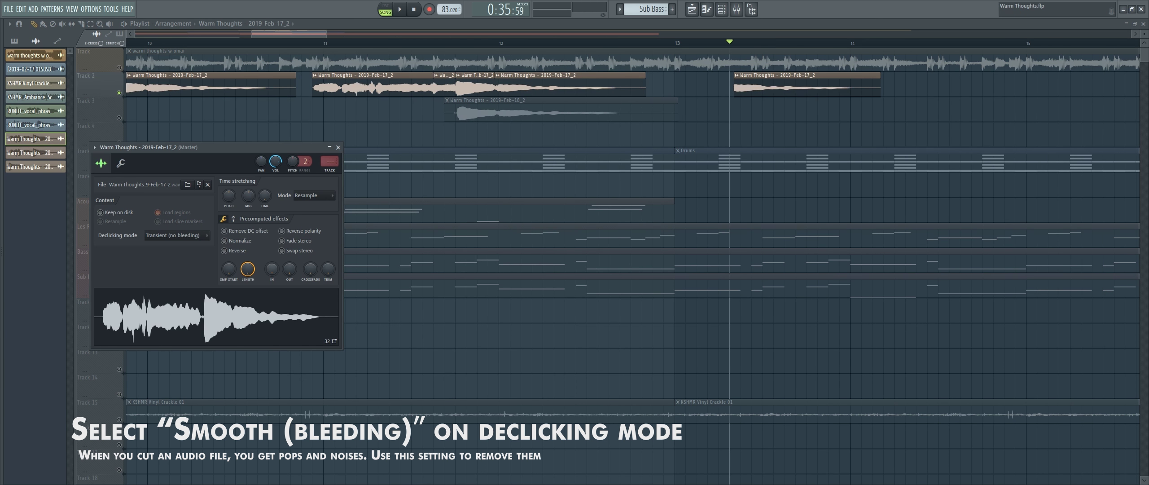
pyautogui.click(177, 235)
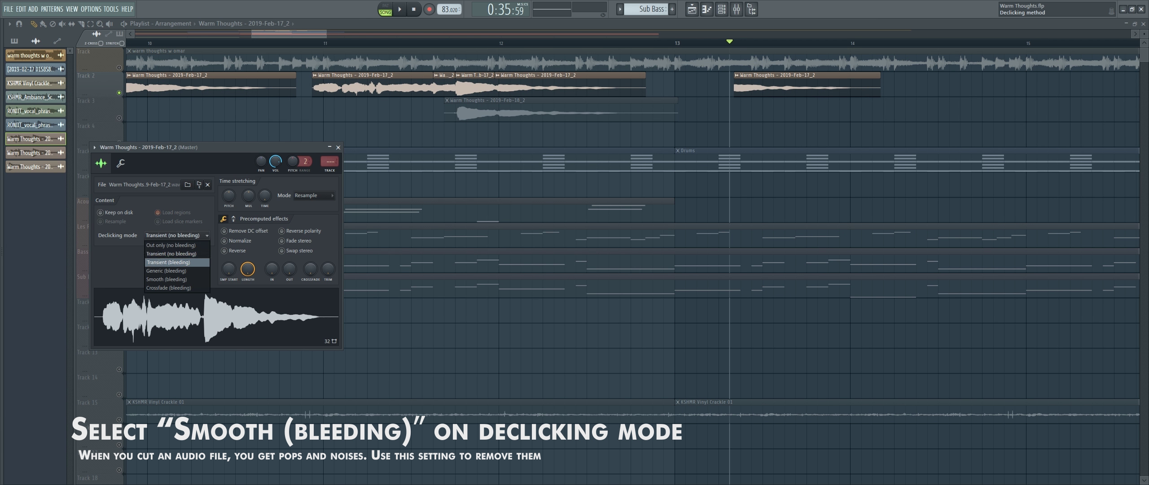
pyautogui.click(175, 279)
pyautogui.click(338, 147)
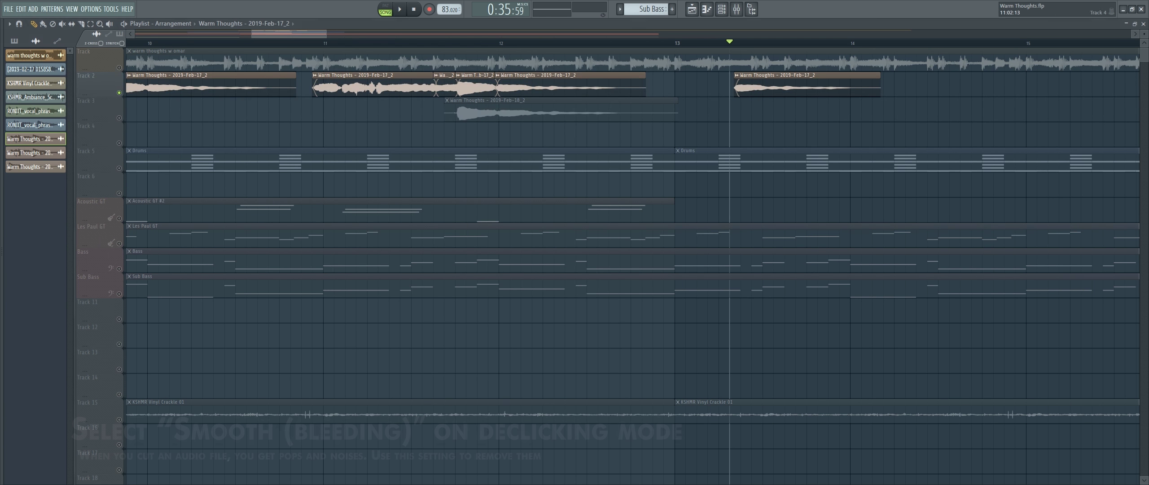
pyautogui.press('space')
pyautogui.press('space')
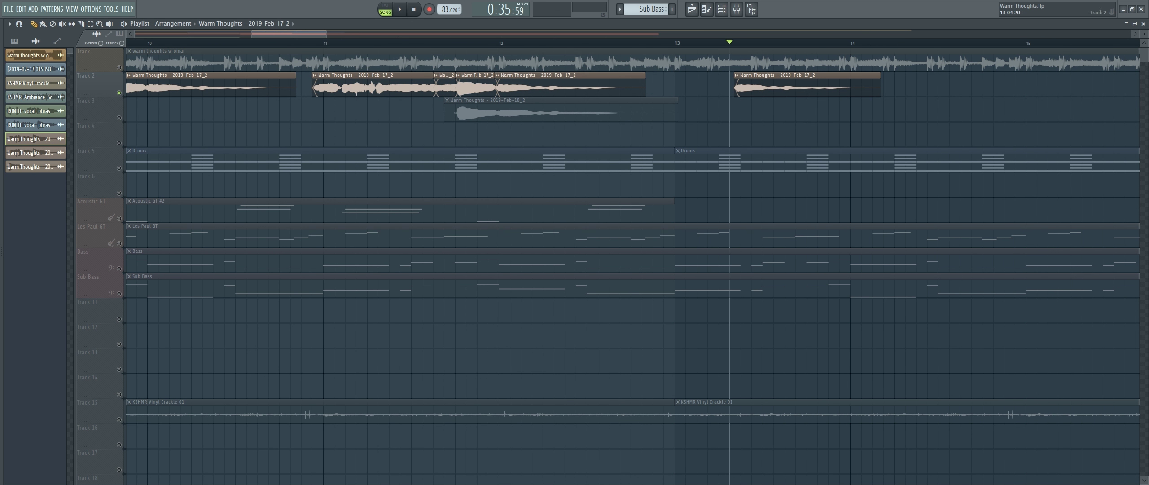
# Make the new vocal note clip unique and route its channel to free mixer track 12.
pyautogui.moveTo(778, 87); pyautogui.dragTo(778, 111)
pyautogui.hotkey('ctrl', 'z')
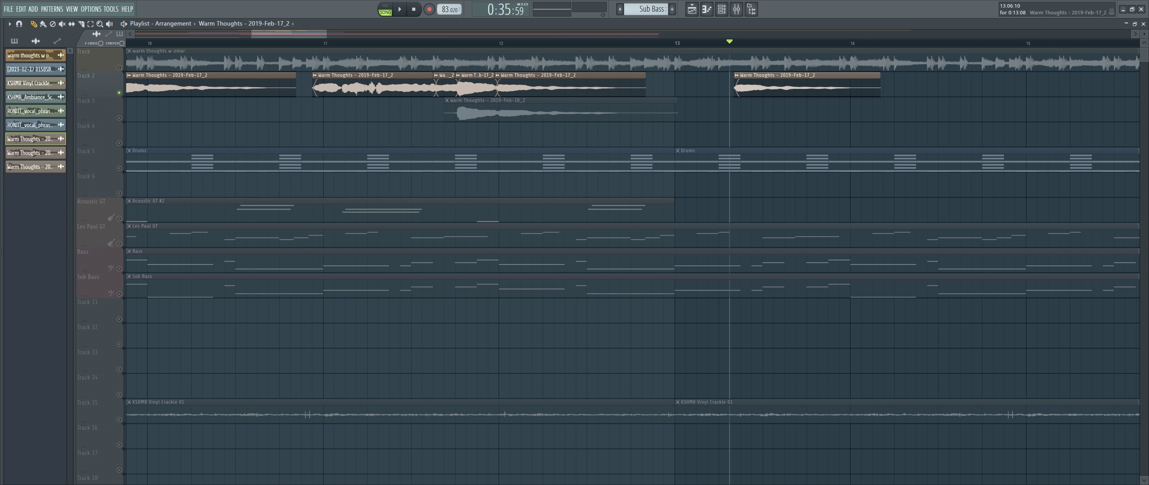
pyautogui.click(736, 75)
pyautogui.click(757, 142)
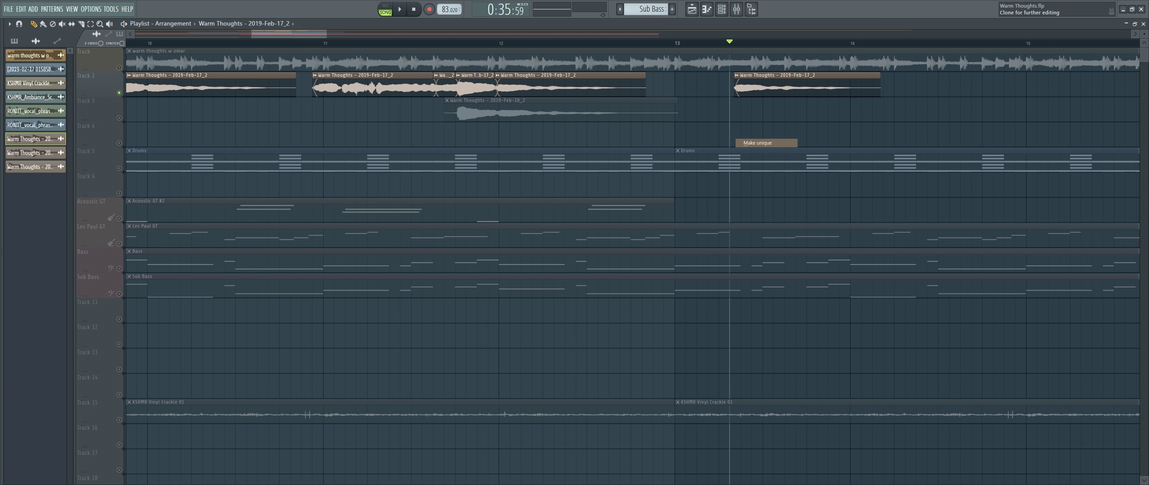
pyautogui.doubleClick(756, 86)
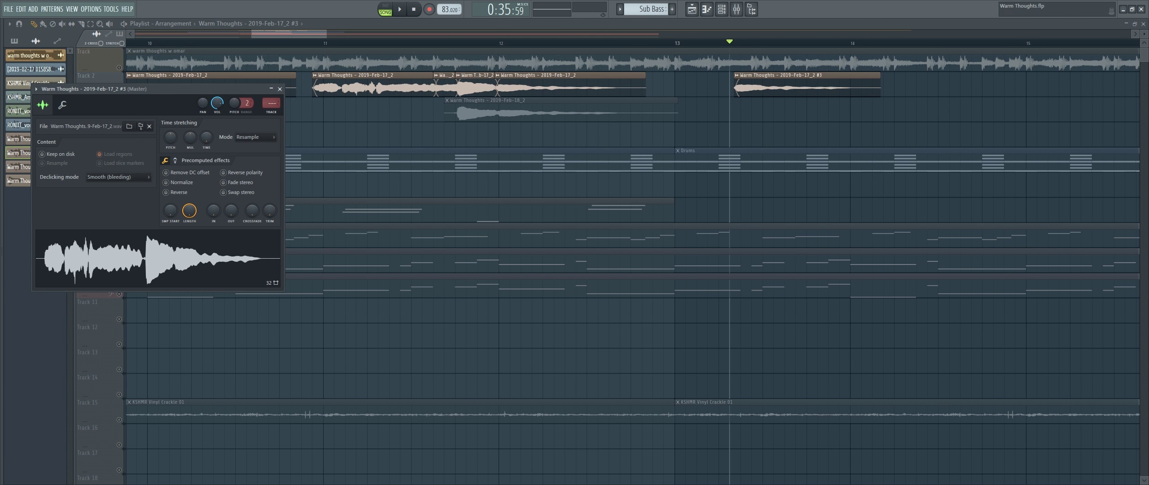
pyautogui.hotkey('ctrl', 'l')
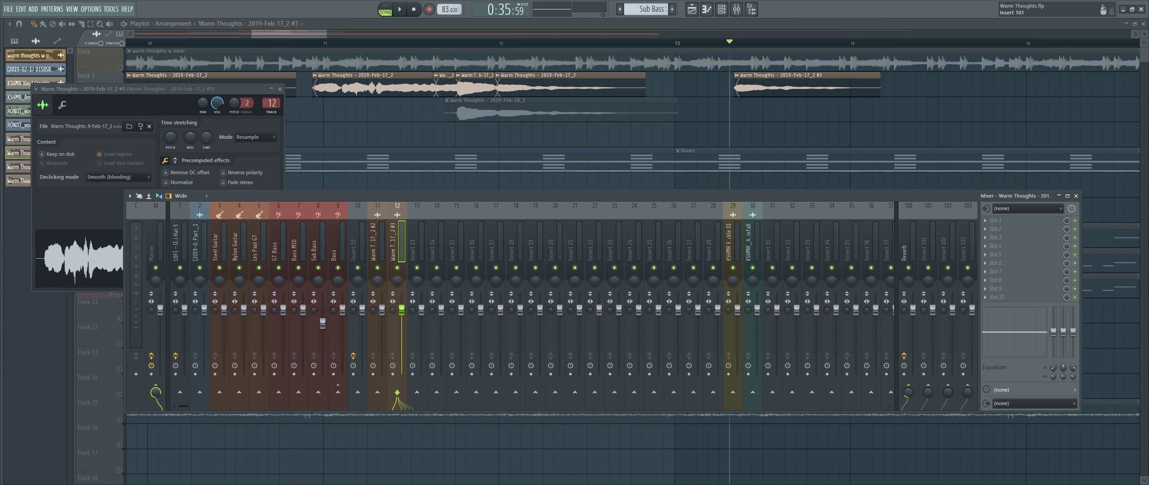
# Add Melodyne to mixer track 12 and transfer the new vocal note into it during playback.
pyautogui.press('space')
pyautogui.press('space')
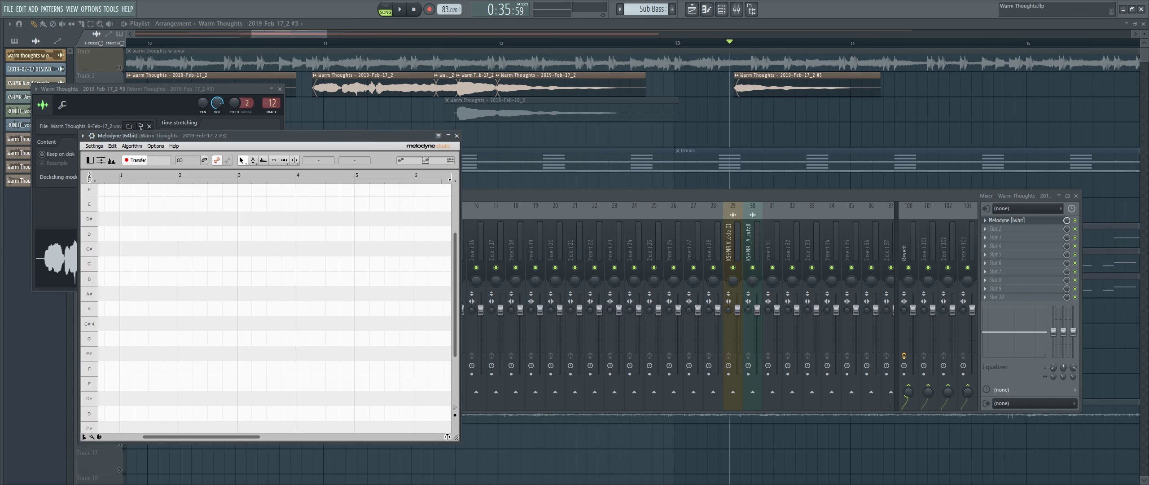
pyautogui.press('space')
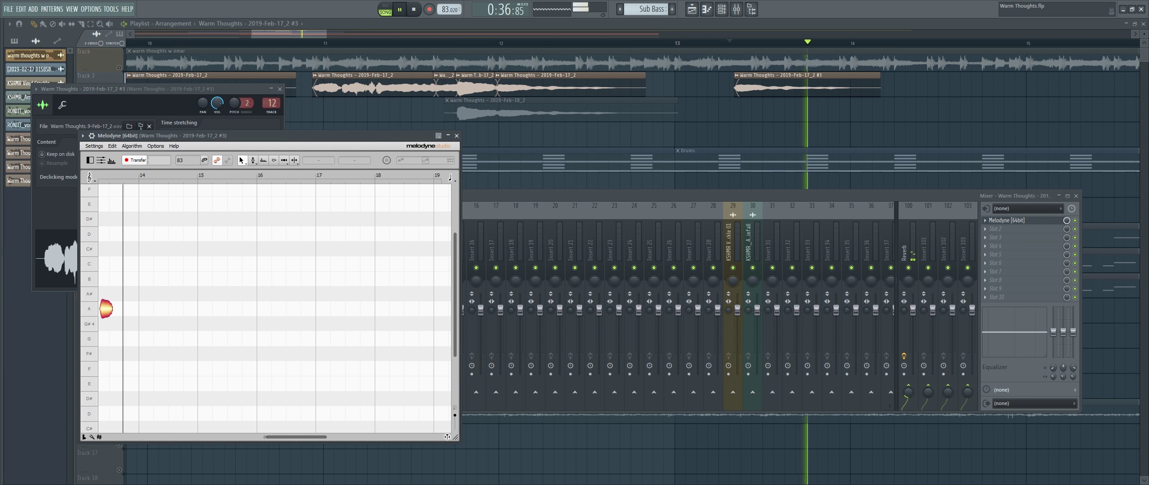
pyautogui.press('space')
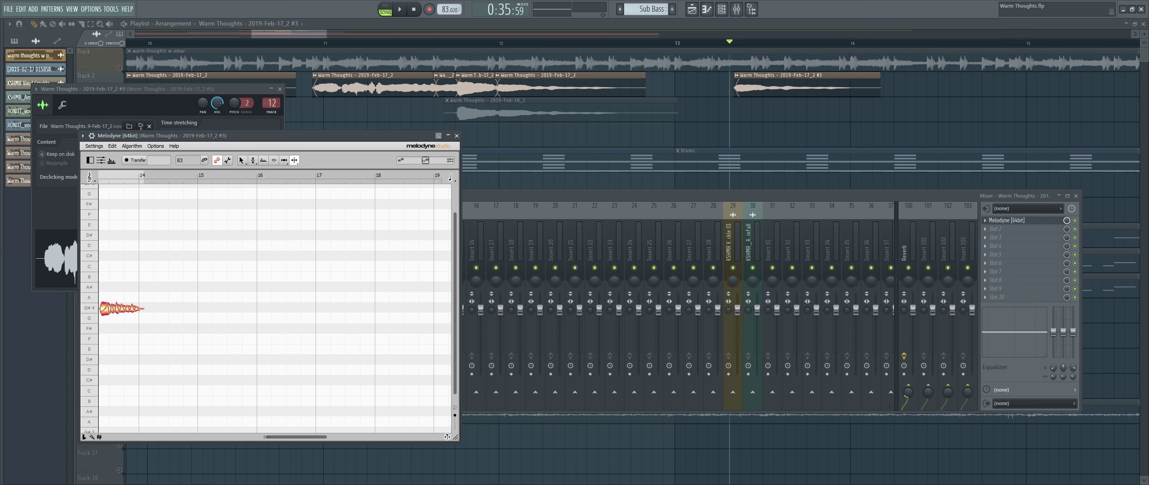
# Move the unique vocal note clip to Track 4, starting before bar 13.
pyautogui.moveTo(232, 371); pyautogui.dragTo(100, 265)
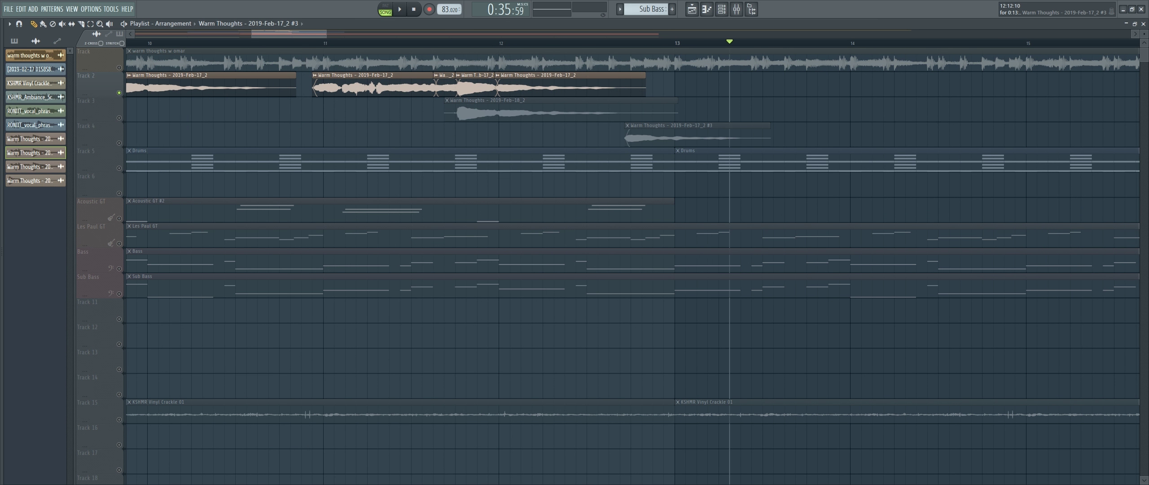
pyautogui.scroll(3, 653, 135)
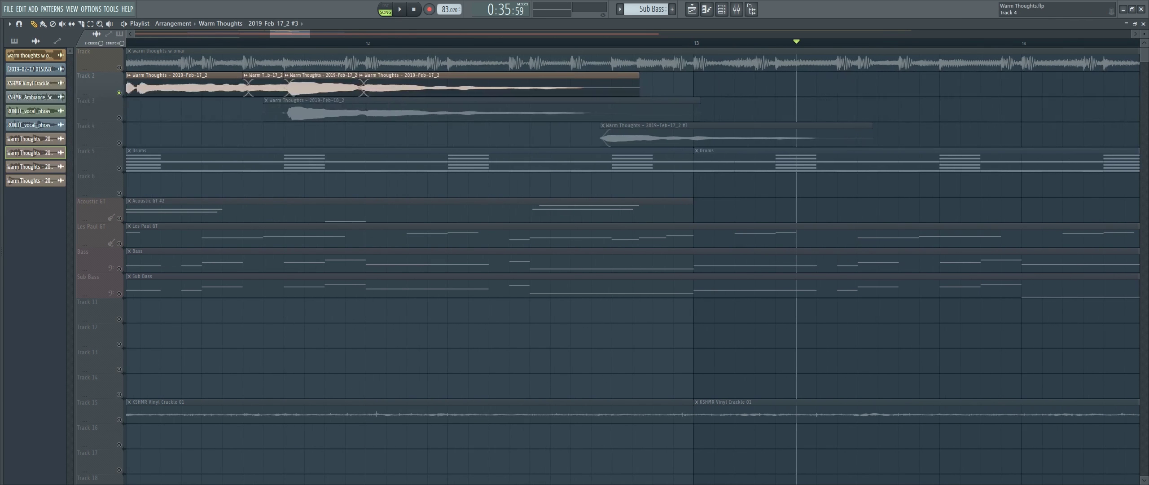
# Make all tracks audible, including the first one, and insert an empty track directly above the drums.
pyautogui.rightClick(119, 142)
pyautogui.rightClick(119, 143)
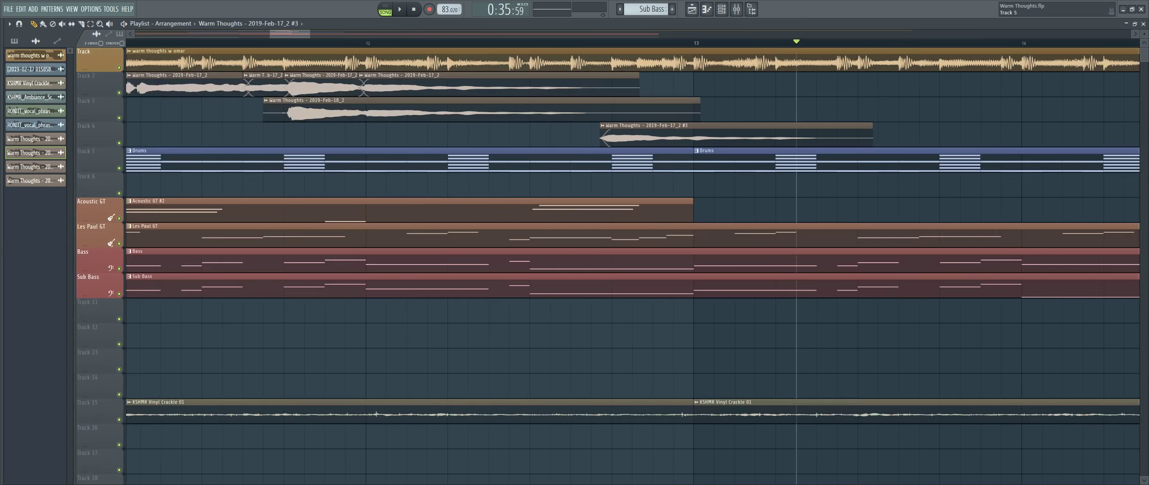
pyautogui.rightClick(102, 148)
pyautogui.click(134, 304)
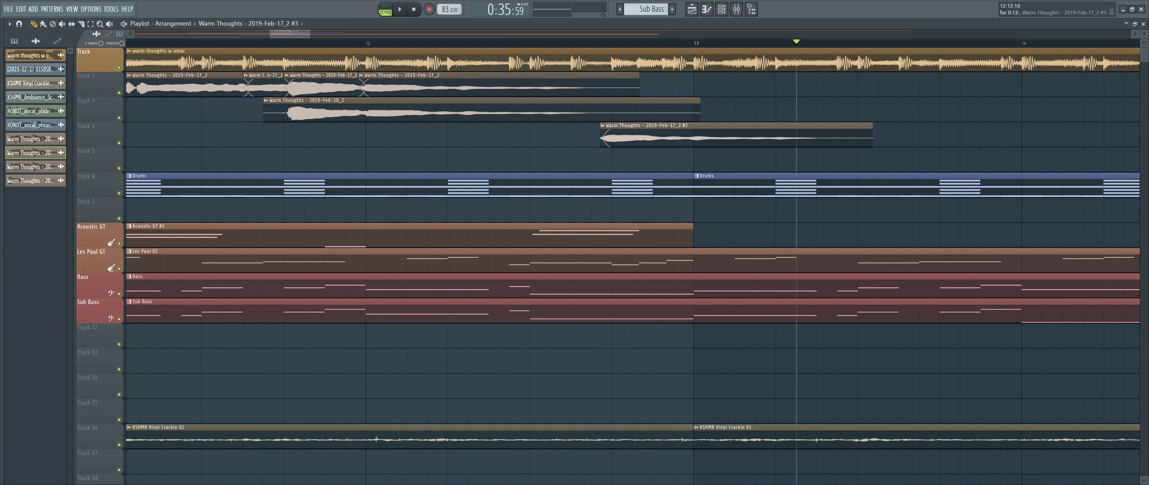
# Align the start of the Track 4 vocal fill with the middle of bar 12, checking its timing by ear.
pyautogui.moveTo(653, 137); pyautogui.dragTo(673, 137)
pyautogui.scroll(2, 634, 137)
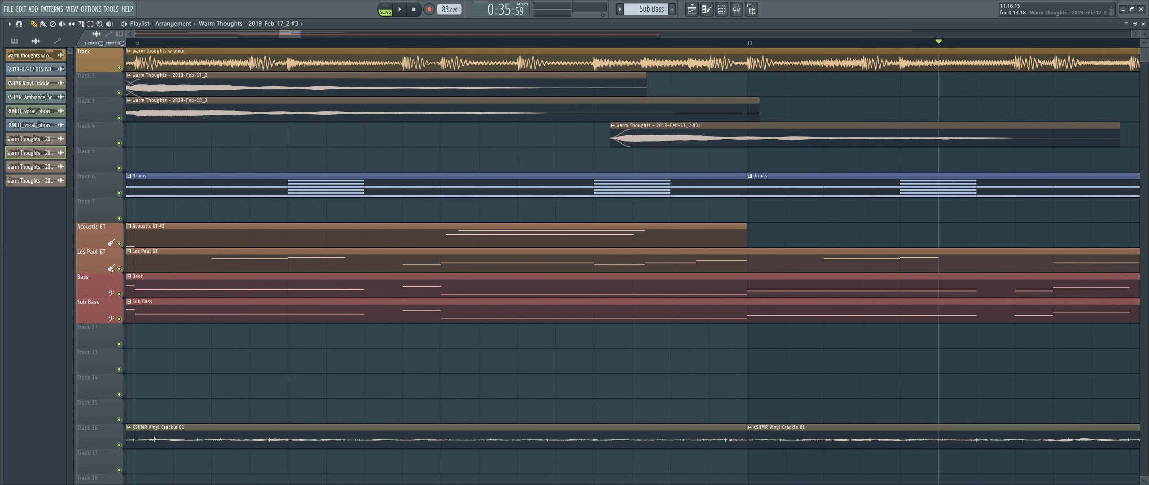
pyautogui.click(591, 43)
pyautogui.press('space')
pyautogui.press('space')
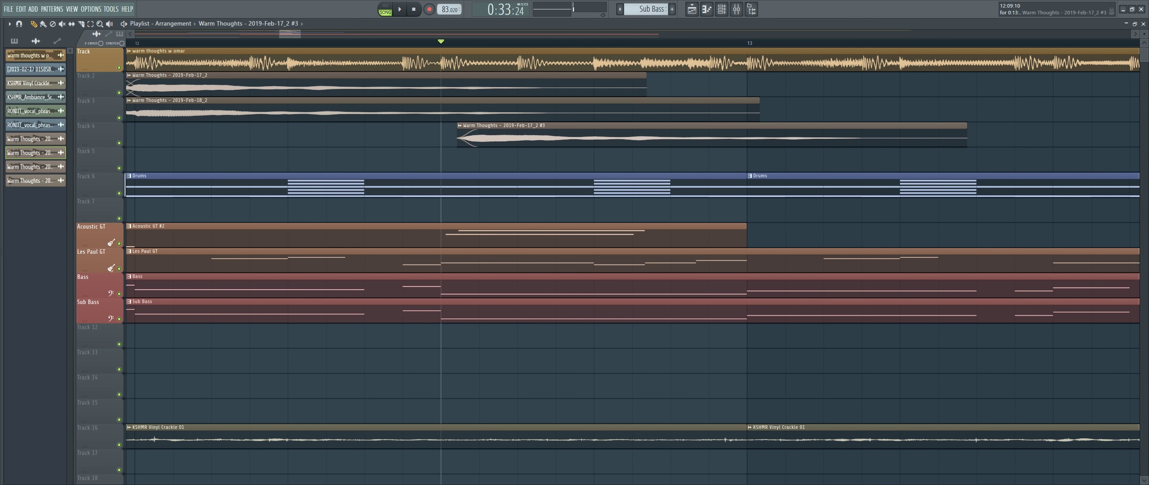
pyautogui.moveTo(510, 137)
pyautogui.mouseDown()
pyautogui.moveTo(472, 137)
pyautogui.moveTo(497, 137)
pyautogui.mouseUp()
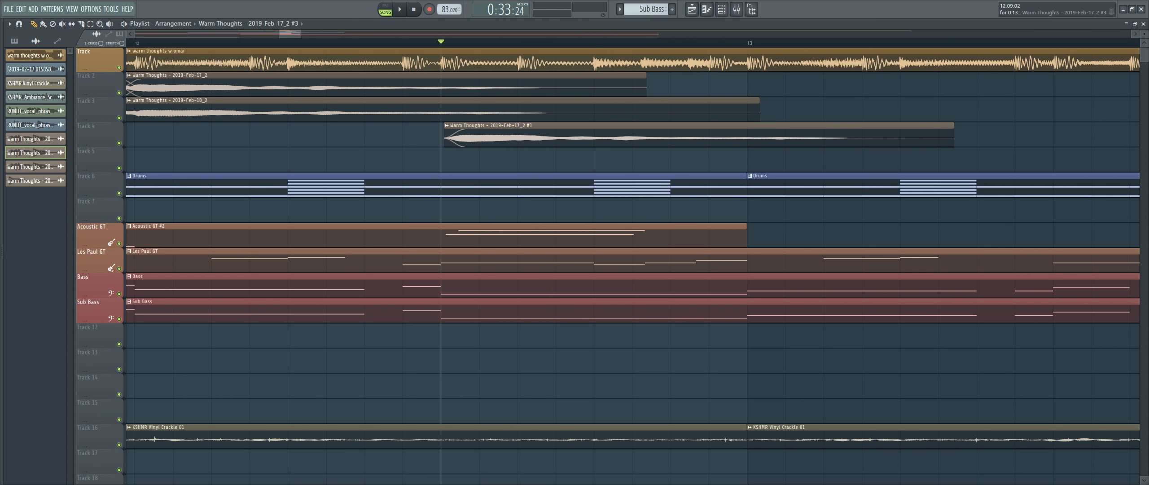
pyautogui.scroll(2, 440, 137)
pyautogui.scroll(-5, 440, 137)
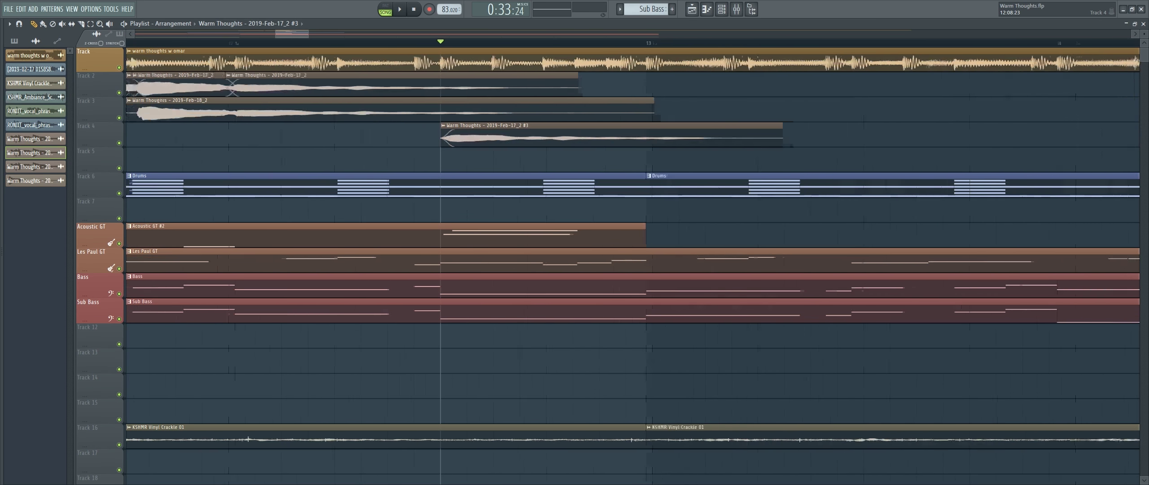
pyautogui.press('space')
pyautogui.press('space')
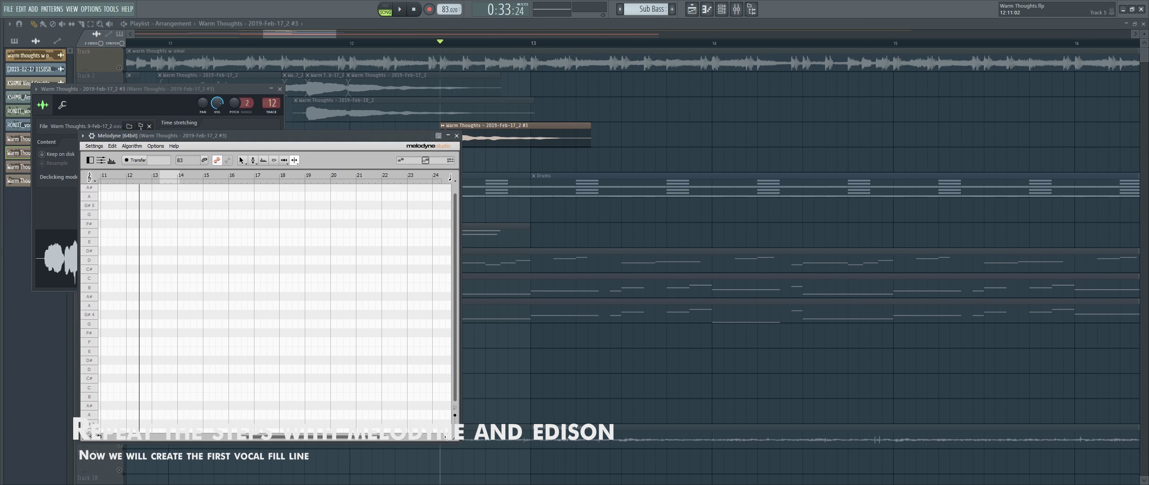
# Remove the Melodyne effect from mixer track 12.
pyautogui.press('F9')
pyautogui.click(456, 136)
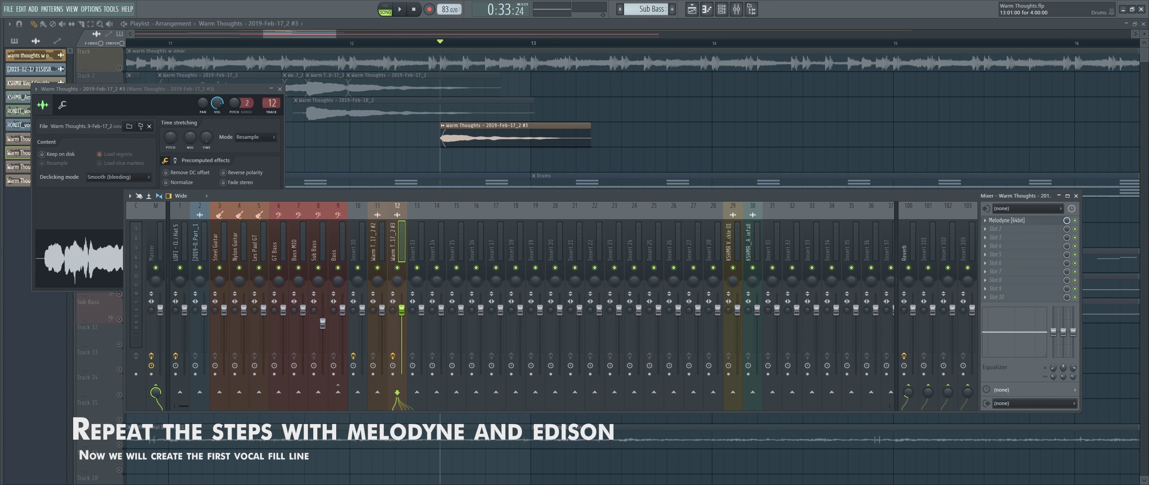
pyautogui.click(984, 220)
pyautogui.click(997, 238)
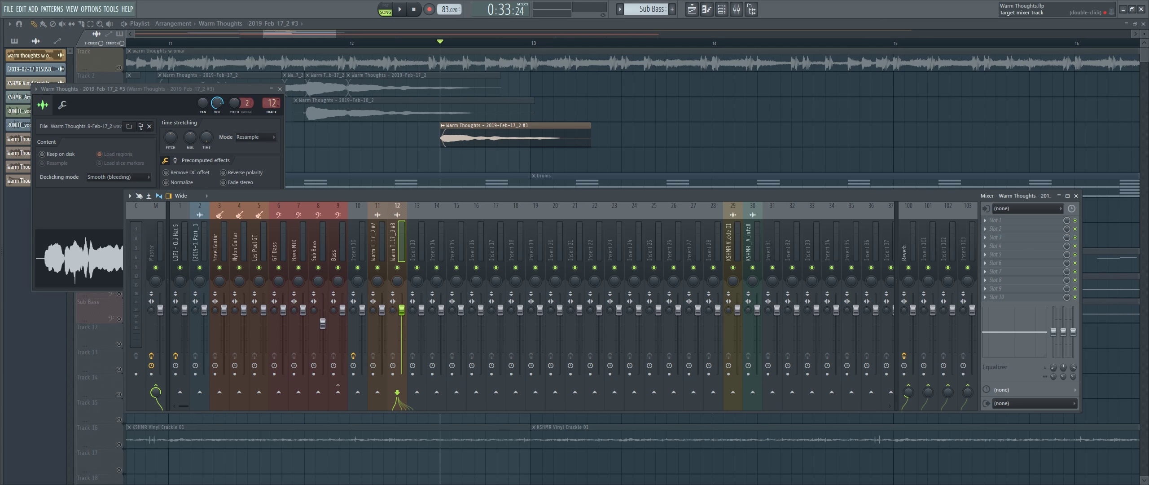
# Route the vocal fill's channel to mixer track 13 and load Melodyne there.
pyautogui.click(271, 103)
pyautogui.scroll(1, 271, 103)
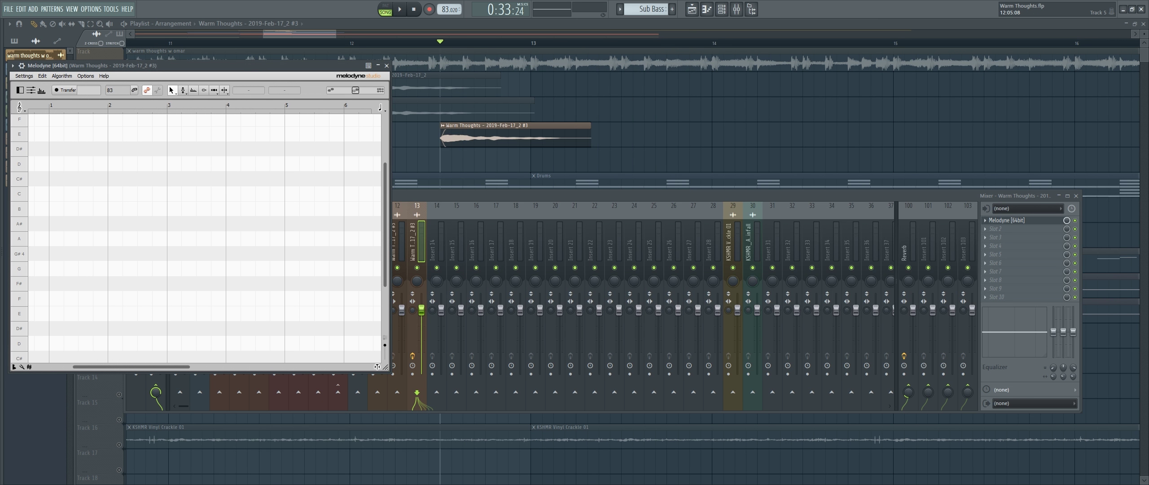
pyautogui.moveTo(270, 66); pyautogui.dragTo(442, 151)
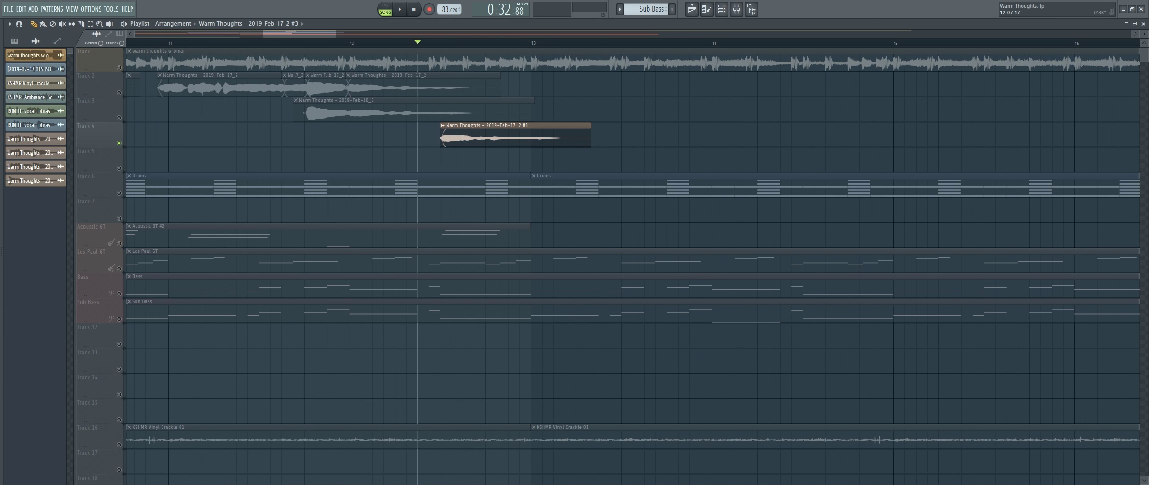
# Play the soloed Track 4 vocal fill through so its audio is transferred into Melodyne, and view the captured note.
pyautogui.press('space')
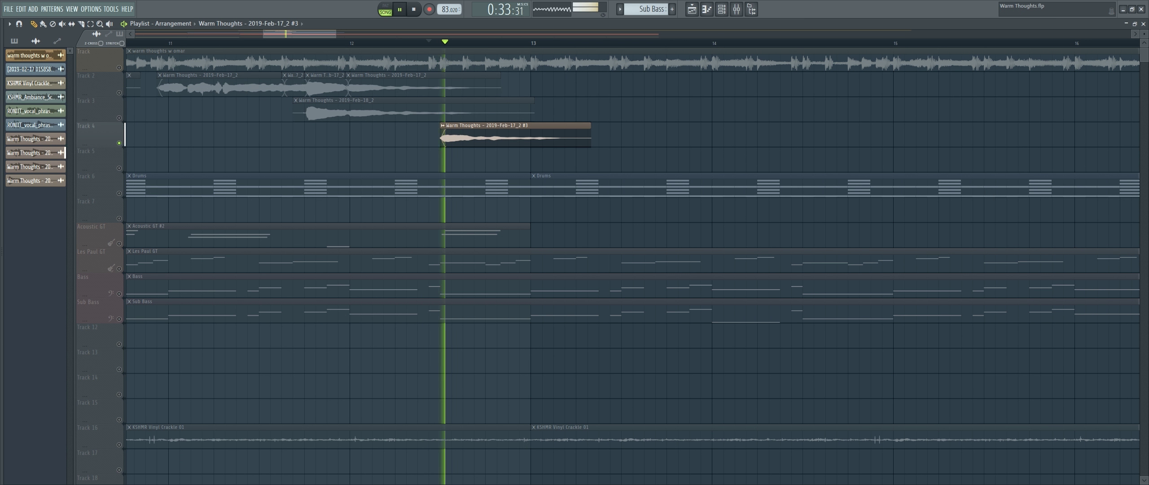
pyautogui.press('space')
pyautogui.doubleClick(484, 135)
pyautogui.press('F9')
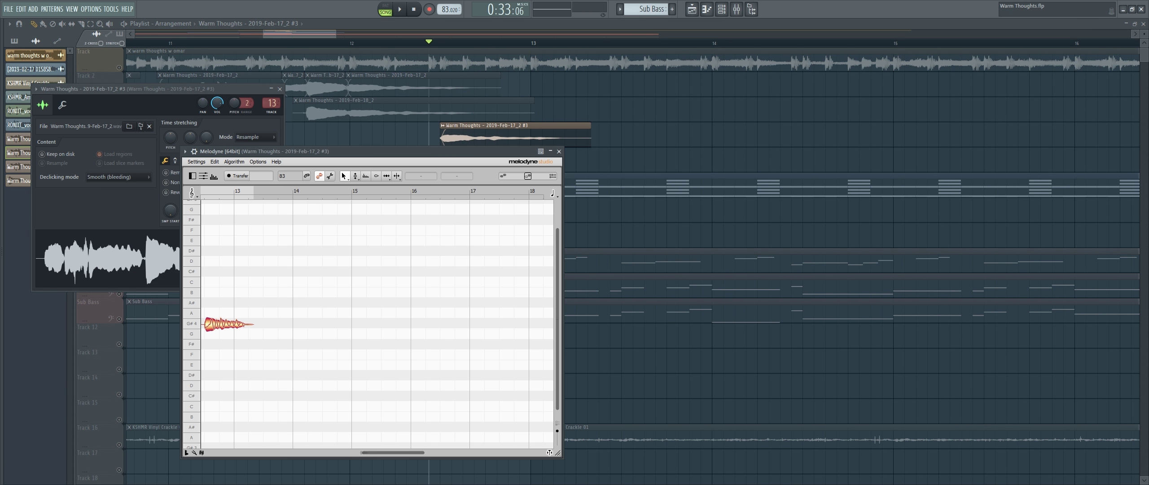
# Audition the transferred vocal fill note repeatedly, with the Melodyne window moved out of the way.
pyautogui.hscroll(-1, 377, 323)
pyautogui.press('space')
pyautogui.press('space')
pyautogui.press('space')
pyautogui.moveTo(381, 151); pyautogui.dragTo(382, 263)
pyautogui.press('space')
pyautogui.press('space')
pyautogui.press('space')
# Reset mixer track 12 to its default state and select Insert 10, which holds Melodyne and Edison.
pyautogui.press('F9')
pyautogui.rightClick(395, 242)
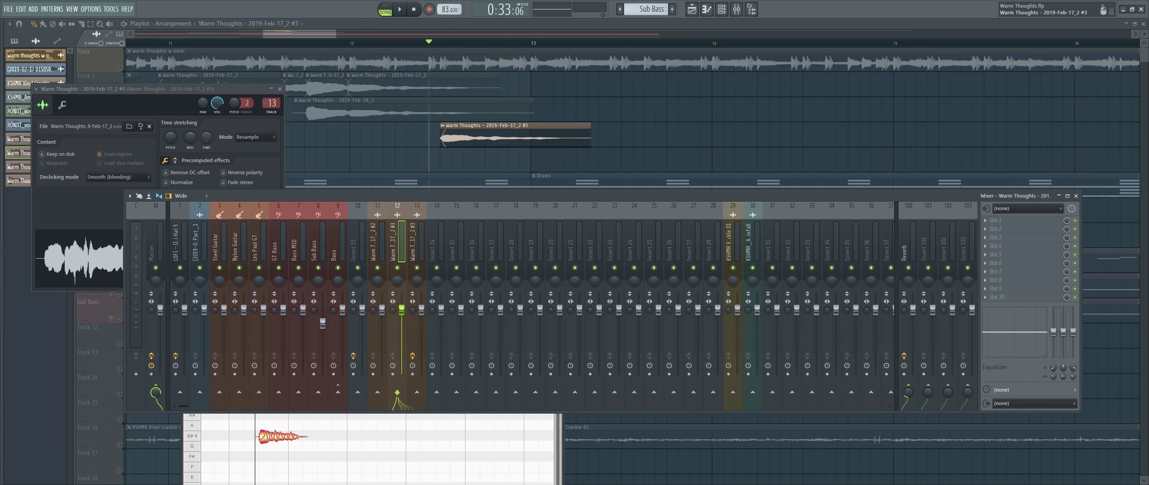
pyautogui.click(451, 320)
pyautogui.click(648, 270)
pyautogui.click(356, 245)
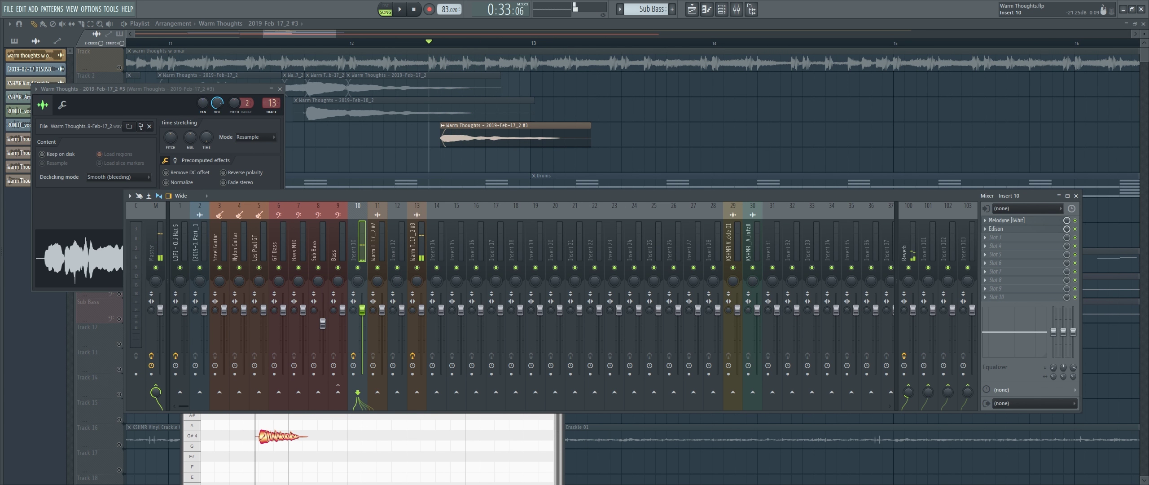
# Remove Edison and Melodyne from the Insert 10 effect slots and close the mixer.
pyautogui.click(984, 228)
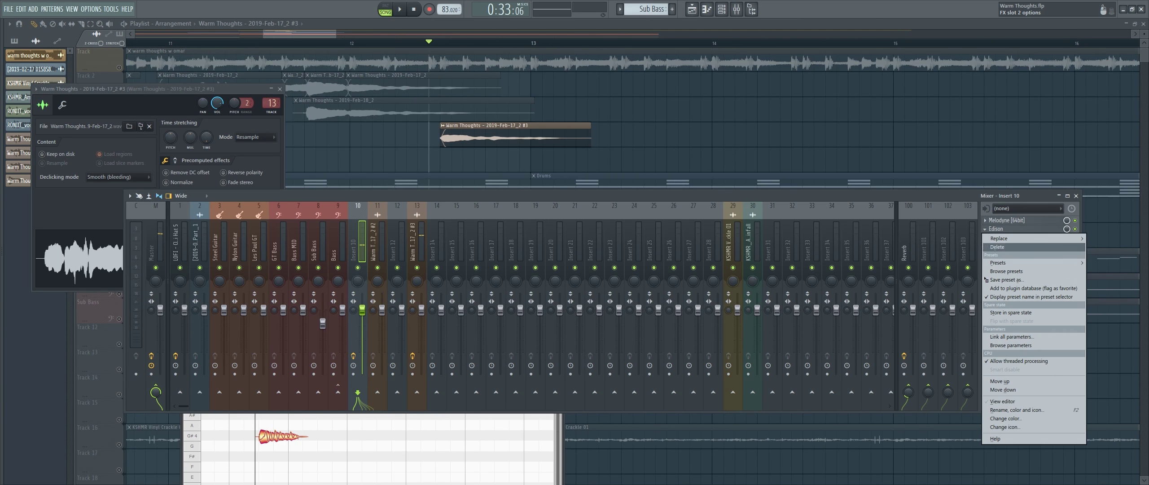
pyautogui.click(997, 246)
pyautogui.click(985, 220)
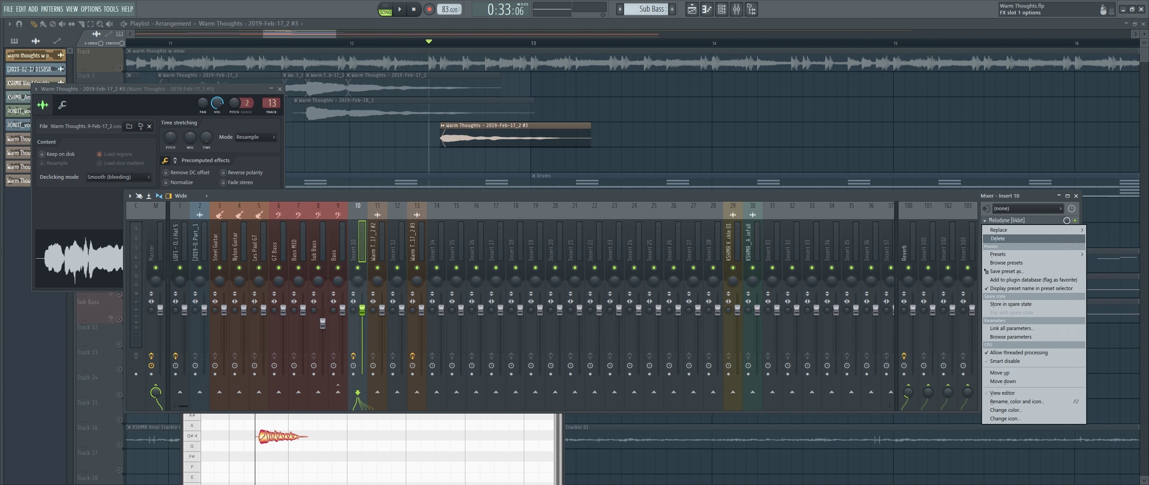
pyautogui.click(997, 238)
pyautogui.press('space')
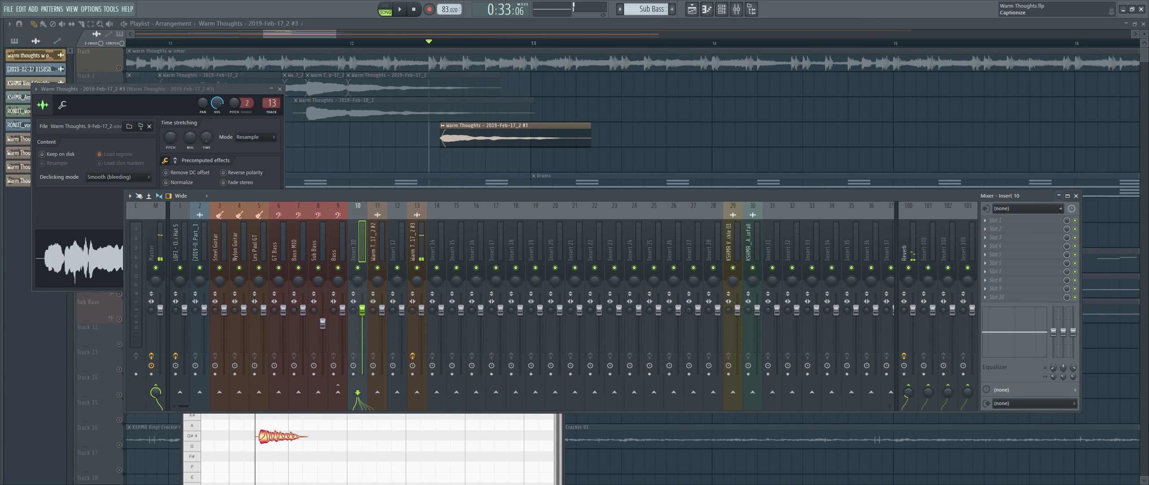
pyautogui.click(1076, 196)
# Separate the captured note in Melodyne into two, raise the first to C5 and the second to A#4, and audition it.
pyautogui.press('space')
pyautogui.moveTo(422, 264); pyautogui.dragTo(519, 141)
pyautogui.press('space')
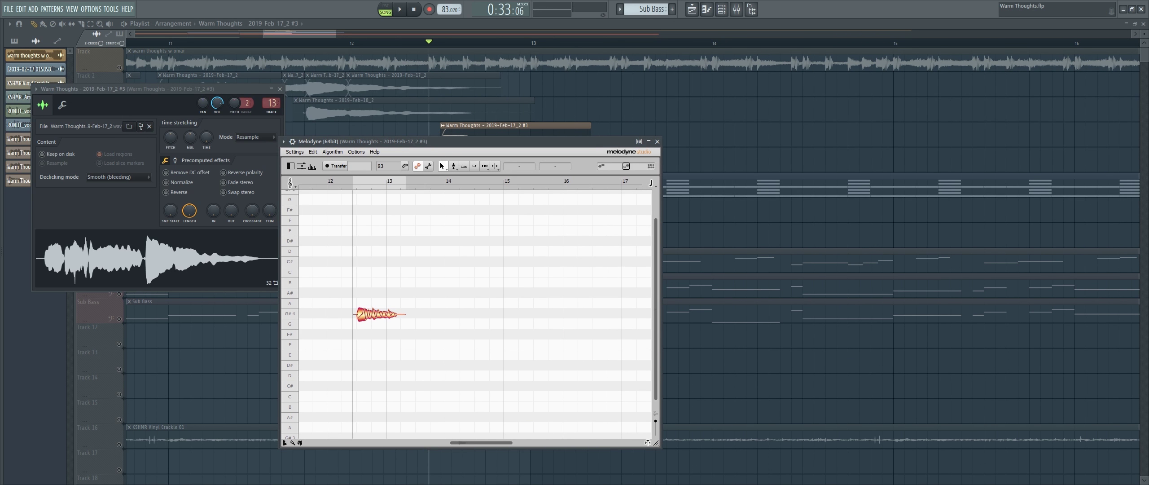
pyautogui.moveTo(335, 279); pyautogui.dragTo(363, 272)
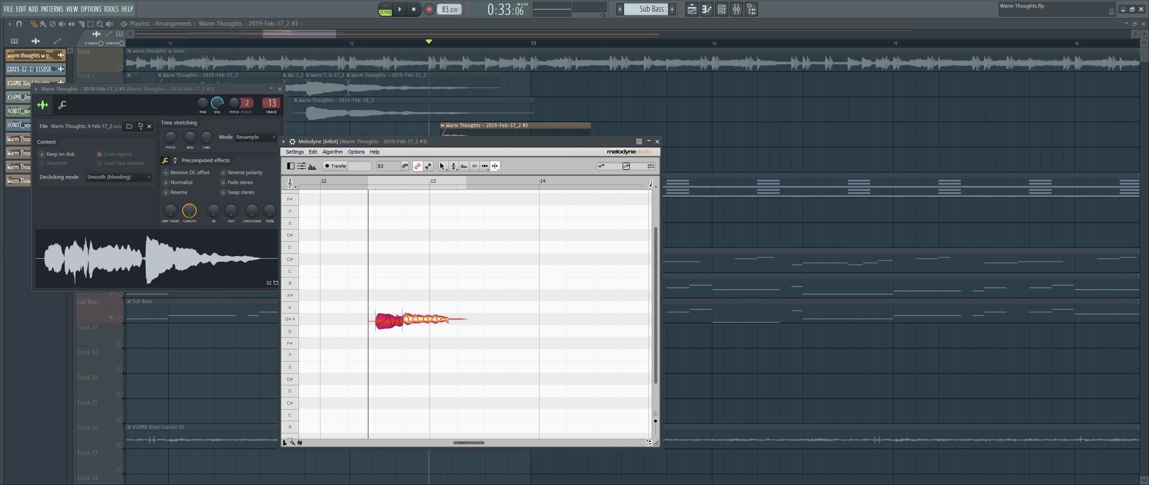
pyautogui.moveTo(388, 320); pyautogui.dragTo(388, 272)
pyautogui.moveTo(427, 319); pyautogui.dragTo(427, 295)
pyautogui.press('space')
# Load Edison after Melodyne on mixer track 13, armed to record on input, and make its window detached.
pyautogui.moveTo(471, 141); pyautogui.dragTo(479, 199)
pyautogui.press('space')
pyautogui.hotkey('ctrl', 'e')
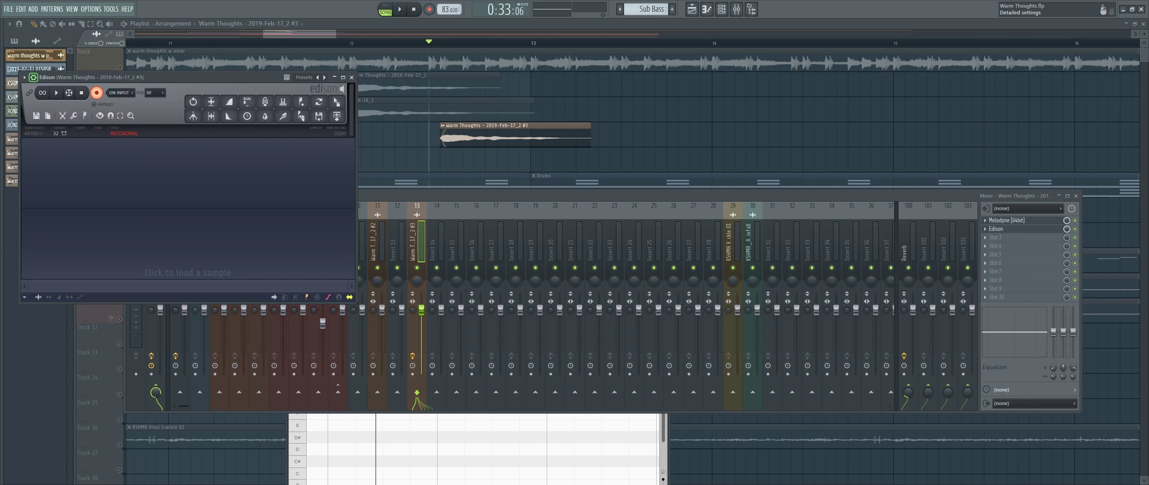
pyautogui.click(24, 77)
pyautogui.click(24, 77)
pyautogui.click(24, 77)
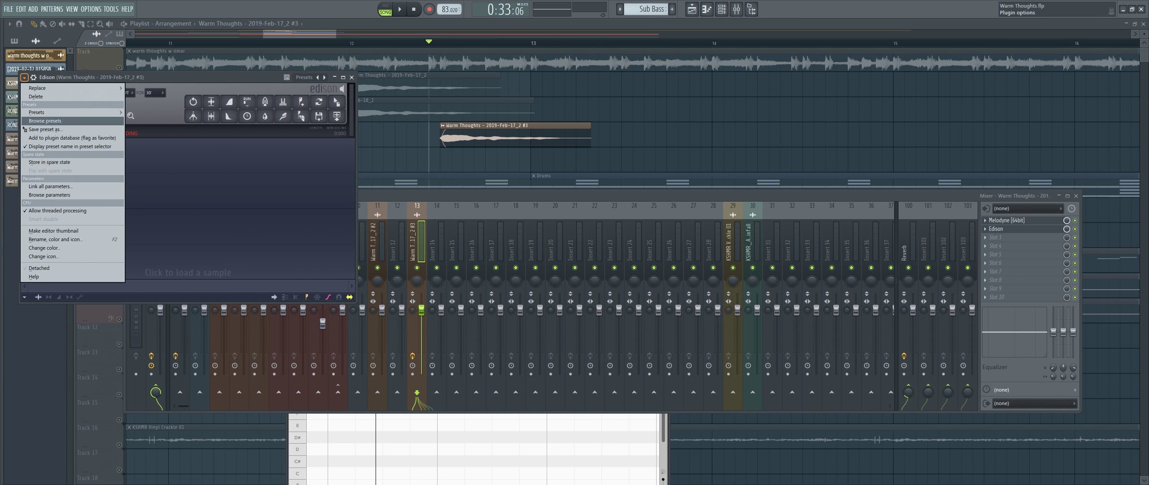
pyautogui.click(40, 268)
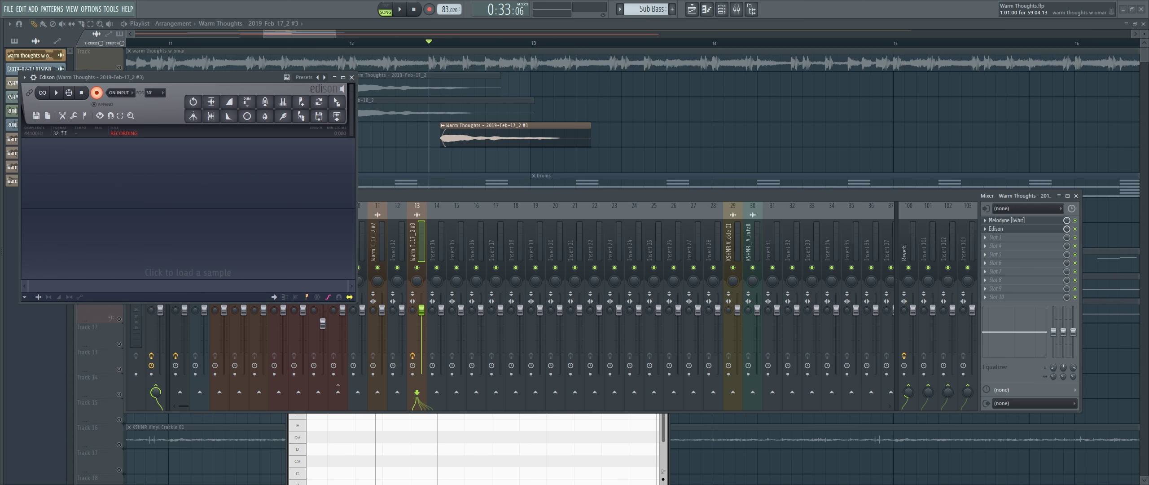
# Record the retuned fill into Edison and place the recording on Track 5, below the original vocal fill.
pyautogui.press('space')
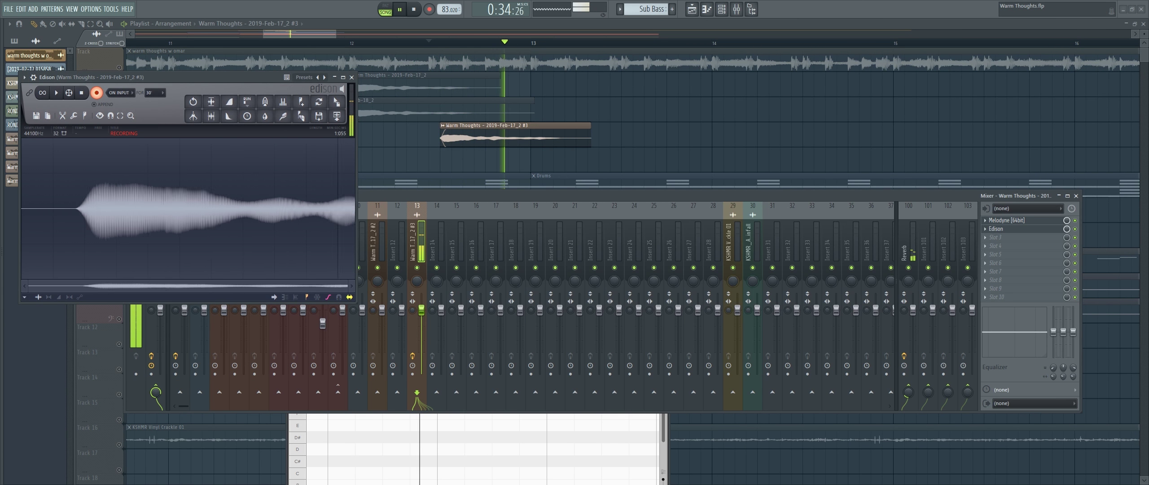
pyautogui.press('space')
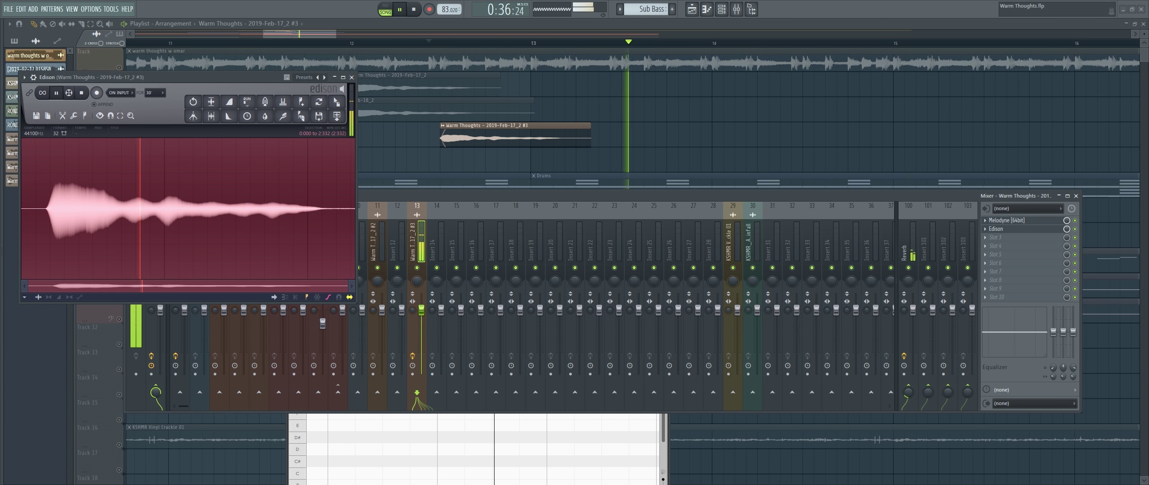
pyautogui.press('space')
pyautogui.moveTo(337, 101); pyautogui.dragTo(448, 162)
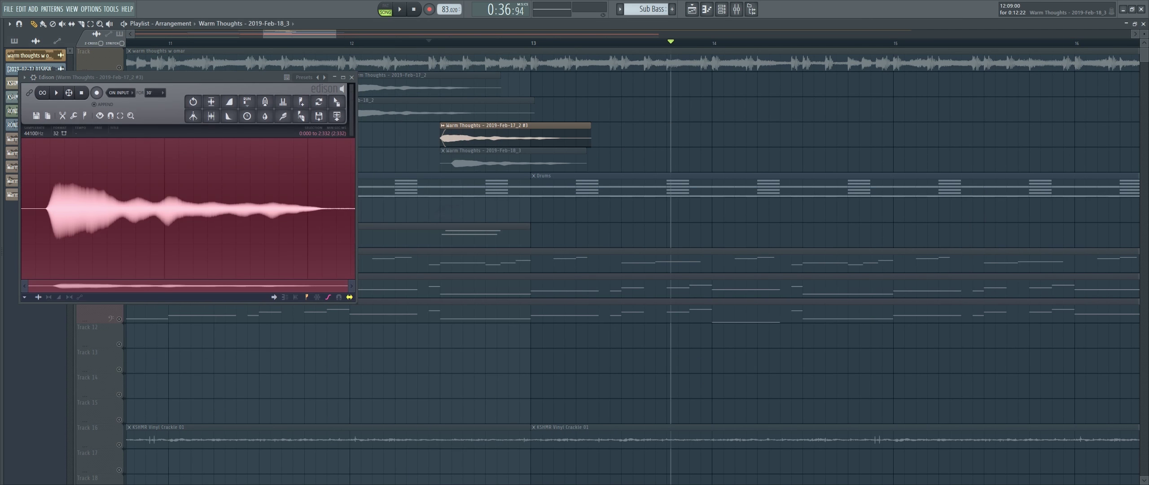
pyautogui.press('space')
pyautogui.press('space')
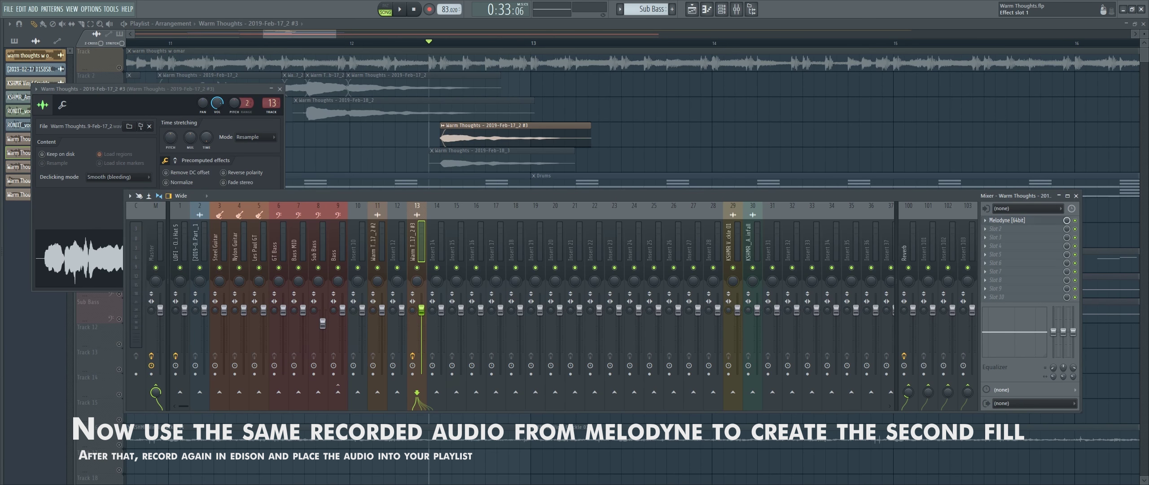
# Retune the same Melodyne audio for the second fill, lowering the first note to F4 and the second to F#4, and audition it.
pyautogui.click(1007, 220)
pyautogui.moveTo(395, 331); pyautogui.dragTo(395, 416)
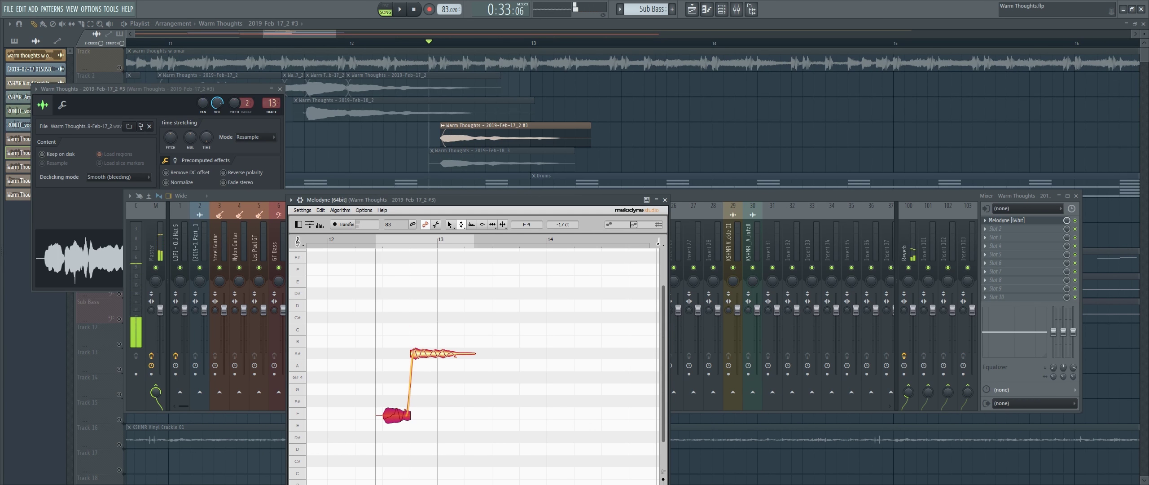
pyautogui.press('space')
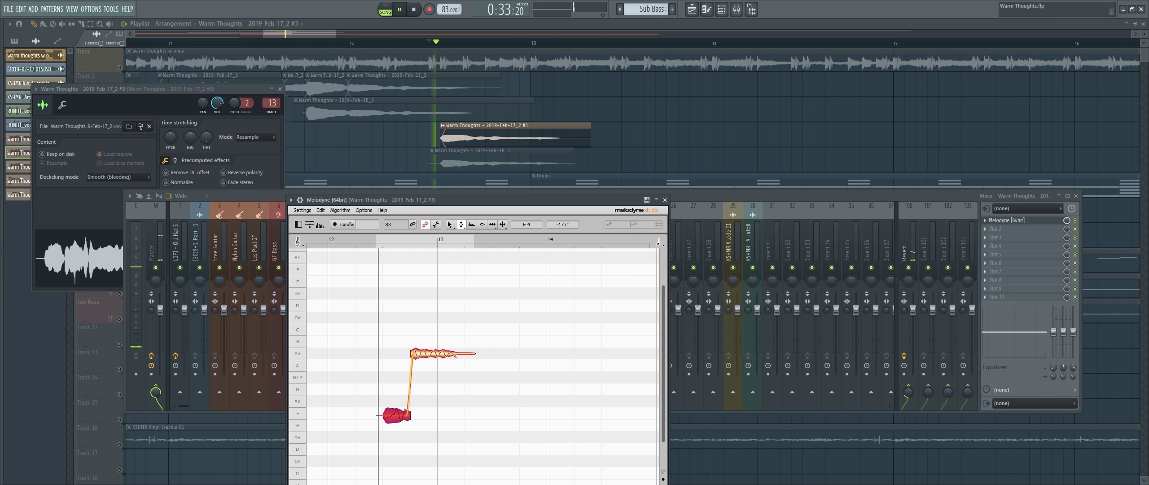
pyautogui.moveTo(428, 353); pyautogui.dragTo(429, 402)
pyautogui.press('space')
pyautogui.press('space')
pyautogui.press('space')
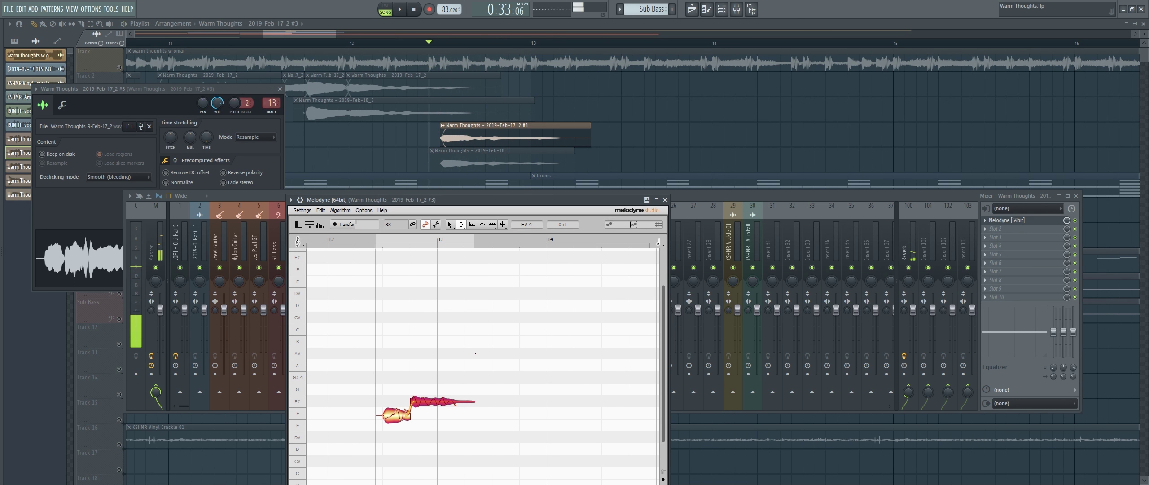
# Record the second fill into Edison and place it on Track 4 in place of the original vocal fill clip.
pyautogui.click(664, 200)
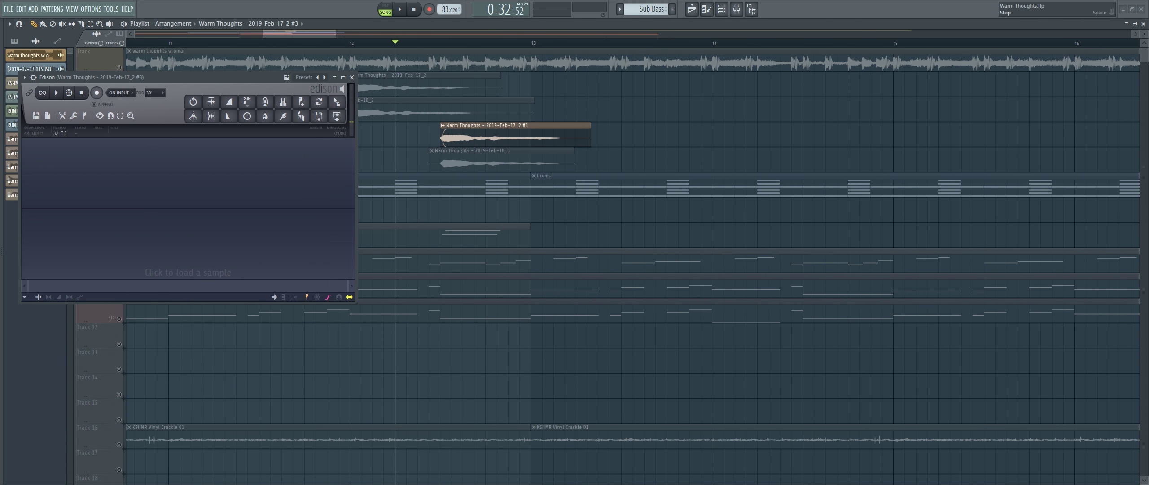
pyautogui.press('space')
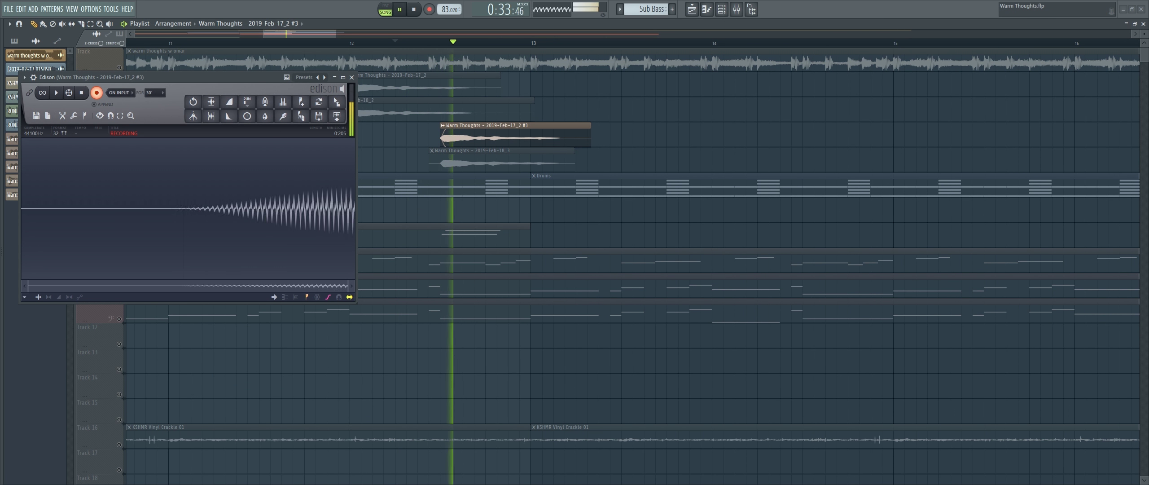
pyautogui.hotkey('ctrl', 'space')
pyautogui.click(57, 92)
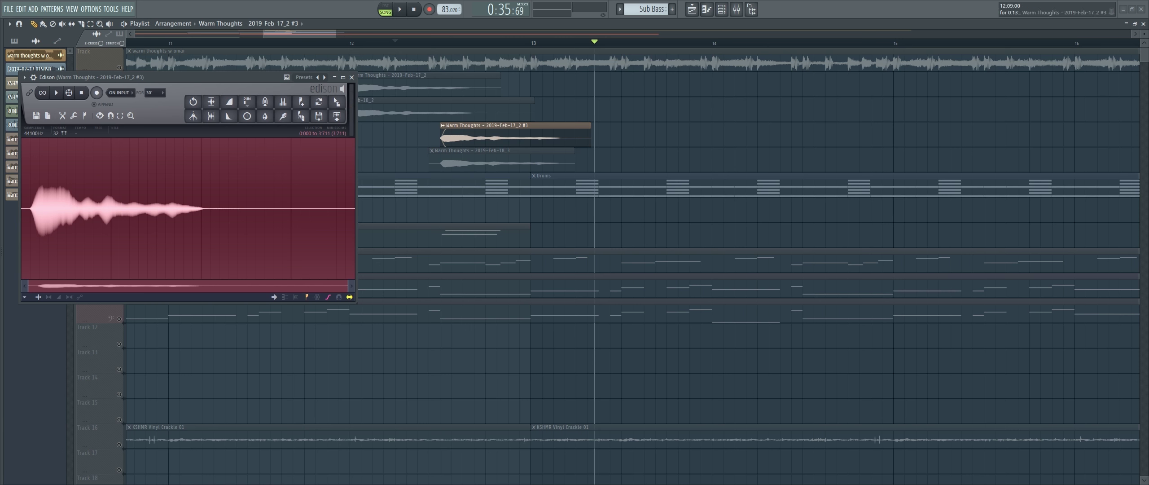
pyautogui.rightClick(466, 135)
pyautogui.moveTo(337, 102); pyautogui.dragTo(434, 142)
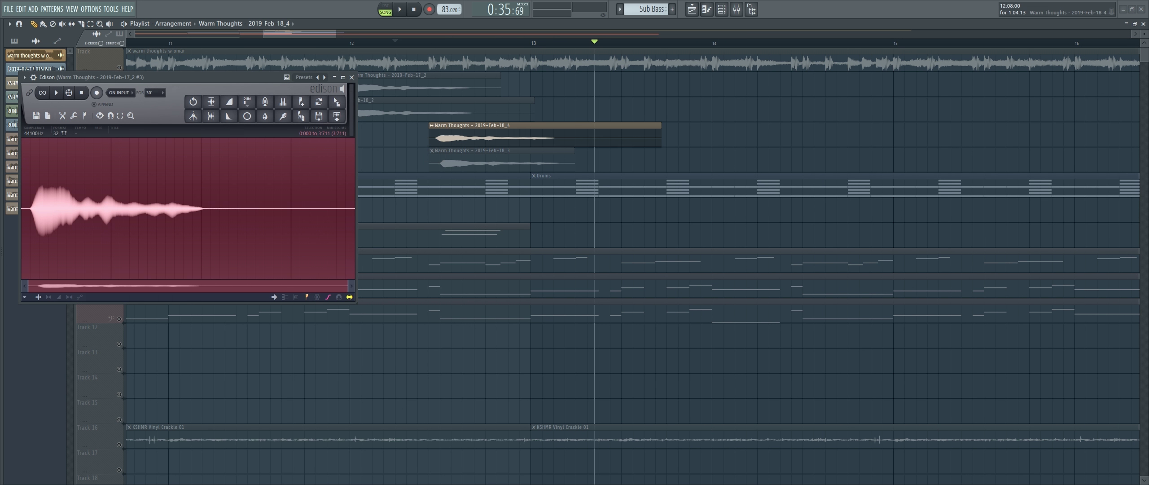
# Slice both fill clips on Tracks 4 and 5, removing the silent beginnings and the remainders past bar 13.
pyautogui.scroll(4, 442, 141)
pyautogui.scroll(4, 438, 141)
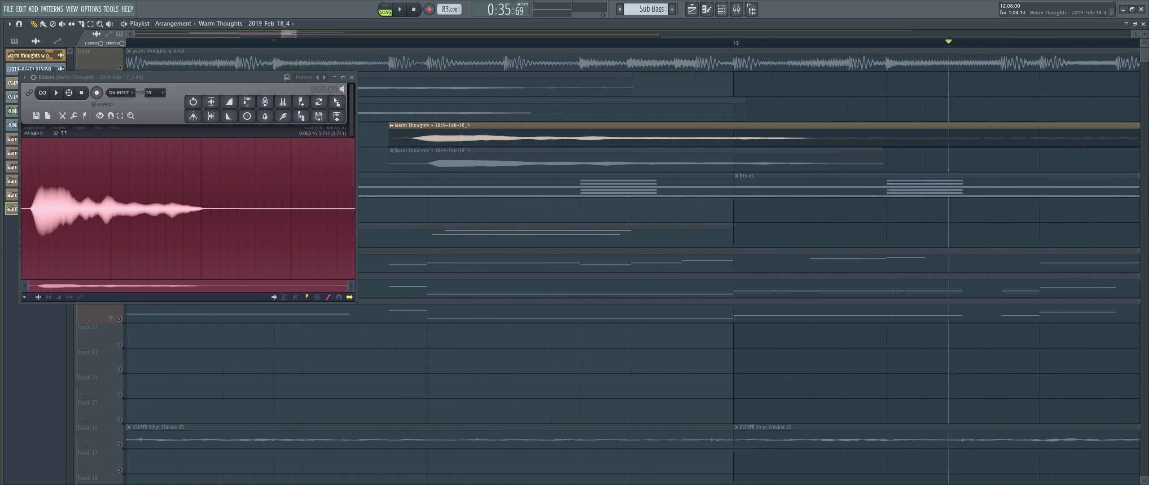
pyautogui.click(437, 141)
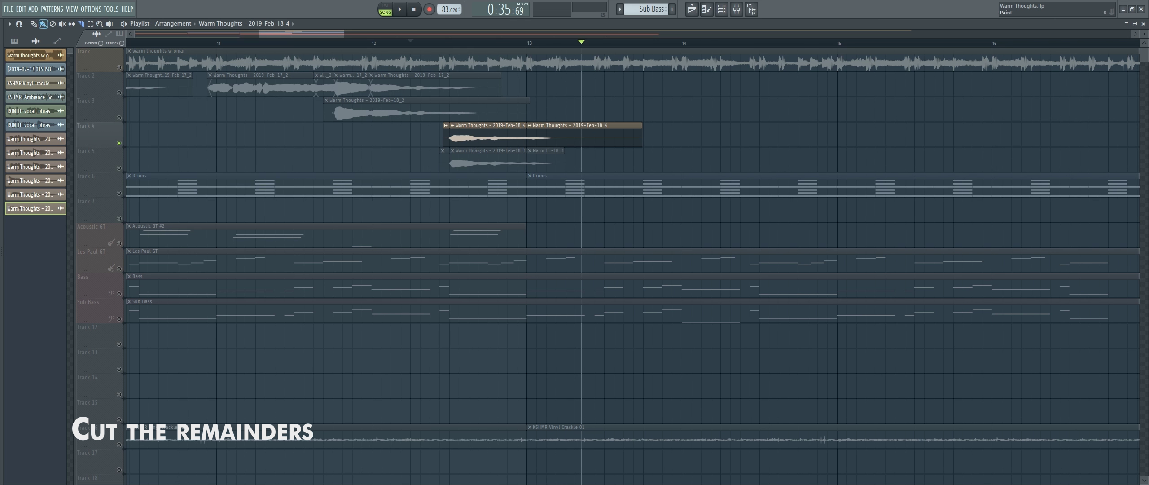
pyautogui.rightClick(587, 137)
pyautogui.rightClick(546, 161)
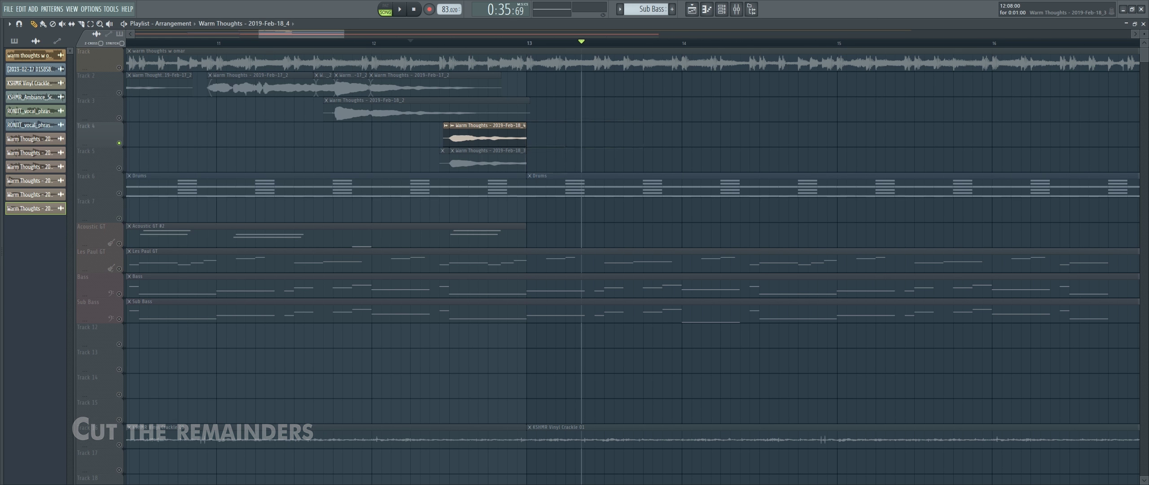
# Reset mixer tracks 13 and 11 to default so Melodyne and Edison are removed, and close the mixer.
pyautogui.press('F9')
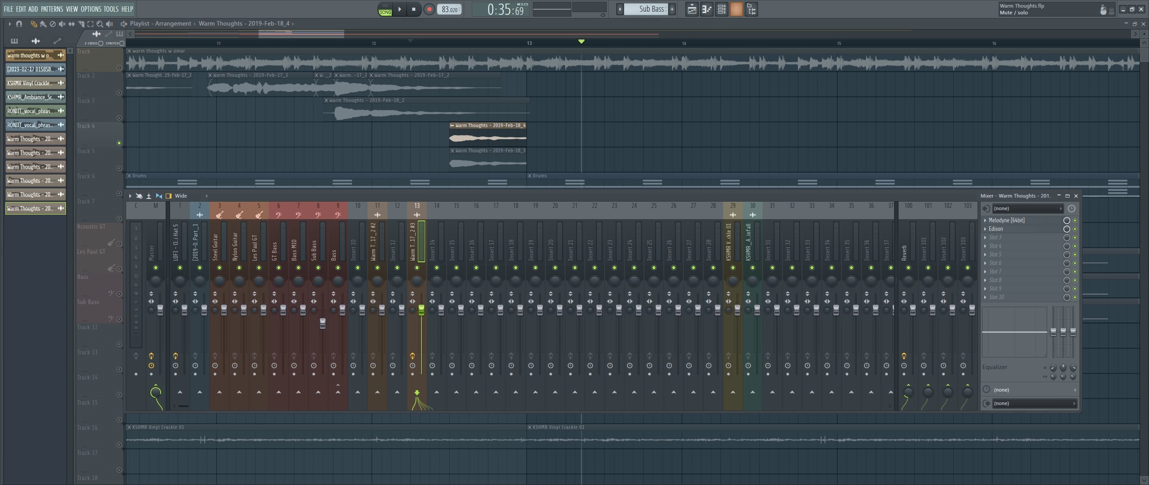
pyautogui.rightClick(426, 203)
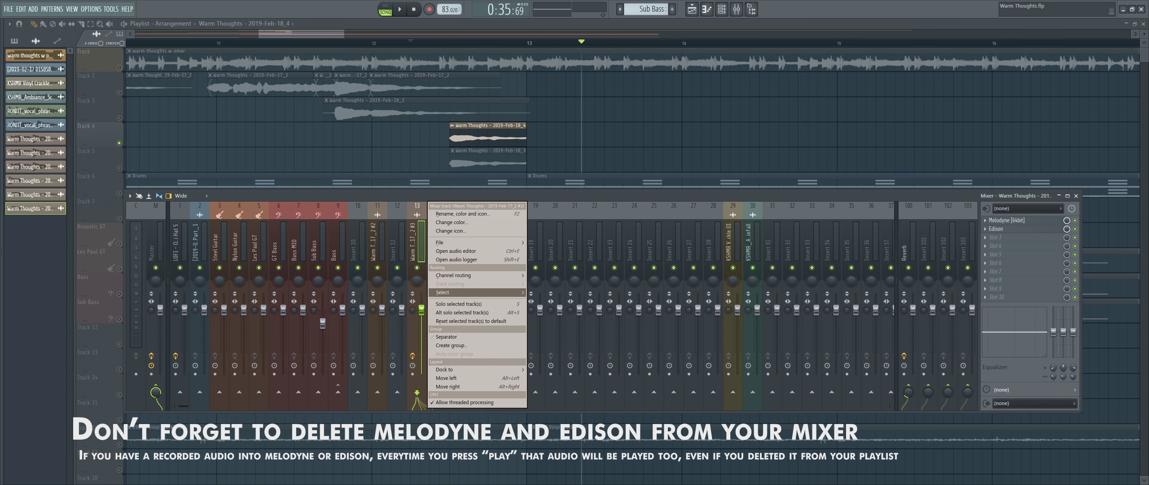
pyautogui.click(471, 321)
pyautogui.press('Return')
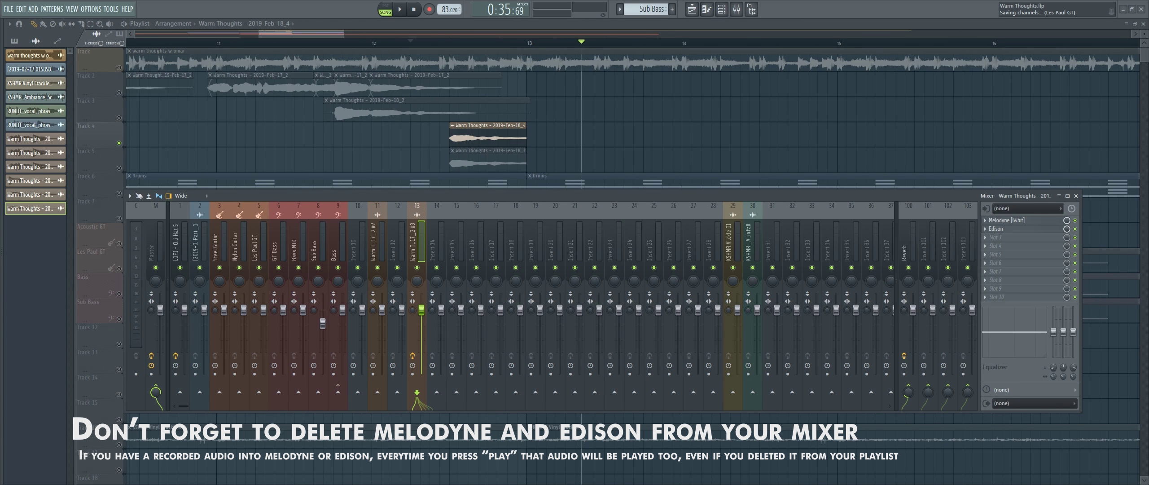
pyautogui.rightClick(381, 204)
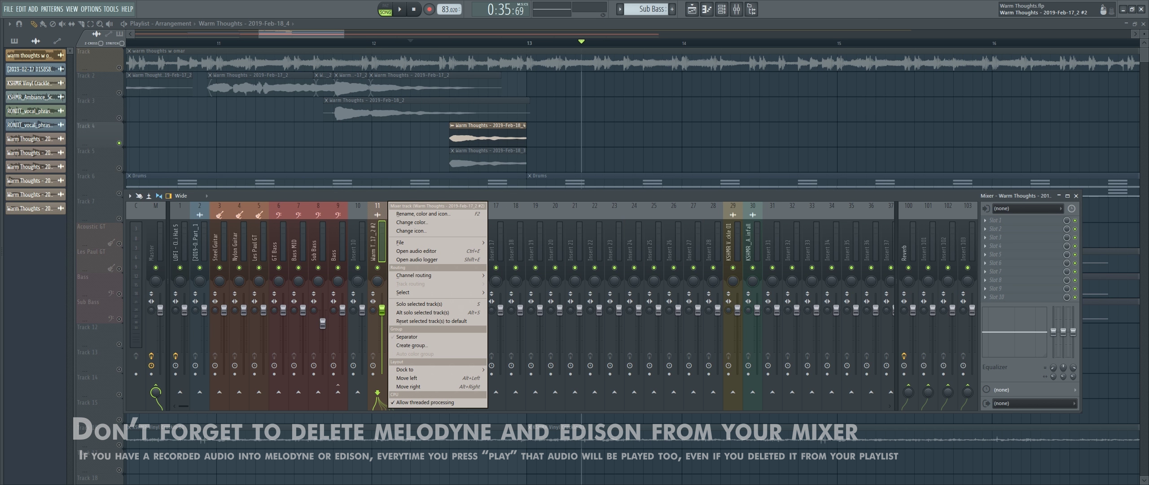
pyautogui.click(426, 321)
pyautogui.press('Return')
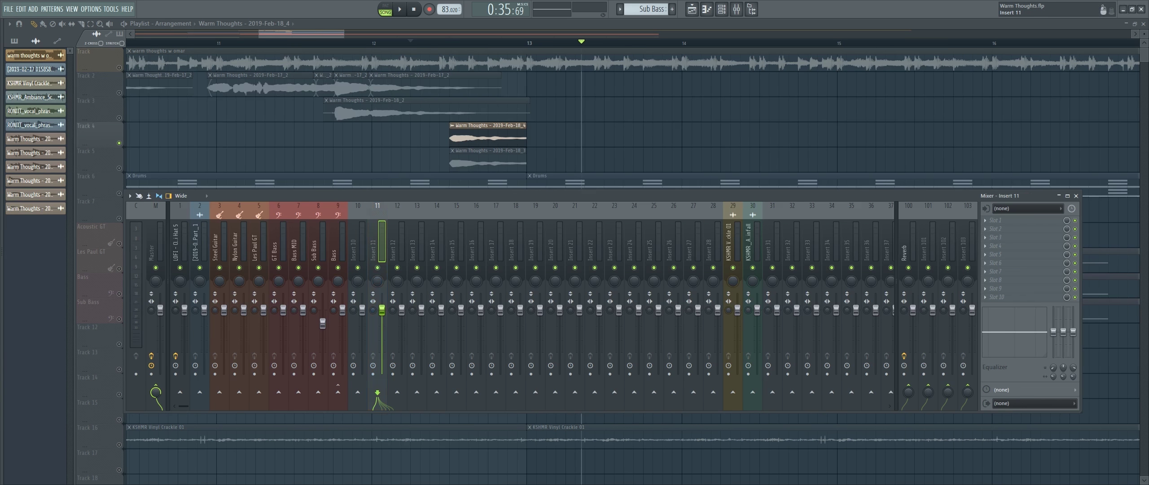
pyautogui.click(1075, 196)
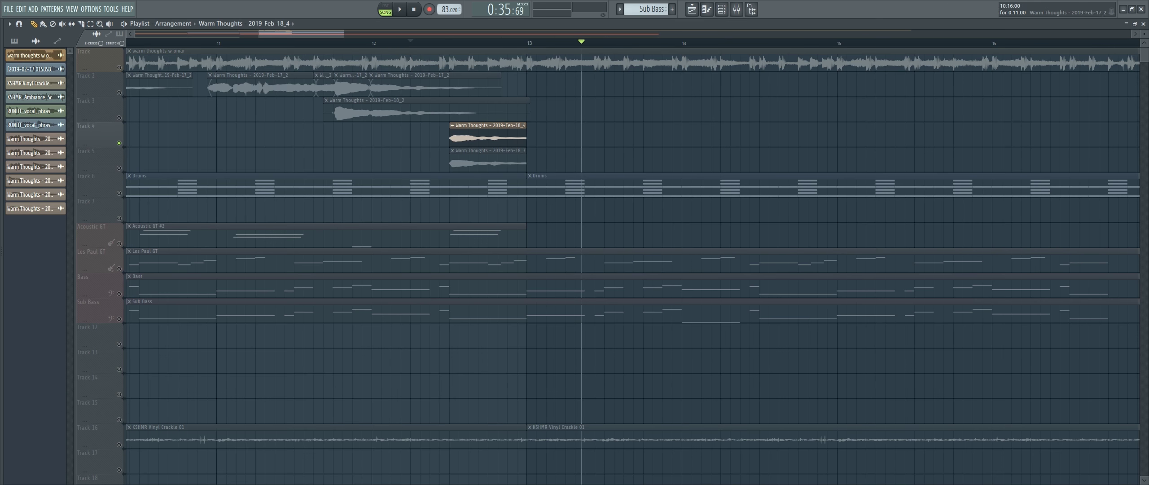
# Restore all soloed-out playlist tracks, keep Track 1 muted, and play the arrangement from between bars 8 and 9.
pyautogui.scroll(-3, 267, 86)
pyautogui.rightClick(119, 68)
pyautogui.rightClick(119, 67)
pyautogui.click(119, 67)
pyautogui.moveTo(186, 43)
pyautogui.mouseDown()
pyautogui.moveTo(31, 43)
pyautogui.moveTo(243, 43)
pyautogui.mouseUp()
pyautogui.press('space')
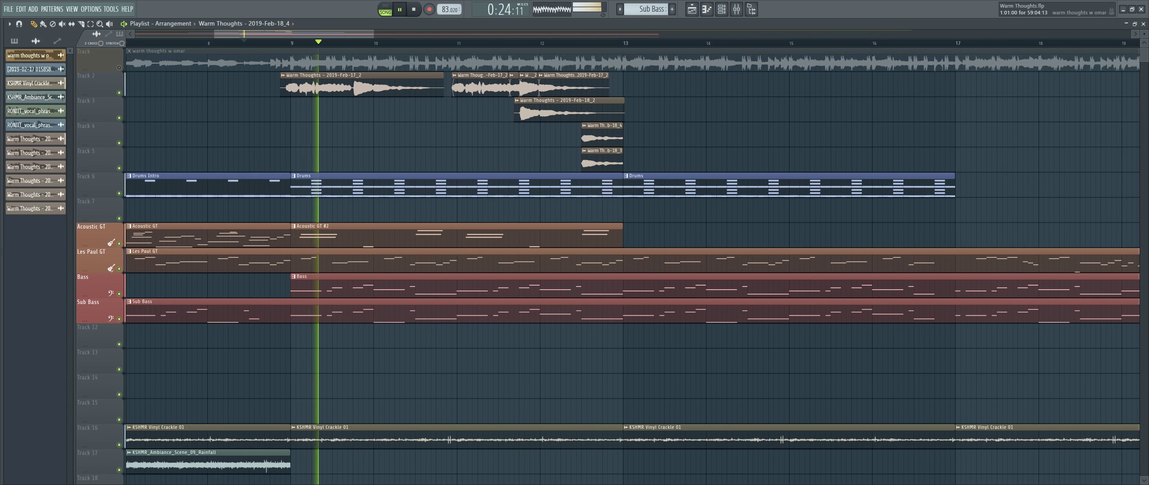
# Inspect the channel settings of the Rainfall ambience sample on Track 17 during playback.
pyautogui.scroll(-3, 207, 314)
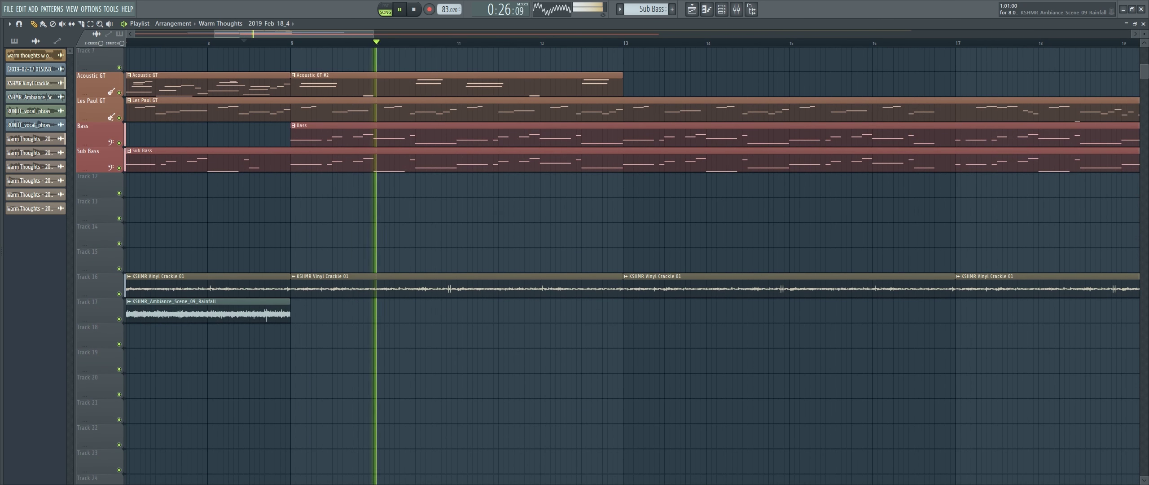
pyautogui.doubleClick(207, 310)
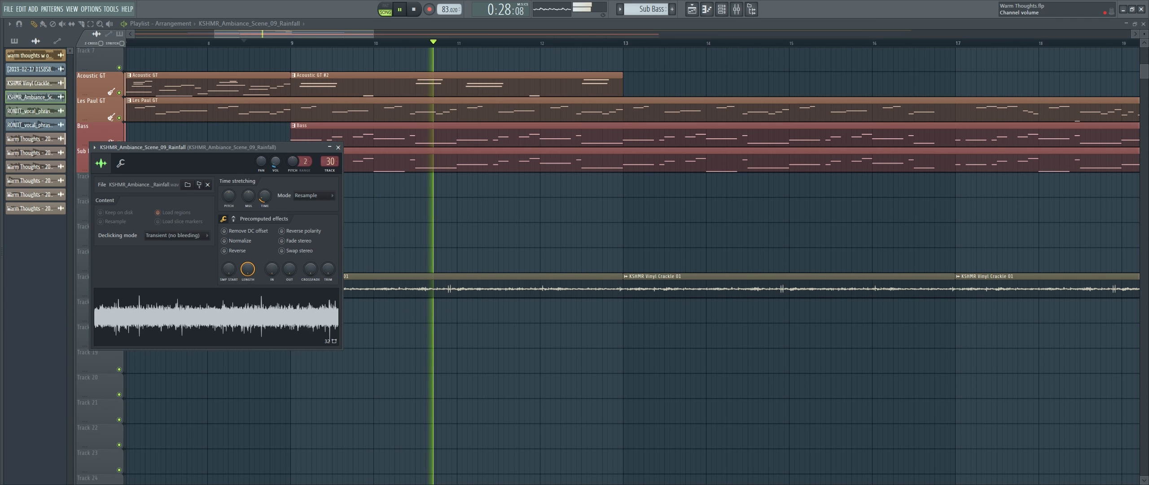
pyautogui.click(338, 148)
pyautogui.scroll(3, 361, 359)
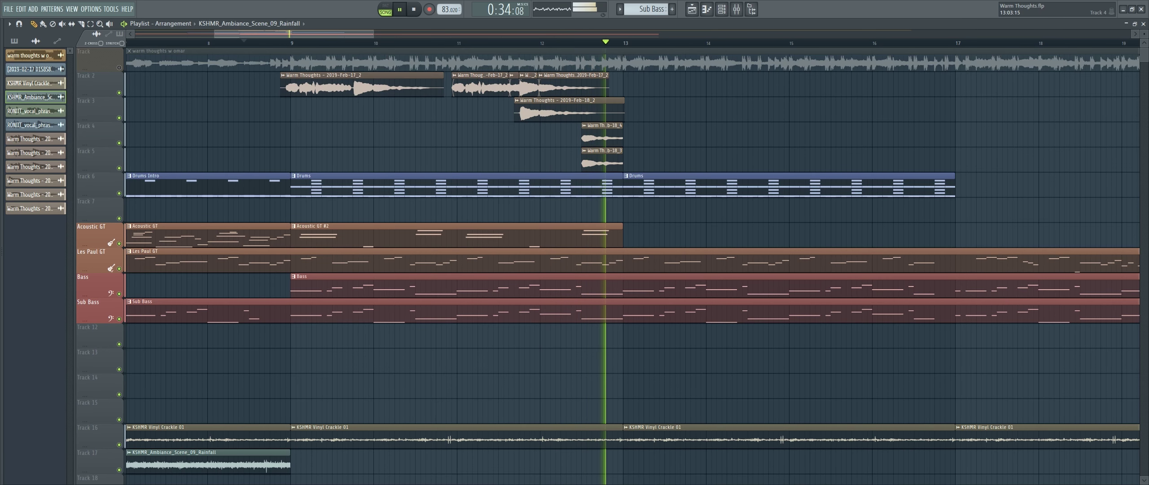
# Set the channel volume of the Track 3 backing vocal clip to 41% while auditioning from the middle of bar 11.
pyautogui.doubleClick(552, 109)
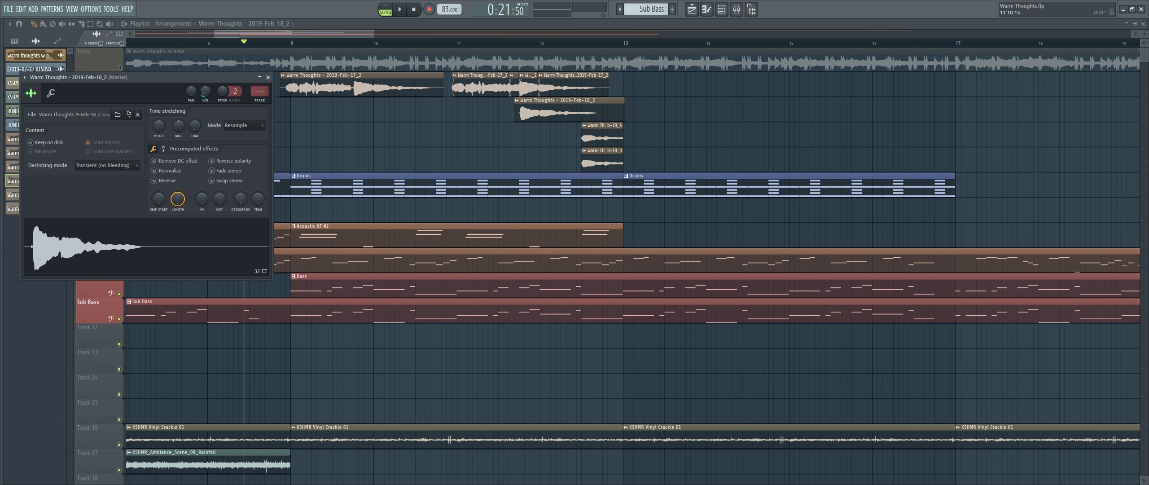
pyautogui.click(508, 43)
pyautogui.press('space')
pyautogui.doubleClick(554, 109)
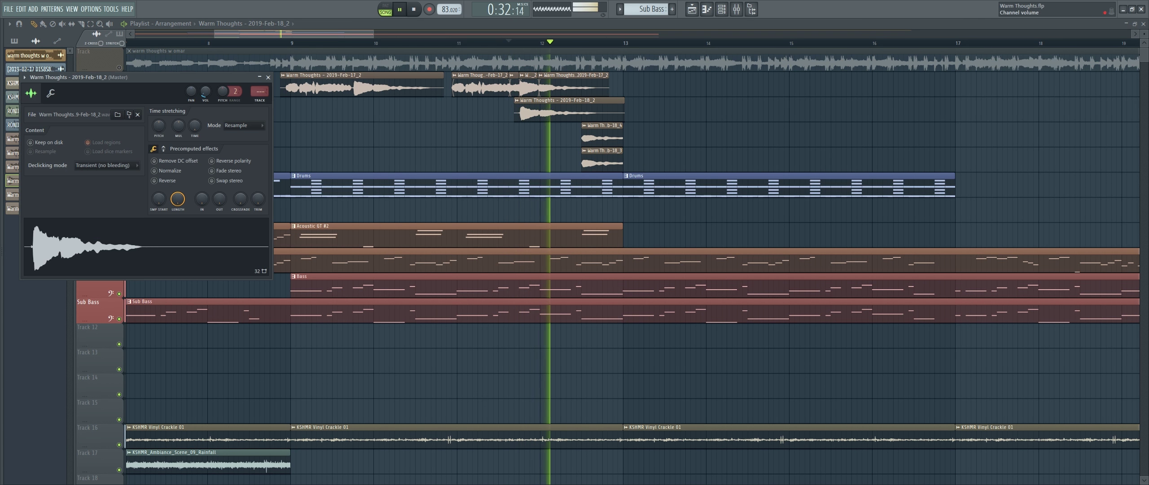
pyautogui.moveTo(206, 91); pyautogui.dragTo(206, 76)
pyautogui.press('space')
pyautogui.press('space')
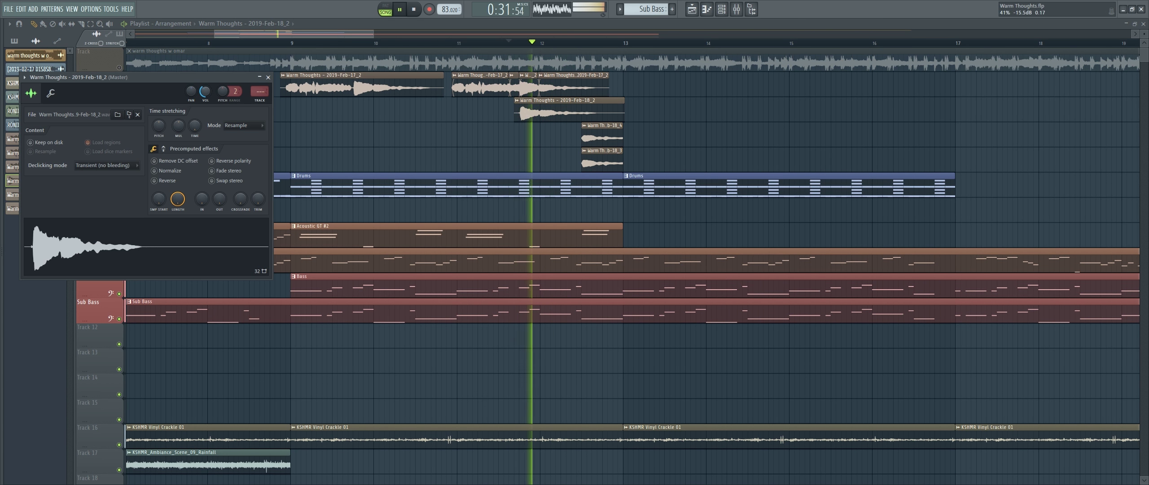
# Set the channel volumes of the short vocal fills on Tracks 4 and 5 to 43% and 49%, and audition them.
pyautogui.press('Escape')
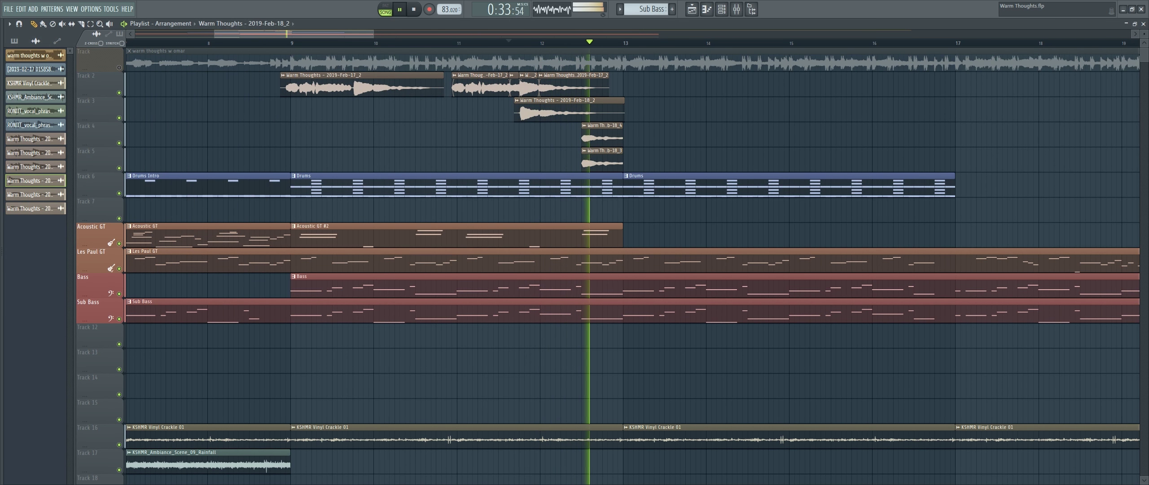
pyautogui.press('space')
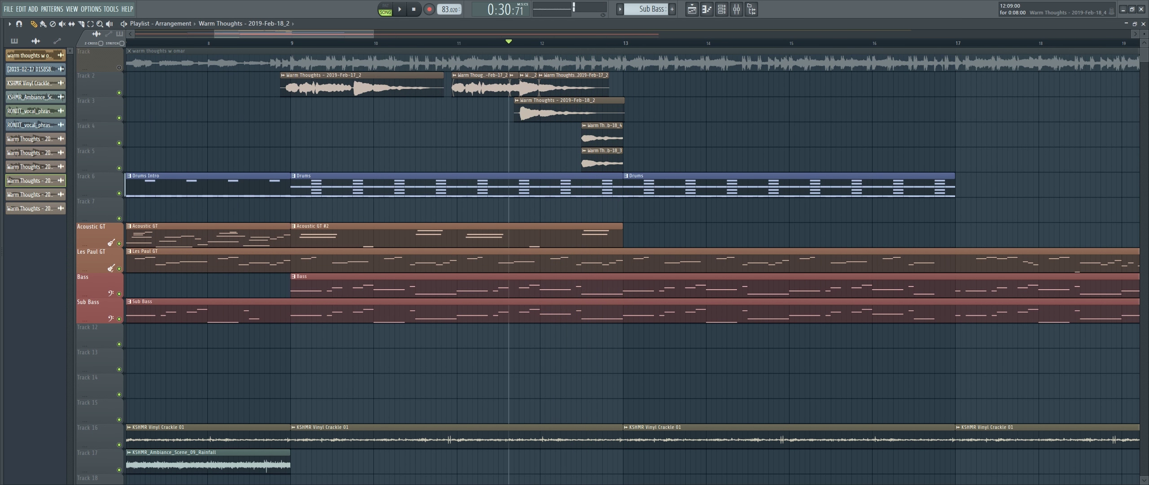
pyautogui.doubleClick(601, 135)
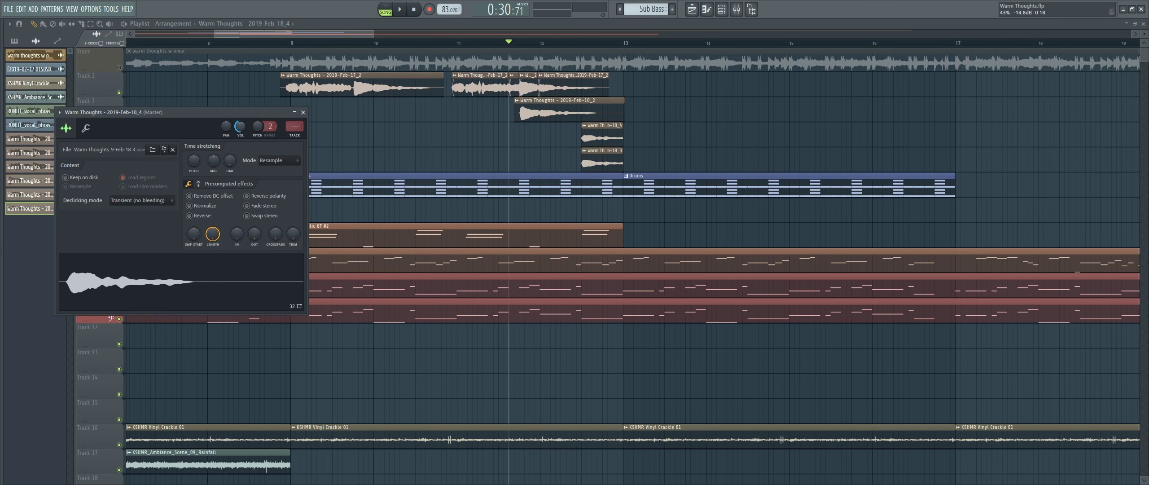
pyautogui.doubleClick(601, 160)
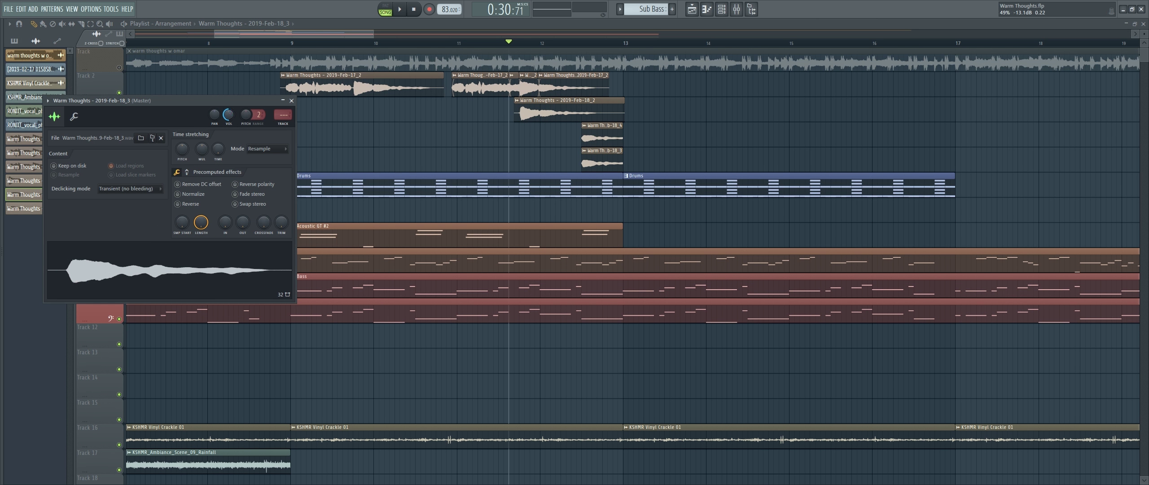
pyautogui.press('space')
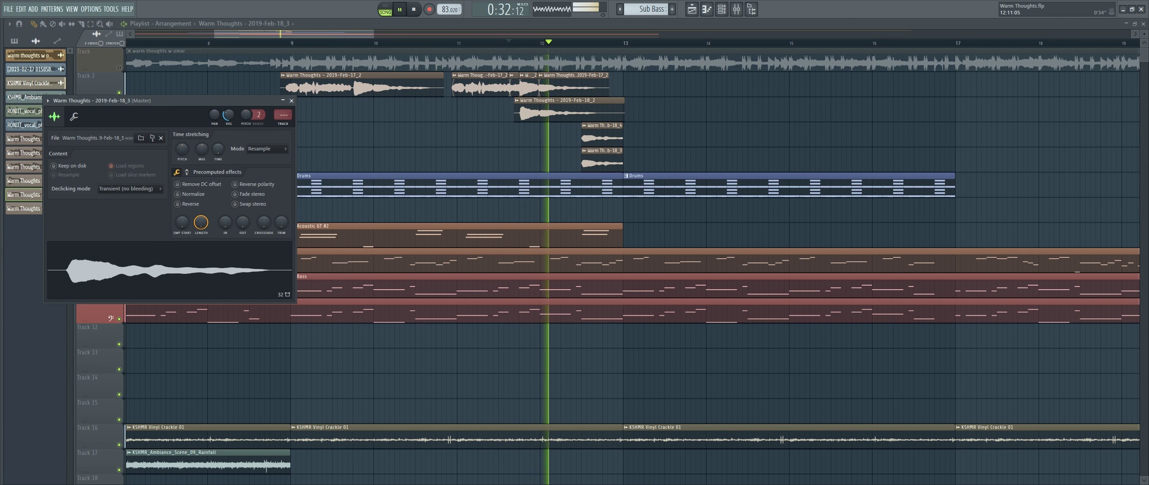
pyautogui.press('Escape')
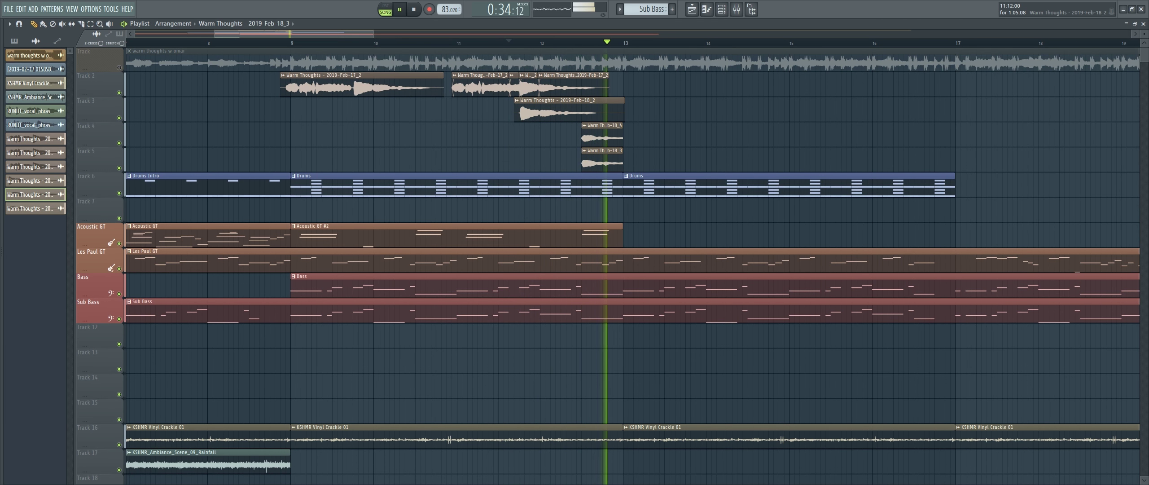
pyautogui.press('space')
# Duplicate all vocal clips on Tracks 2 to 5 directly after the originals, and play the transition around bar 13.
pyautogui.moveTo(367, 72); pyautogui.dragTo(592, 172)
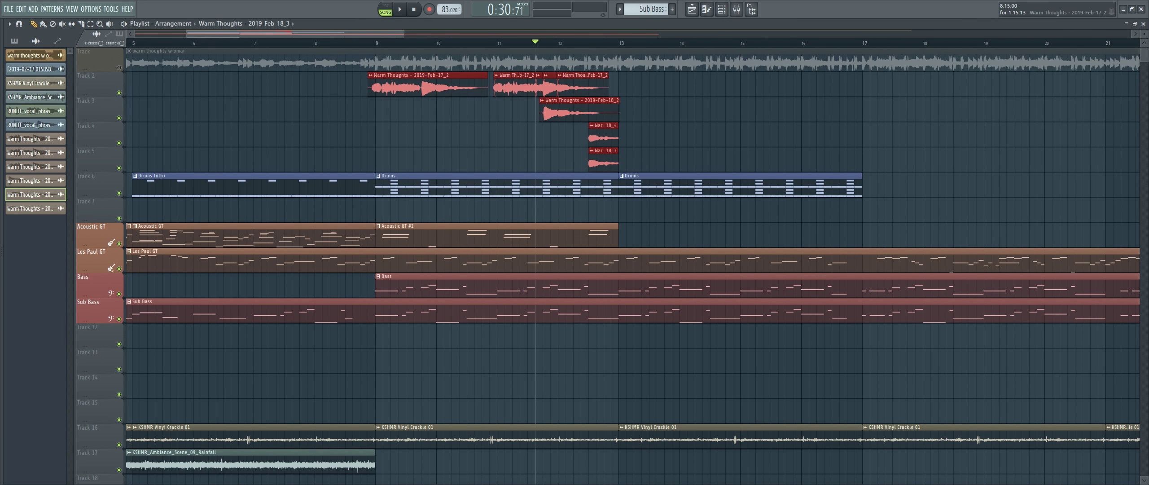
pyautogui.hotkey('ctrl', 'b')
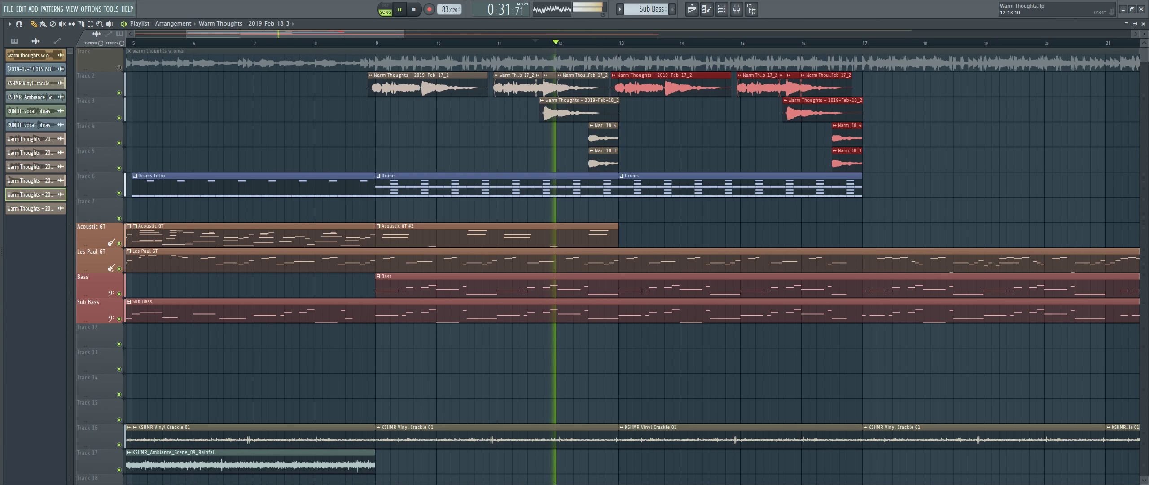
pyautogui.click(604, 42)
pyautogui.scroll(-2, 632, 261)
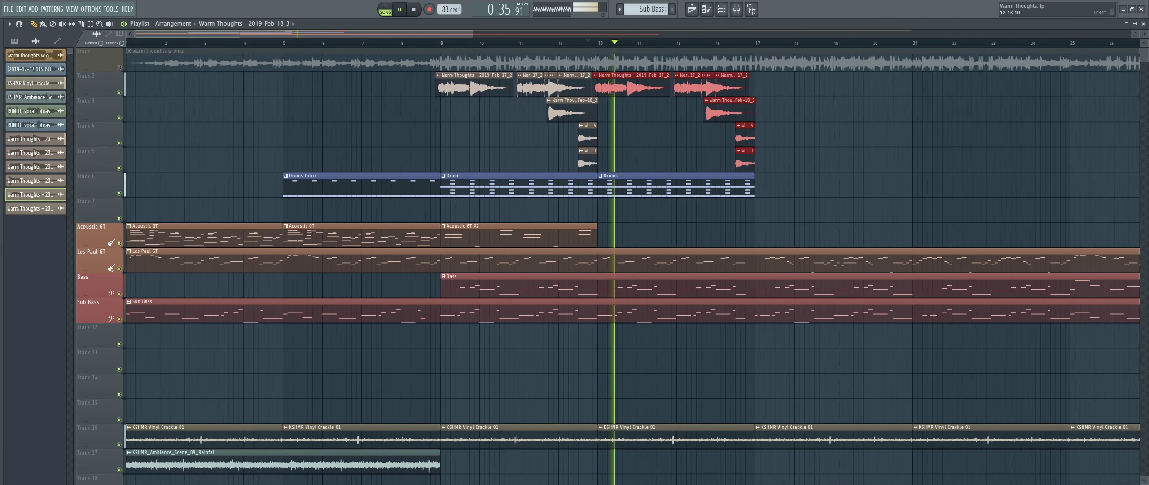
pyautogui.scroll(-1, 632, 260)
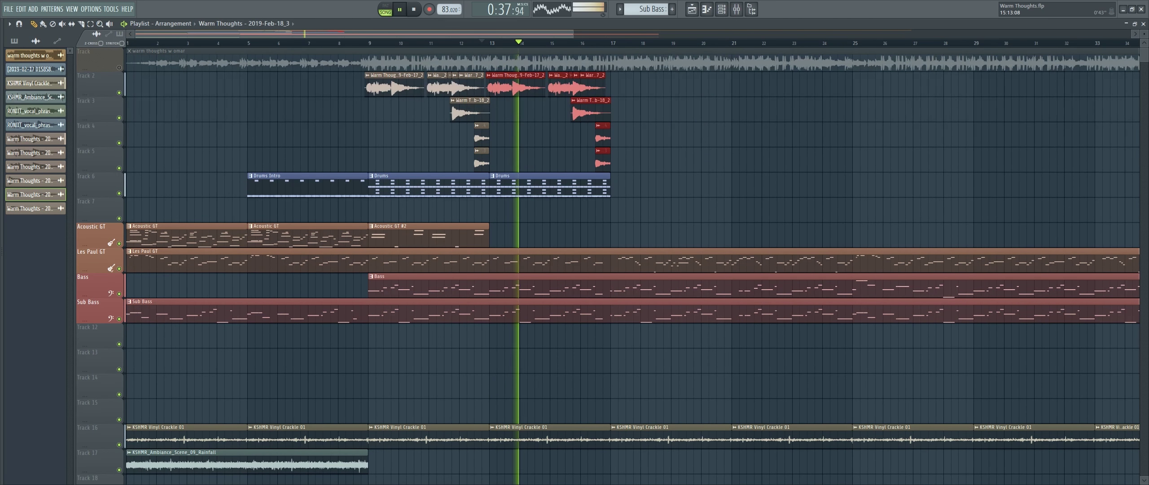
pyautogui.press('space')
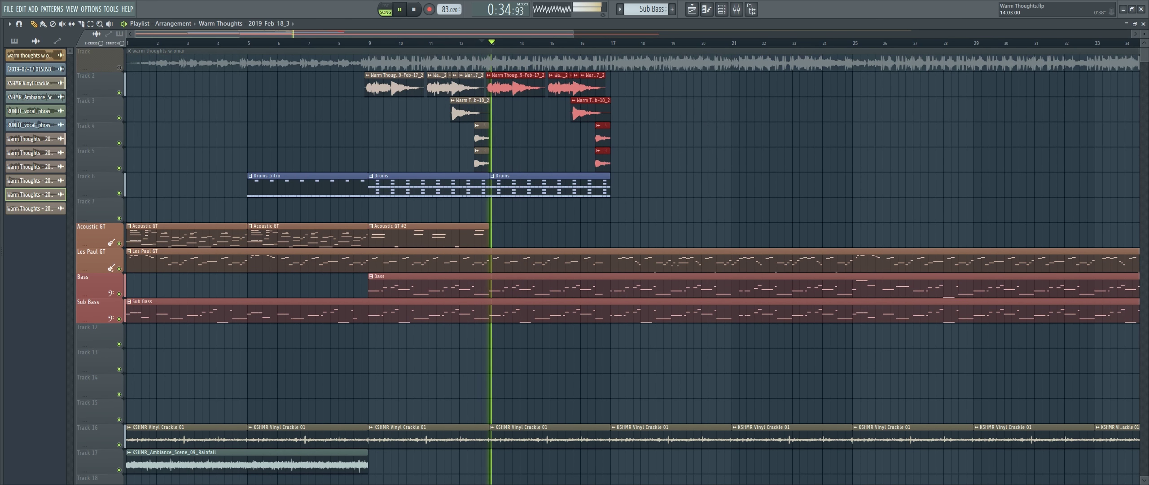
pyautogui.scroll(2, 553, 260)
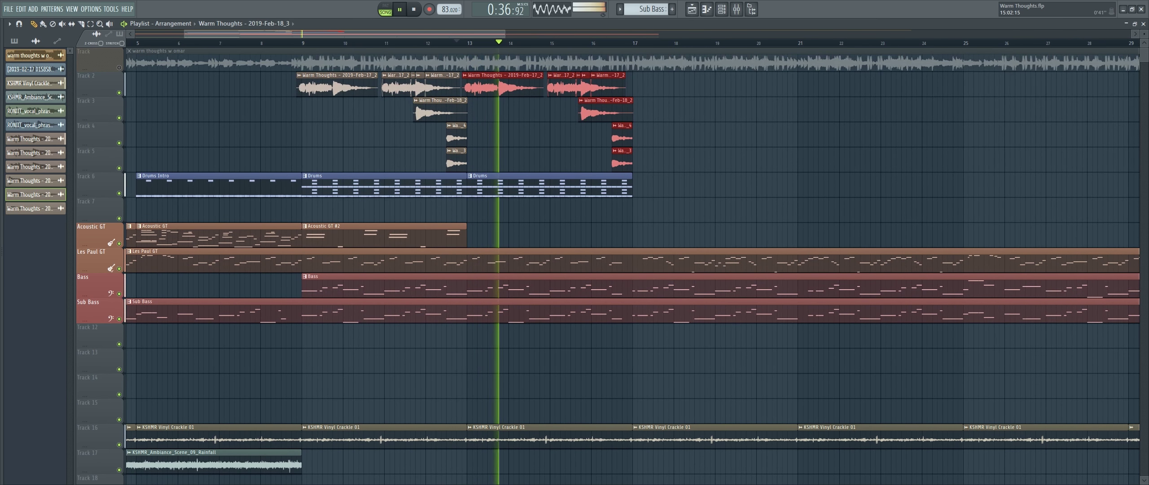
pyautogui.press('space')
# Copy the lead vocal clip starting just before bar 13 onto Track 3, aligned directly beneath the original.
pyautogui.click(484, 111)
pyautogui.keyDown('ctrl'); pyautogui.click(486, 88); pyautogui.keyUp('ctrl')
pyautogui.moveTo(487, 89); pyautogui.dragTo(512, 99)
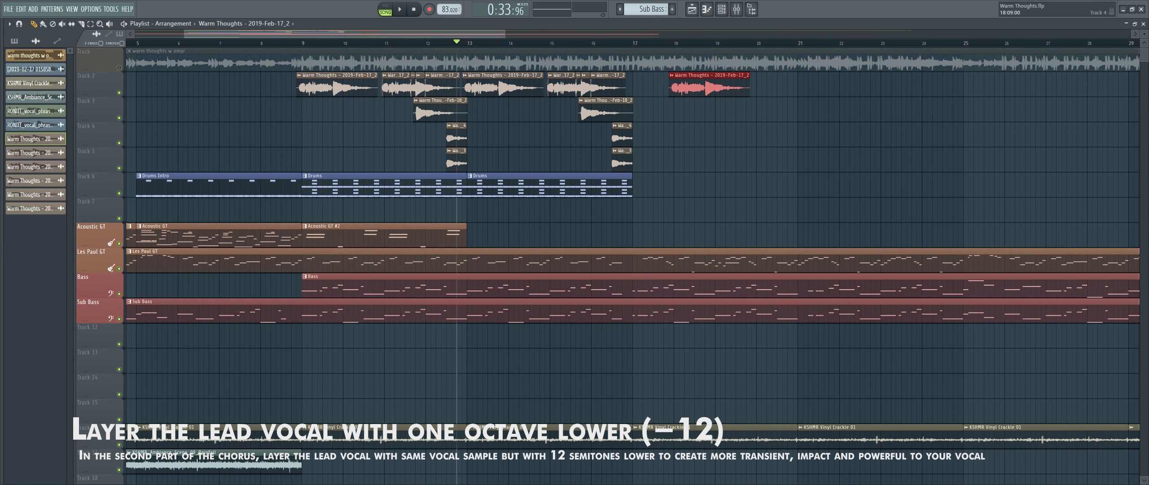
pyautogui.moveTo(718, 88); pyautogui.dragTo(594, 113)
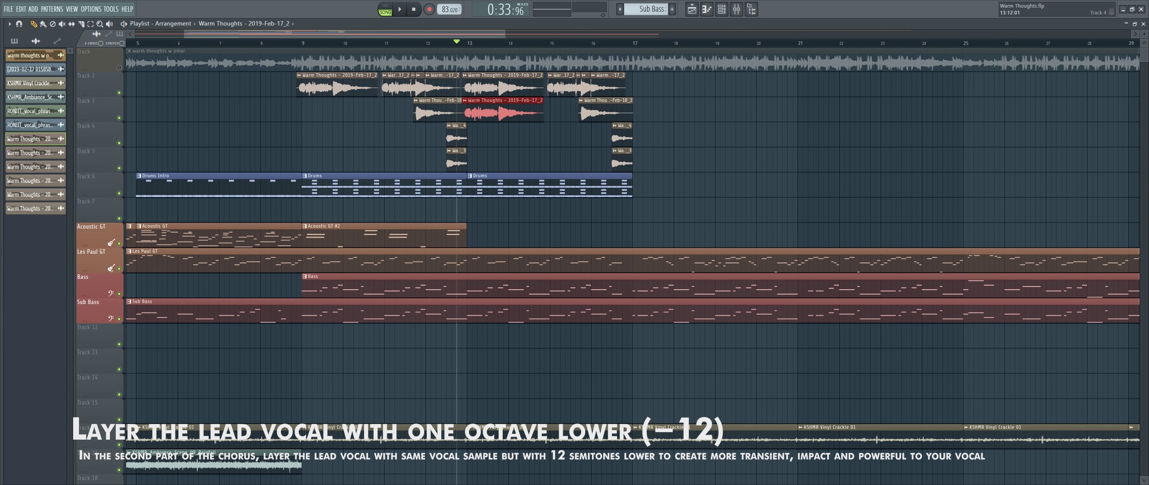
# Make the Track 3 lead vocal copy unique, pitch it 12 semitones lower in Stretch mode, and audition it.
pyautogui.scroll(7, 477, 101)
pyautogui.click(379, 100)
pyautogui.click(399, 167)
pyautogui.click(291, 171)
pyautogui.click(287, 197)
pyautogui.press('space')
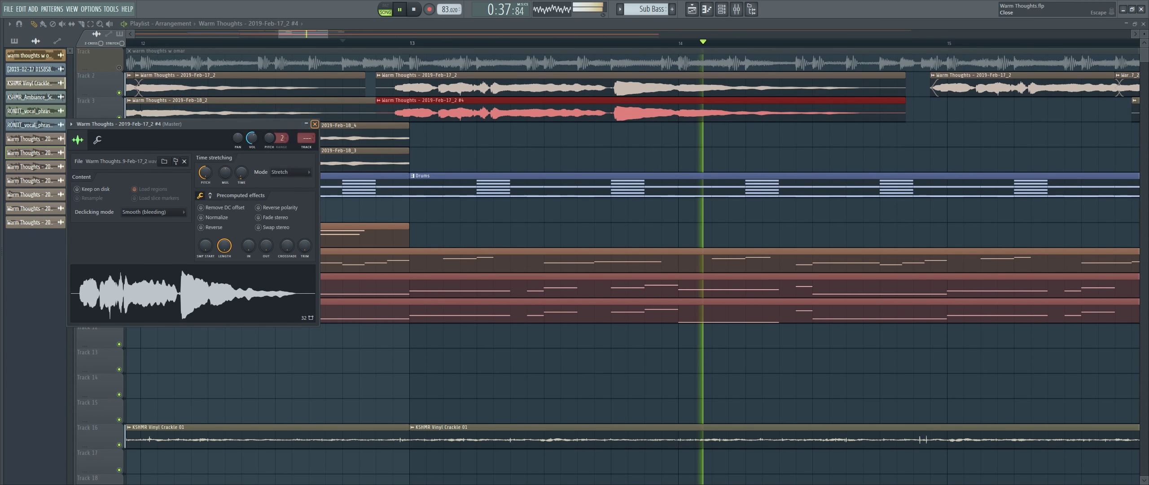
pyautogui.click(315, 124)
# Shorten the octave-lower layer on Track 3, copy it beneath the lead phrase starting just before bar 15, and play that section.
pyautogui.scroll(-4, 425, 112)
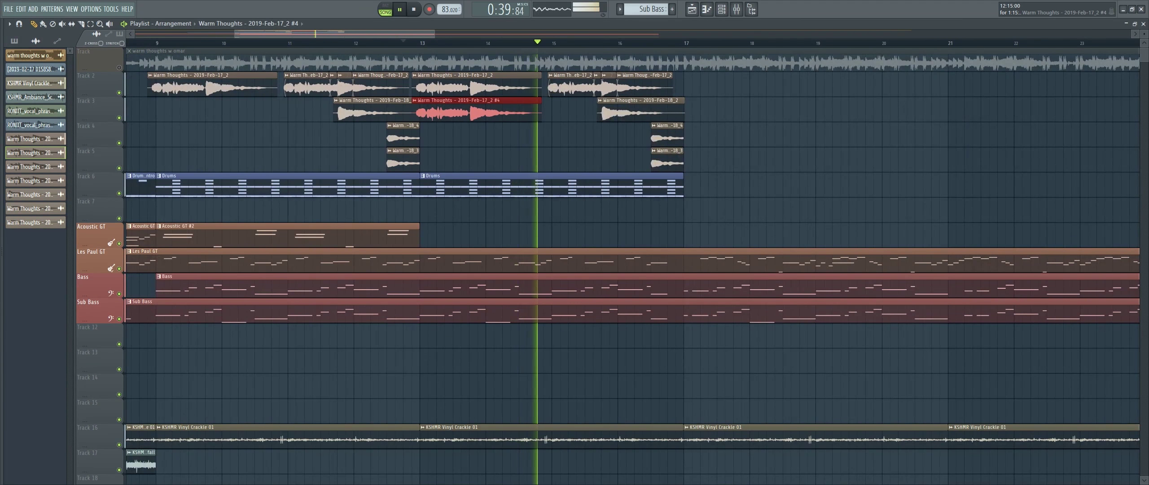
pyautogui.moveTo(538, 111)
pyautogui.mouseDown()
pyautogui.moveTo(432, 111)
pyautogui.moveTo(550, 110)
pyautogui.mouseUp()
pyautogui.moveTo(442, 110); pyautogui.dragTo(574, 111)
pyautogui.press('space')
pyautogui.press('space')
pyautogui.scroll(5, 566, 111)
pyautogui.click(429, 43)
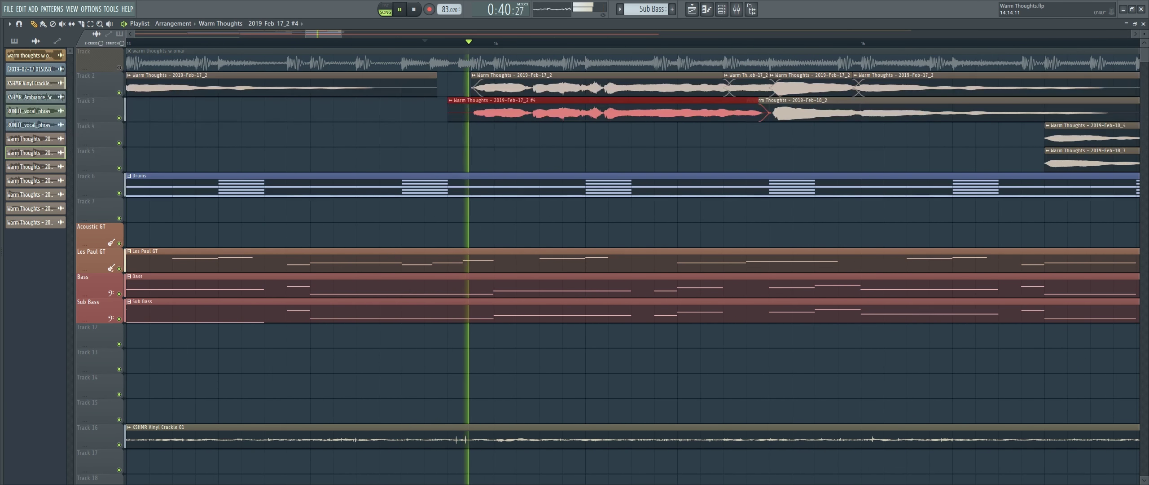
pyautogui.scroll(-6, 435, 45)
pyautogui.scroll(5, 542, 86)
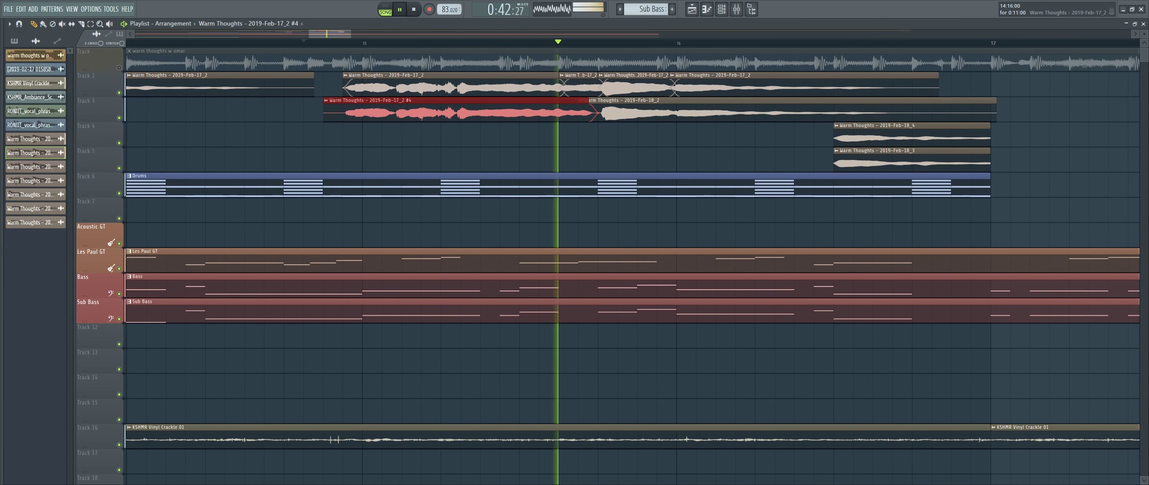
pyautogui.scroll(-5, 542, 86)
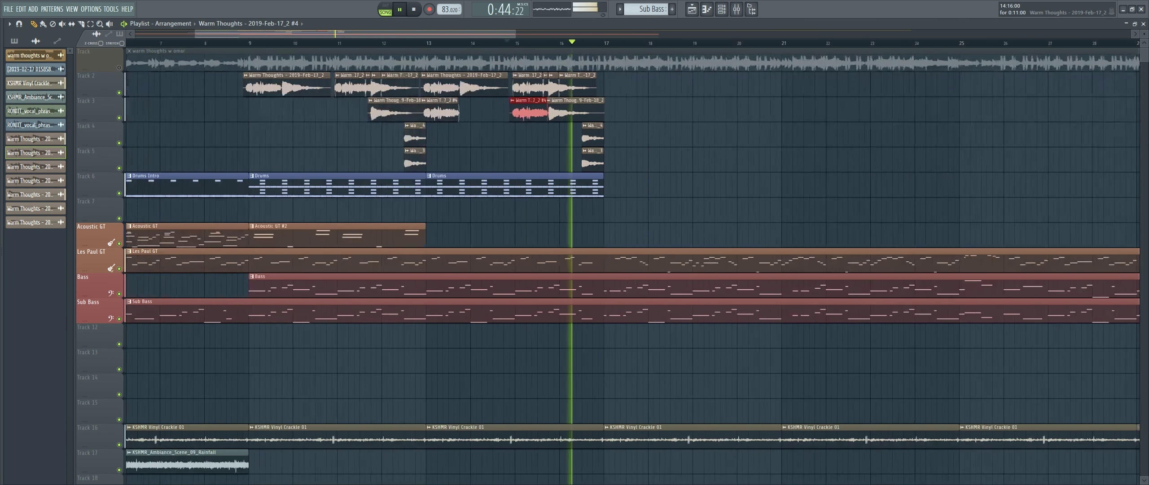
# Solo the reference song on Track 1 and listen to its section around bars 20 to 25.
pyautogui.scroll(-4, 539, 86)
pyautogui.scroll(-4, 529, 256)
pyautogui.scroll(4, 529, 256)
pyautogui.scroll(1, 530, 256)
pyautogui.rightClick(119, 67)
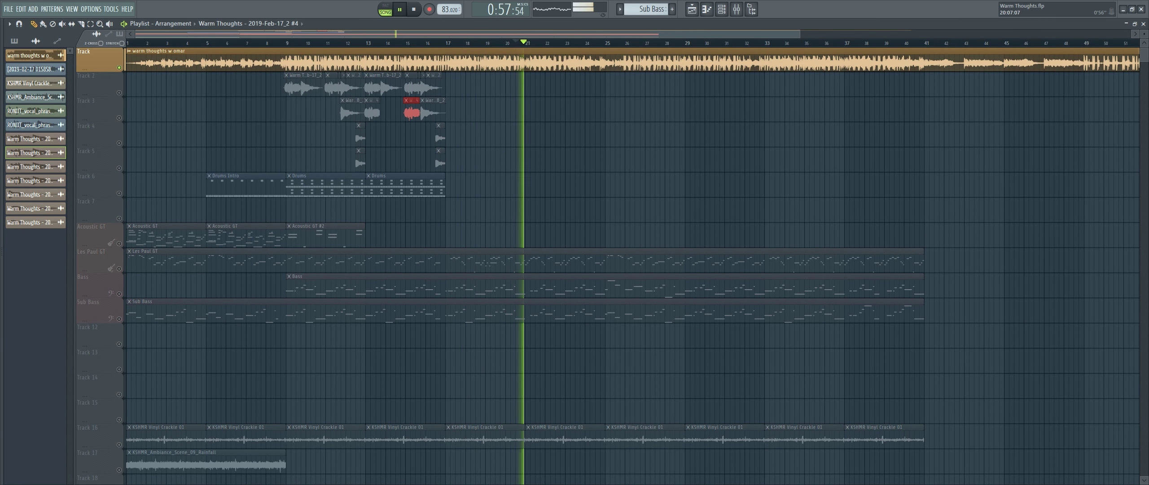
pyautogui.scroll(3, 540, 225)
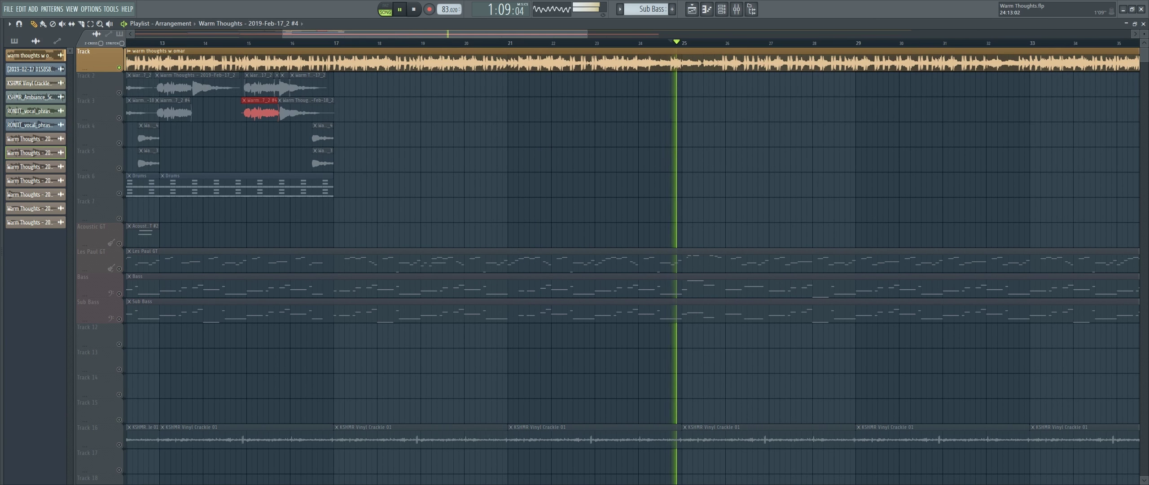
pyautogui.scroll(-3, 677, 224)
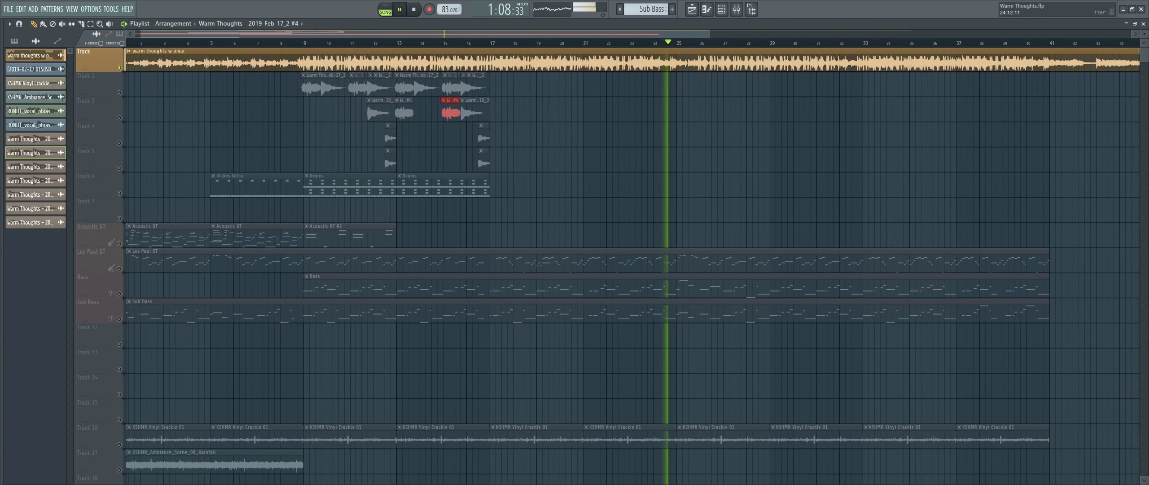
pyautogui.scroll(-2, 628, 225)
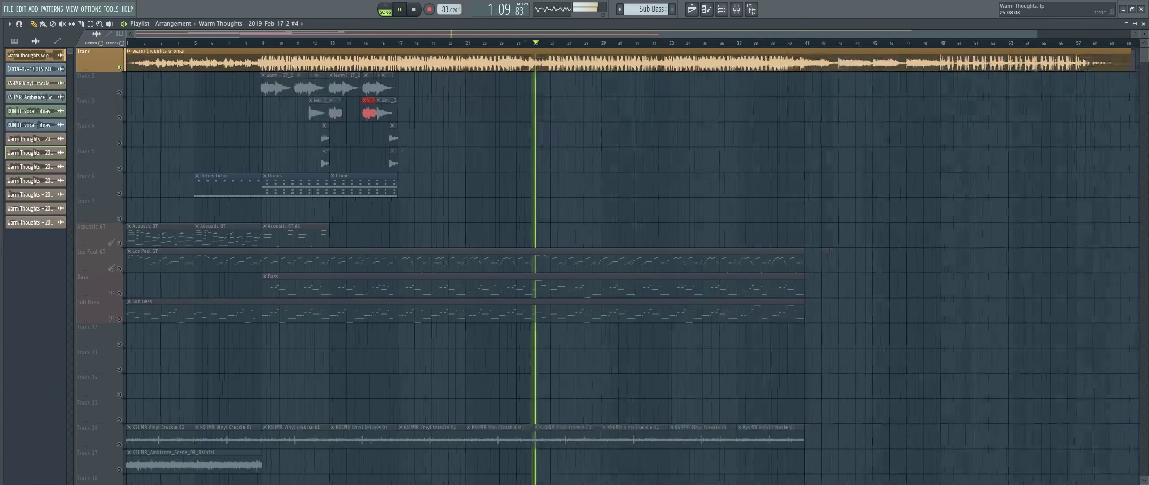
pyautogui.scroll(-1, 628, 211)
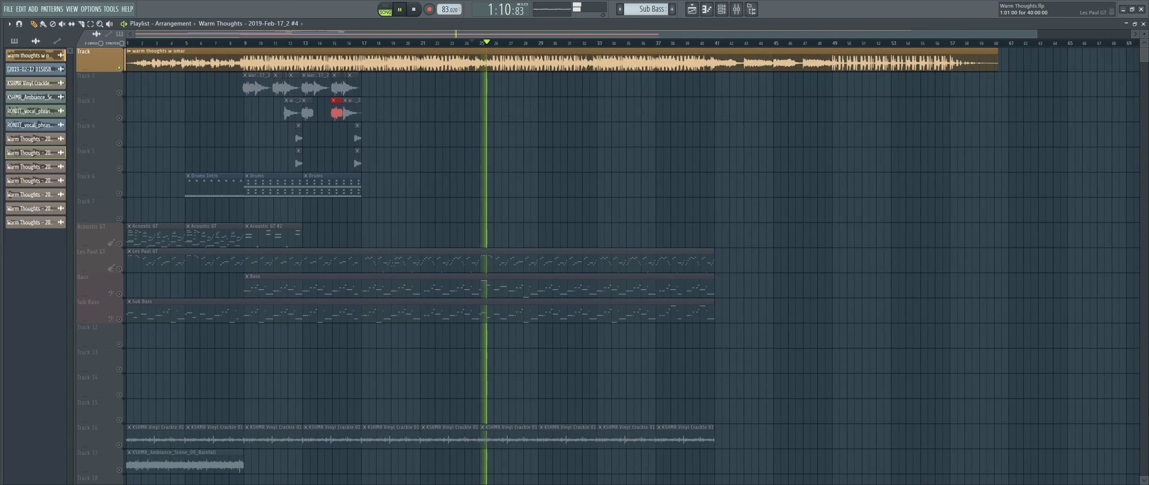
# Unsolo Track 1, briefly solo the Les Paul GT track, restore all tracks, and stop playback.
pyautogui.rightClick(119, 67)
pyautogui.rightClick(119, 268)
pyautogui.rightClick(119, 268)
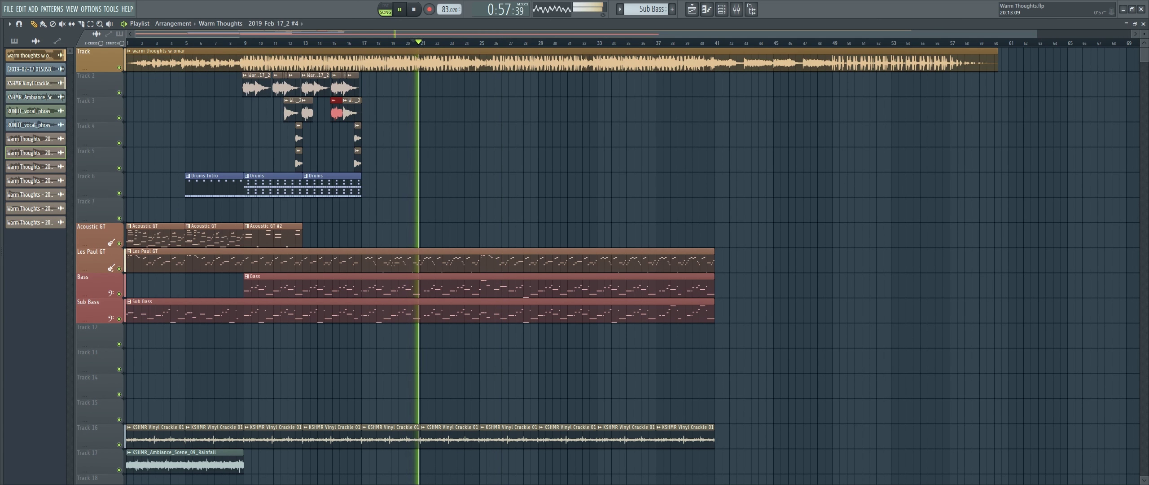
pyautogui.press('space')
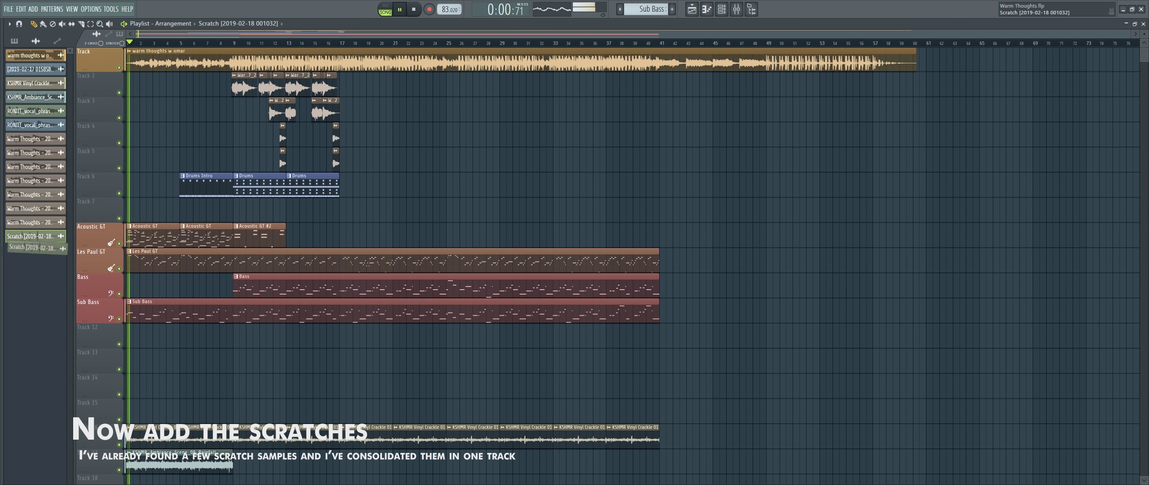
# Place the consolidated Scratch sample on Track 12 from bar 1, audition it near bar 17, and mute Track 1.
pyautogui.moveTo(36, 247); pyautogui.dragTo(135, 339)
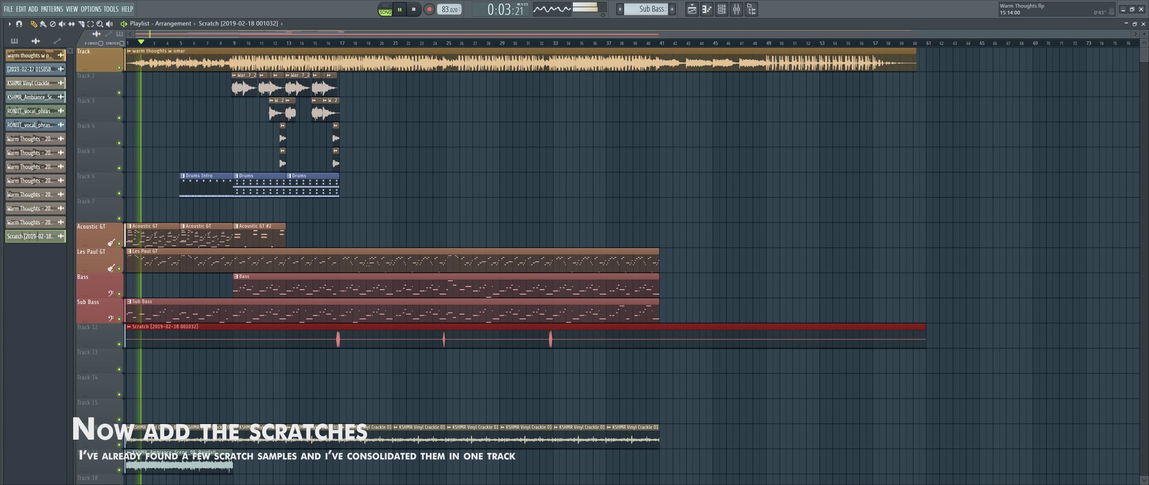
pyautogui.click(333, 43)
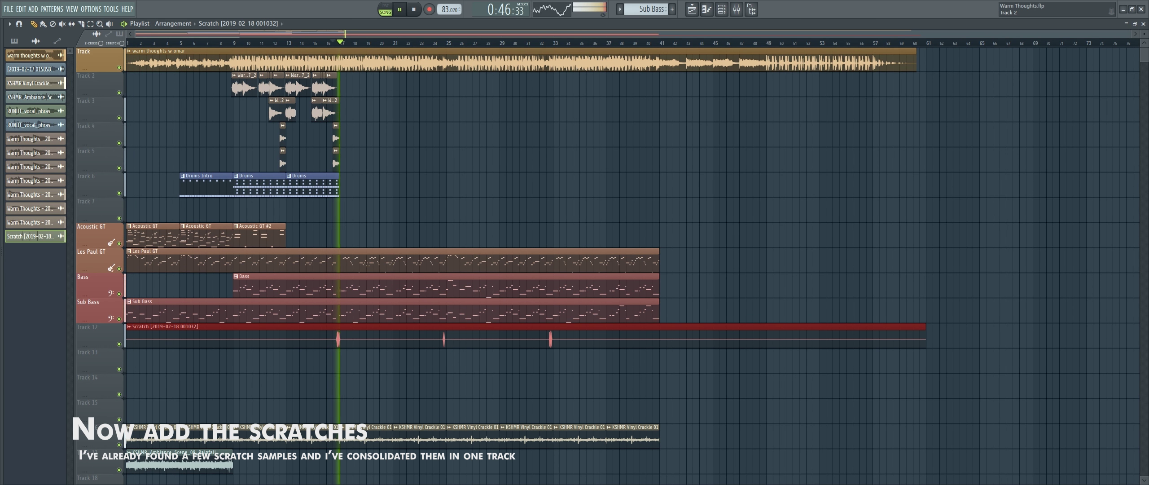
pyautogui.click(119, 67)
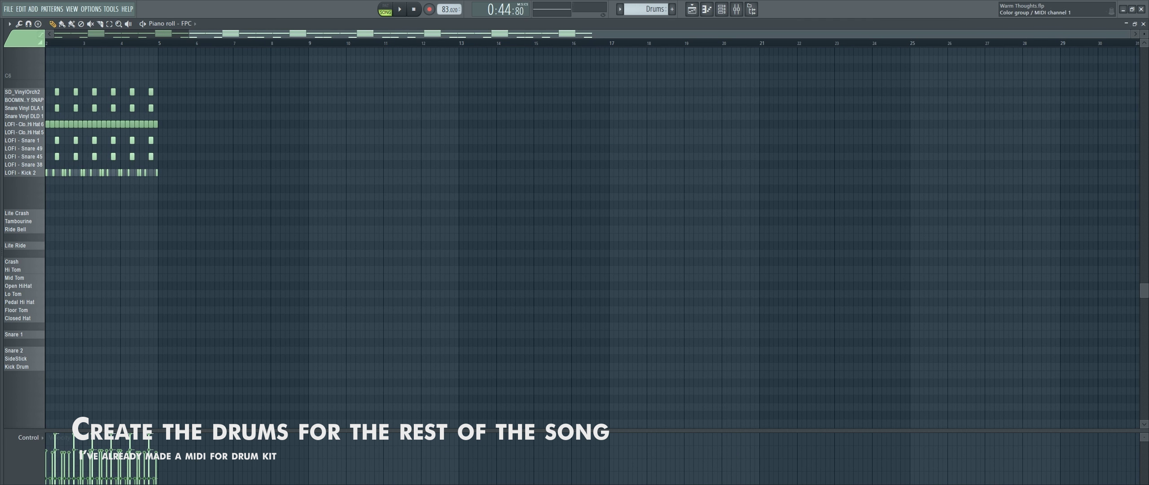
# Import the prepared drum MIDI into the Drums pattern and replace the Track 6 clips with one long Drums clip from bar 5.
pyautogui.click(9, 24)
pyautogui.moveTo(36, 34)
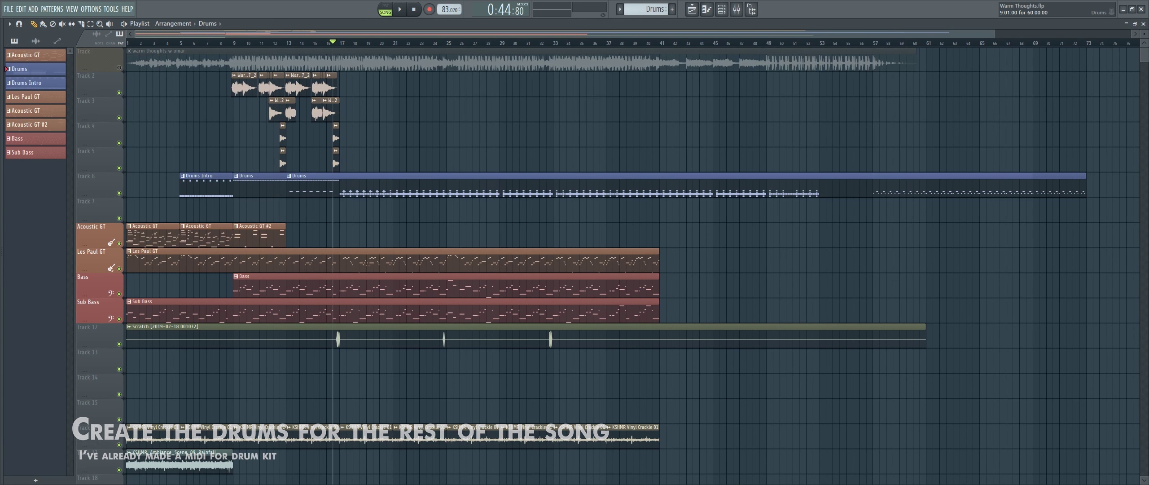
pyautogui.moveTo(308, 185); pyautogui.dragTo(148, 210)
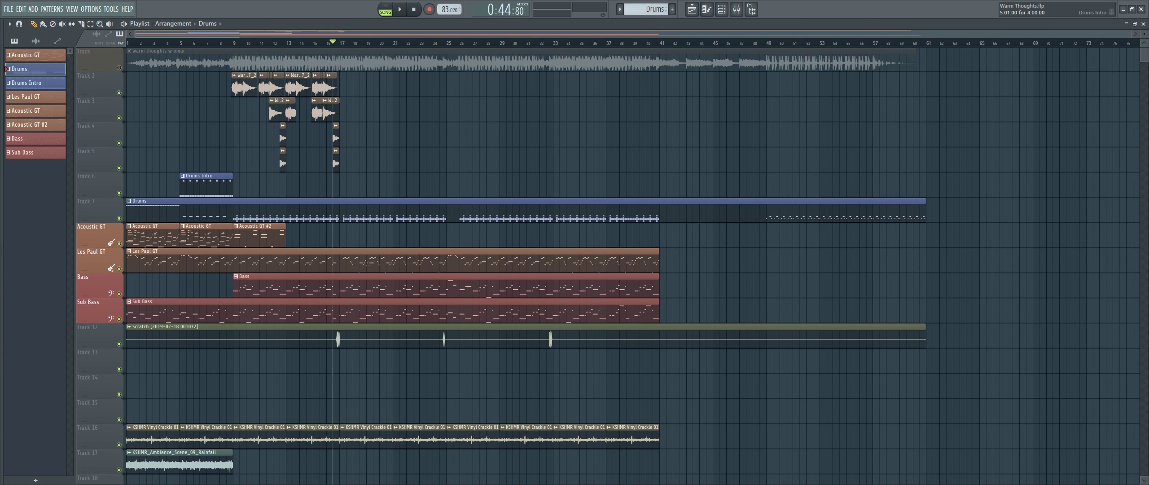
pyautogui.moveTo(148, 210); pyautogui.dragTo(147, 185)
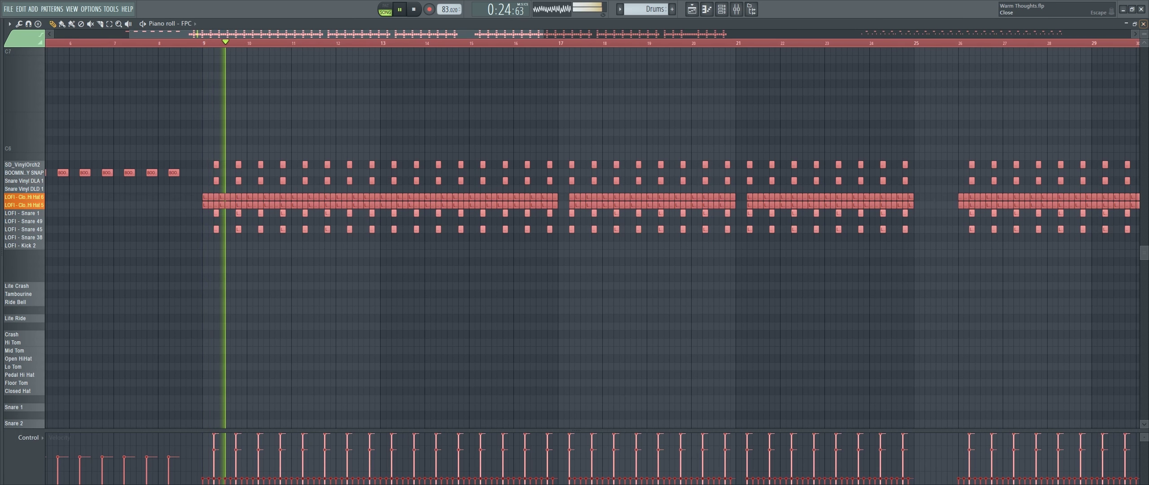
pyautogui.click(1143, 23)
# Name playlist Track 7 with the Kick preset, including its colour and icon.
pyautogui.scroll(-3, 574, 185)
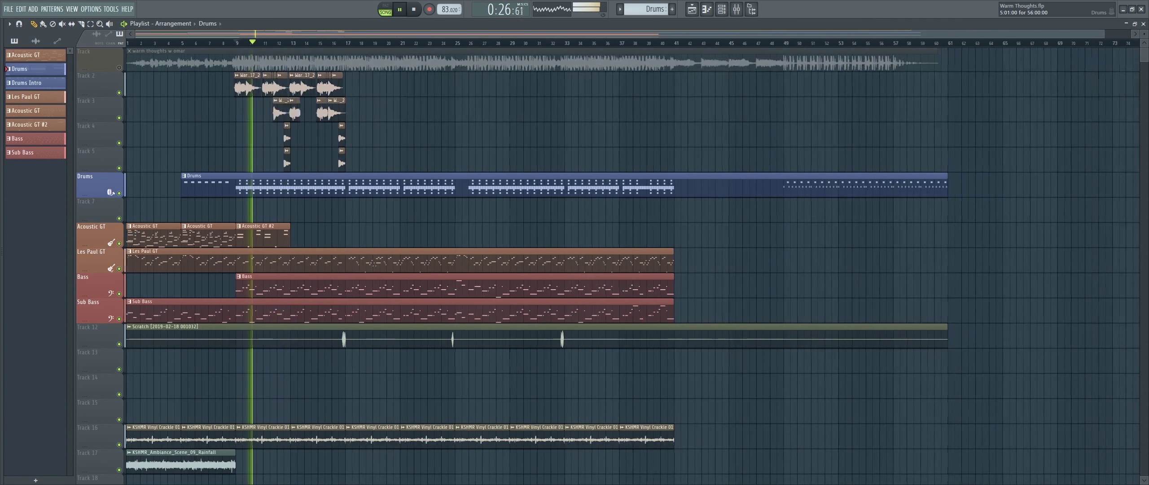
pyautogui.middleClick(110, 212)
pyautogui.click(111, 212)
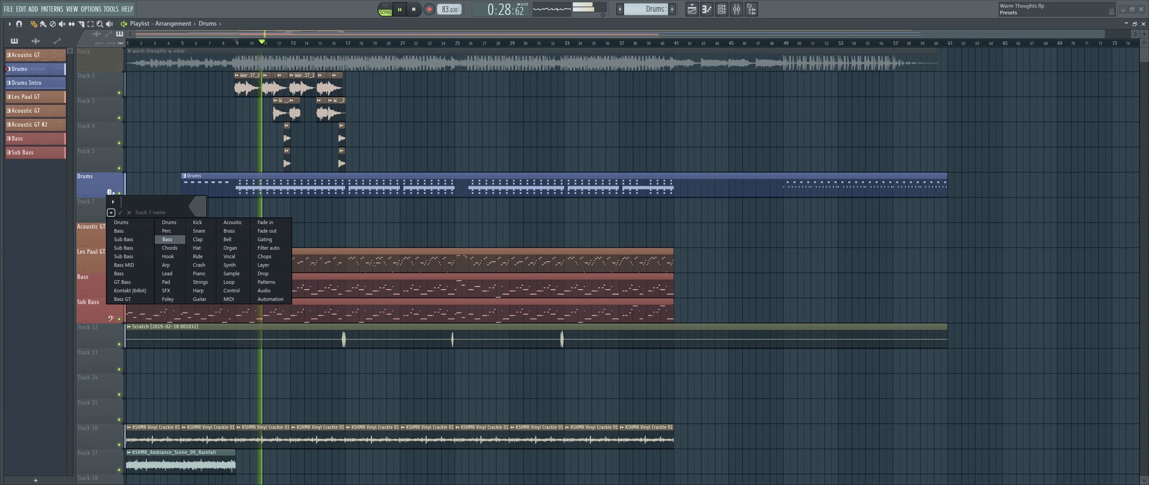
pyautogui.click(197, 222)
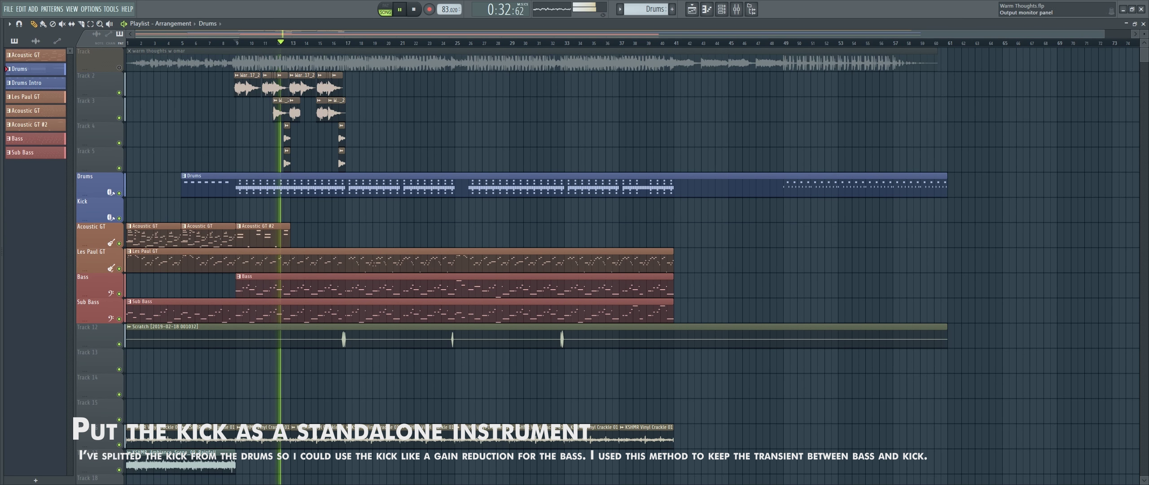
# Create a new pattern named Kick, place its clip on the Kick track at bar 9, and stop playback.
pyautogui.click(671, 9)
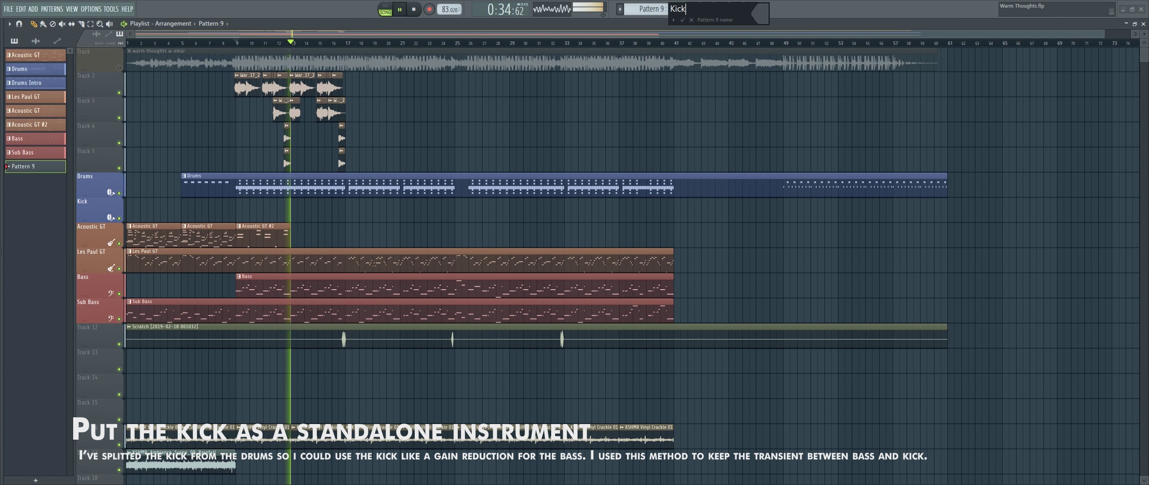
pyautogui.press('Return')
pyautogui.moveTo(191, 229); pyautogui.dragTo(239, 203)
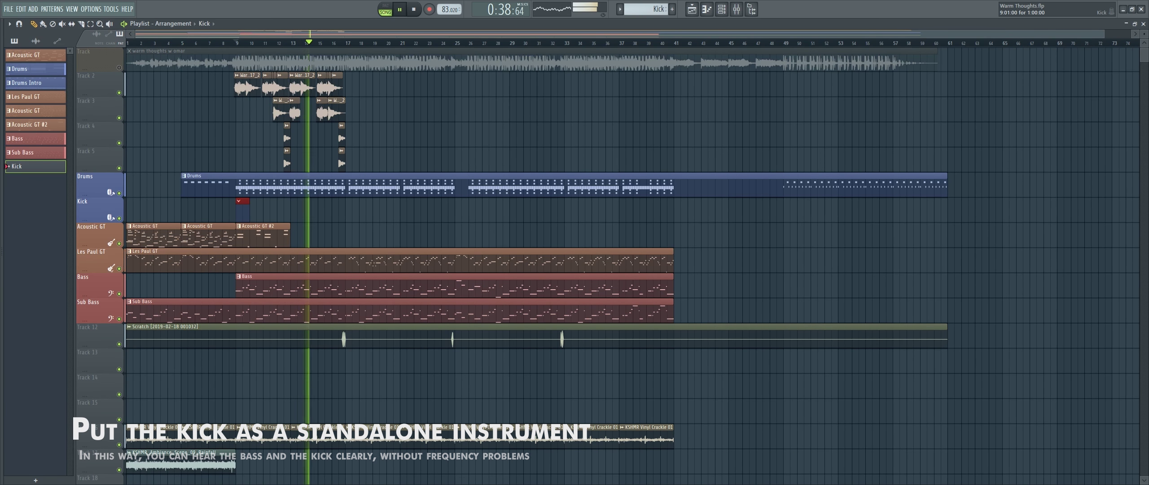
pyautogui.press('space')
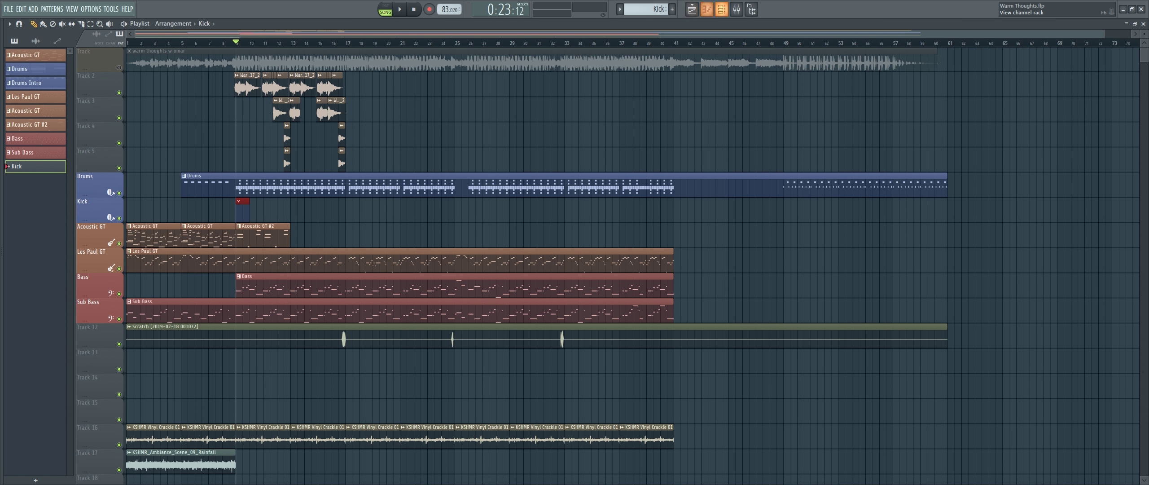
# Add the imported LOFI - Kick 2 sample as its own channel below FPC in the channel rack.
pyautogui.click(721, 9)
pyautogui.click(36, 481)
pyautogui.moveTo(2, 251); pyautogui.dragTo(134, 252)
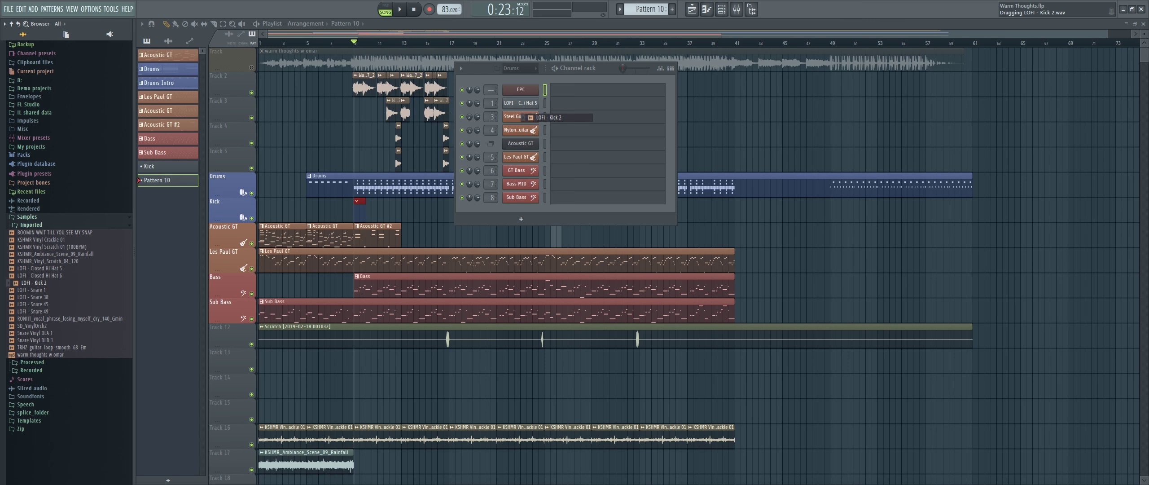
pyautogui.moveTo(522, 116); pyautogui.dragTo(523, 117)
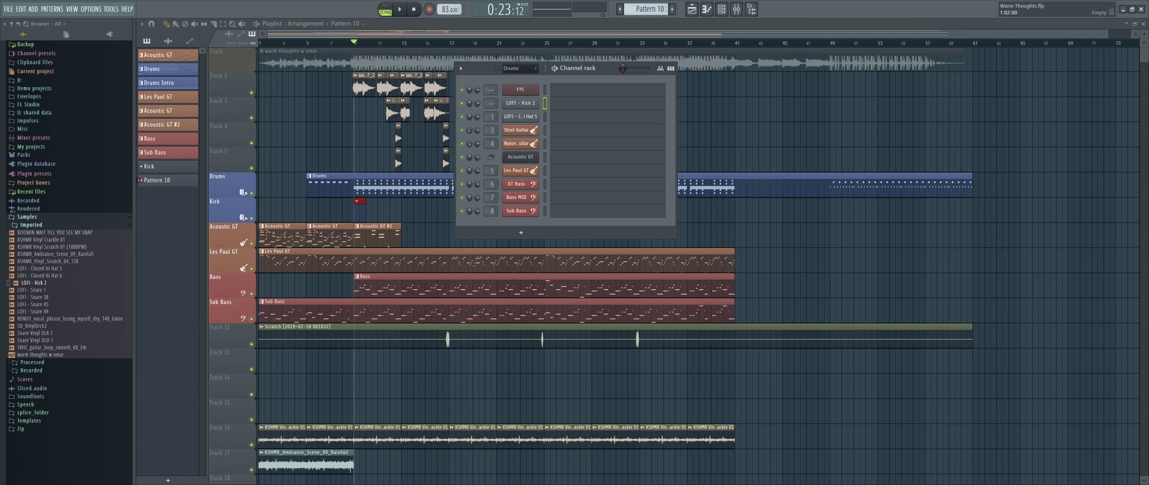
# Import the prepared kick MIDI into the LOFI - Kick 2 piano roll of Pattern 10.
pyautogui.press('F7')
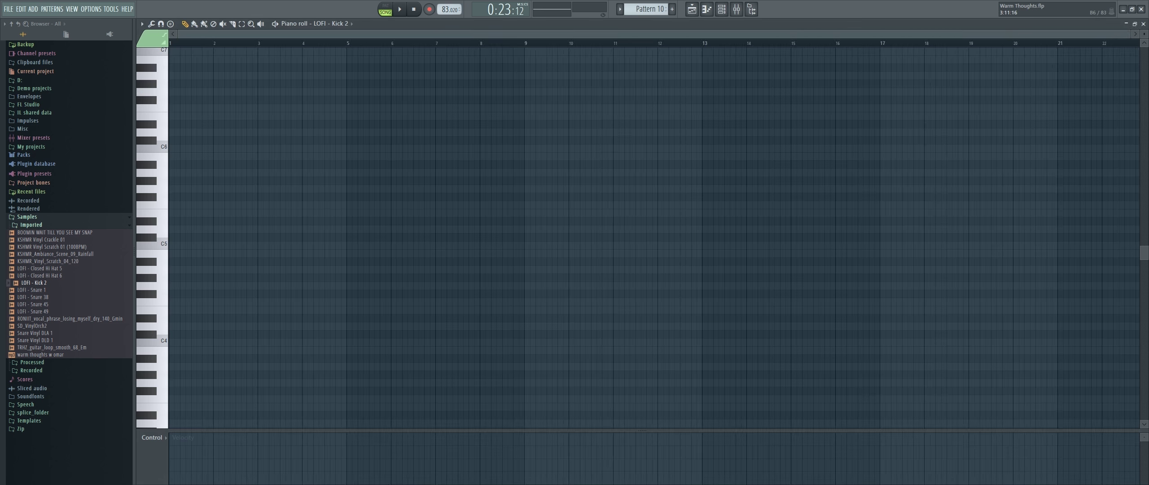
pyautogui.moveTo(134, 67); pyautogui.dragTo(2, 54)
pyautogui.click(10, 24)
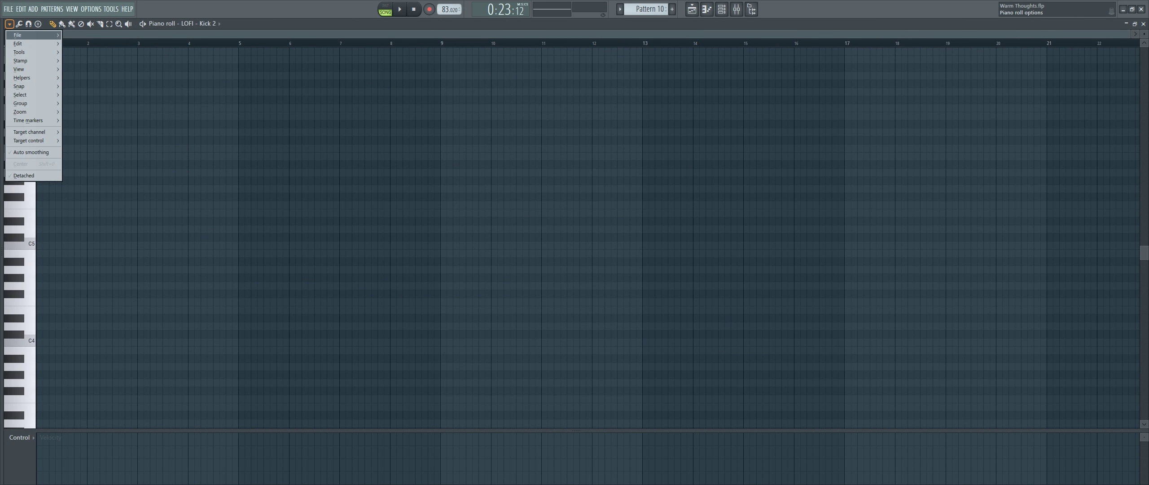
pyautogui.moveTo(27, 35)
pyautogui.click(89, 64)
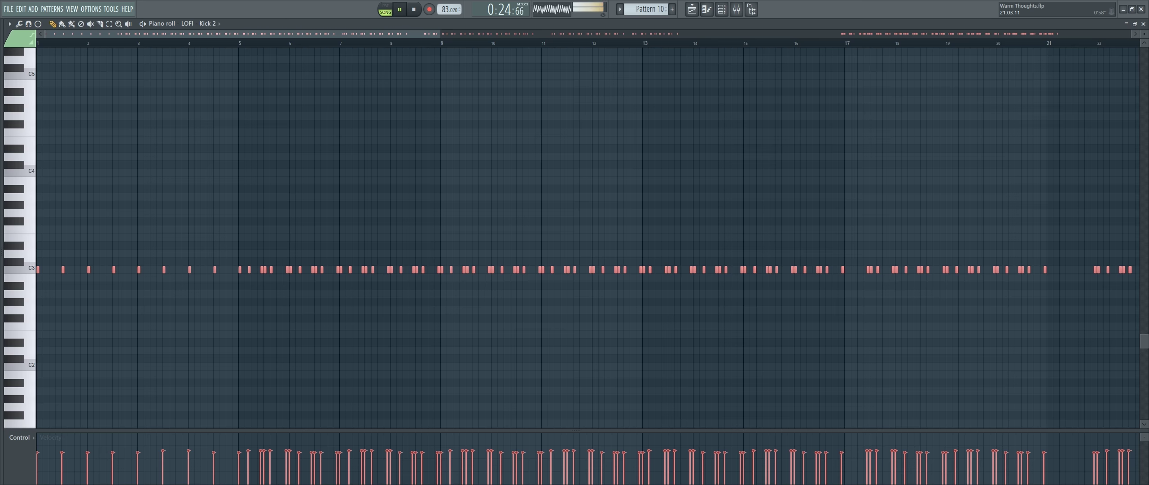
# Transfer the kick notes to the Kick pattern, transpose them up two octaves to C5, and return to the playlist.
pyautogui.click(1143, 24)
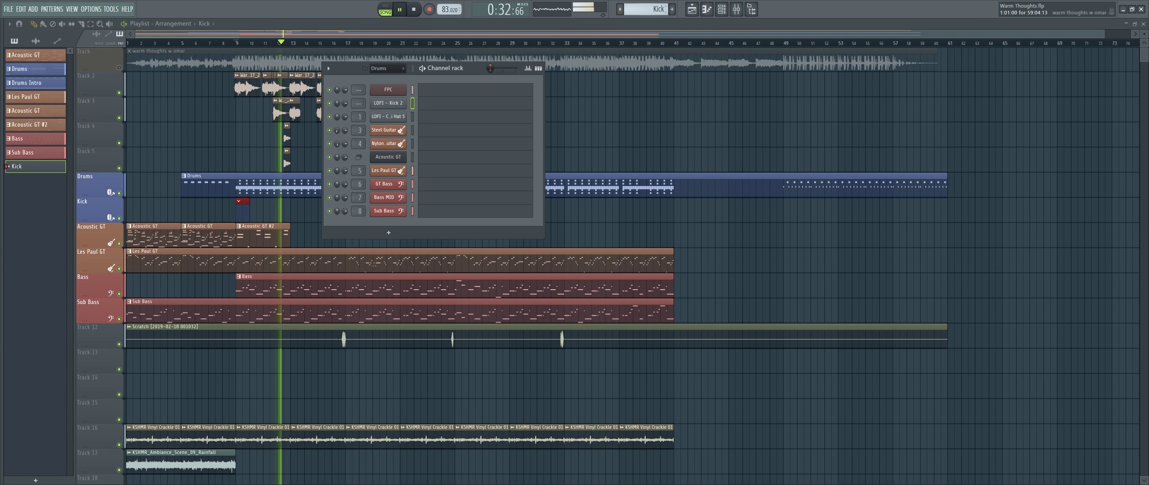
pyautogui.hotkey('ctrl', 'v')
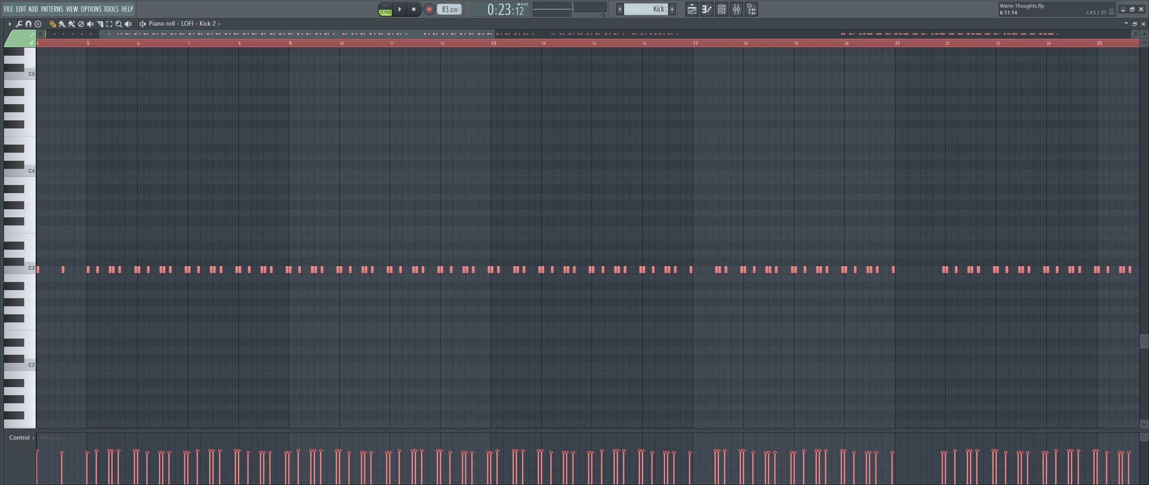
pyautogui.hotkey('ctrl', 'Up')
pyautogui.hotkey('ctrl', 'Up')
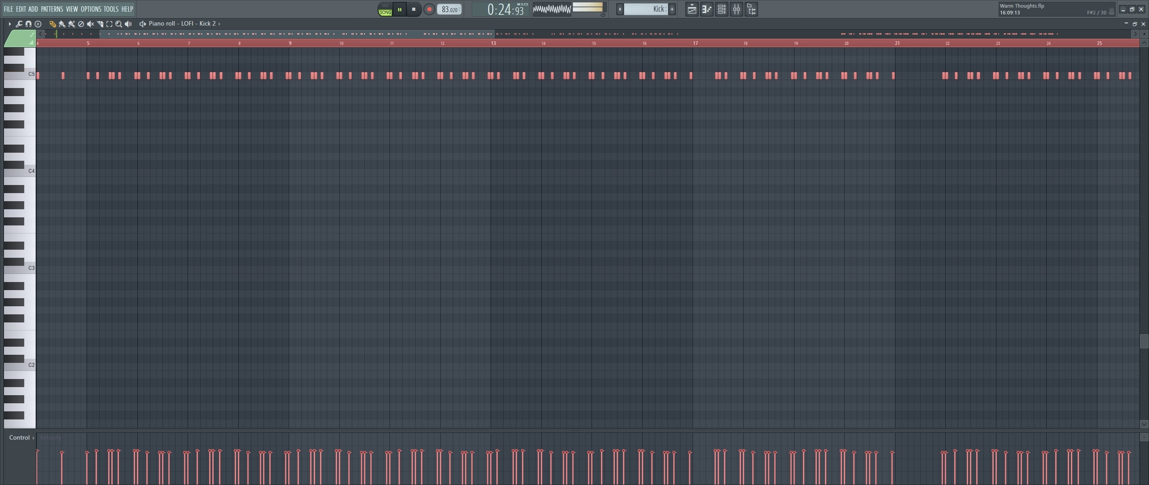
pyautogui.click(1143, 24)
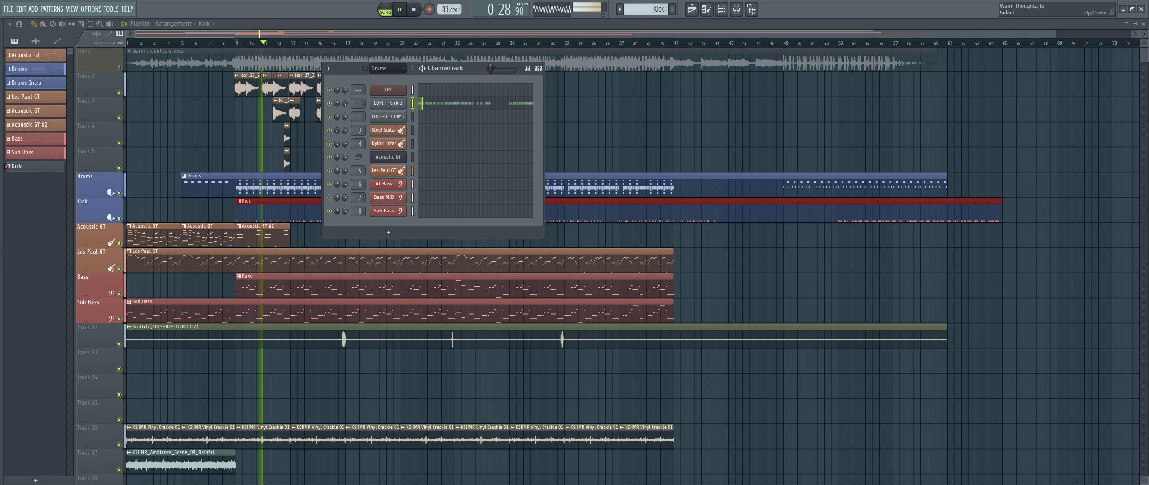
# Route all rack channels to separate mixer tracks starting at insert 11, and select the LOFI - Kick 2 mixer track during playback.
pyautogui.doubleClick(413, 103)
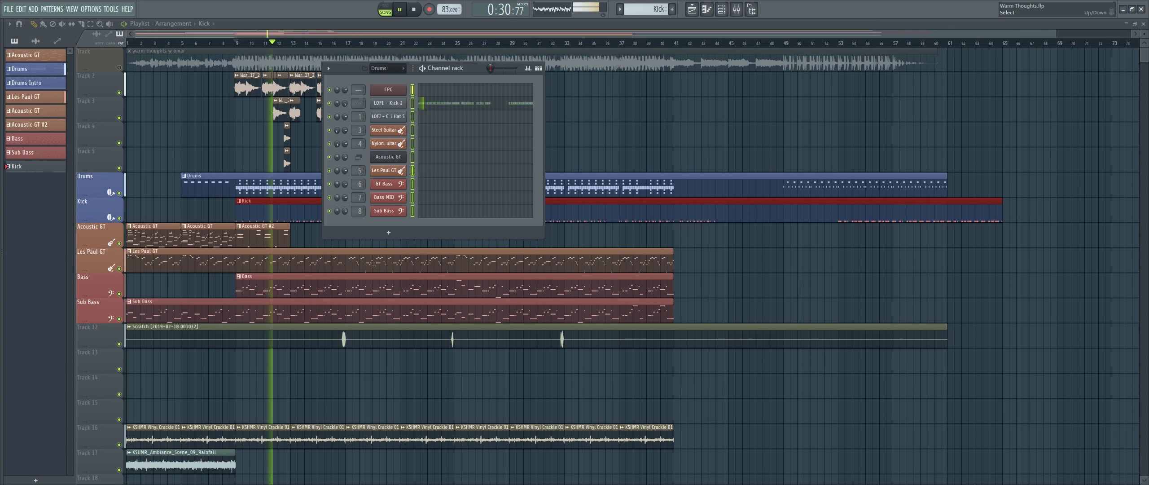
pyautogui.hotkey('ctrl', 'l')
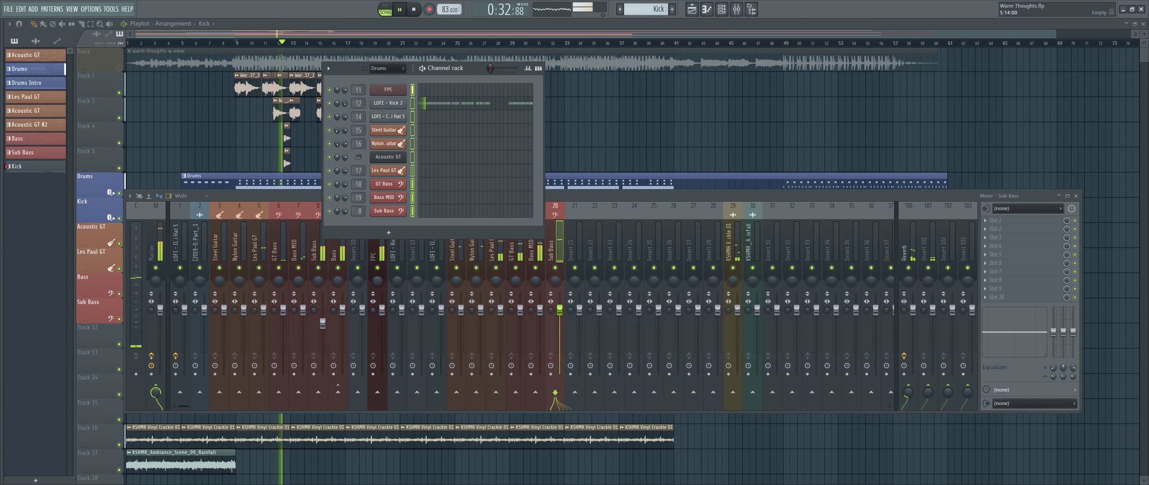
pyautogui.press('F9')
pyautogui.press('space')
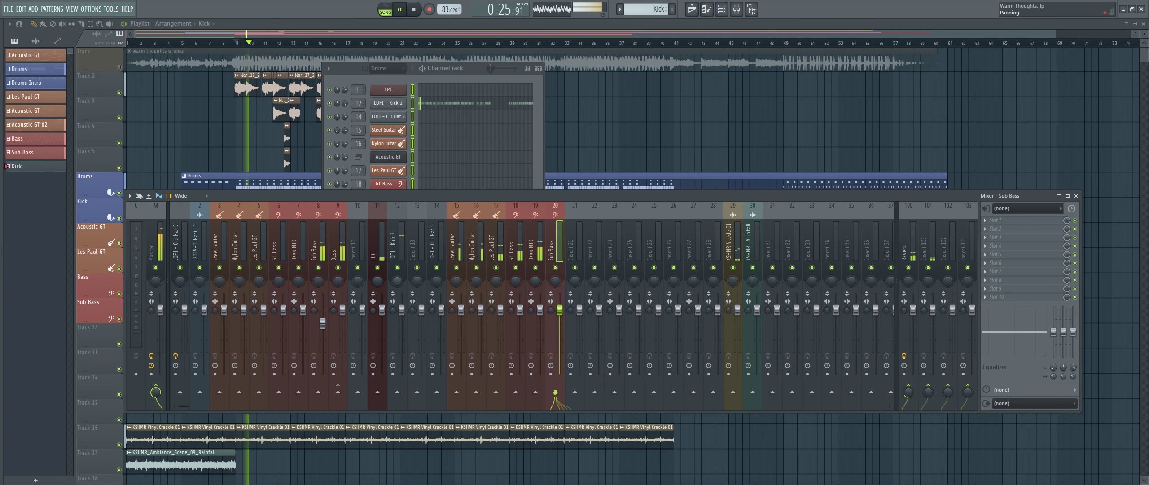
pyautogui.click(395, 247)
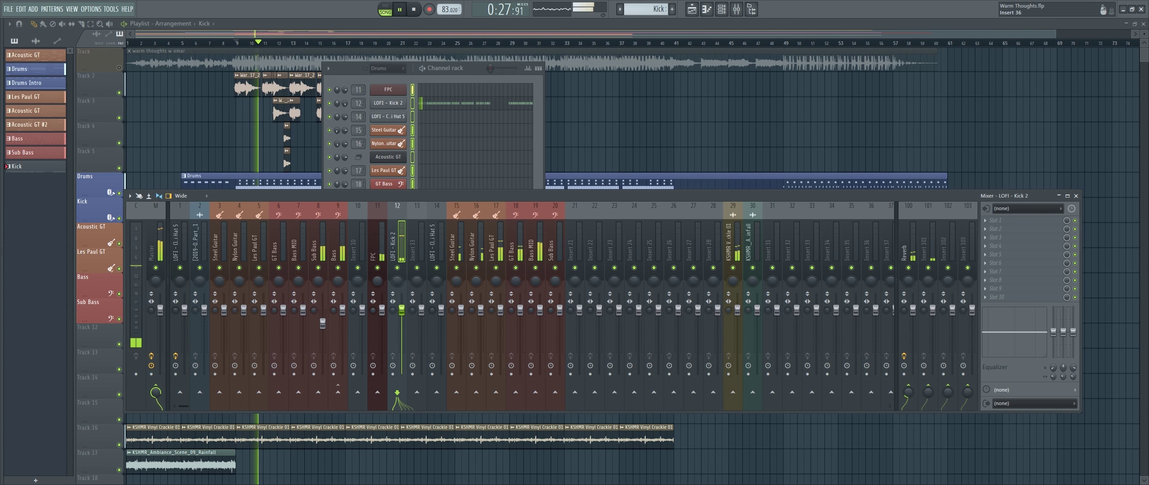
# Raise the velocity of all LOFI - Kick 2 notes slightly and return to the playlist.
pyautogui.press('F7')
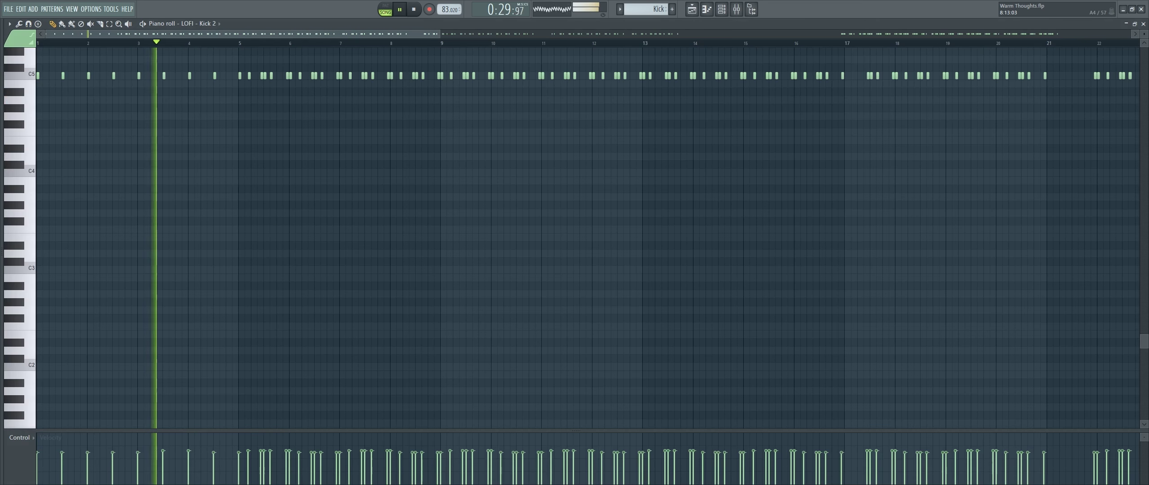
pyautogui.hotkey('ctrl', 'a')
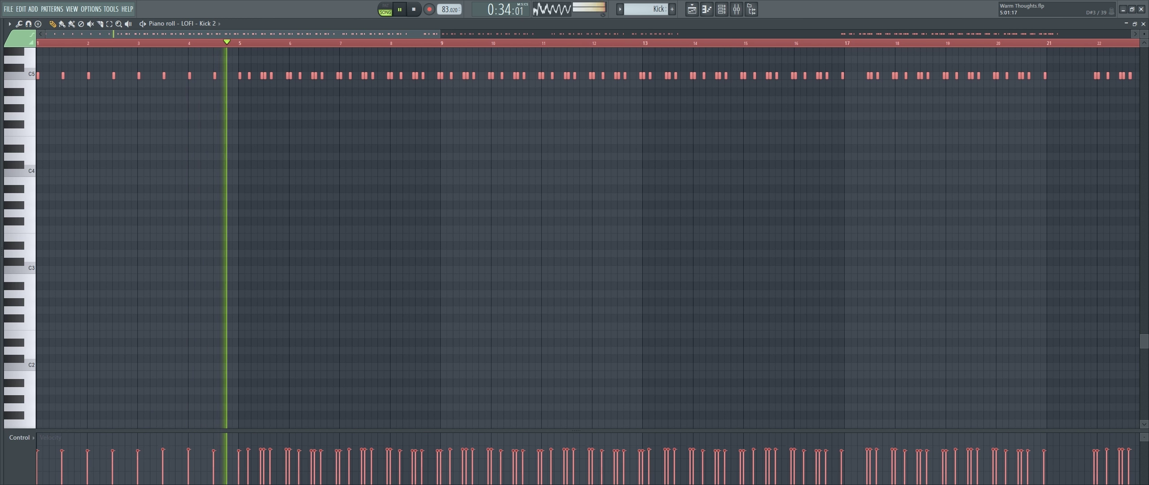
pyautogui.scroll(4, 224, 453)
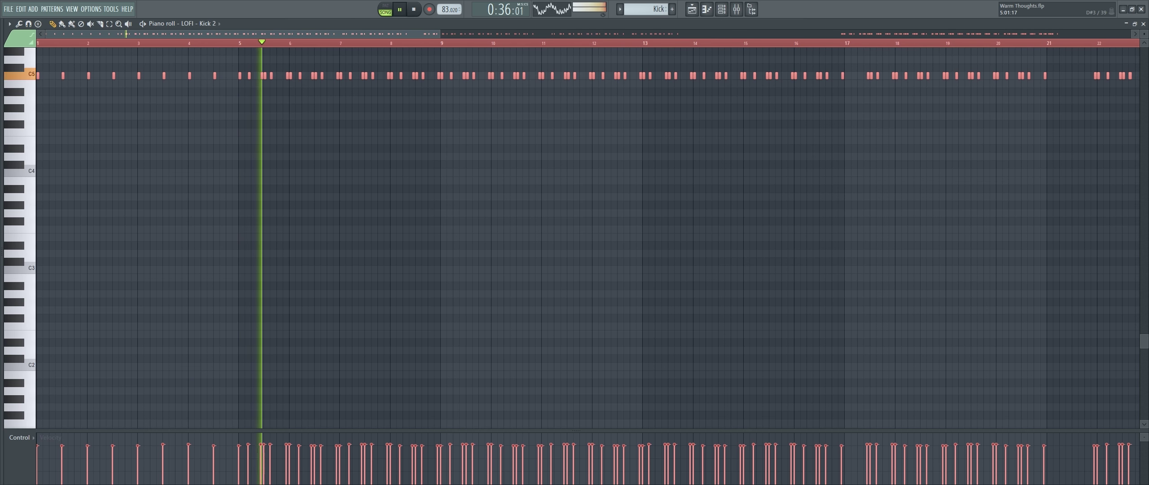
pyautogui.press('F7')
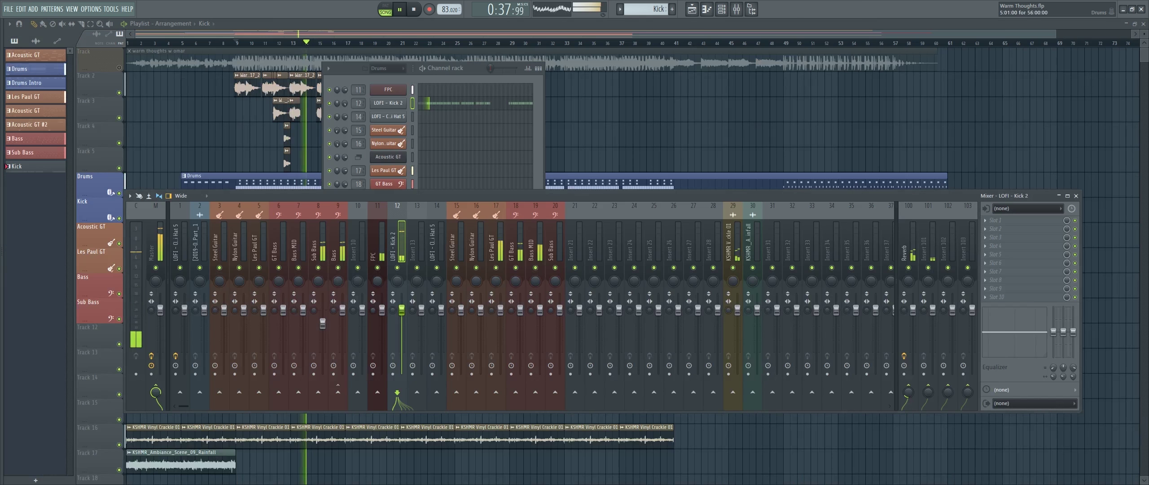
pyautogui.press('F5')
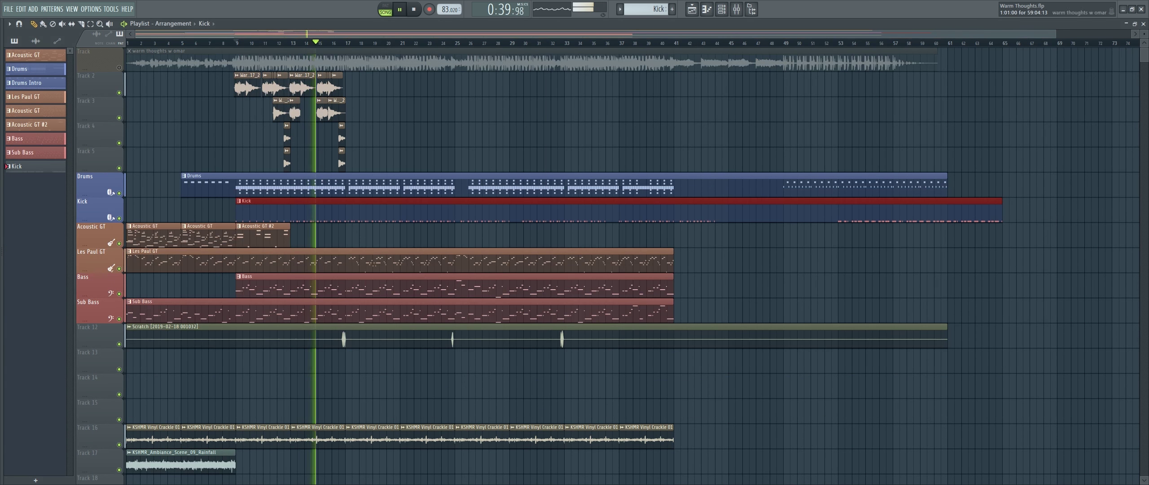
# Repeat the Acoustic GT #2 clip on the Acoustic GT track up to bar 25 and play from bar 9.
pyautogui.scroll(-1, 534, 184)
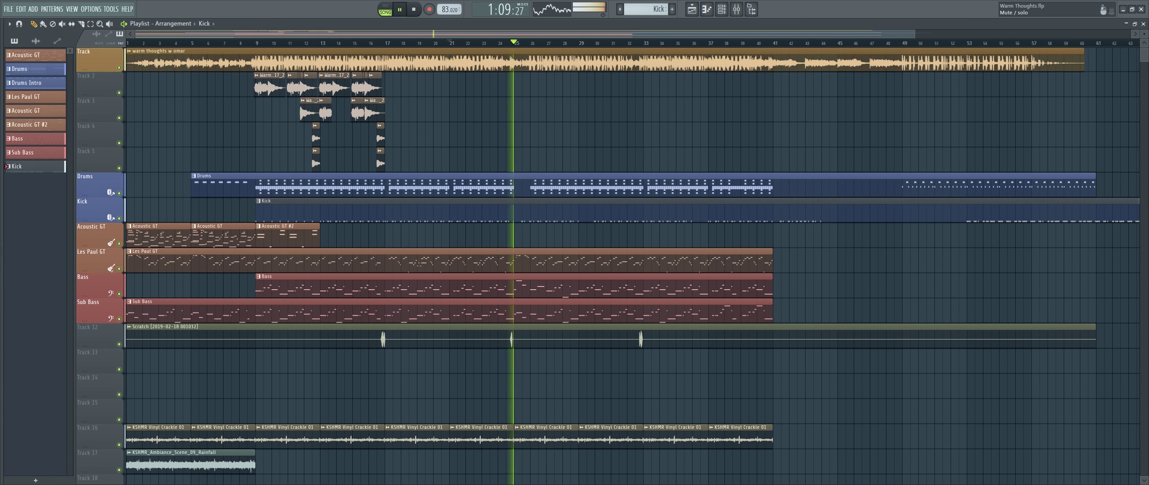
pyautogui.click(288, 236)
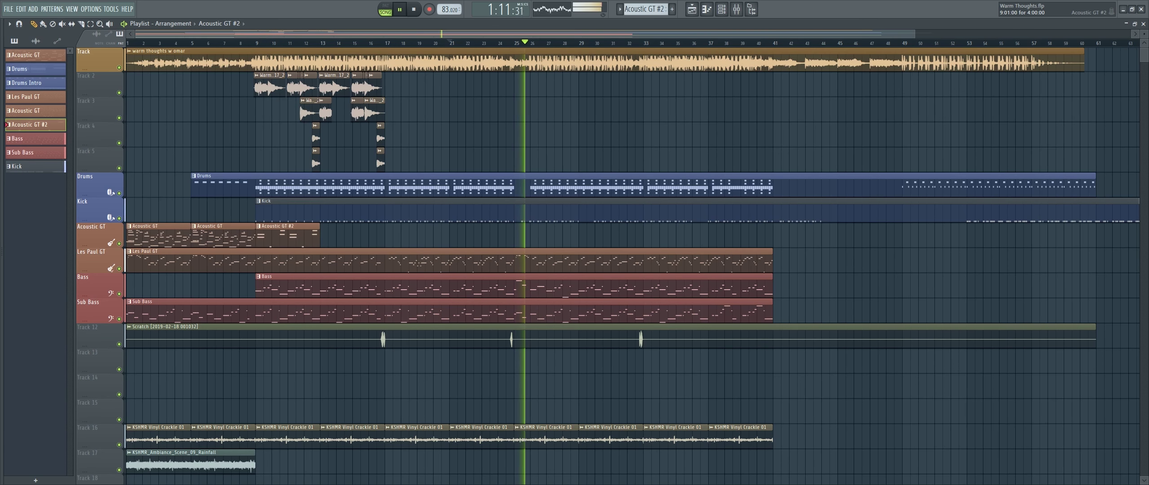
pyautogui.click(325, 236)
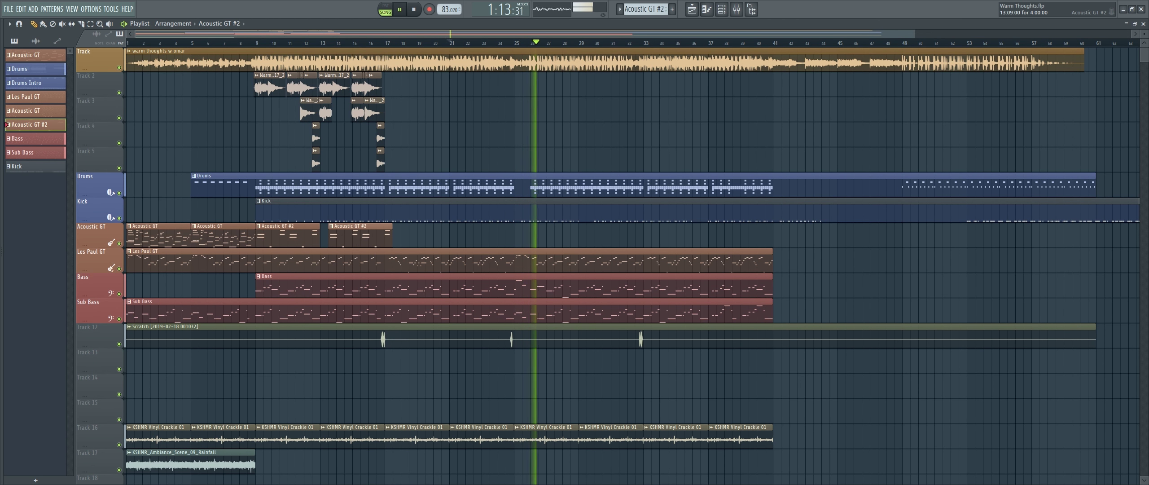
pyautogui.moveTo(352, 236); pyautogui.dragTo(481, 236)
pyautogui.click(258, 42)
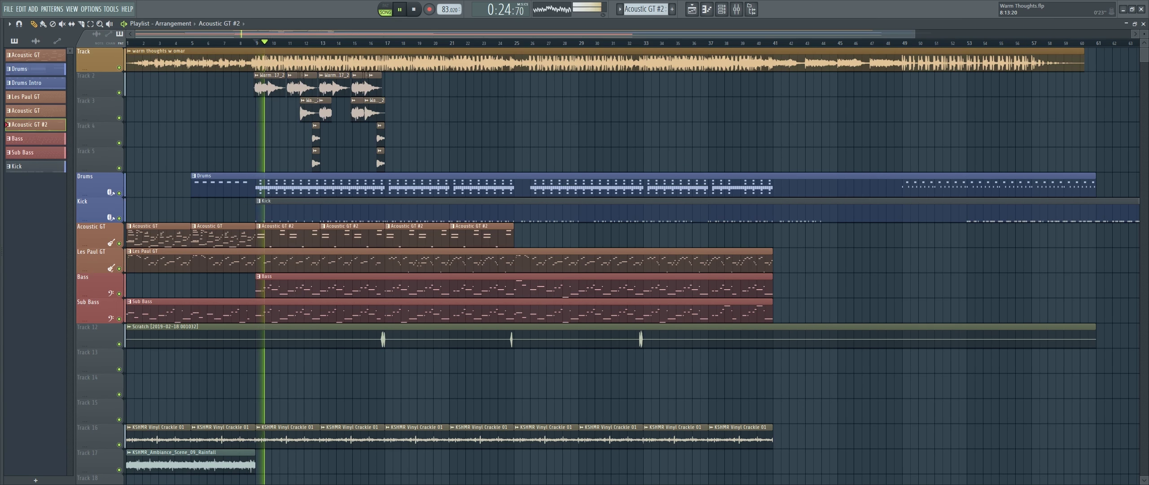
# Compare the arrangement with Track 1 muted against Track 1 soloed around bars 31 to 32, and stop playback.
pyautogui.click(119, 68)
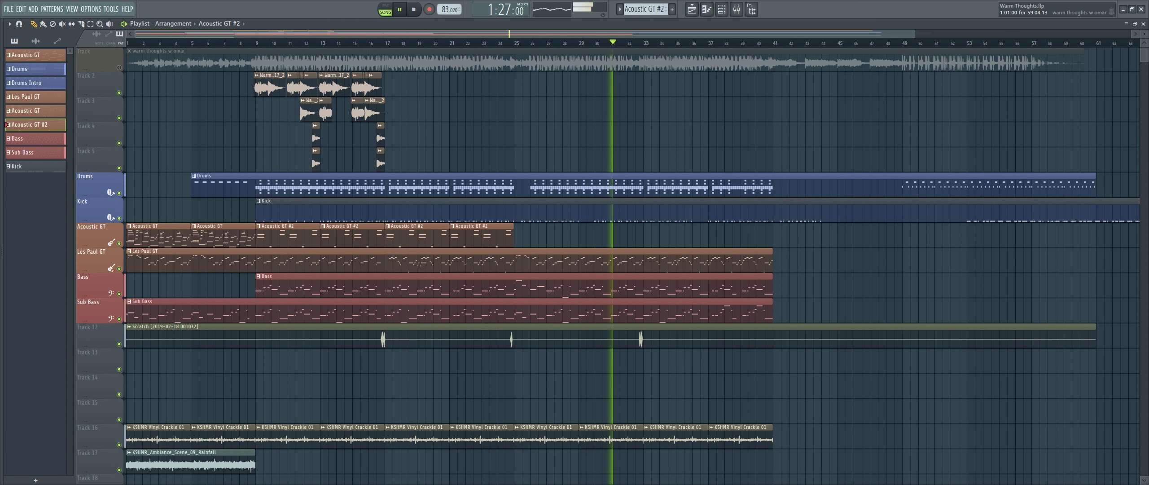
pyautogui.rightClick(119, 67)
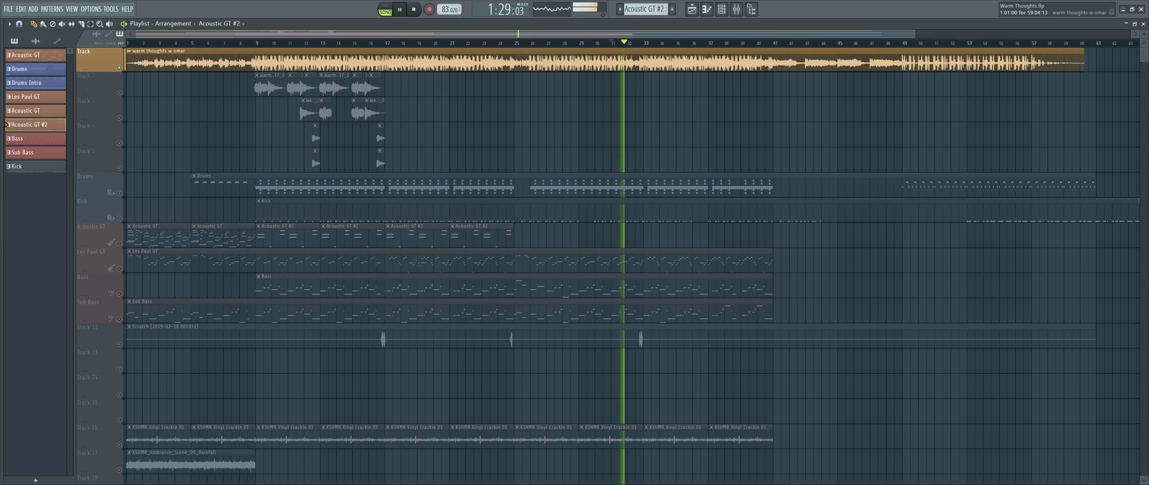
pyautogui.scroll(3, 715, 109)
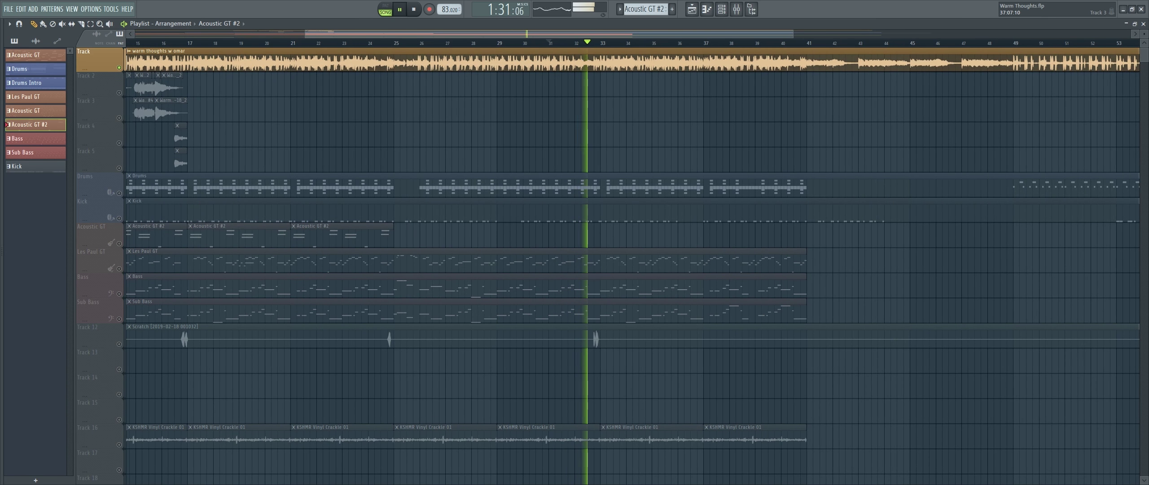
pyautogui.press('space')
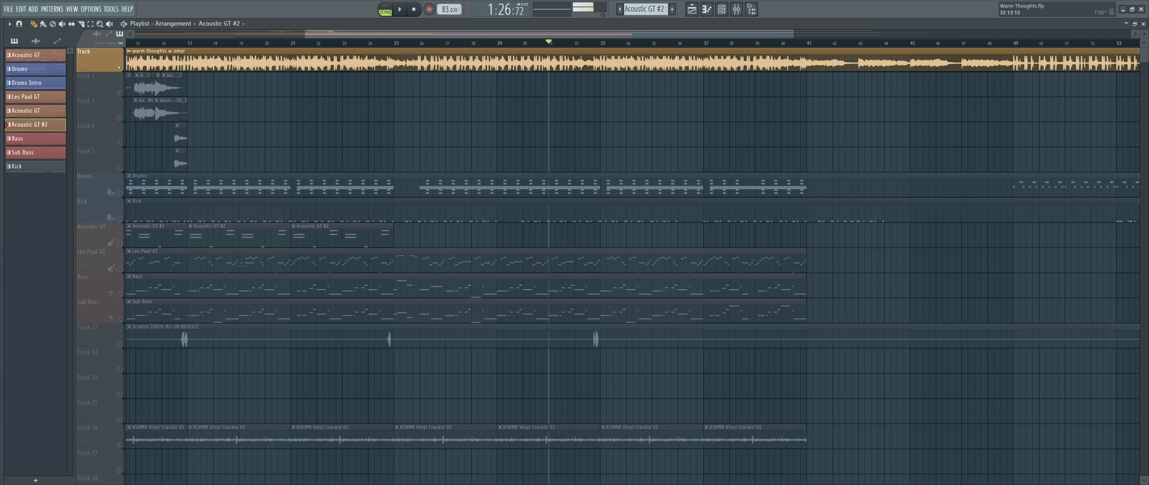
# Mark the short range just before bar 33, clear the selection, and audition the scratch there with all tracks enabled.
pyautogui.moveTo(593, 43); pyautogui.dragTo(599, 43)
pyautogui.scroll(4, 596, 43)
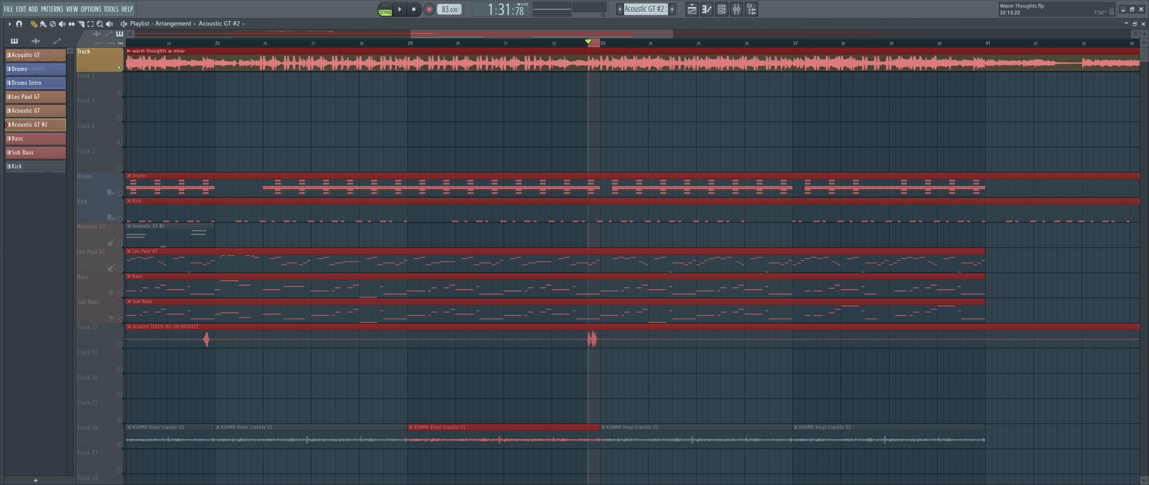
pyautogui.hotkey('ctrl', 'd')
pyautogui.press('space')
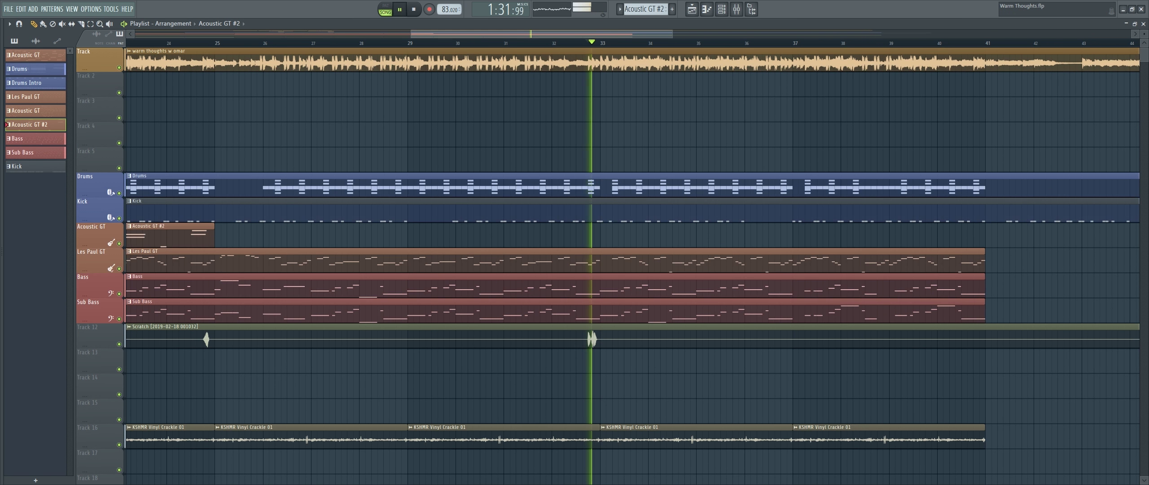
pyautogui.press('space')
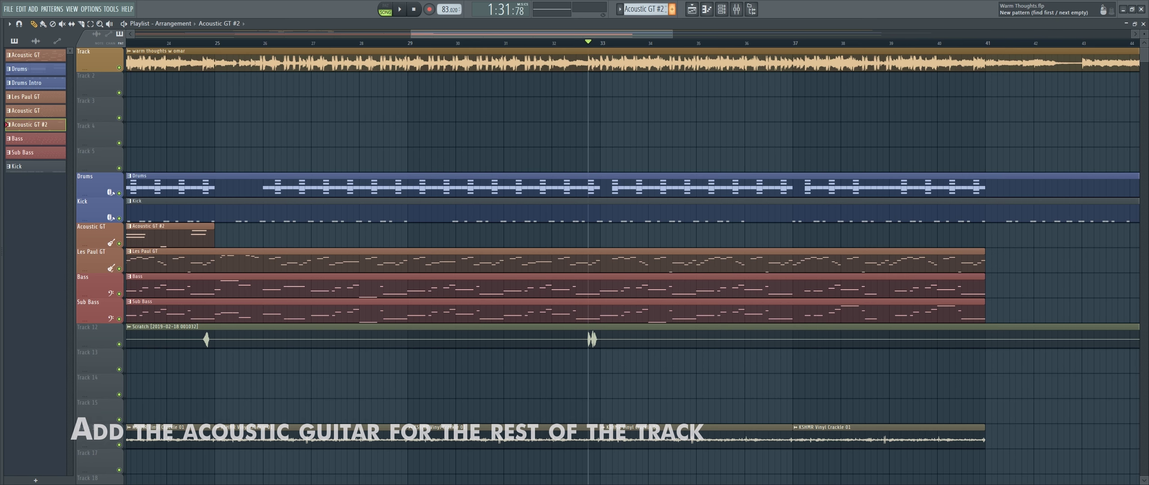
# Create a new pattern named Acoustic GT #3 and place it on the Acoustic GT track at bar 25.
pyautogui.press('F4')
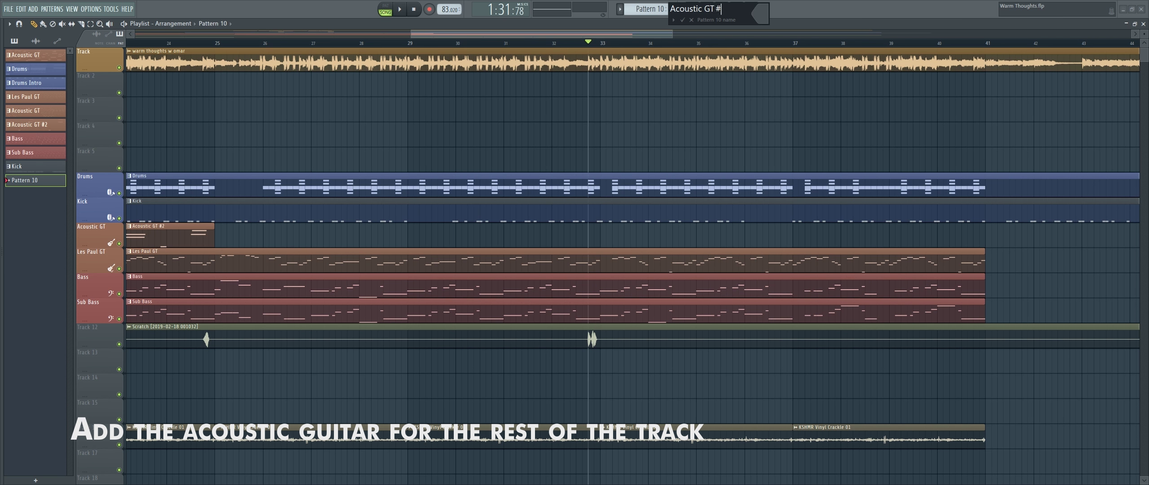
pyautogui.write('Acoustic GT #3')
pyautogui.press('Return')
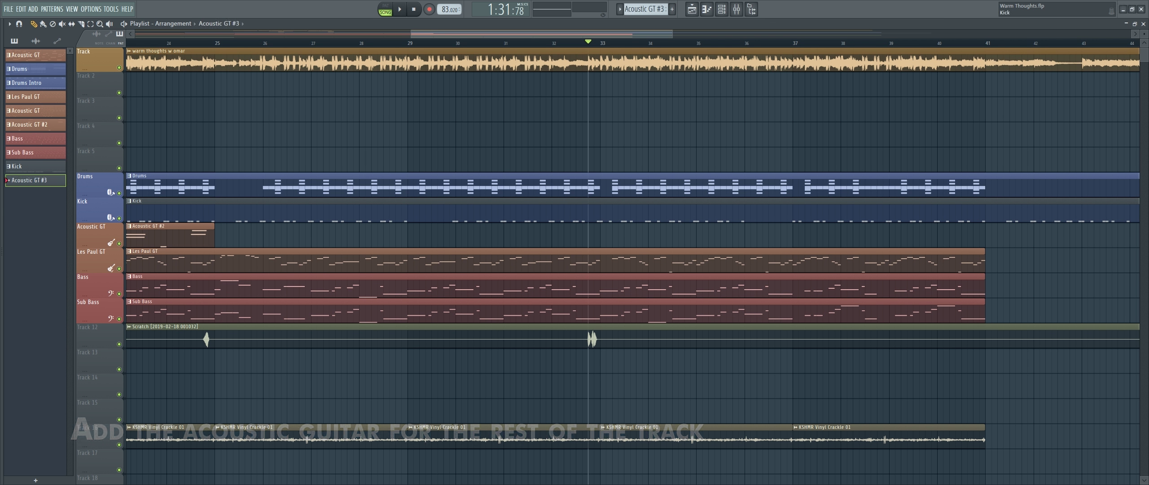
pyautogui.moveTo(36, 180); pyautogui.dragTo(218, 240)
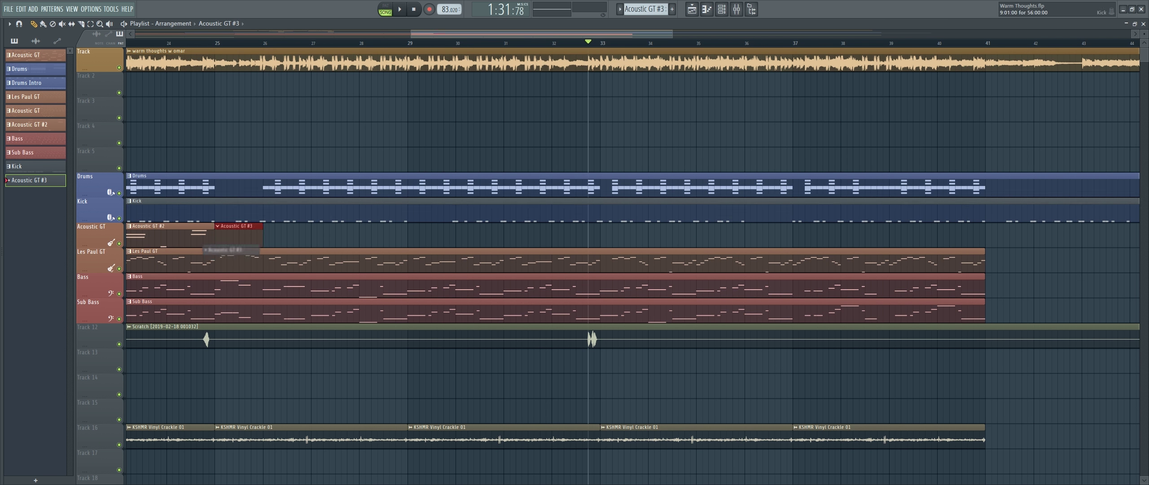
# Recolour the Acoustic GT #3 pattern with the orange-brown of the Acoustic GT track.
pyautogui.middleClick(36, 180)
pyautogui.click(105, 243)
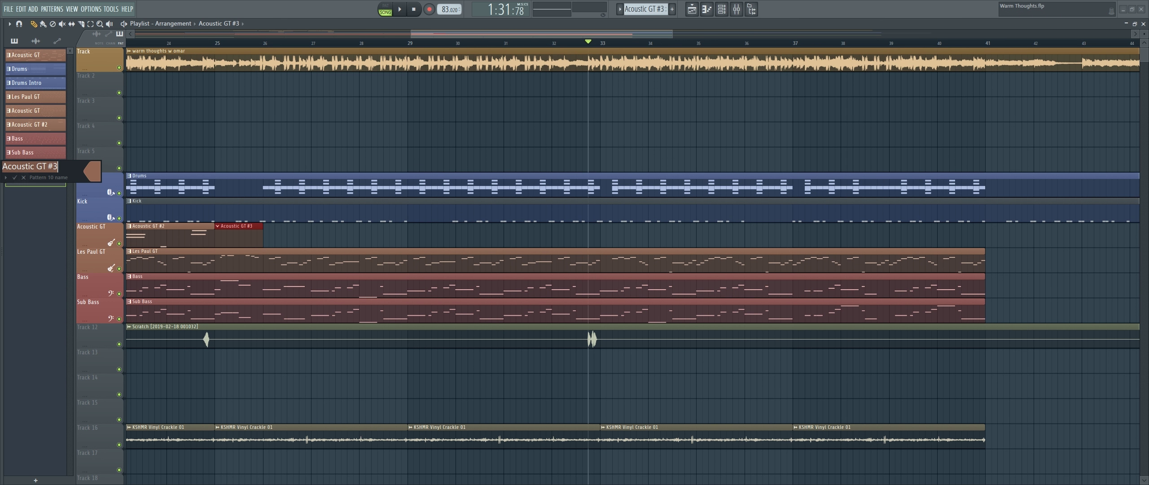
pyautogui.click(15, 177)
# Import the guitar MIDI file into the Acoustic GT channel of the Acoustic GT #3 pattern and close the piano roll.
pyautogui.doubleClick(238, 238)
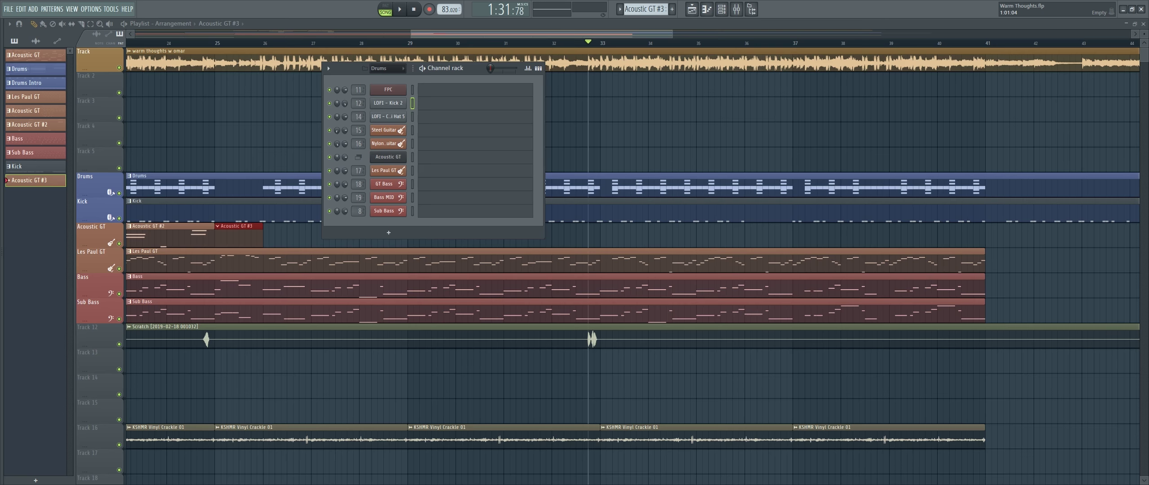
pyautogui.click(420, 157)
pyautogui.click(9, 24)
pyautogui.moveTo(27, 35)
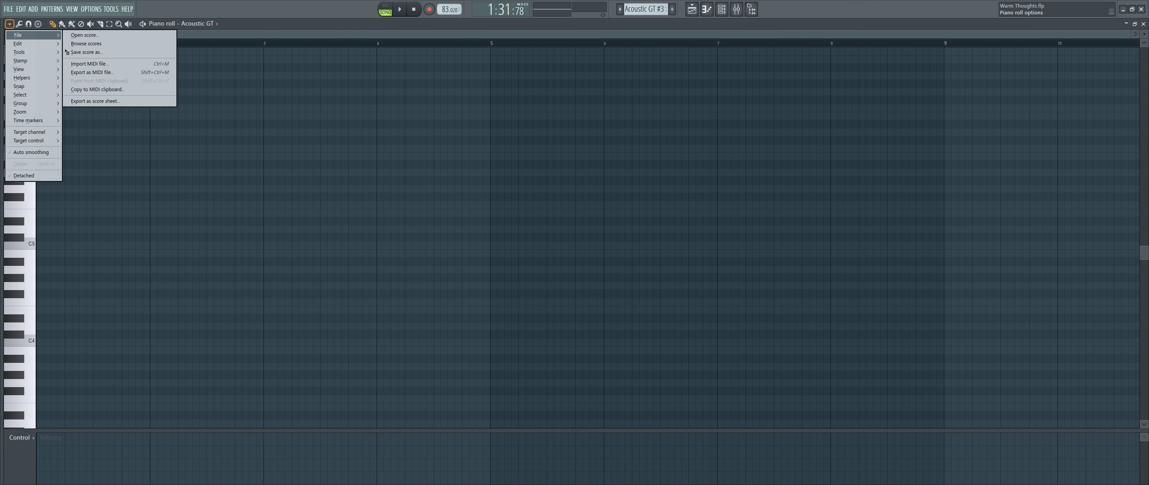
pyautogui.click(90, 63)
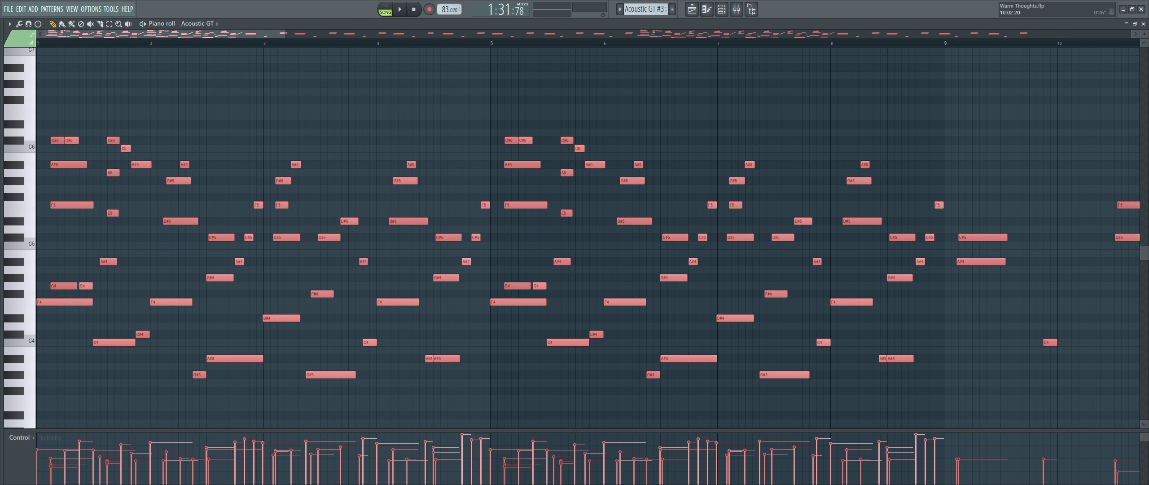
pyautogui.click(1143, 23)
# Play the arrangement from bar 25 to check the imported guitar part.
pyautogui.click(429, 43)
pyautogui.press('space')
pyautogui.scroll(5, 722, 278)
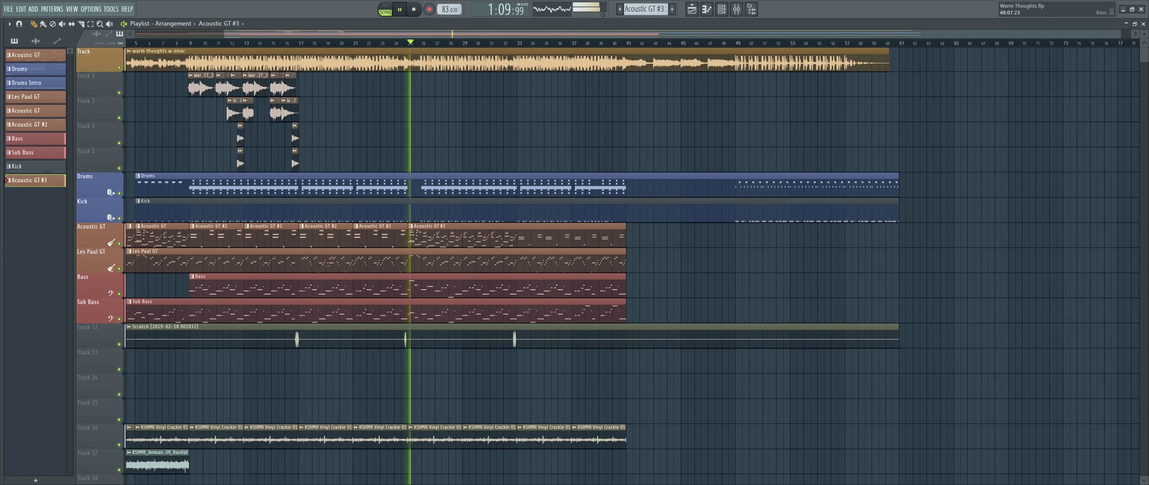
pyautogui.scroll(-4, 723, 278)
pyautogui.scroll(3, 428, 251)
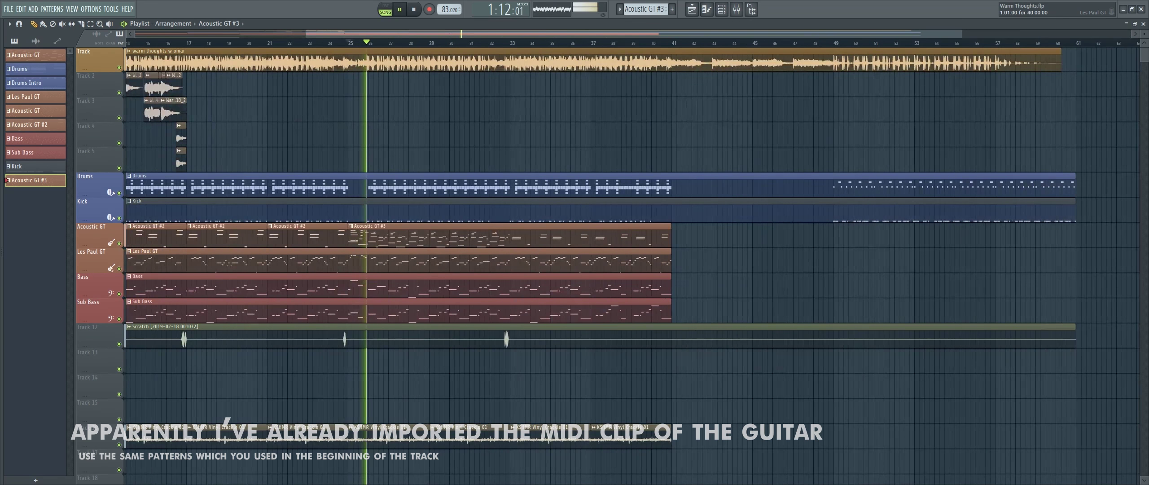
pyautogui.scroll(-4, 428, 252)
# Replace the Acoustic GT #3 clip at bar 25 with a copy of the four-bar Acoustic GT clip, undoing the extra copy at bar 29.
pyautogui.rightClick(475, 236)
pyautogui.press('space')
pyautogui.press('space')
pyautogui.click(153, 236)
pyautogui.moveTo(419, 236); pyautogui.dragTo(473, 236)
pyautogui.moveTo(207, 236); pyautogui.dragTo(526, 236)
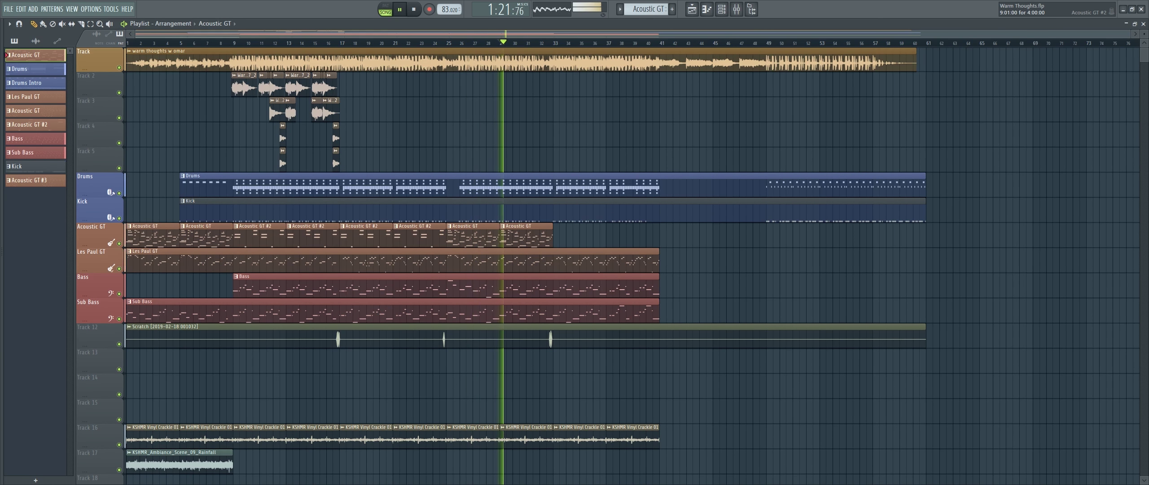
pyautogui.hotkey('ctrl', 'z')
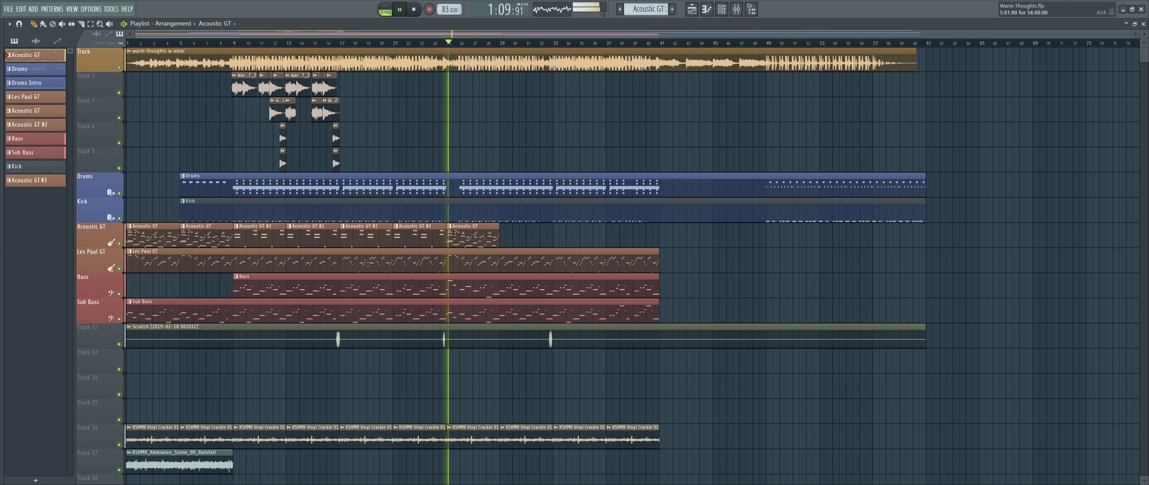
# Split the Acoustic GT clip at bar 27 and place two-bar Acoustic GT clips at bars 29 and 31.
pyautogui.scroll(5, 486, 235)
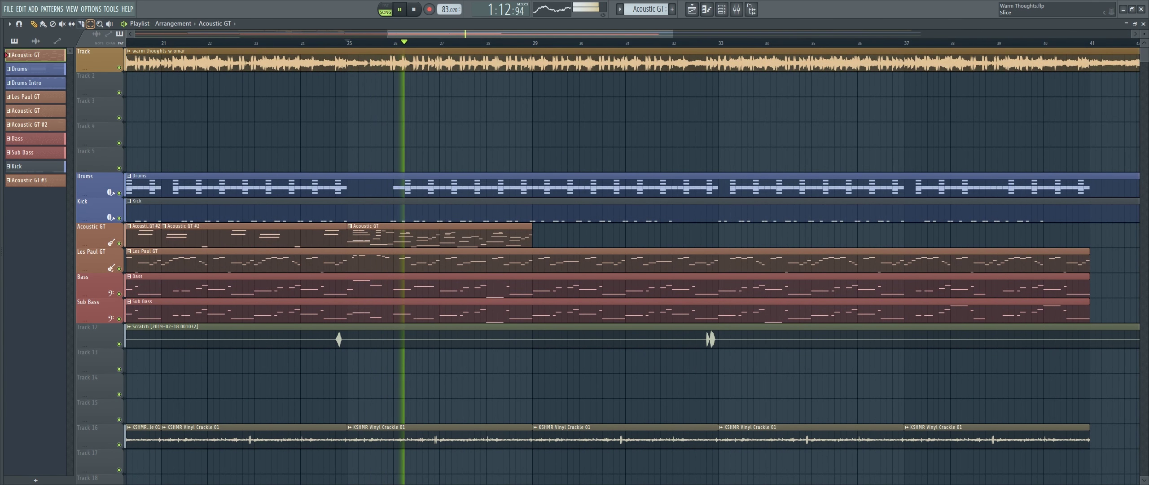
pyautogui.moveTo(439, 223); pyautogui.dragTo(439, 247)
pyautogui.press('p')
pyautogui.click(557, 235)
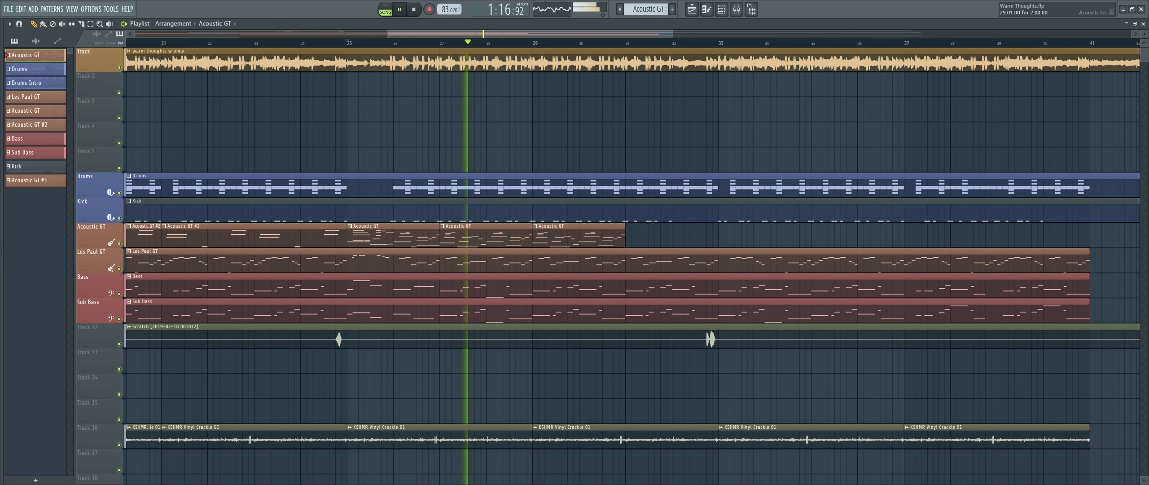
pyautogui.click(650, 235)
pyautogui.moveTo(634, 235); pyautogui.dragTo(628, 236)
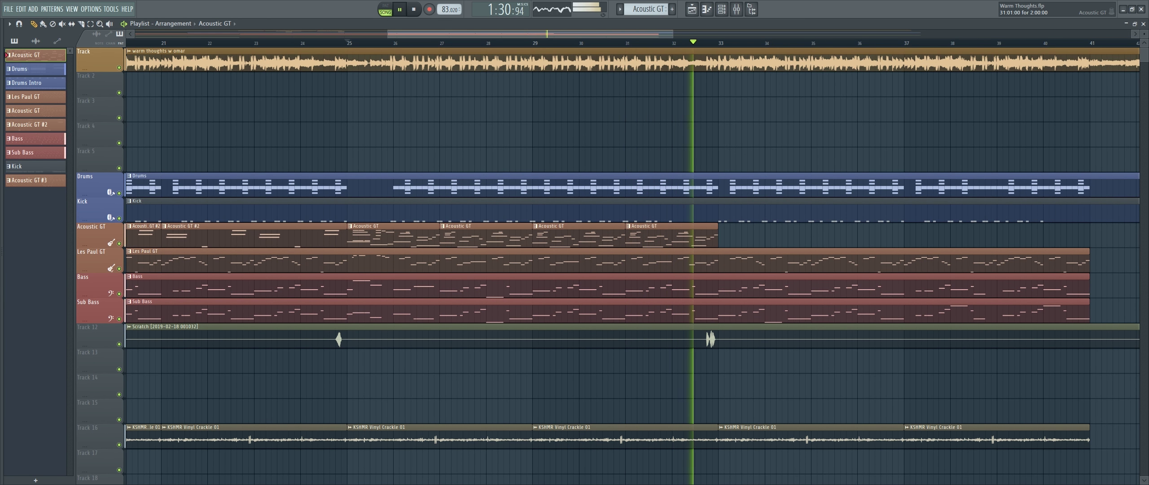
# Shorten the vinyl crackle clip before bar 33 so it ends where the scratch begins, and replay that passage.
pyautogui.scroll(-7, 610, 264)
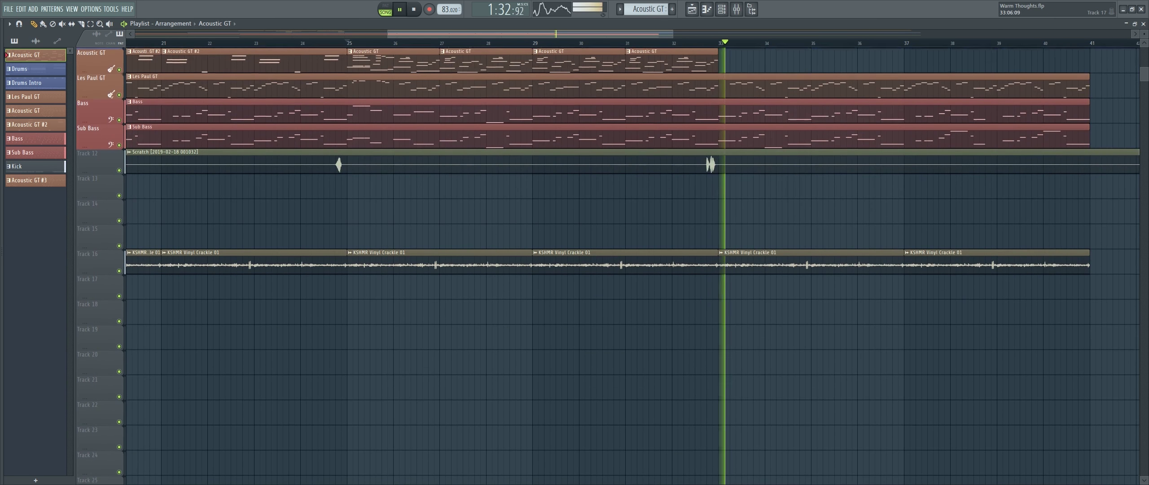
pyautogui.moveTo(716, 263); pyautogui.dragTo(705, 262)
pyautogui.press('space')
pyautogui.press('space')
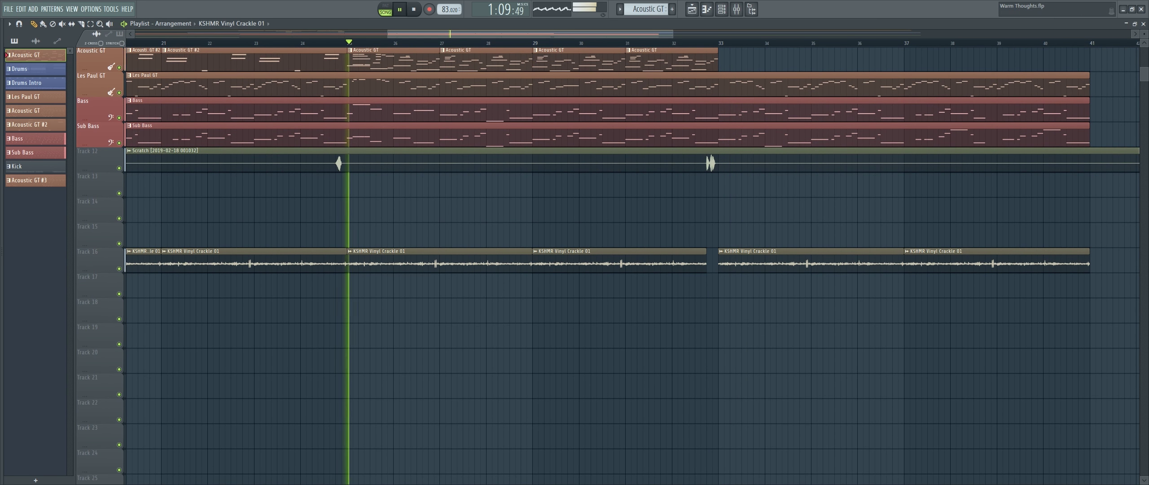
pyautogui.click(695, 42)
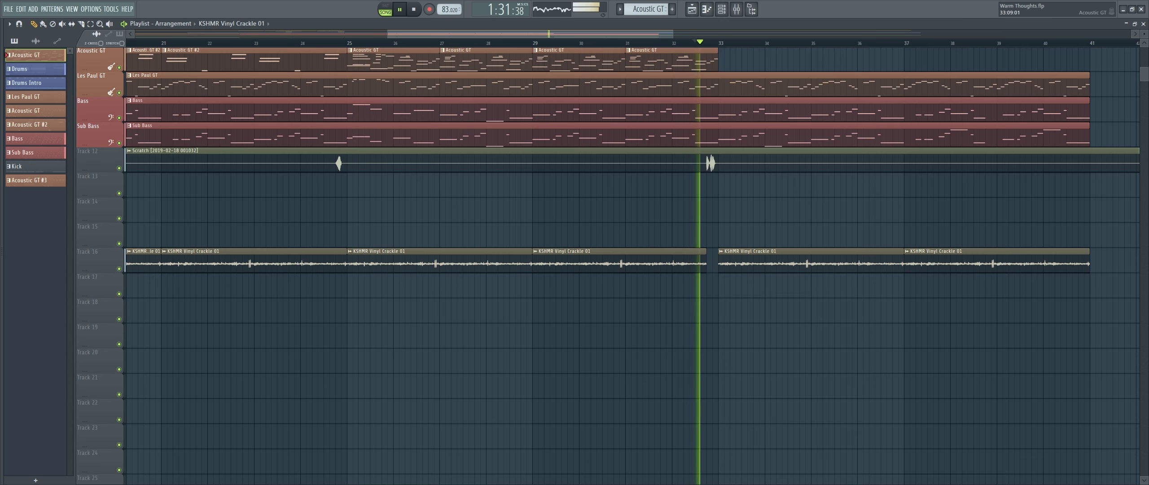
# Trim the start of the next vinyl crackle clip to 33:05 and audition the gap around the scratch.
pyautogui.scroll(5, 743, 59)
pyautogui.moveTo(647, 263); pyautogui.dragTo(688, 263)
pyautogui.press('space')
pyautogui.press('space')
pyautogui.scroll(7, 688, 263)
pyautogui.scroll(-7, 688, 264)
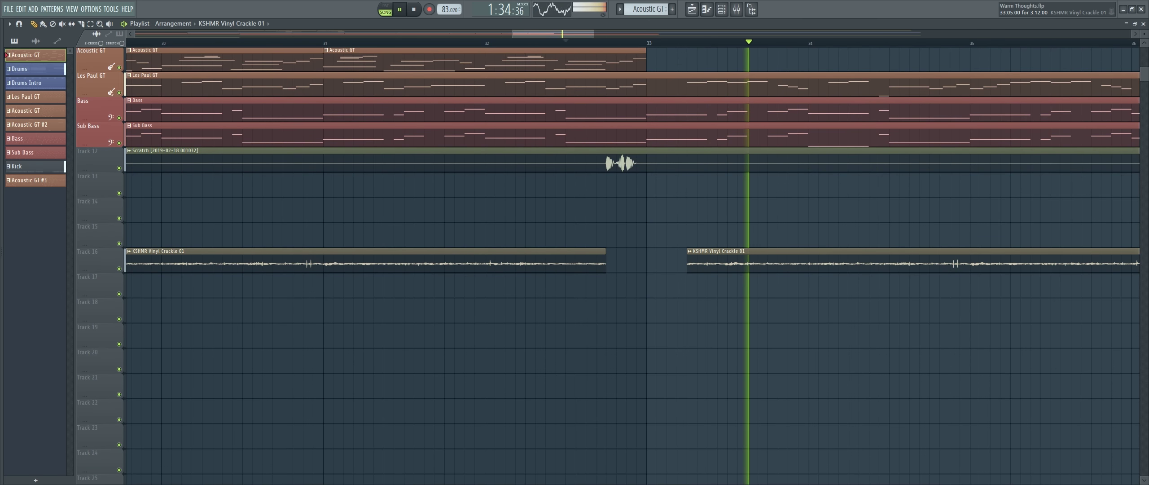
pyautogui.scroll(7, 688, 263)
pyautogui.scroll(-8, 688, 264)
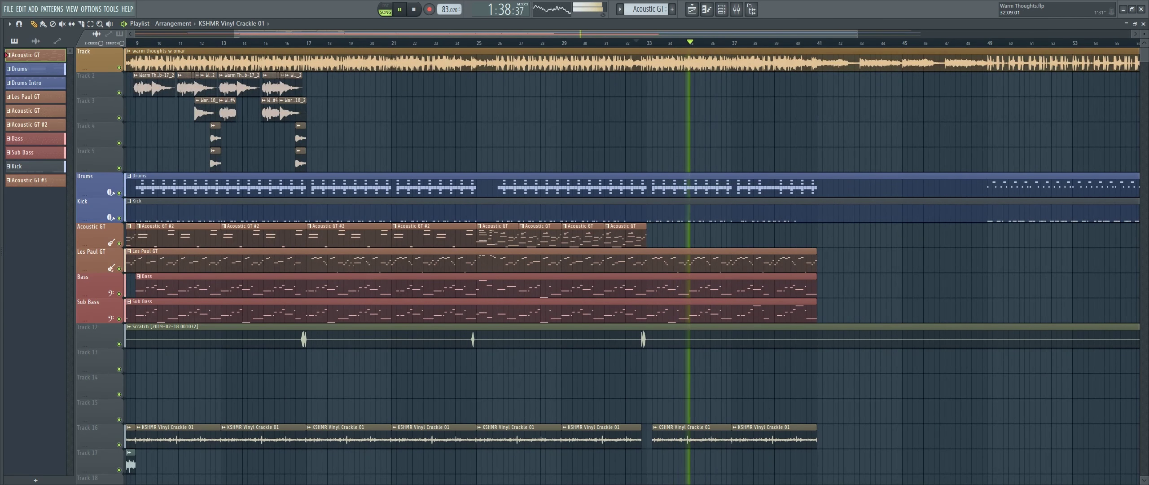
# Copy the four-bar Acoustic GT #2 clip to bars 33 and 37 on the Acoustic GT track.
pyautogui.scroll(-3, 687, 264)
pyautogui.keyDown('shift'); pyautogui.moveTo(285, 235); pyautogui.dragTo(689, 235); pyautogui.keyUp('shift')
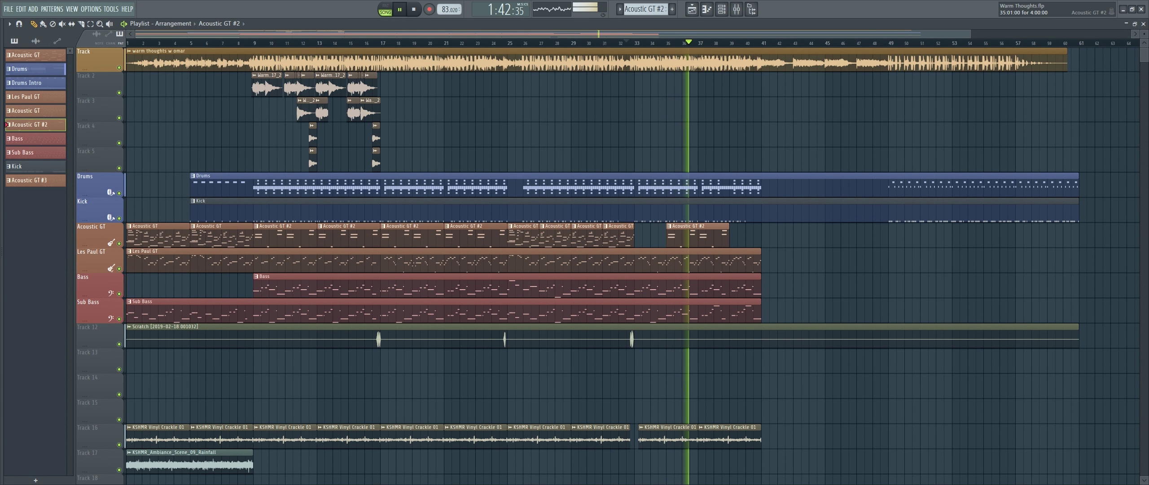
pyautogui.press('space')
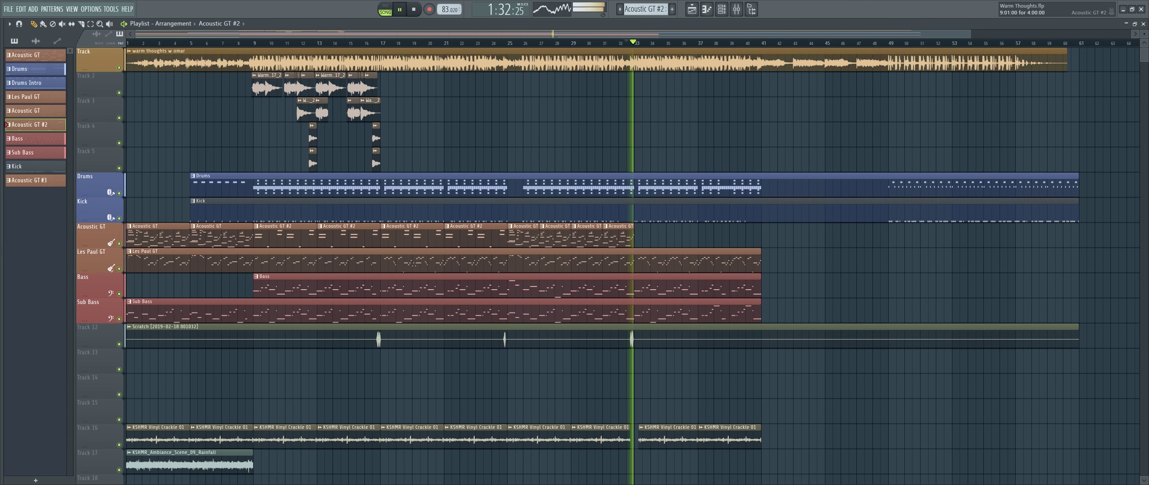
pyautogui.moveTo(285, 235); pyautogui.dragTo(666, 235)
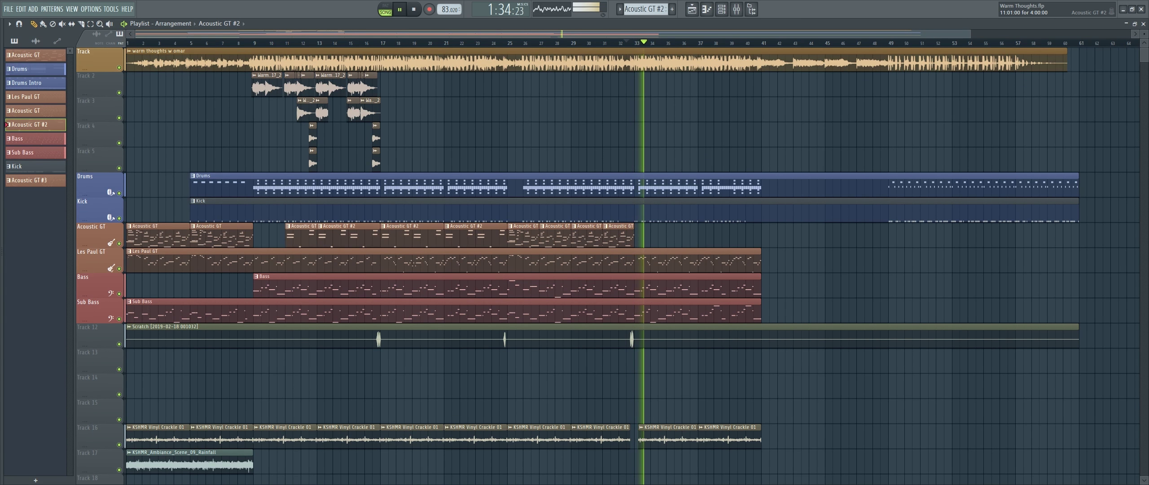
pyautogui.moveTo(453, 235); pyautogui.dragTo(293, 235)
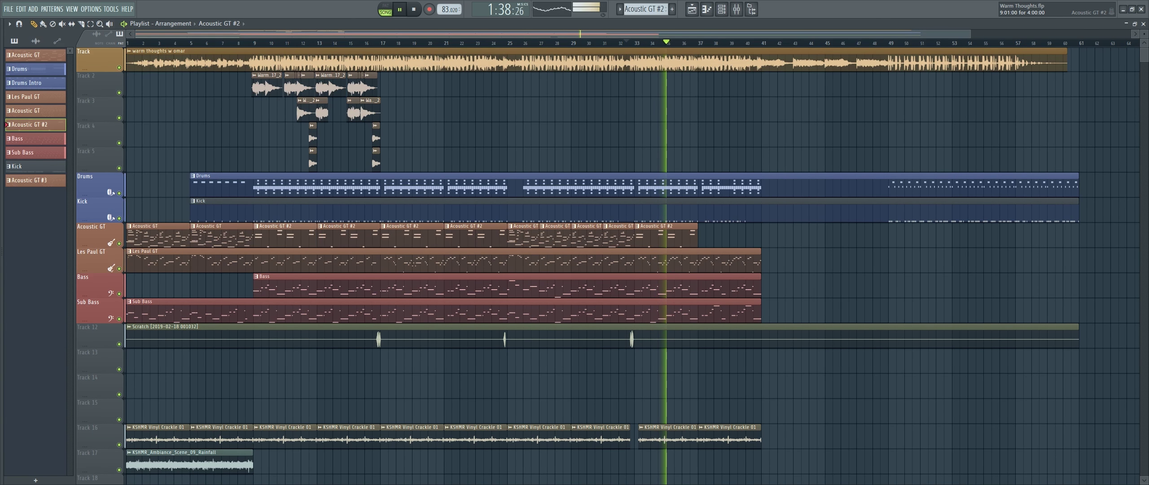
pyautogui.moveTo(666, 235); pyautogui.dragTo(729, 235)
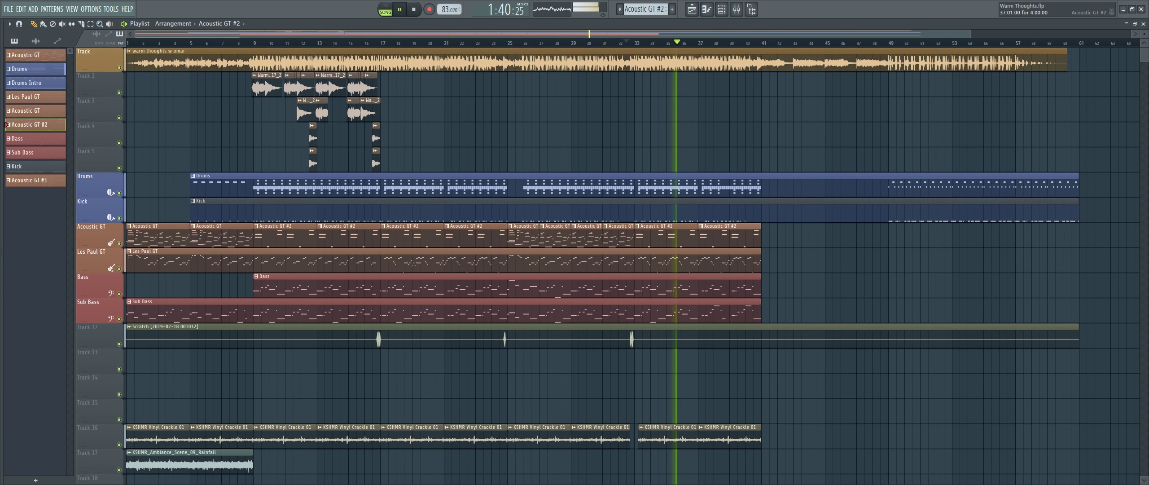
# Mute Track 1, audition the arrangement from bar 32 across the bar 33 transition, and stop playback.
pyautogui.click(619, 43)
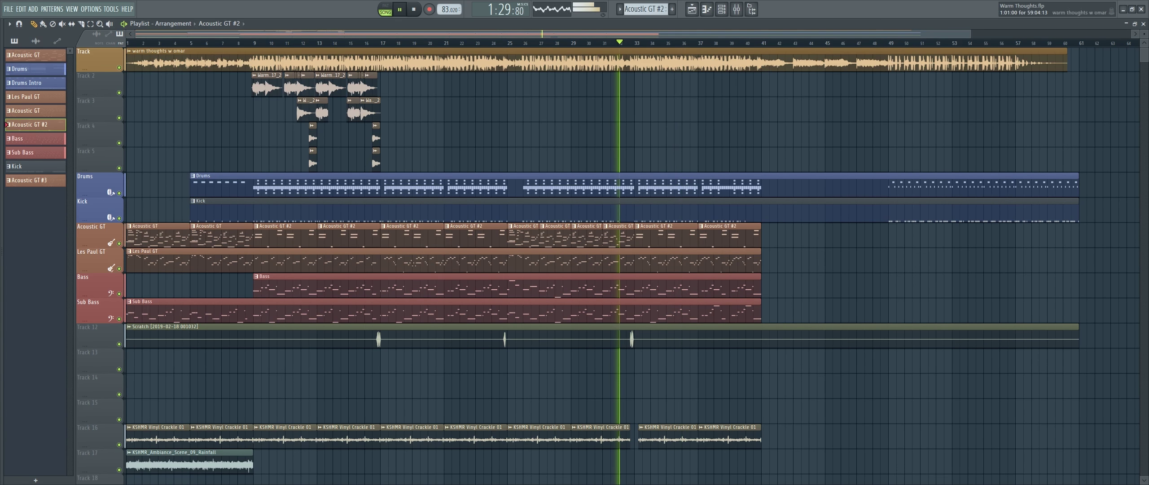
pyautogui.click(119, 67)
pyautogui.scroll(4, 749, 235)
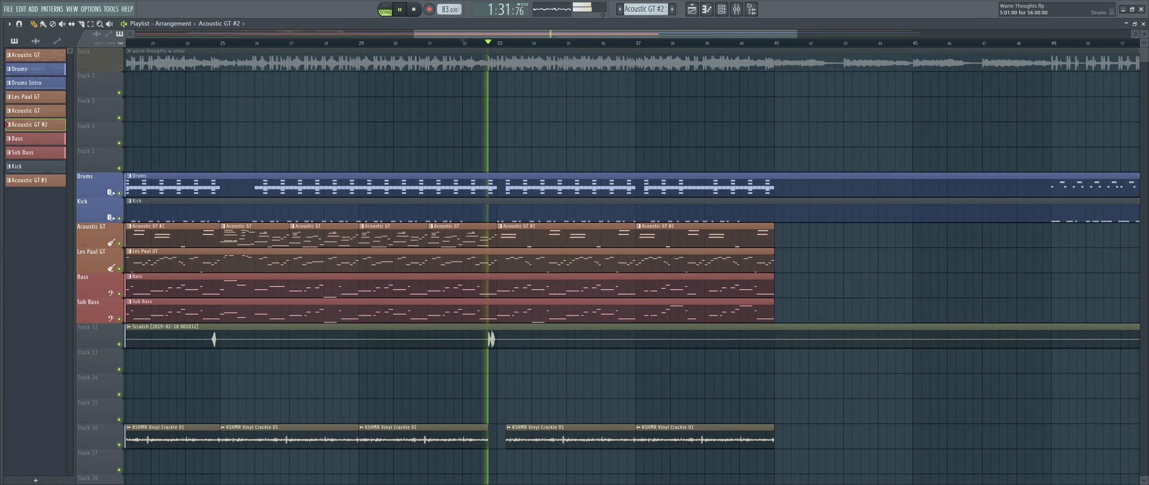
pyautogui.scroll(-4, 610, 265)
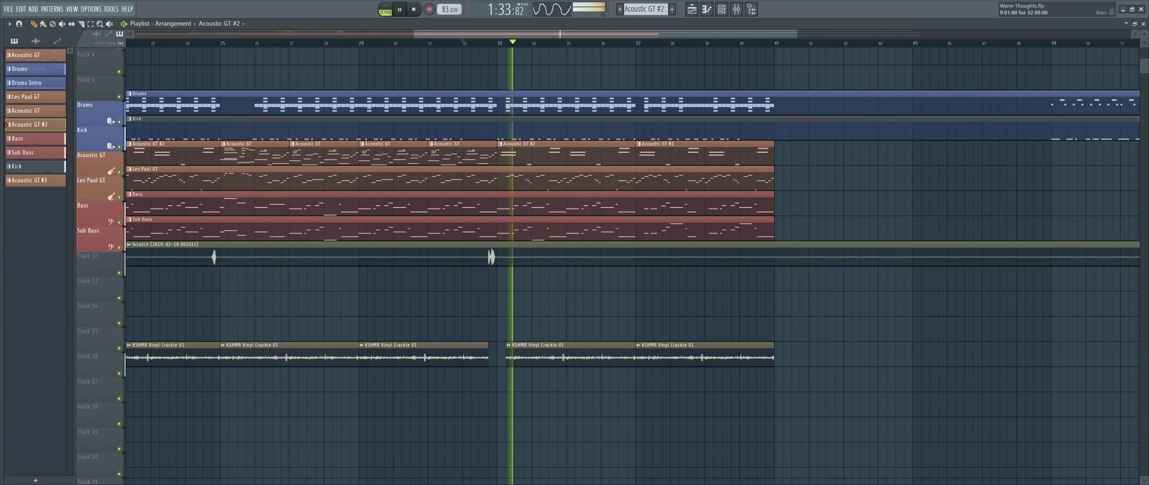
pyautogui.scroll(3, 610, 264)
pyautogui.press('space')
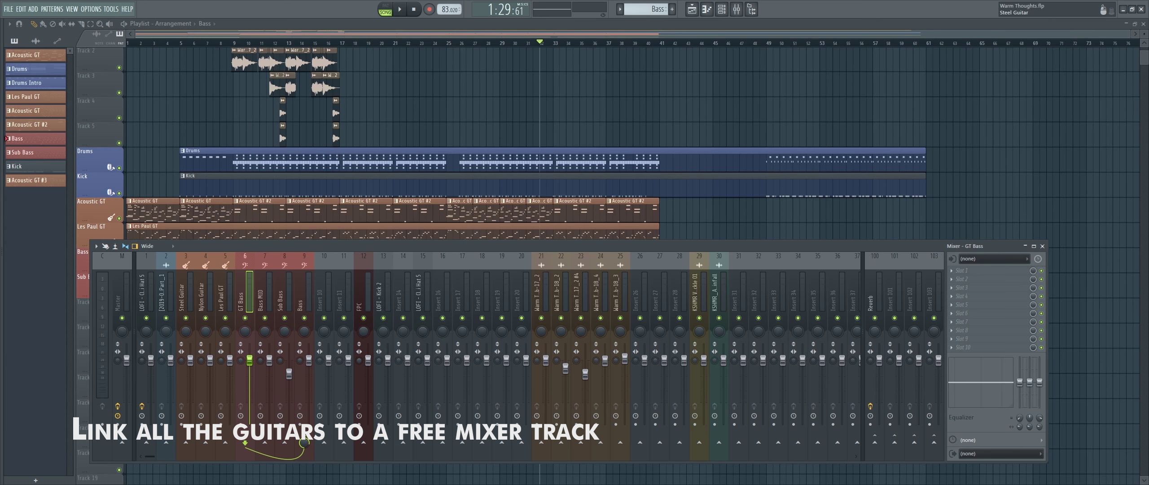
# Route the Steel Guitar, Nylon Guitar and Les Paul GT mixer tracks to Insert 10 and name it Guitar.
pyautogui.moveTo(186, 291); pyautogui.dragTo(225, 291)
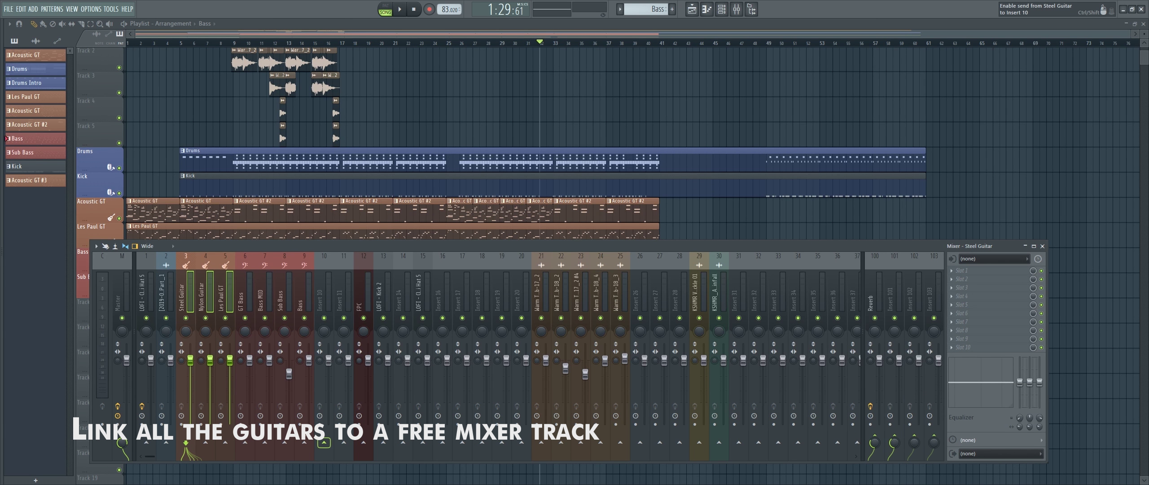
pyautogui.moveTo(323, 442); pyautogui.dragTo(324, 443)
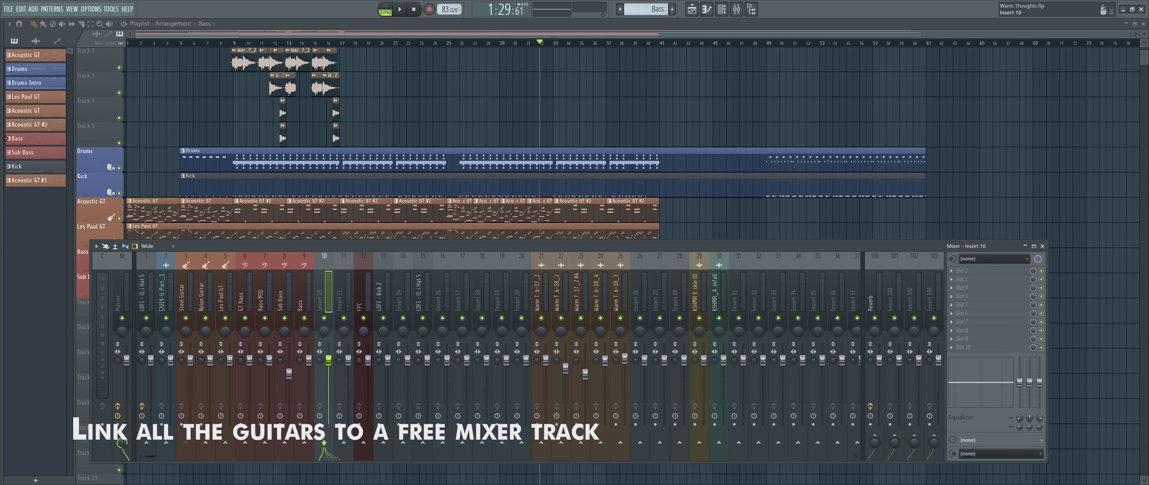
pyautogui.press('F2')
pyautogui.click(339, 302)
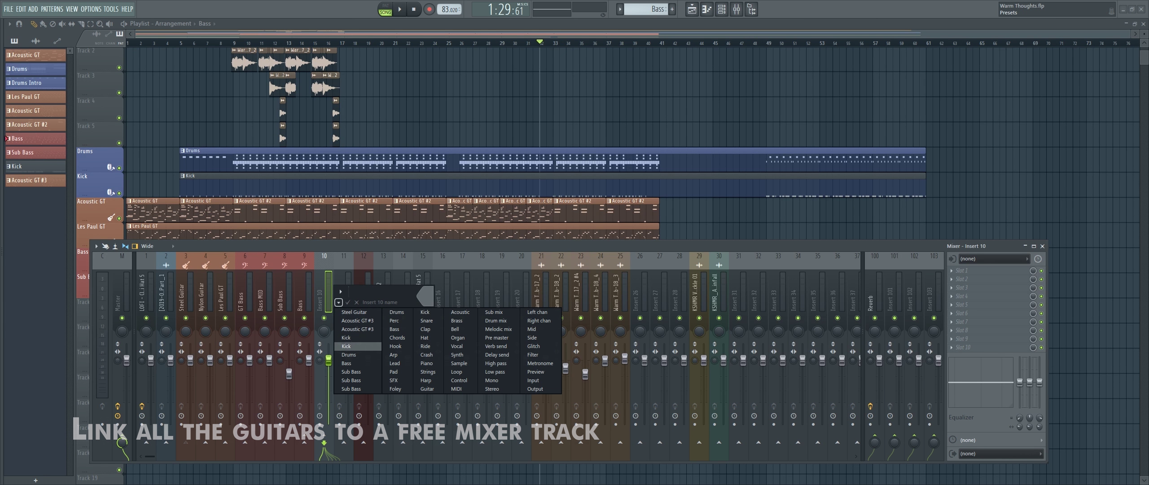
pyautogui.click(426, 389)
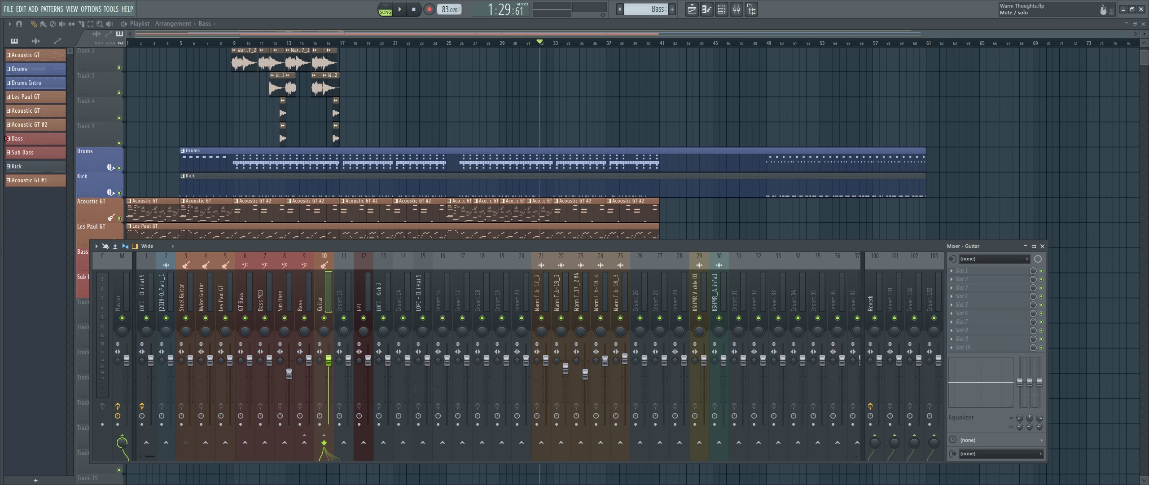
# Move the Guitar mixer track to slot 6, directly after Les Paul GT.
pyautogui.hotkey('alt', 'Left')
pyautogui.hotkey('alt', 'Left')
pyautogui.hotkey('alt', 'Left')
pyautogui.hotkey('alt', 'Left')
pyautogui.hotkey('alt', 'Left')
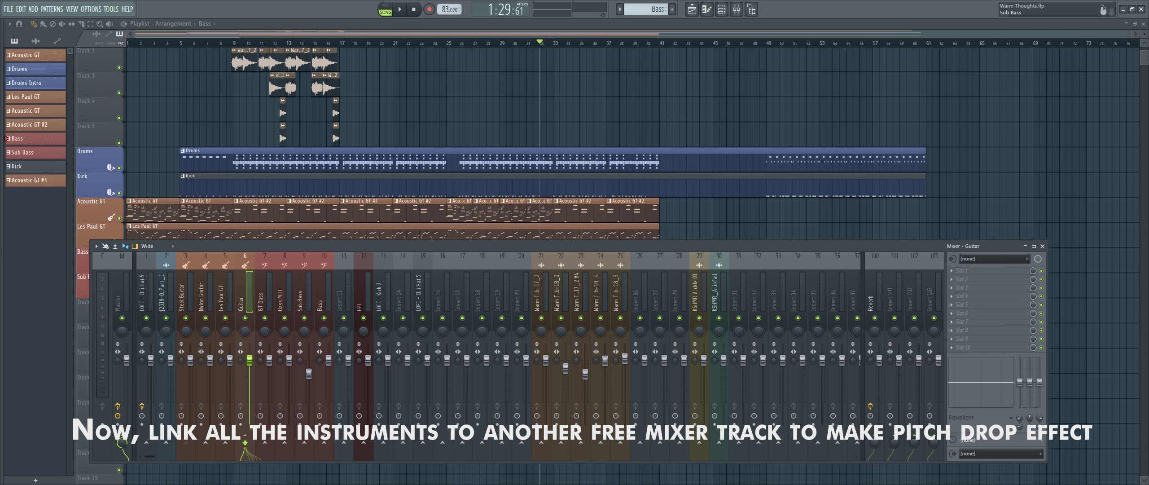
pyautogui.middleClick(323, 294)
pyautogui.click(347, 302)
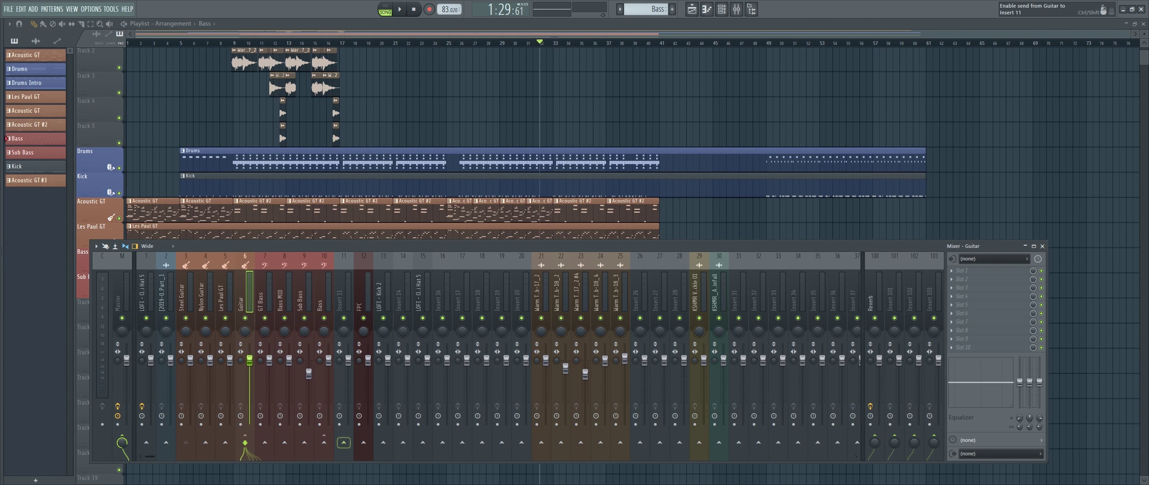
# Route the Guitar and Bass mixer tracks to Insert 11 only.
pyautogui.rightClick(343, 442)
pyautogui.click(375, 451)
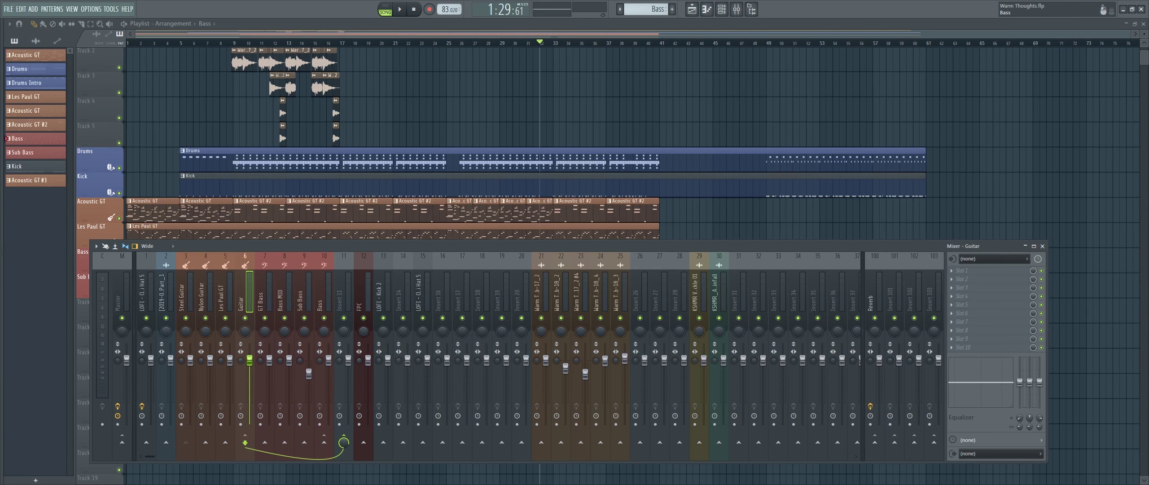
pyautogui.click(324, 451)
pyautogui.rightClick(344, 442)
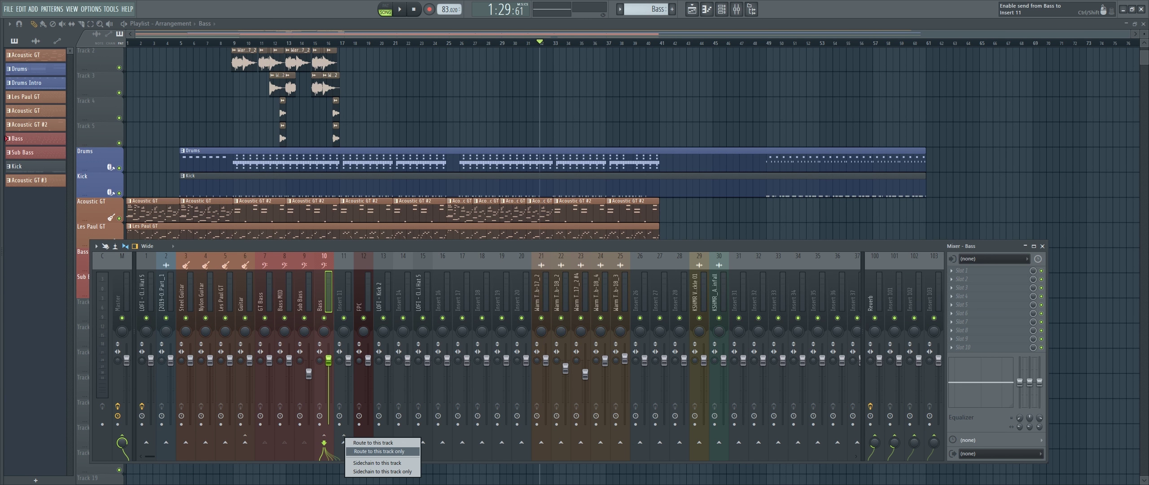
pyautogui.click(375, 451)
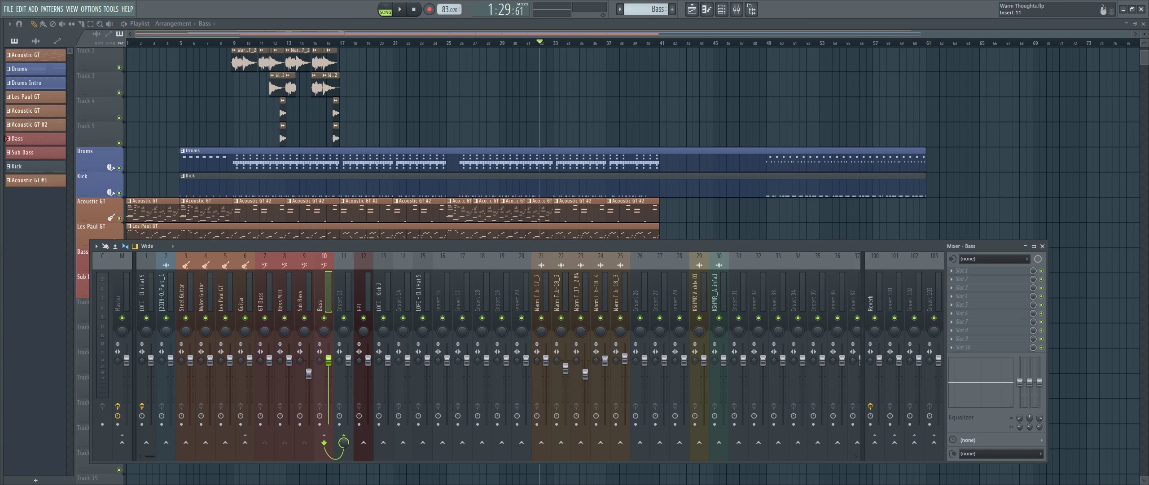
# Rename mixer track Insert 11 as Tape Stop.
pyautogui.click(341, 294)
pyautogui.press('F2')
pyautogui.write('Tape Stop')
pyautogui.press('Return')
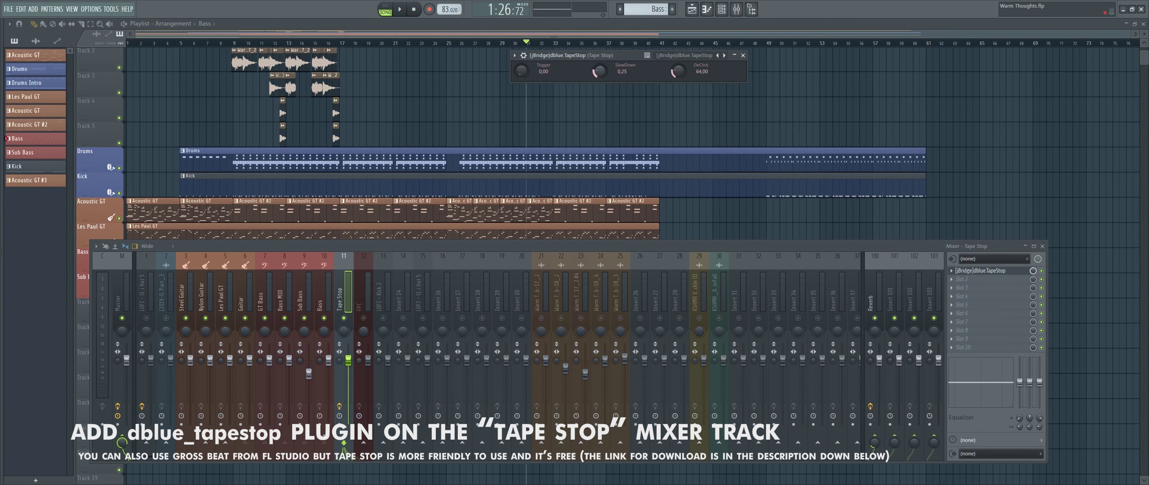
# Close the mixer, then set the TapeStop plugin's SlowDown to 0.26 and DeClick to about 154.67.
pyautogui.press('F9')
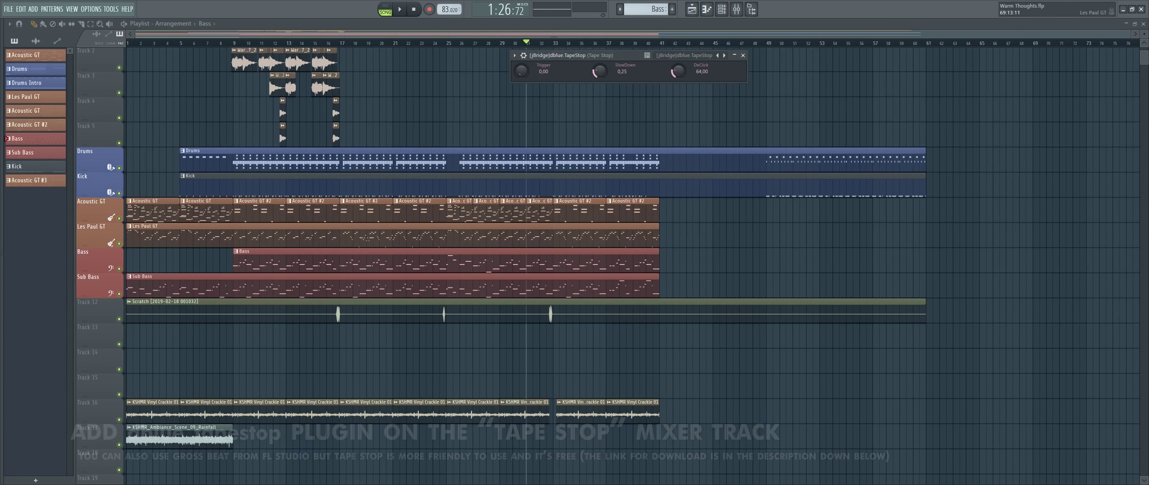
pyautogui.moveTo(628, 54); pyautogui.dragTo(716, 346)
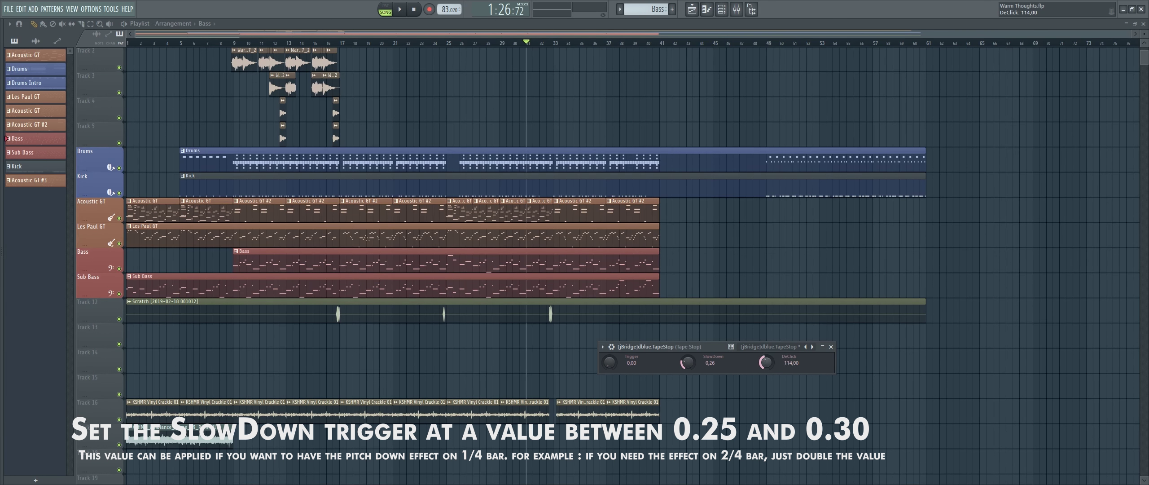
pyautogui.moveTo(766, 362); pyautogui.dragTo(765, 360)
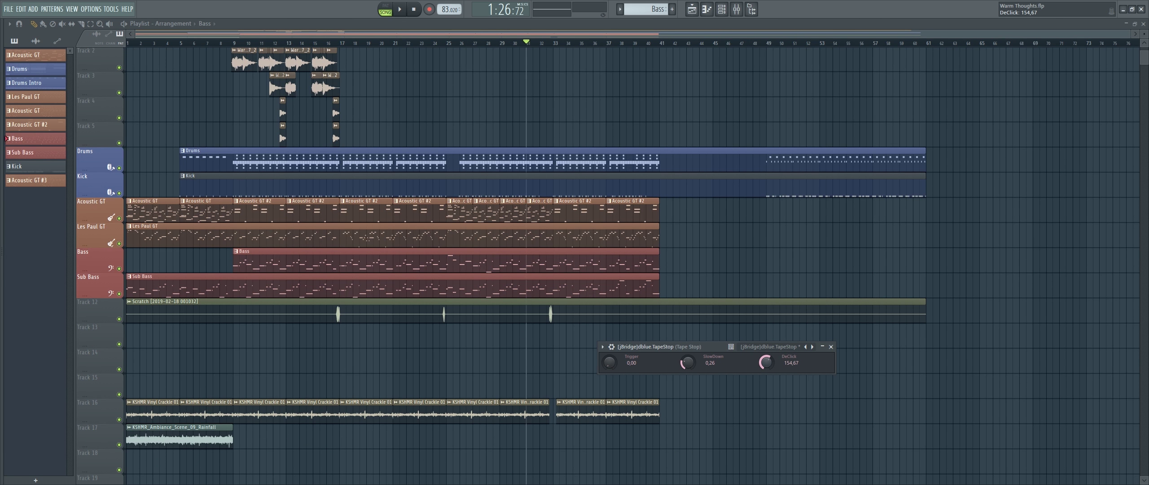
# Play the song from bar 31 and raise the TapeStop Trigger to about 0.82 to hear the pitch drop.
pyautogui.click(527, 43)
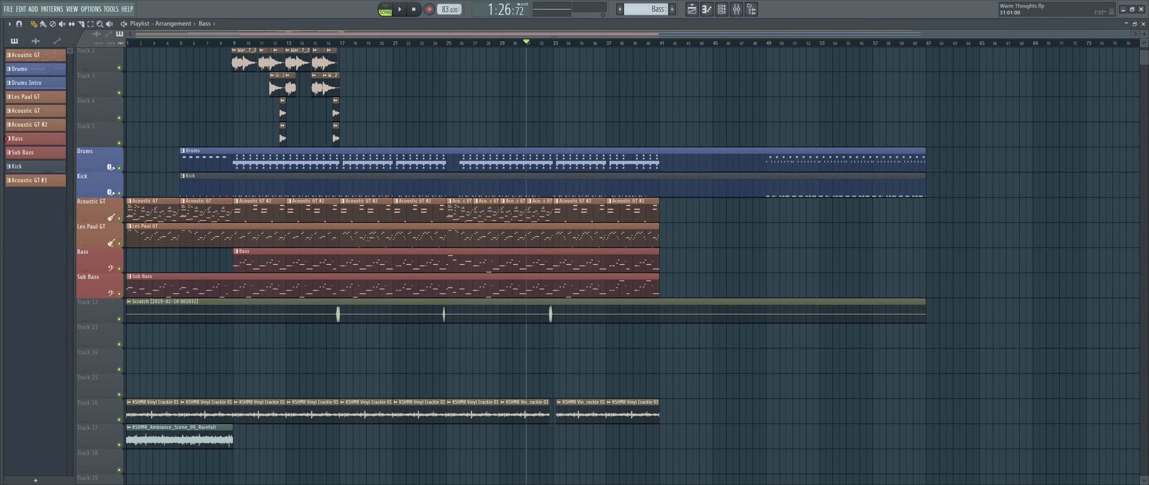
pyautogui.press('space')
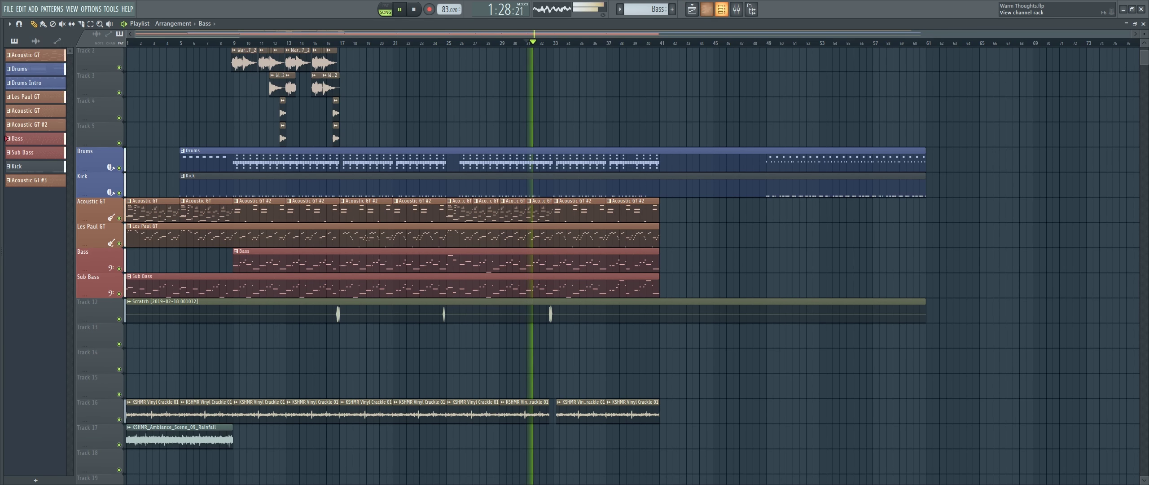
pyautogui.click(721, 9)
pyautogui.click(721, 9)
pyautogui.click(706, 9)
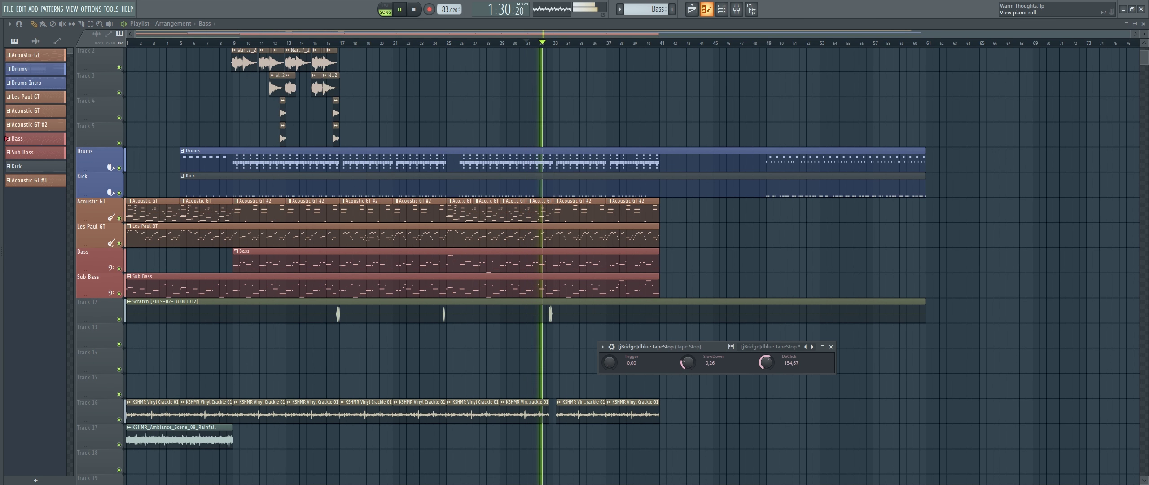
pyautogui.moveTo(609, 363); pyautogui.dragTo(609, 323)
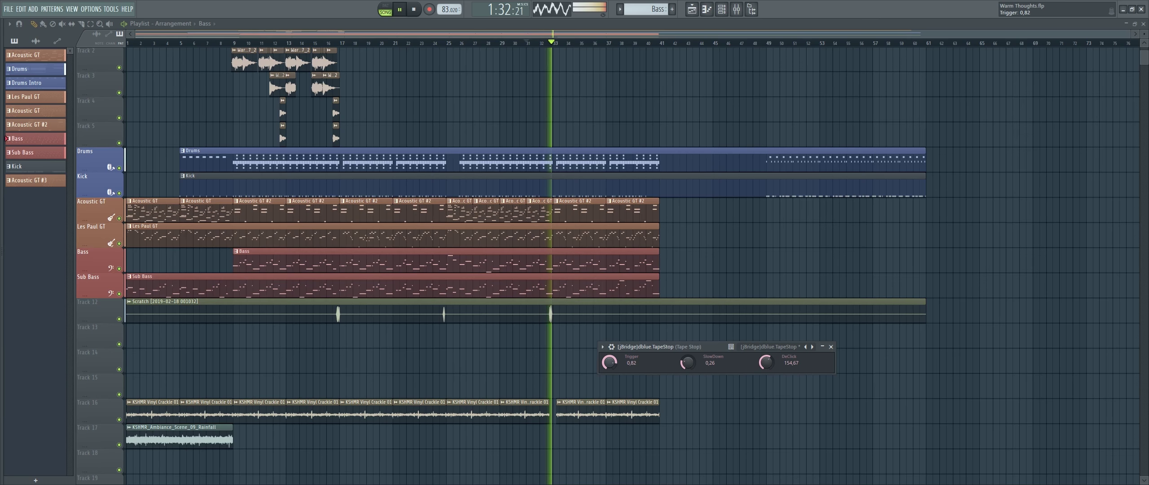
# Return the TapeStop Trigger to 0, set SlowDown to 0.28, and audition the passage leading into bar 33 again.
pyautogui.press('space')
pyautogui.moveTo(608, 362)
pyautogui.mouseDown()
pyautogui.moveTo(608, 385)
pyautogui.moveTo(609, 372)
pyautogui.mouseUp()
pyautogui.press('space')
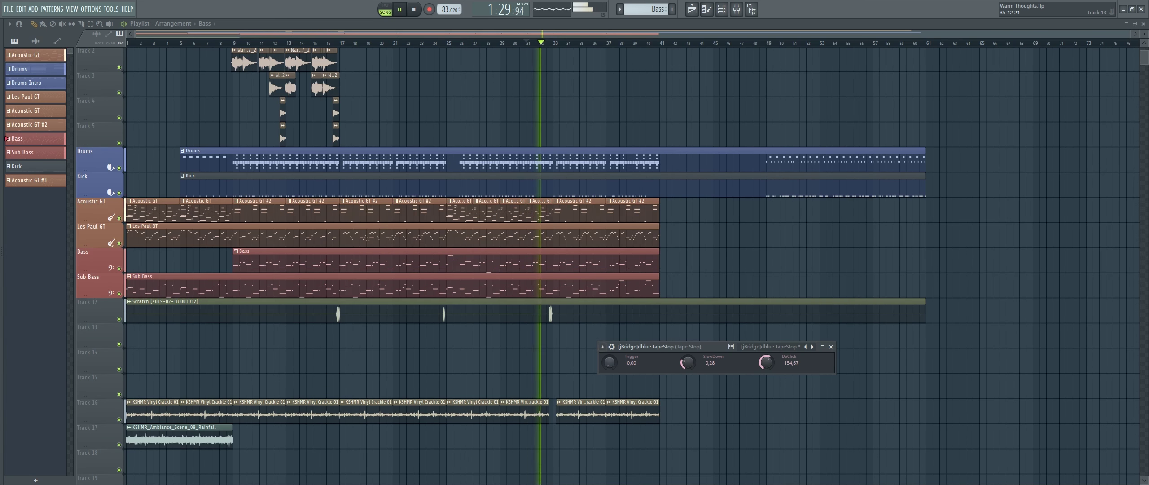
pyautogui.scroll(6, 579, 269)
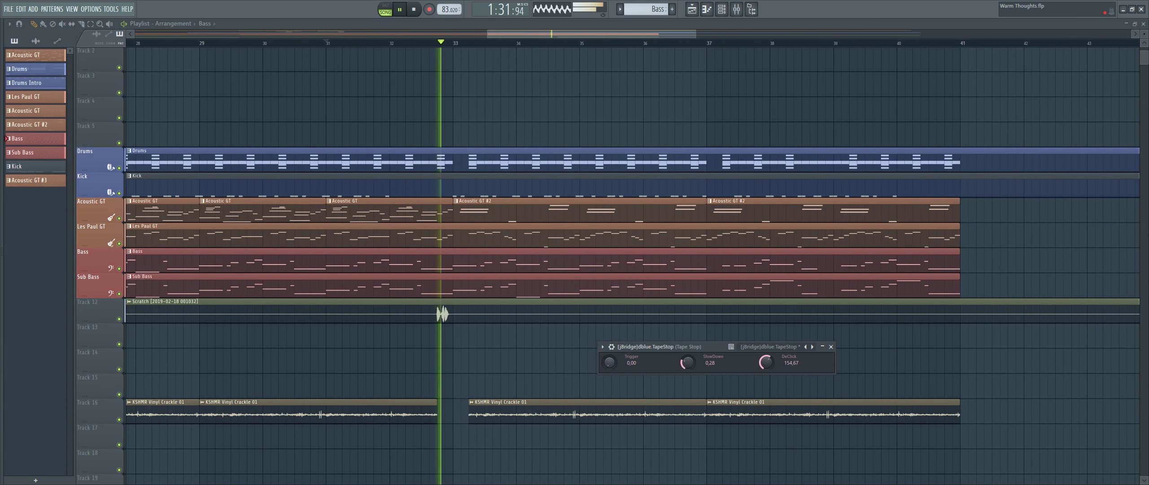
pyautogui.press('space')
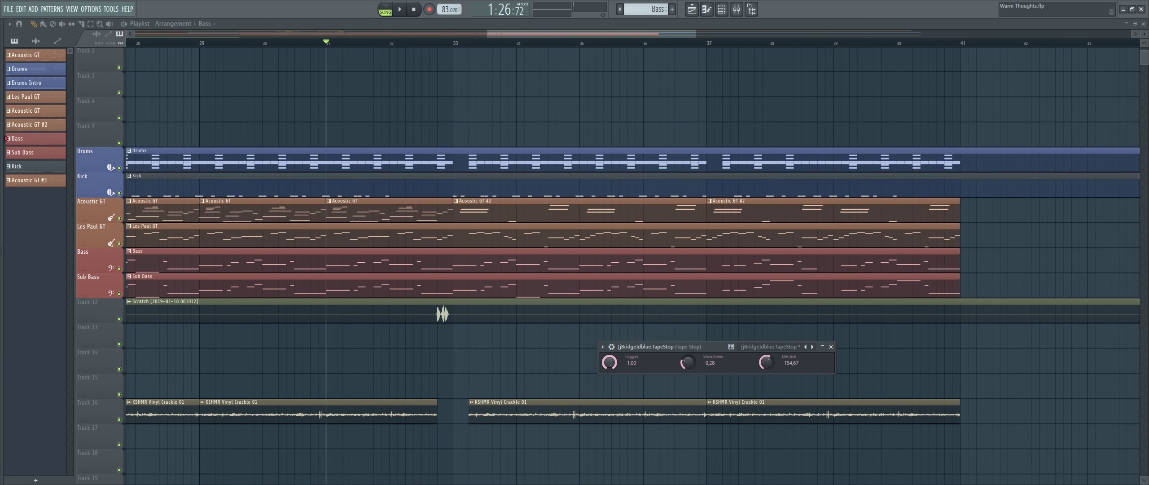
# Create an automation clip for the TapeStop Trigger and close the plugin window.
pyautogui.rightClick(609, 360)
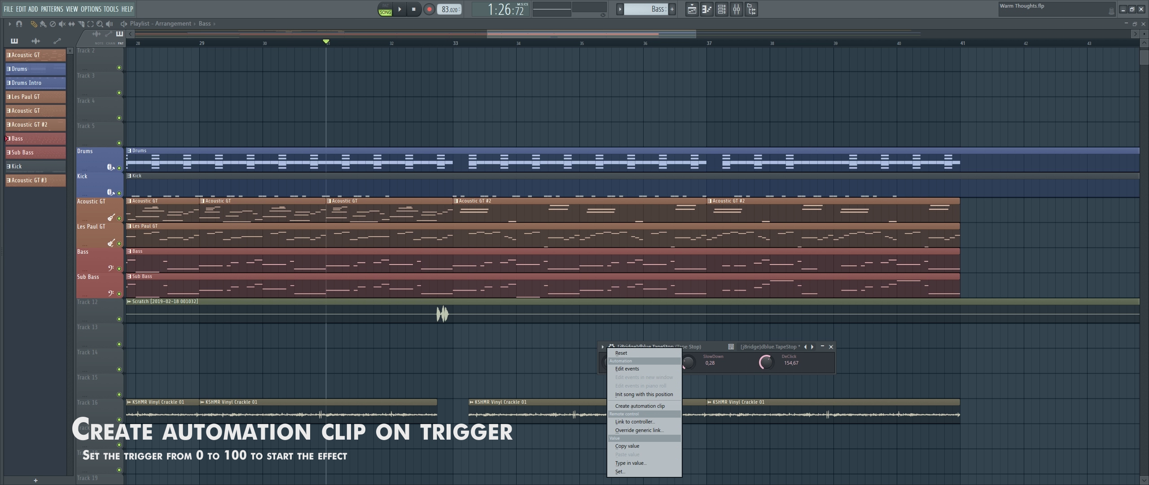
pyautogui.click(640, 405)
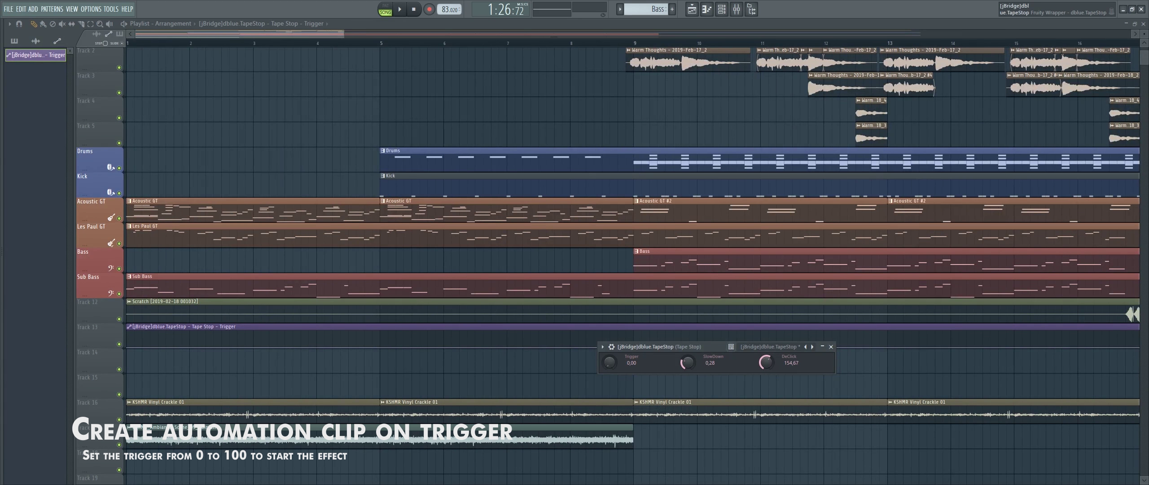
pyautogui.click(830, 347)
# Shape the Trigger automation into a ramp rising just before bar 33 and dropping sharply at bar 33, and play it.
pyautogui.scroll(-5, 741, 358)
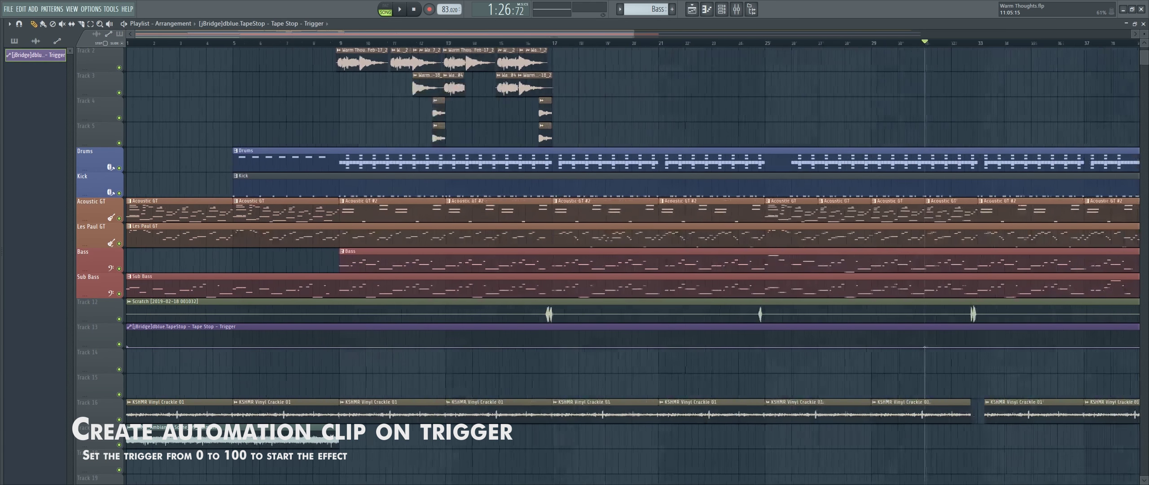
pyautogui.scroll(-1, 746, 336)
pyautogui.scroll(8, 605, 338)
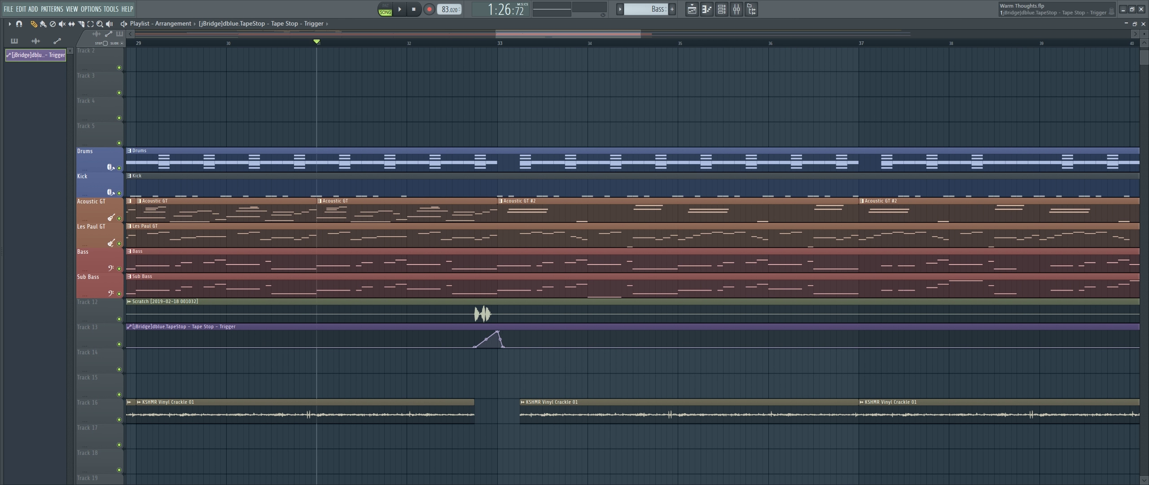
pyautogui.press('space')
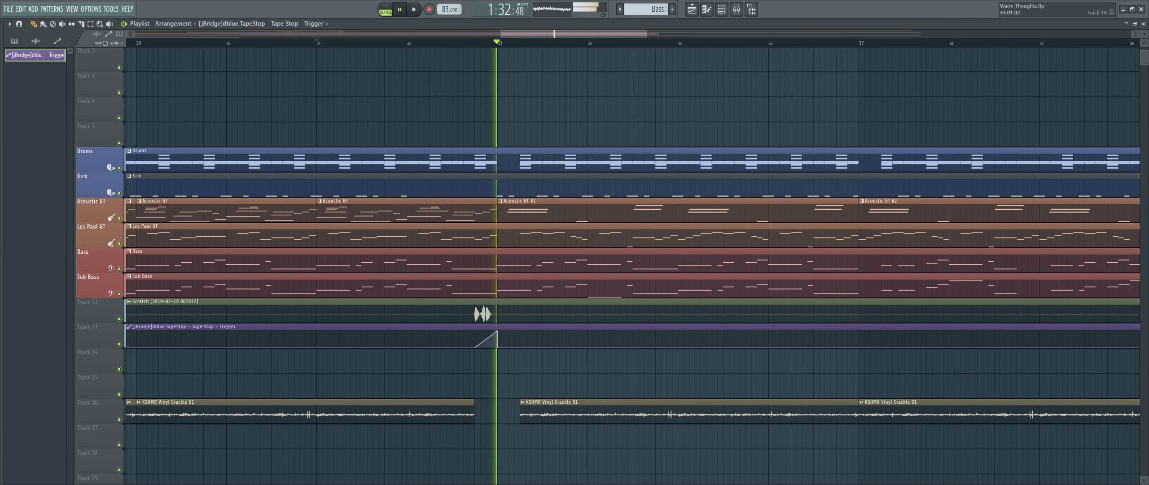
pyautogui.scroll(-4, 512, 338)
pyautogui.scroll(-3, 513, 337)
# Unsolo the Tape Stop mixer track and replay the passage with all tracks from bar 31.
pyautogui.press('F9')
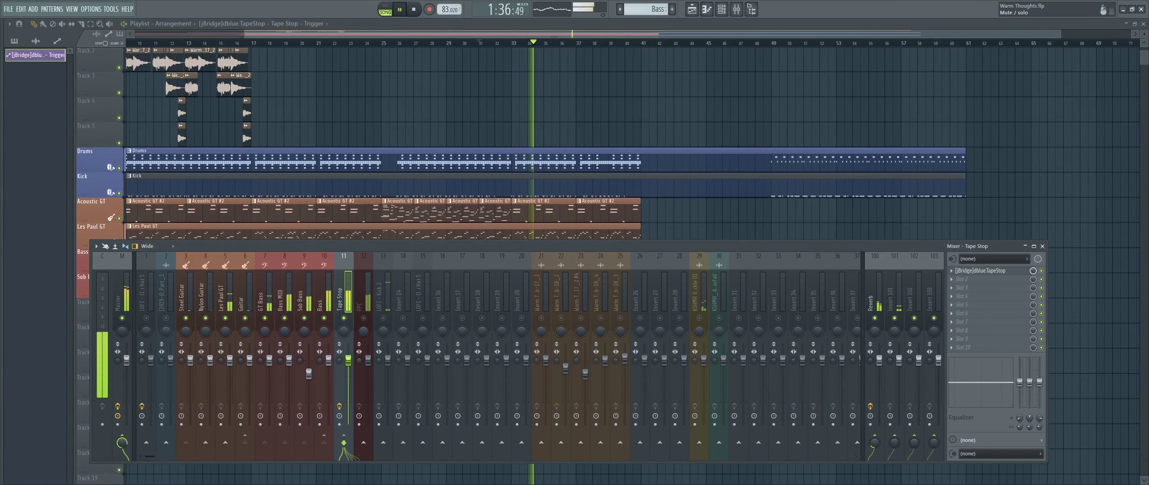
pyautogui.rightClick(344, 318)
pyautogui.press('space')
pyautogui.press('space')
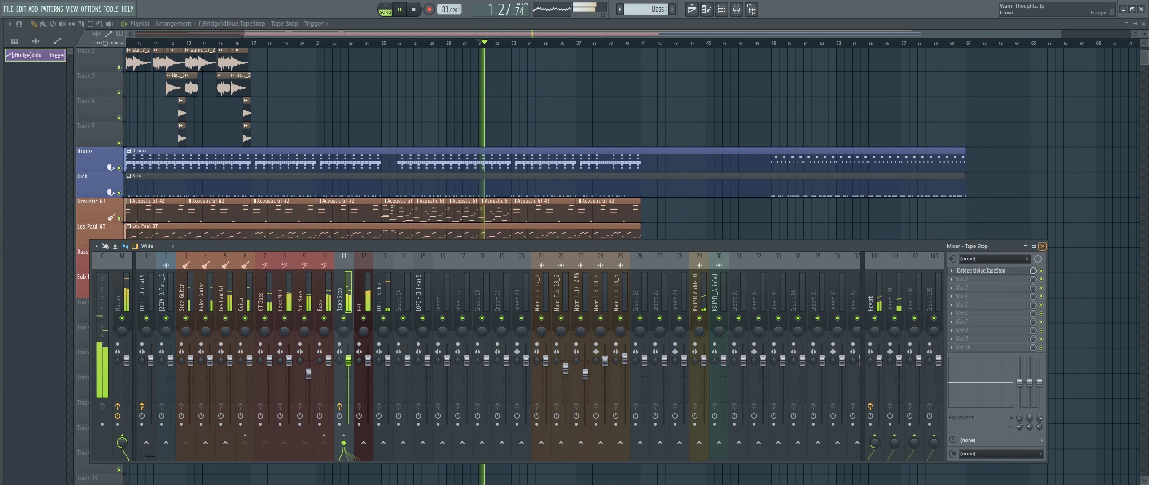
pyautogui.click(1042, 246)
pyautogui.scroll(3, 643, 287)
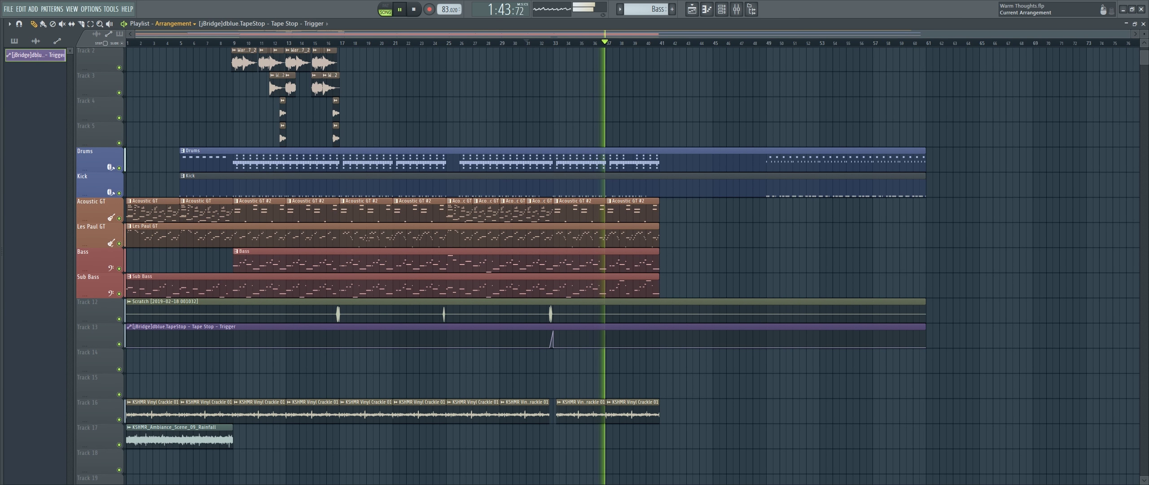
pyautogui.press('space')
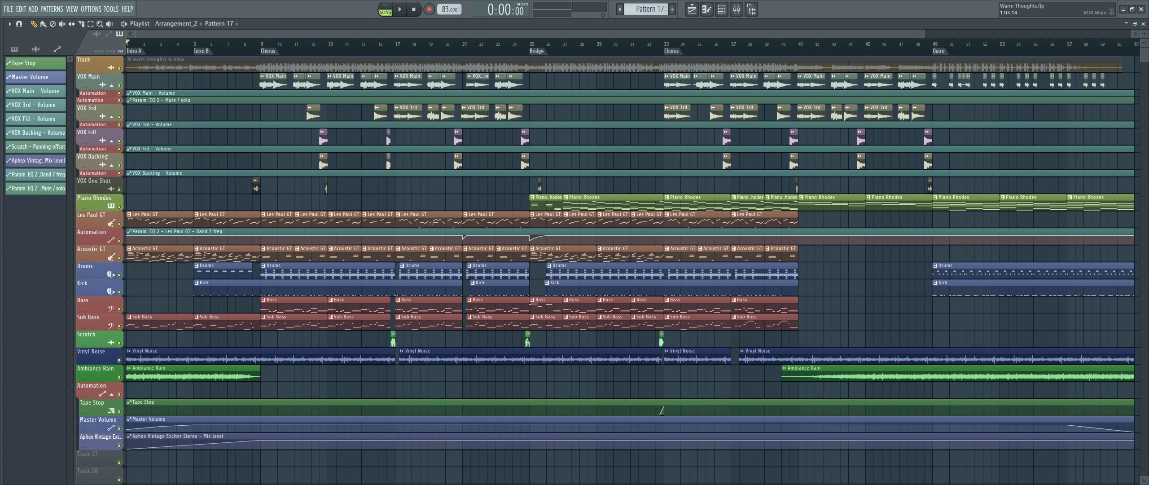
# Play Arrangement_2 from the start and open the Aphex Vintage Exciter Stereo on the Master mixer track.
pyautogui.press('space')
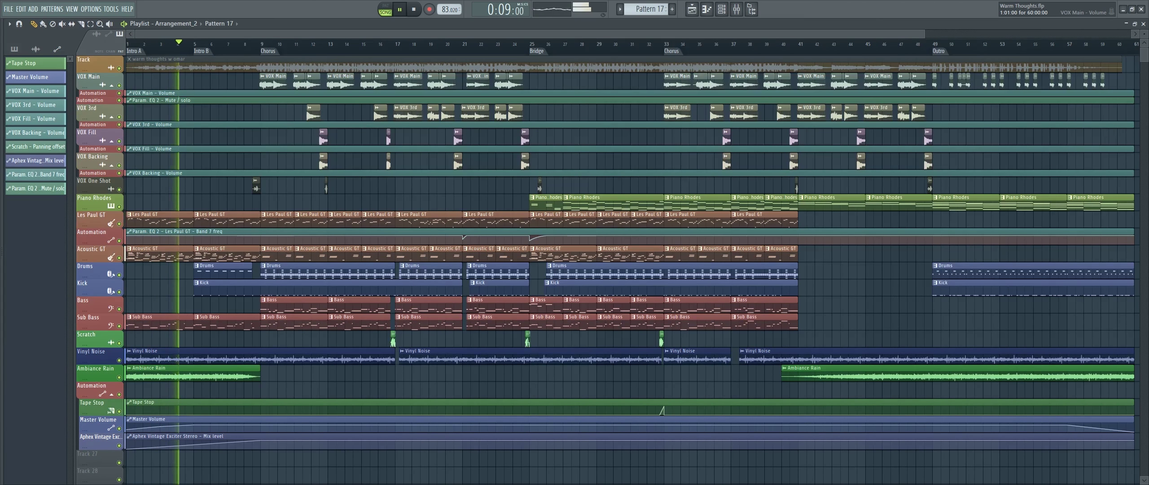
pyautogui.scroll(-1, 612, 265)
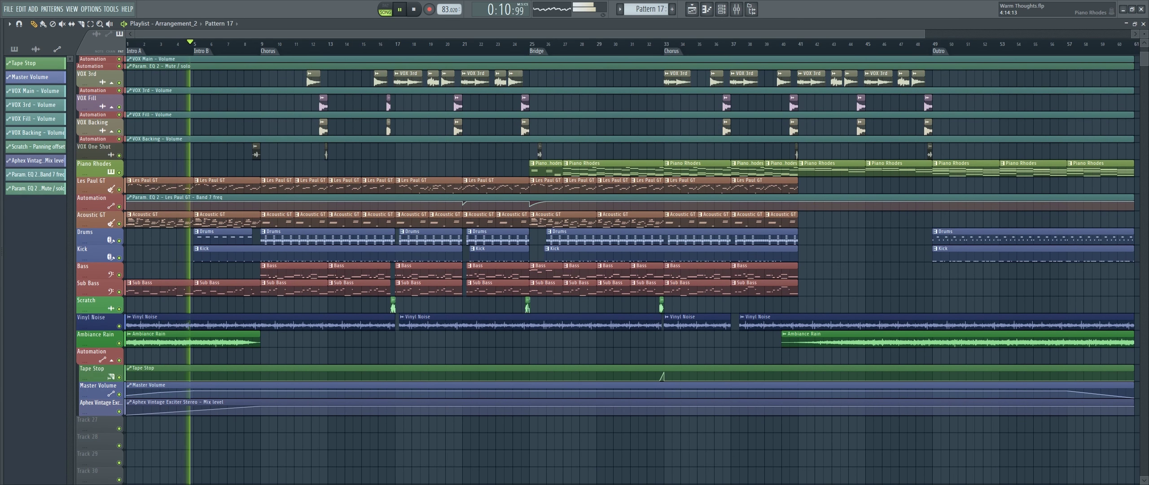
pyautogui.click(736, 9)
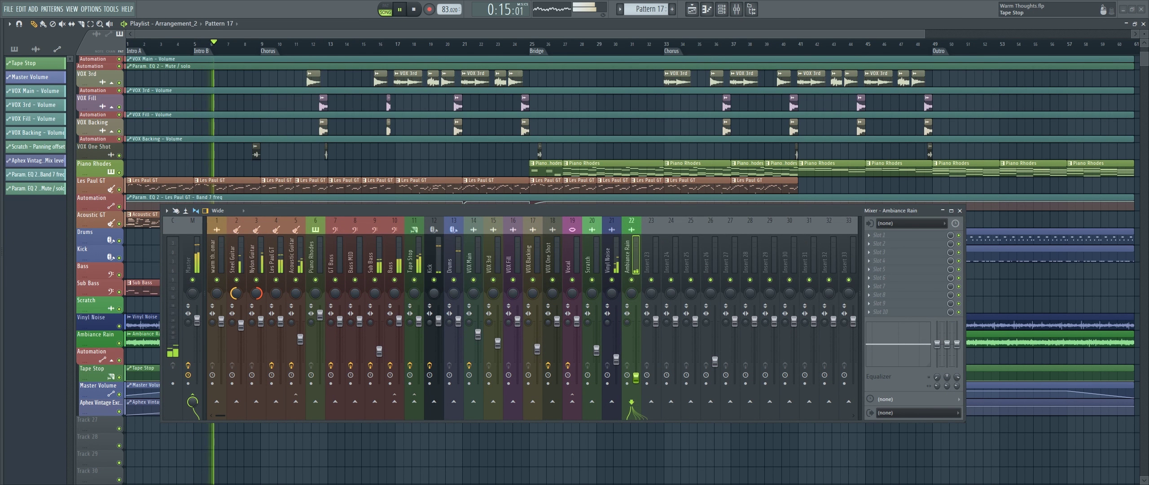
pyautogui.moveTo(673, 211); pyautogui.dragTo(722, 217)
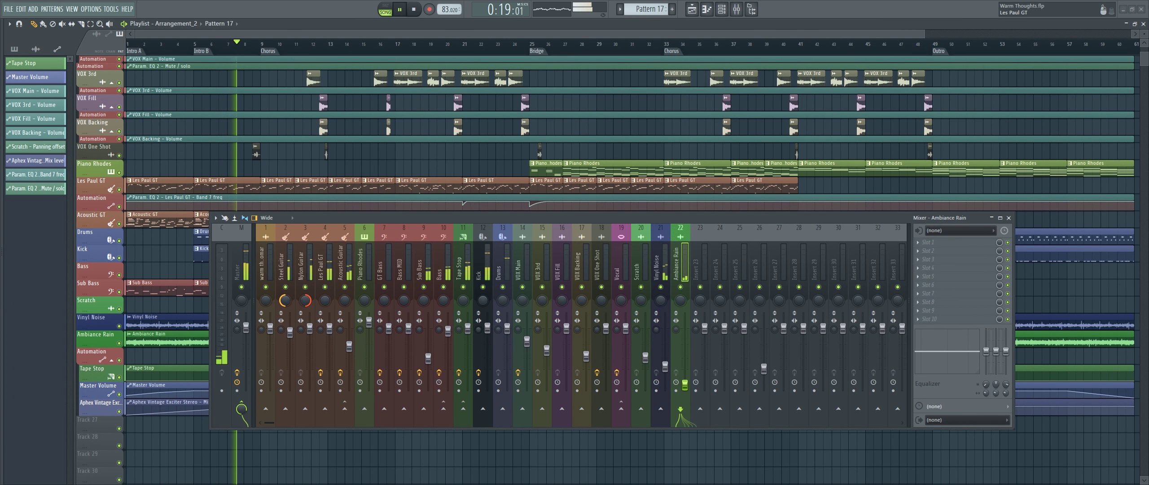
pyautogui.click(241, 408)
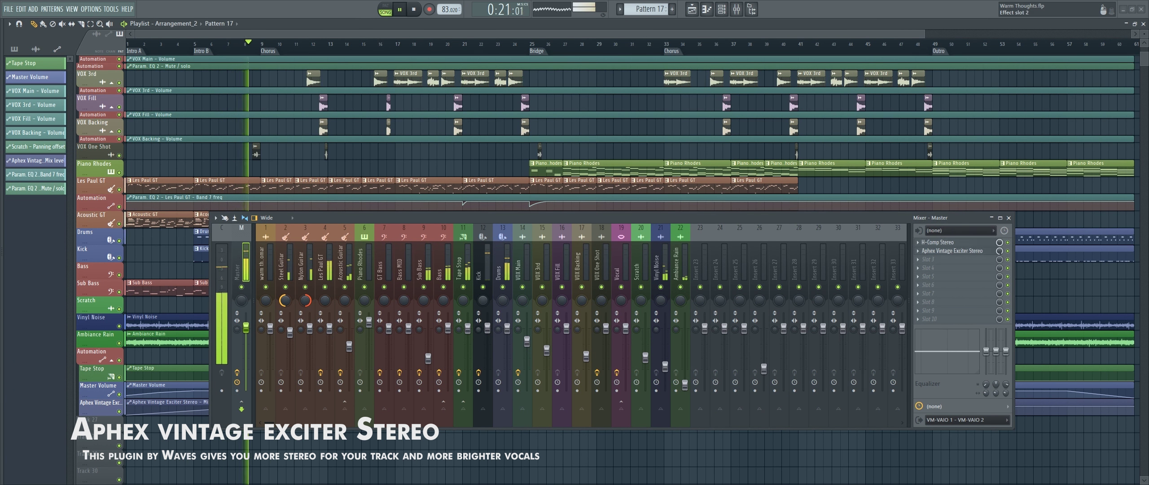
pyautogui.click(952, 251)
pyautogui.moveTo(955, 25); pyautogui.dragTo(894, 25)
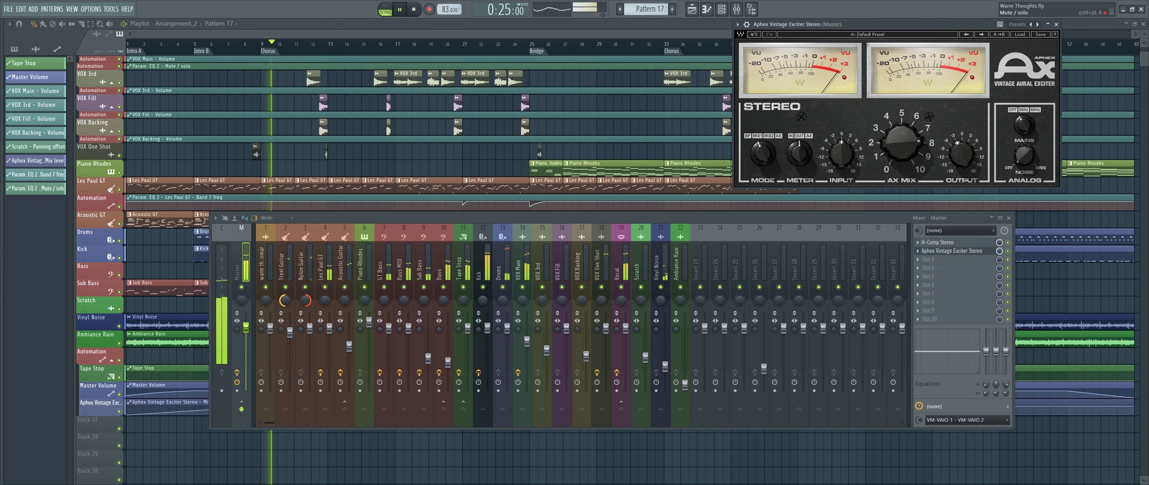
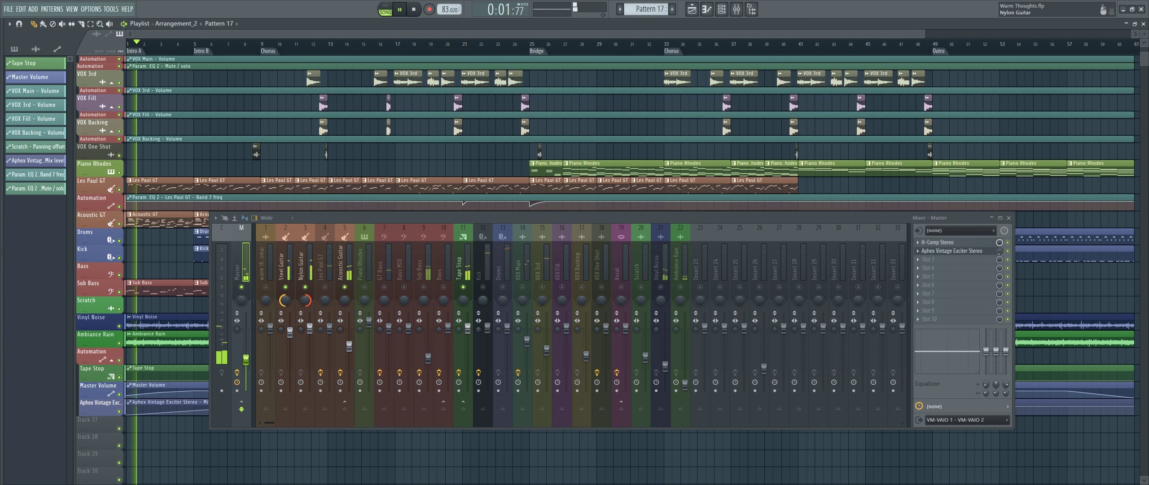
# Check the Steel Guitar track's panning options without changing them, and unsolo the acoustic guitar tracks.
pyautogui.rightClick(286, 299)
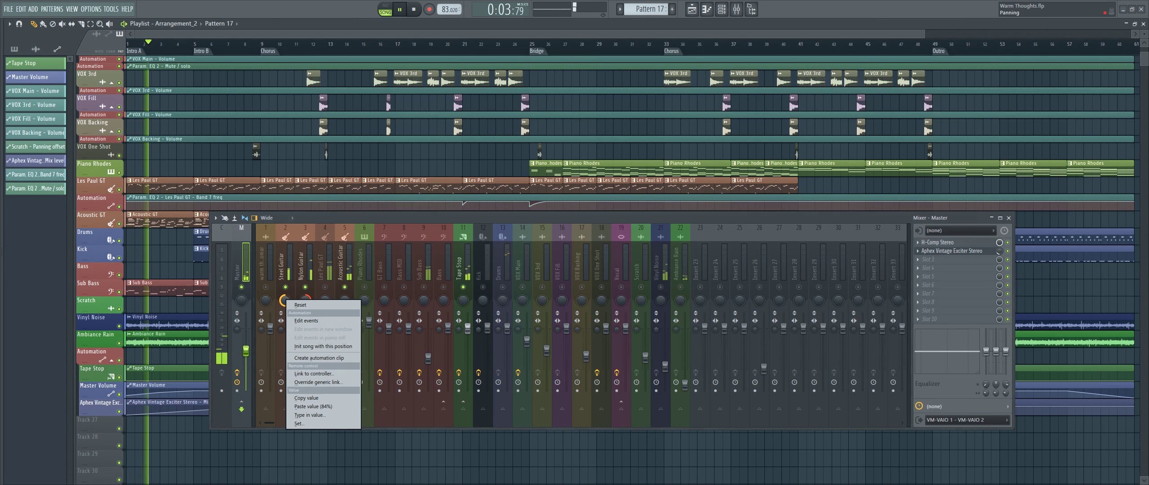
pyautogui.press('Escape')
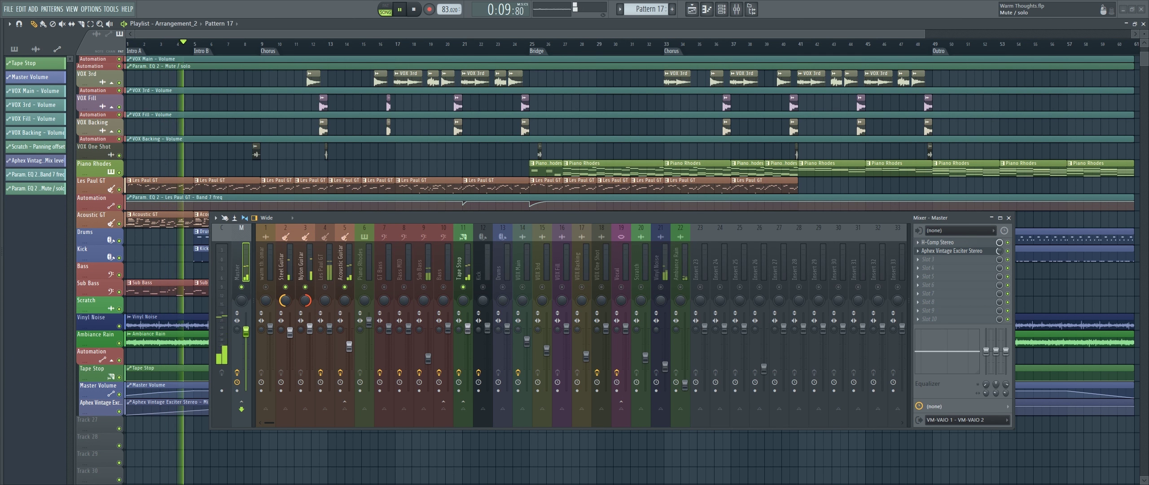
pyautogui.rightClick(345, 287)
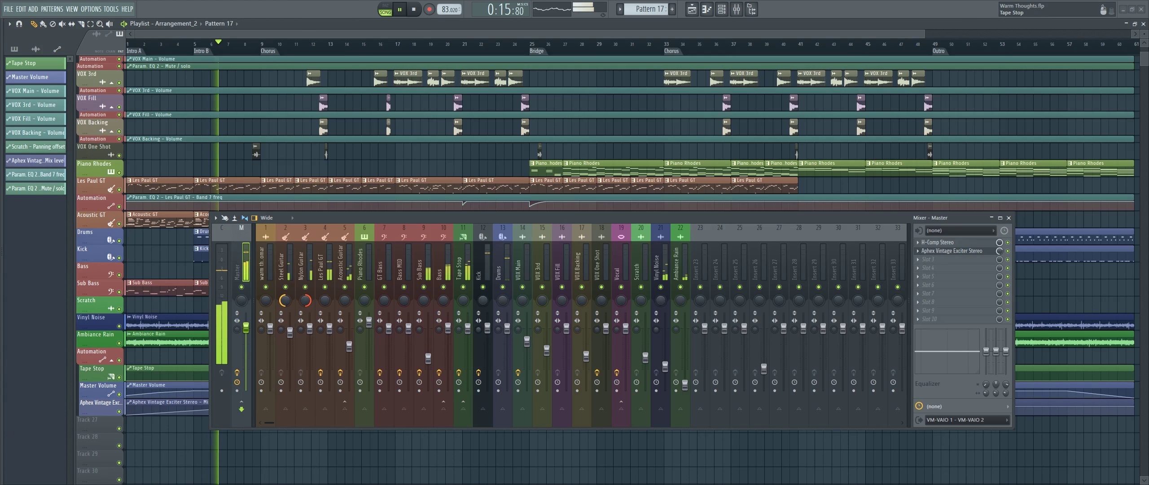
# Open the Fruity parametric EQ 2 on the Les Paul GT mixer track and detach its window.
pyautogui.moveTo(463, 218); pyautogui.dragTo(442, 237)
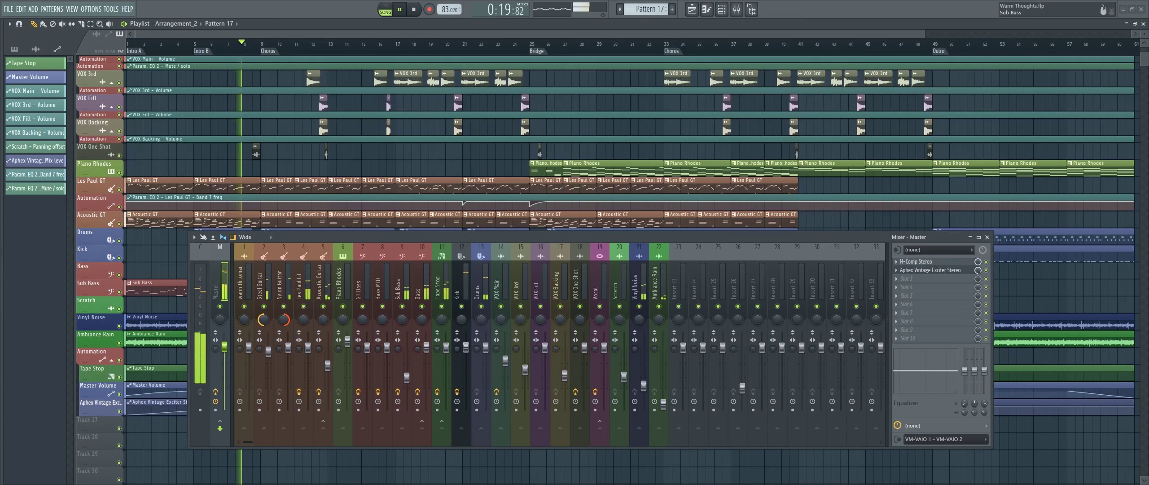
pyautogui.click(300, 285)
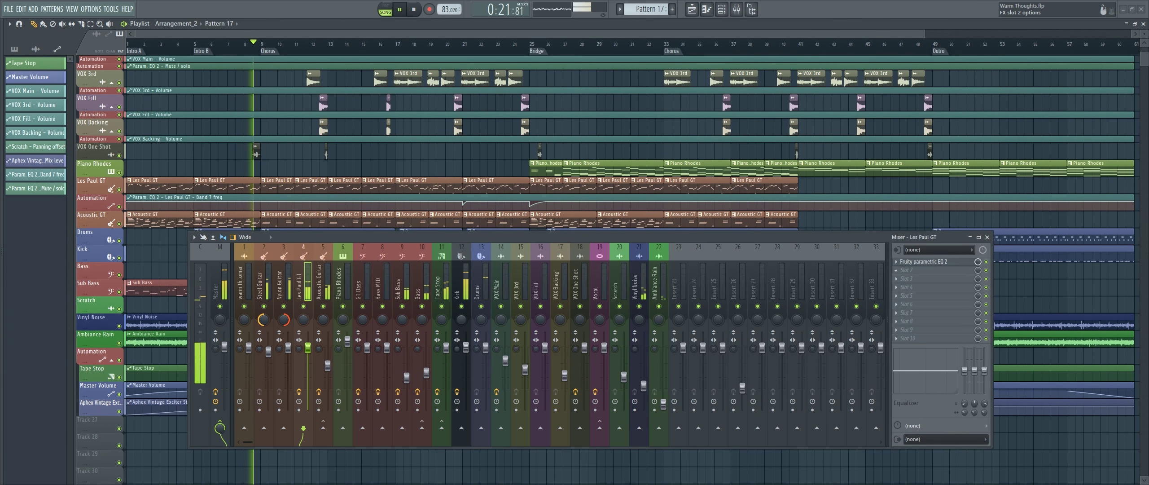
pyautogui.click(923, 262)
pyautogui.moveTo(287, 58); pyautogui.dragTo(939, 25)
pyautogui.click(779, 25)
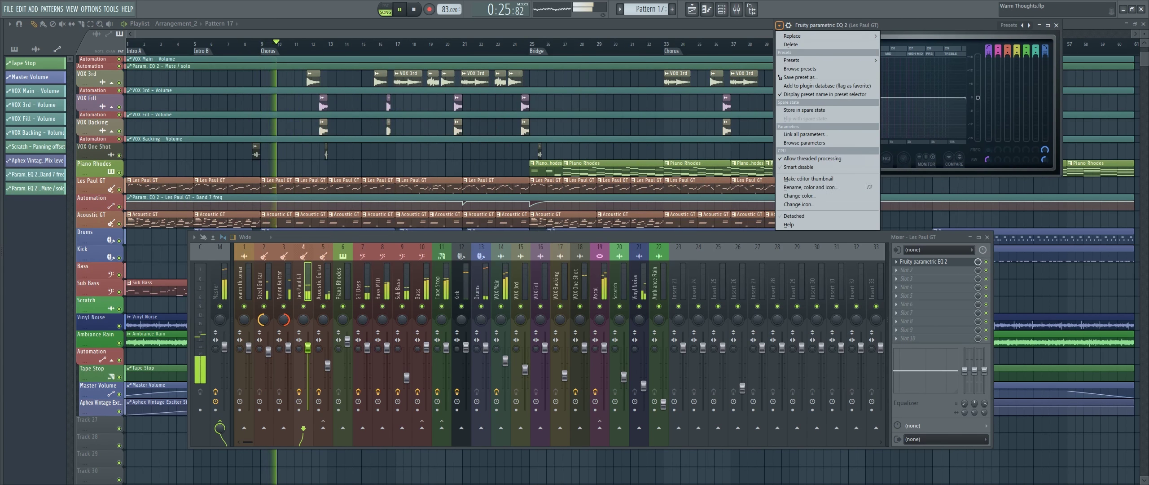
pyautogui.click(794, 216)
# Toggle the mixer's Detached option and view the Les Paul GT Band 7 freq automation around the Bridge during playback.
pyautogui.click(194, 237)
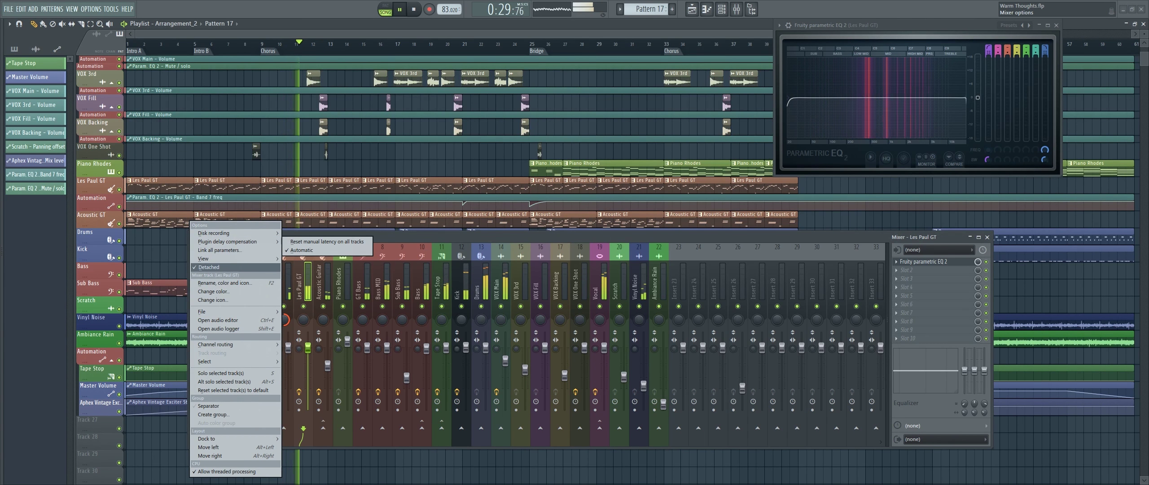
pyautogui.click(209, 267)
pyautogui.scroll(-4, 310, 156)
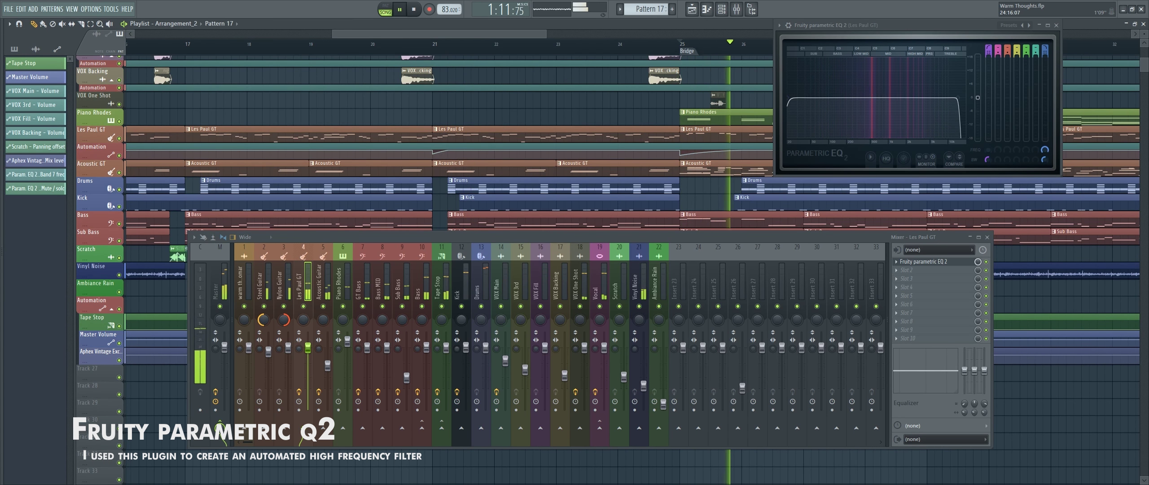
pyautogui.scroll(-6, 673, 148)
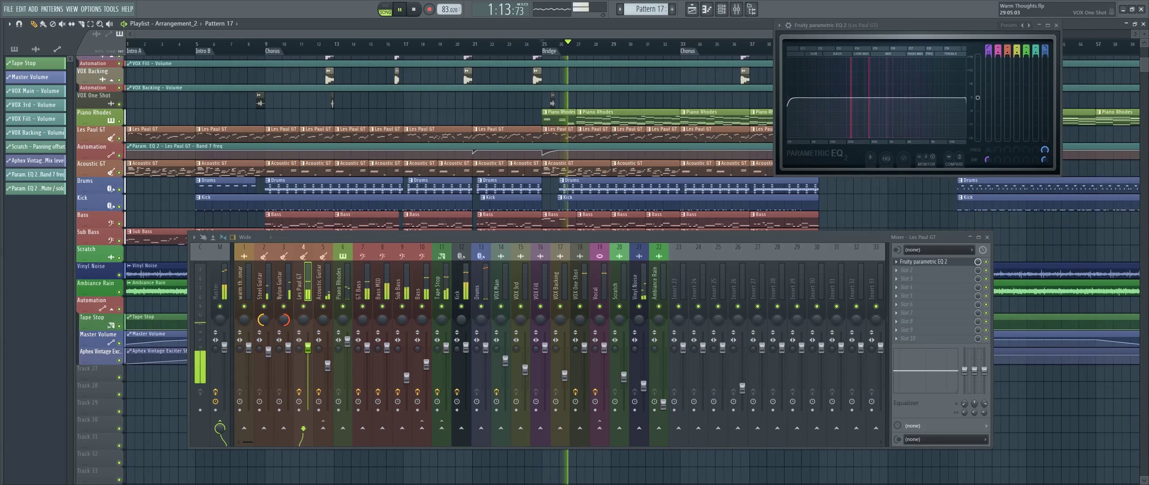
# Close the Les Paul GT equalizer and inspect the effect slots of the Acoustic Guitar and Piano Rhodes mixer tracks.
pyautogui.scroll(-3, 673, 148)
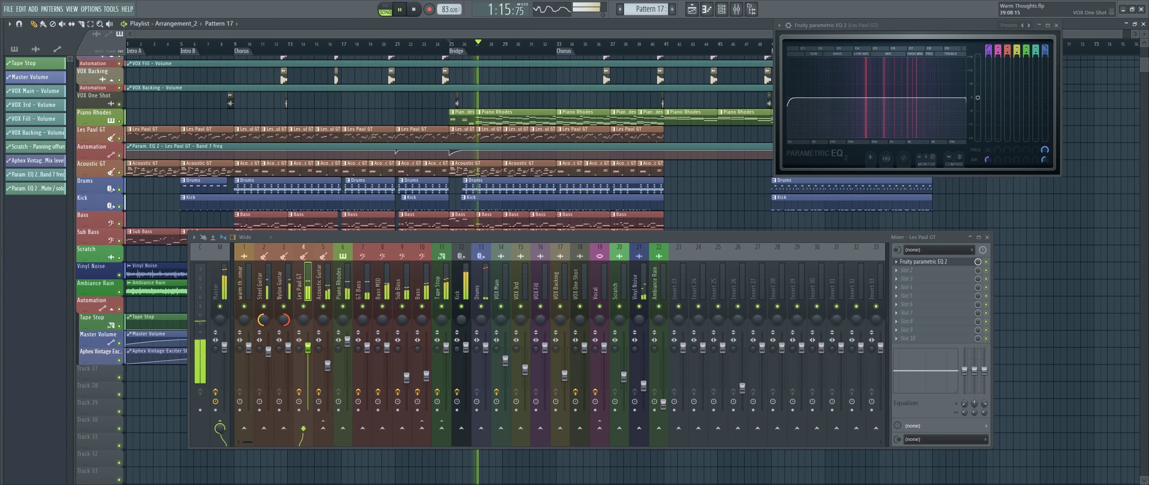
pyautogui.press('Escape')
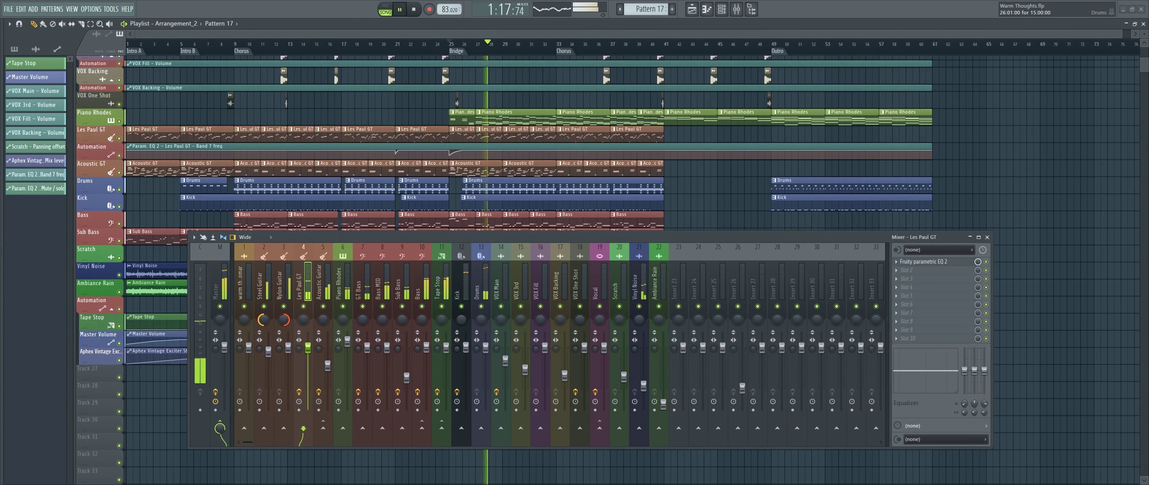
pyautogui.scroll(-1, 512, 156)
pyautogui.scroll(1, 512, 156)
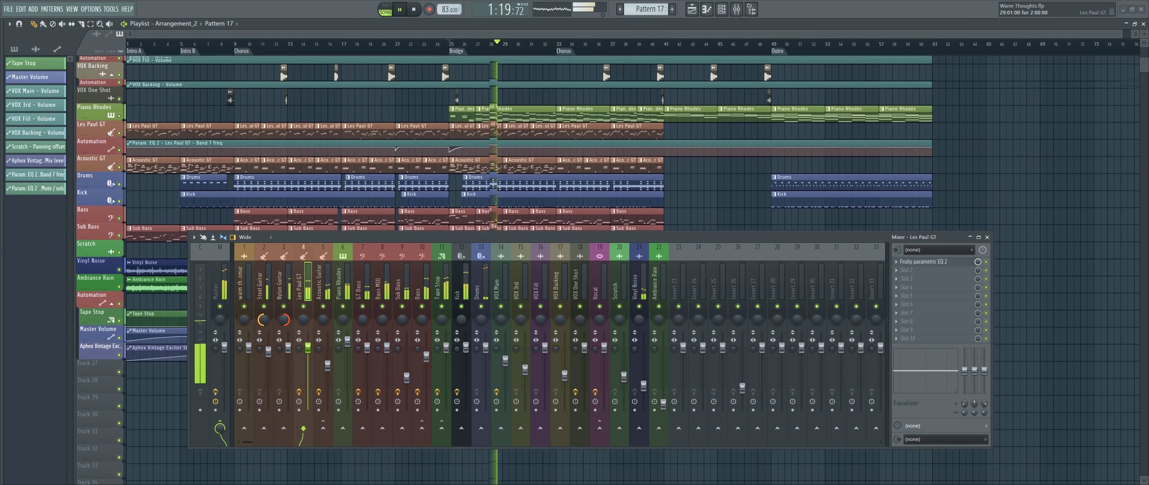
pyautogui.click(321, 283)
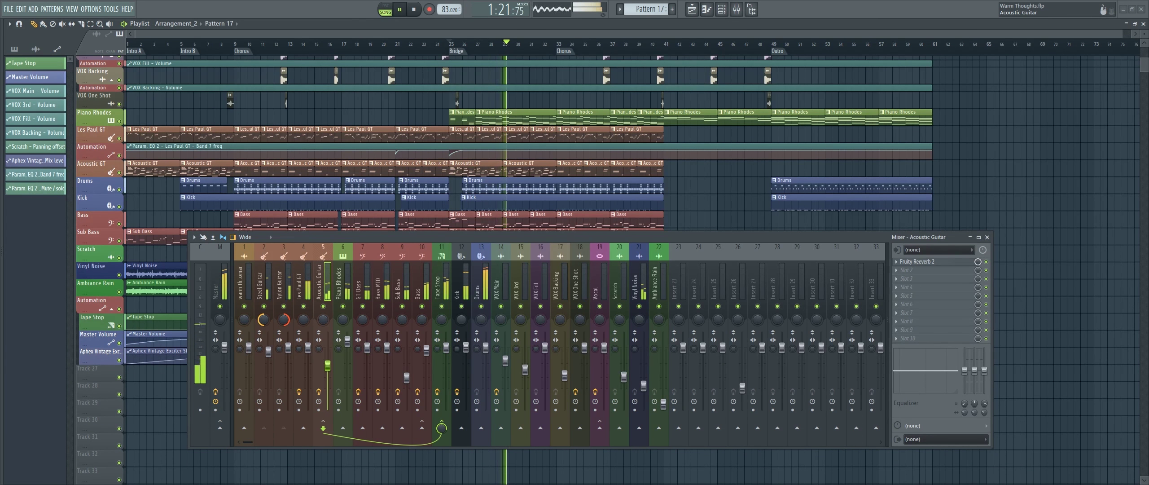
pyautogui.click(340, 283)
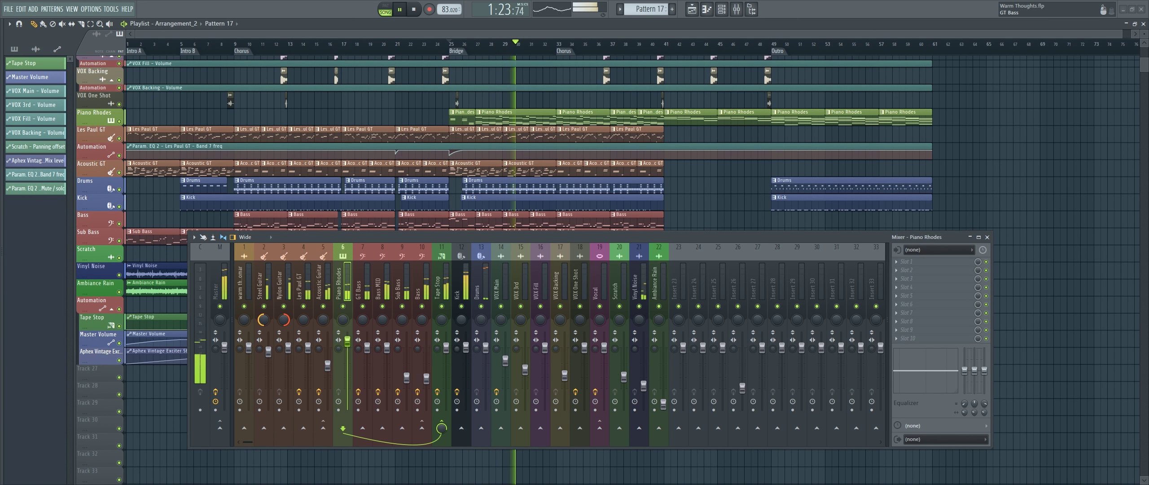
# Open the FabFilter Pro-Q 3 on the GT Bass mixer track, clear the mixer off it, and solo the track.
pyautogui.click(360, 282)
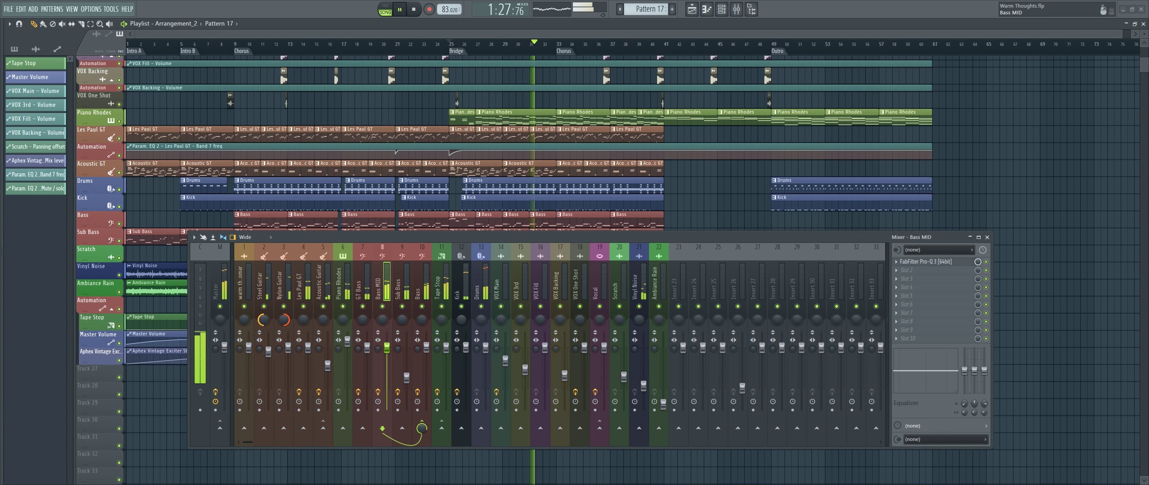
pyautogui.click(925, 262)
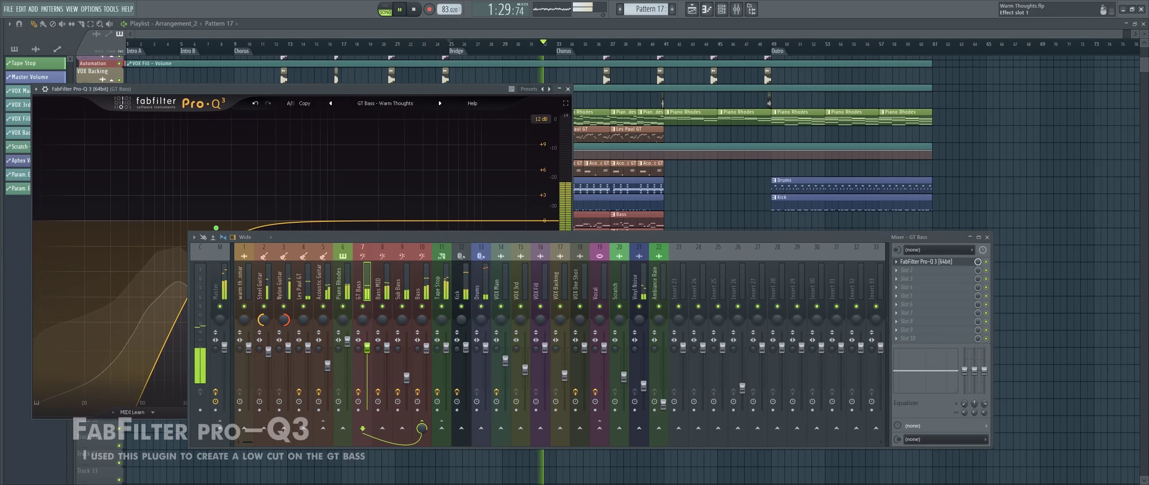
pyautogui.moveTo(762, 237); pyautogui.dragTo(835, 230)
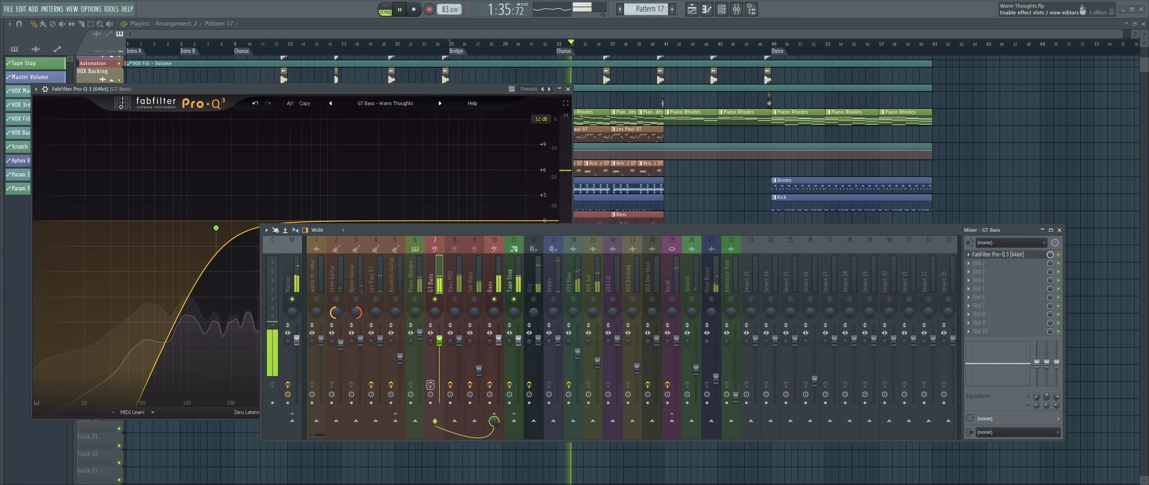
pyautogui.rightClick(435, 299)
# Solo Bass MID, swap the GT Bass equalizer for its FabFilter Pro-Q 3, and toggle its effect slots to compare.
pyautogui.rightClick(455, 299)
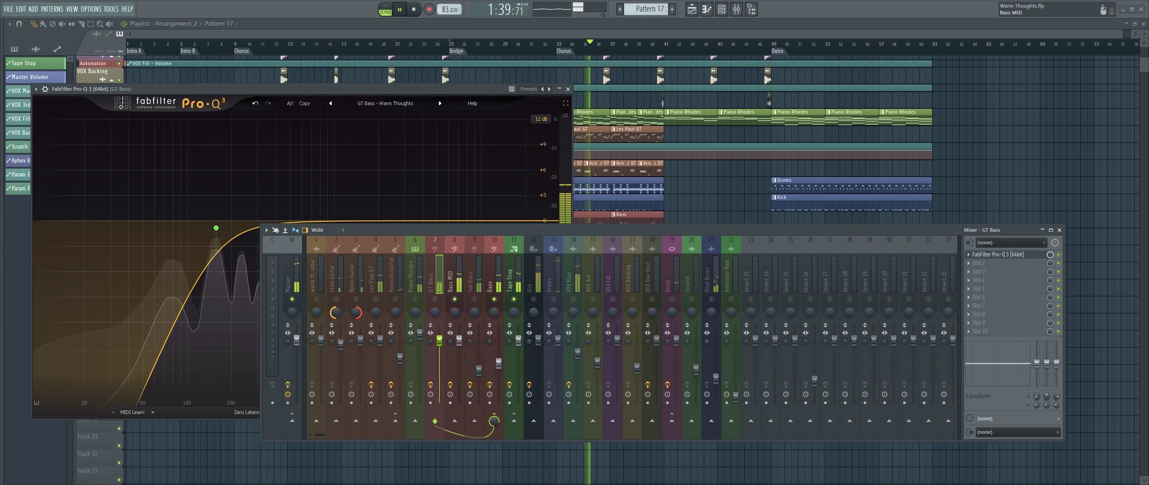
pyautogui.click(567, 89)
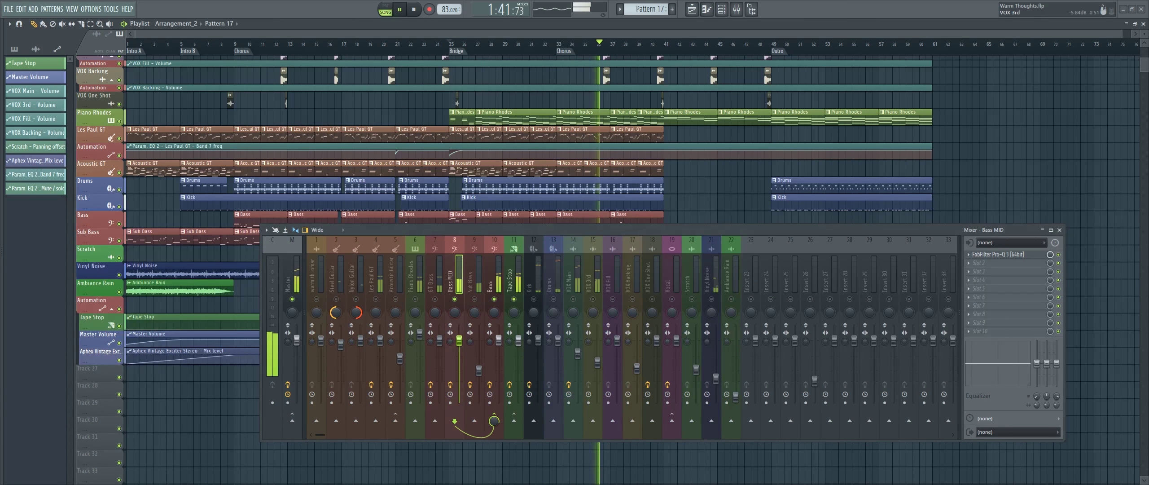
pyautogui.click(998, 254)
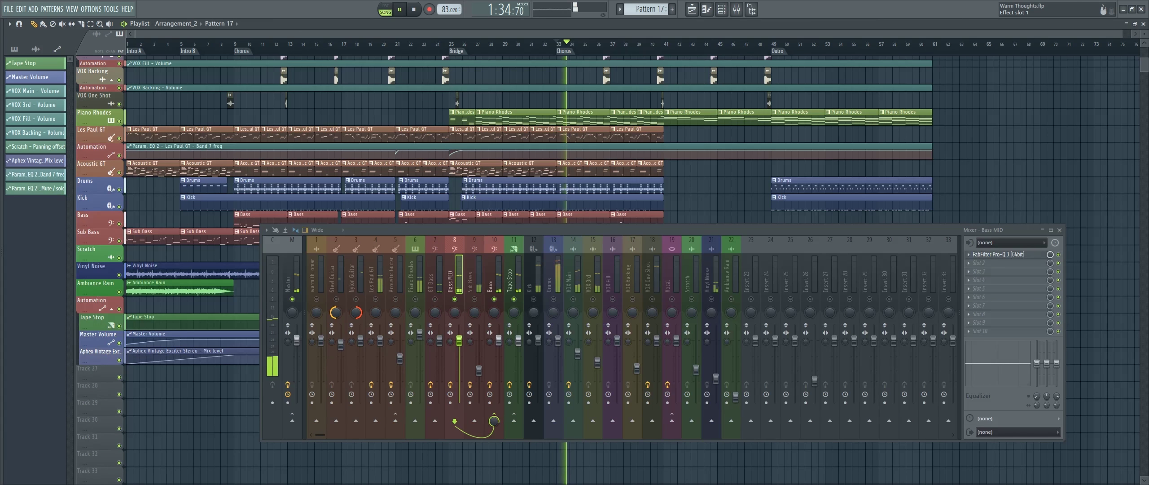
pyautogui.click(998, 254)
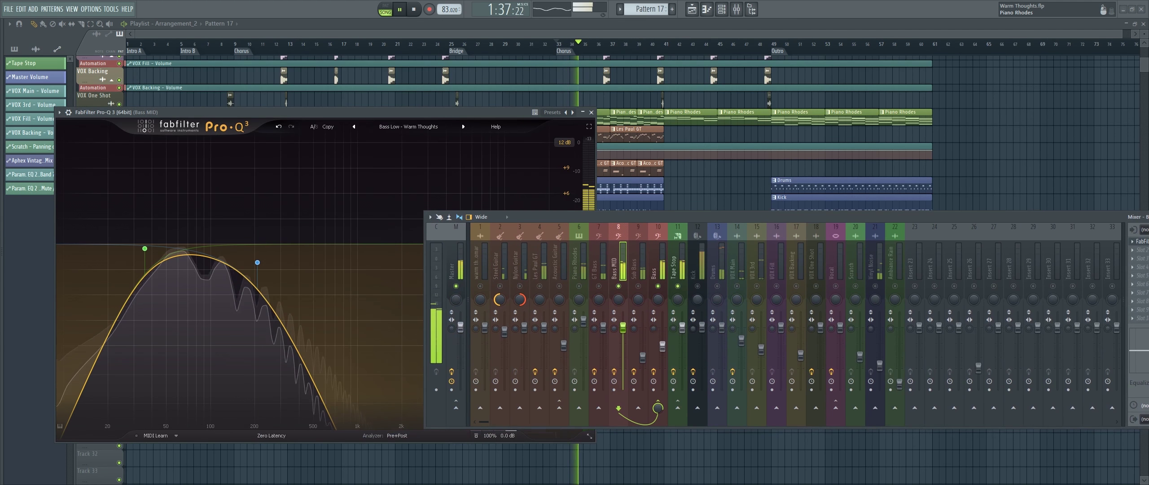
pyautogui.click(614, 371)
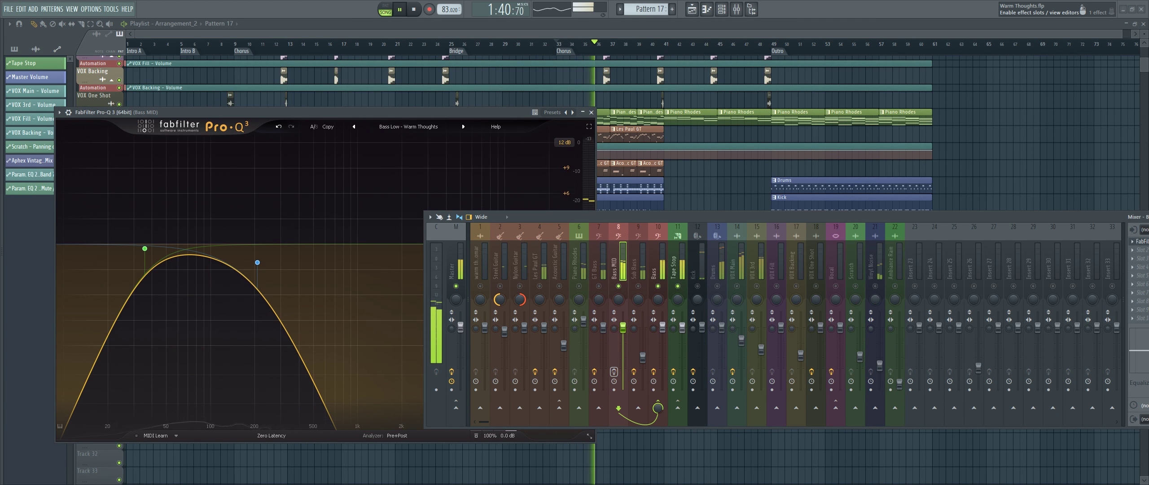
pyautogui.click(614, 372)
# Solo the Sub Bass track, play from the first Chorus, and open its FabFilter Pro-Q 3 in place of the Bass MID equalizer.
pyautogui.rightClick(638, 286)
pyautogui.moveTo(673, 216); pyautogui.dragTo(483, 210)
pyautogui.click(590, 113)
pyautogui.click(235, 44)
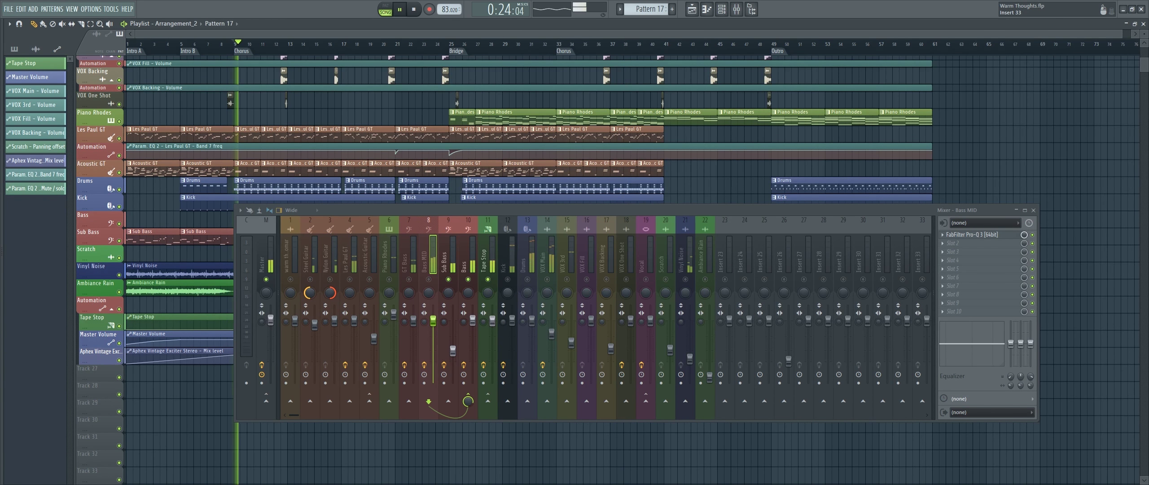
pyautogui.click(971, 234)
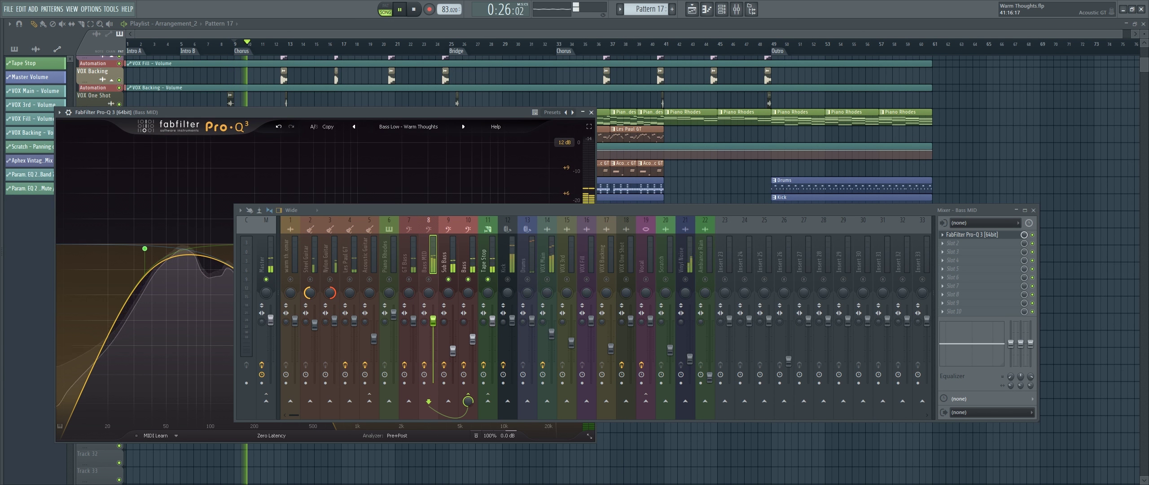
pyautogui.click(591, 112)
pyautogui.click(444, 258)
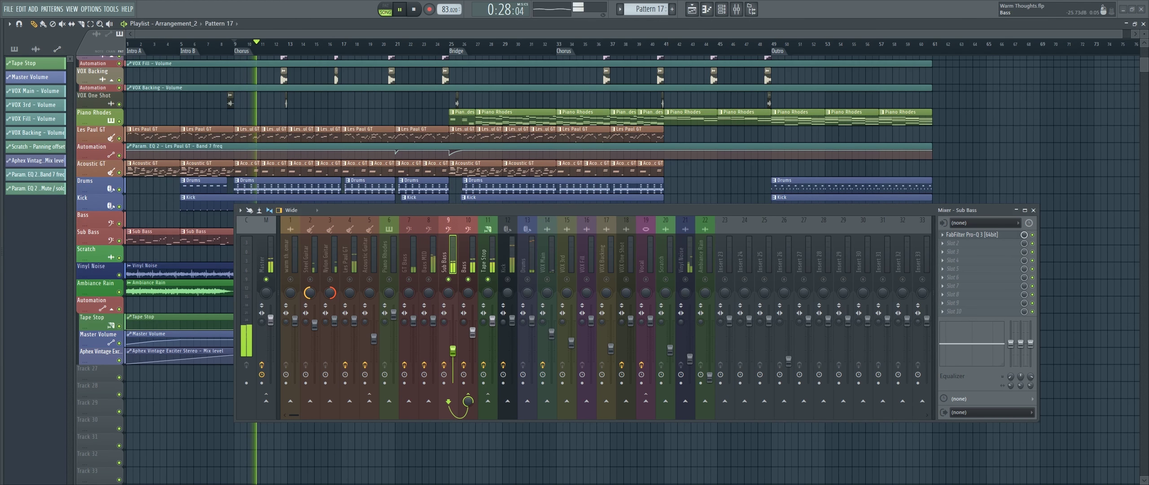
pyautogui.click(971, 235)
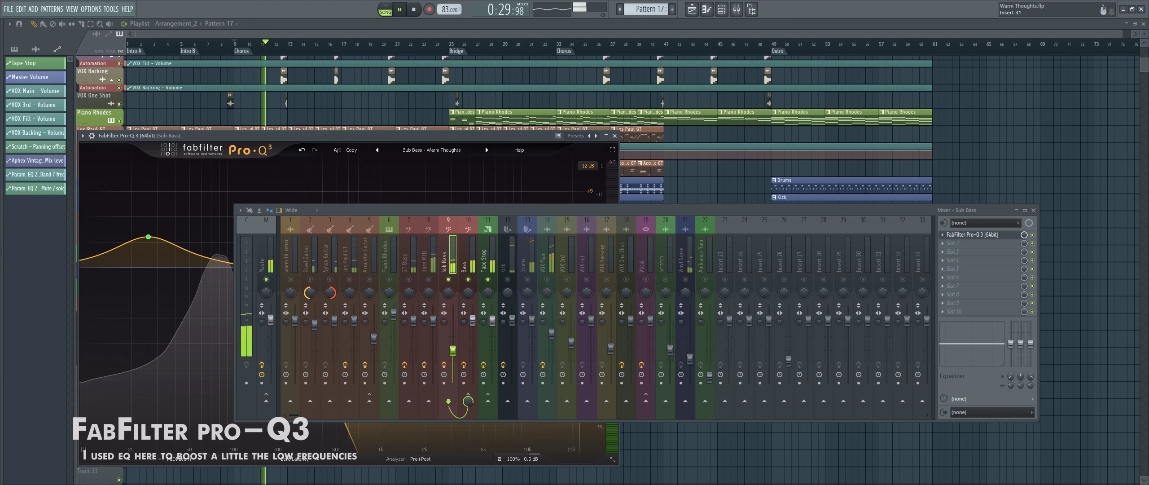
pyautogui.moveTo(628, 210); pyautogui.dragTo(709, 203)
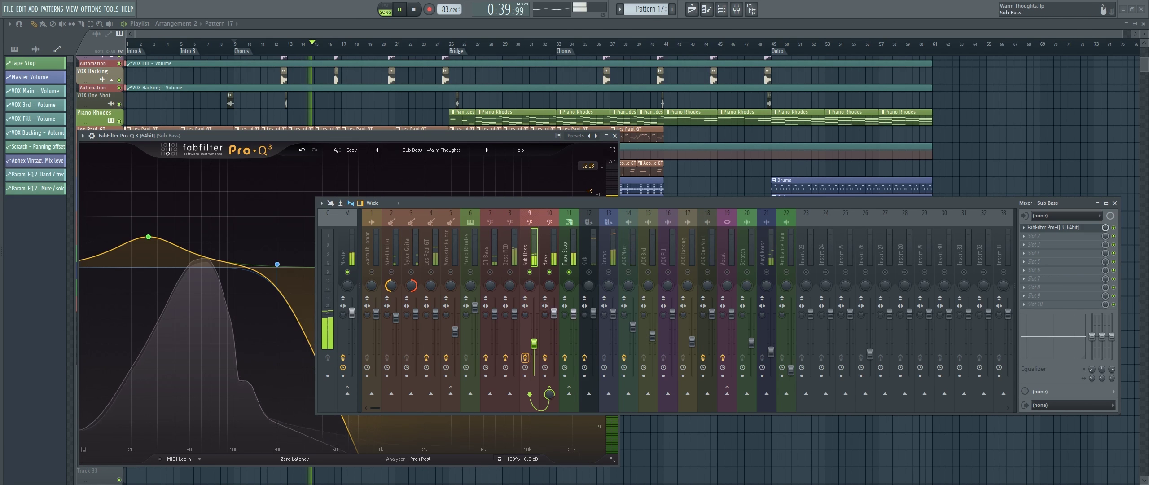
# Close the Sub Bass equalizer, select the Bass mixer track, and listen to it with GT Bass, Bass MID and Sub Bass enabled.
pyautogui.click(615, 135)
pyautogui.click(546, 251)
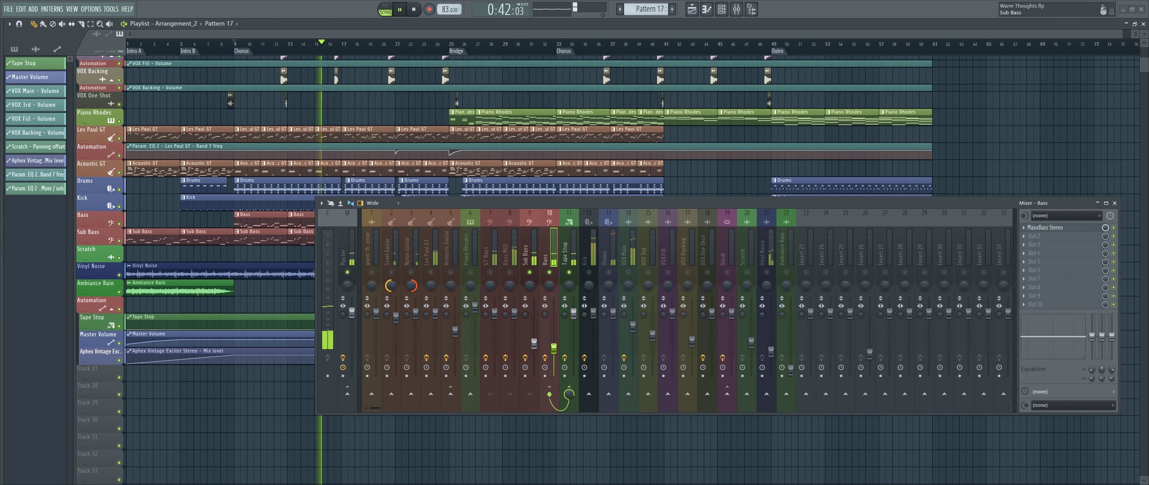
pyautogui.rightClick(529, 271)
pyautogui.moveTo(554, 348); pyautogui.dragTo(554, 312)
pyautogui.moveTo(554, 203); pyautogui.dragTo(407, 210)
pyautogui.rightClick(403, 280)
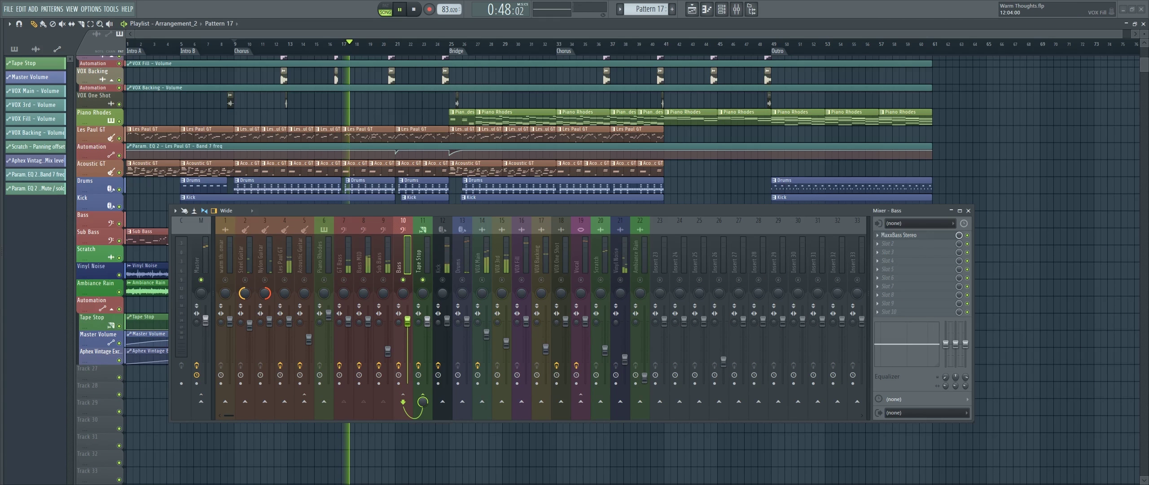
pyautogui.click(344, 280)
pyautogui.click(363, 280)
pyautogui.click(383, 279)
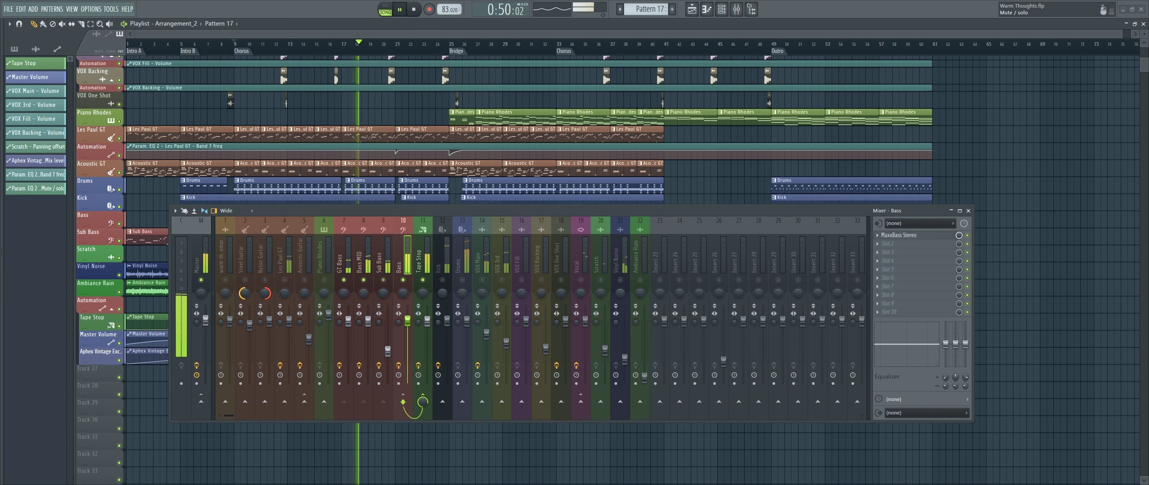
# Toggle the MaxxBass Stereo effect on the Bass track off and on, and open its window.
pyautogui.moveTo(408, 353); pyautogui.dragTo(408, 356)
pyautogui.click(967, 235)
pyautogui.click(967, 235)
pyautogui.click(899, 235)
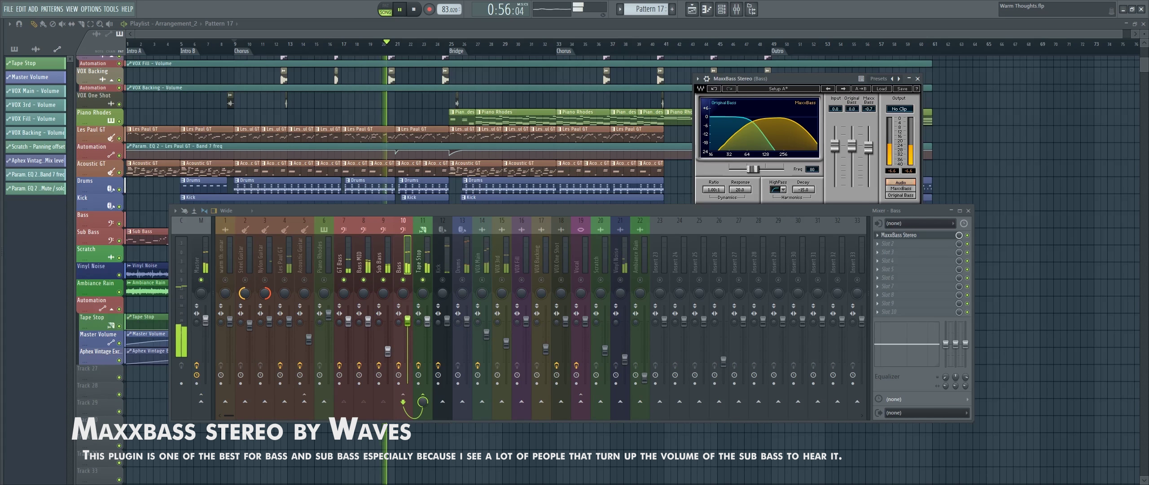
# Compare the bass with the MaxxBass harmonics gain at minimum and at -0.6 dB, and close the plugin.
pyautogui.moveTo(868, 149); pyautogui.dragTo(869, 185)
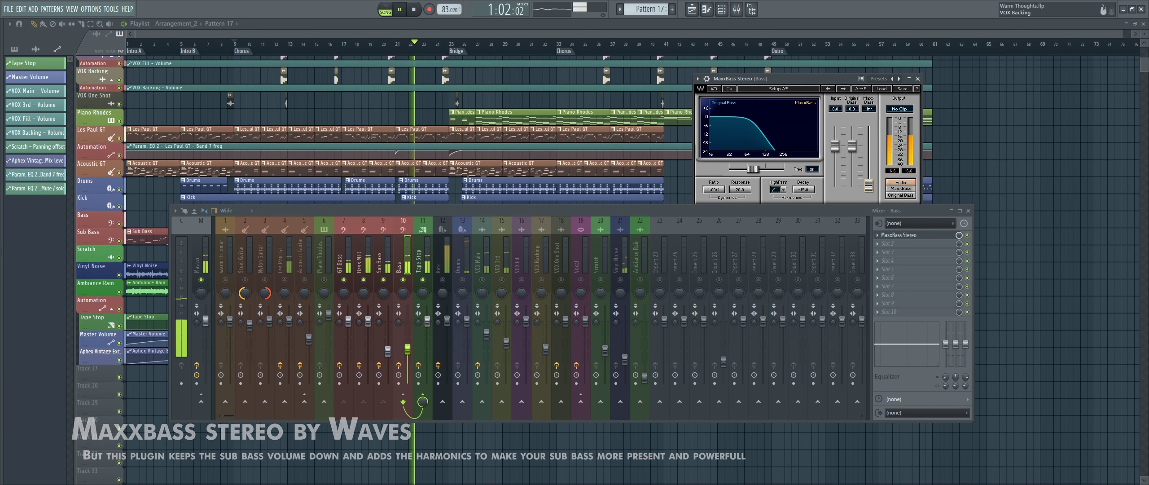
pyautogui.moveTo(868, 185); pyautogui.dragTo(868, 148)
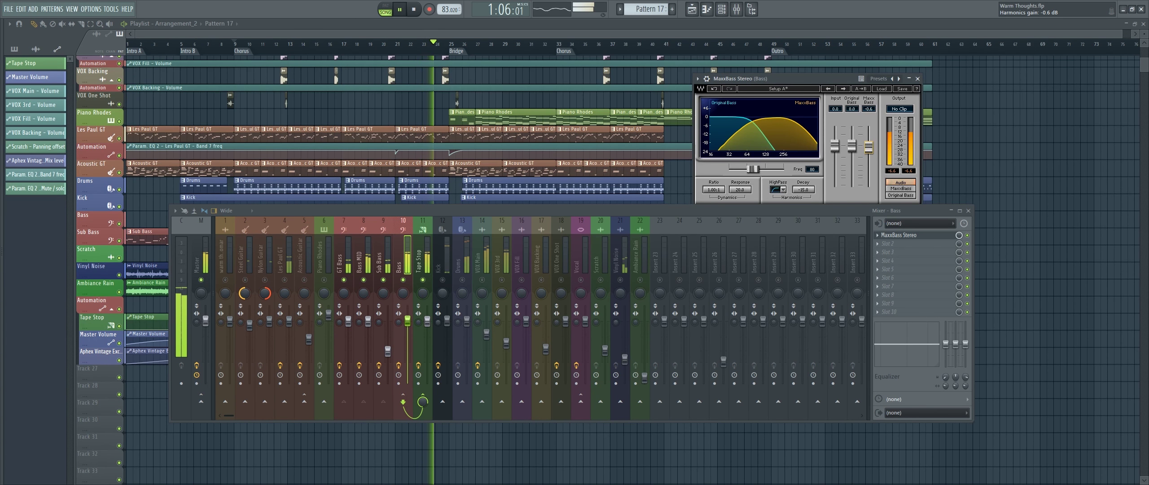
pyautogui.click(917, 79)
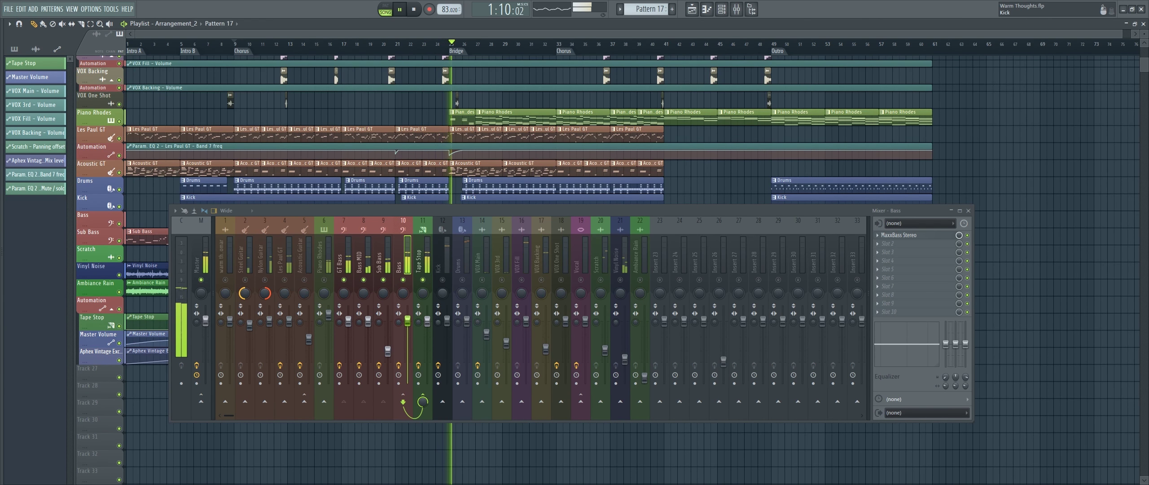
# Unsolo all mixer tracks, play from just before the second Chorus, and select the Tape Stop mixer track.
pyautogui.rightClick(423, 279)
pyautogui.rightClick(423, 279)
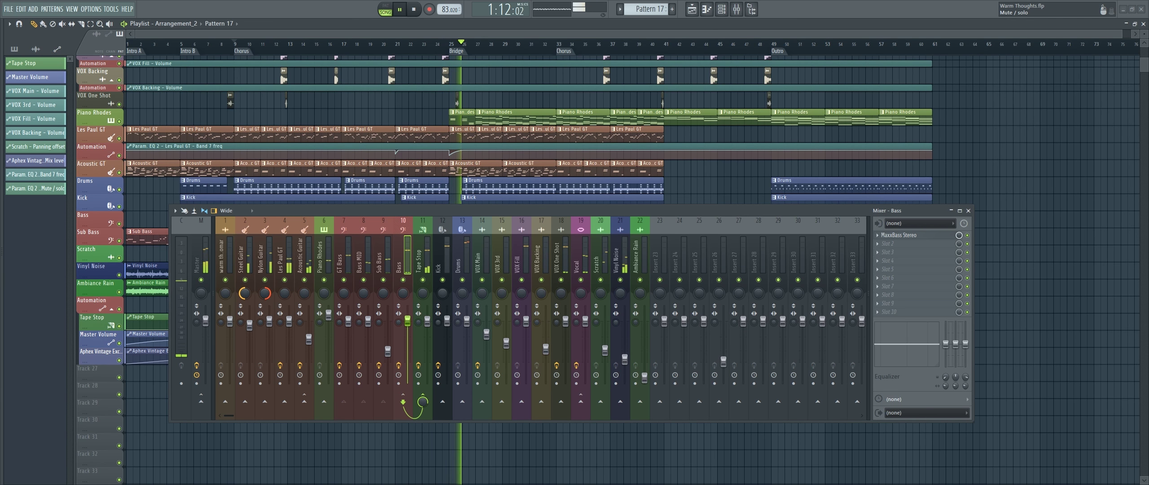
pyautogui.moveTo(475, 210); pyautogui.dragTo(537, 327)
pyautogui.scroll(-7, 545, 274)
pyautogui.scroll(5, 579, 285)
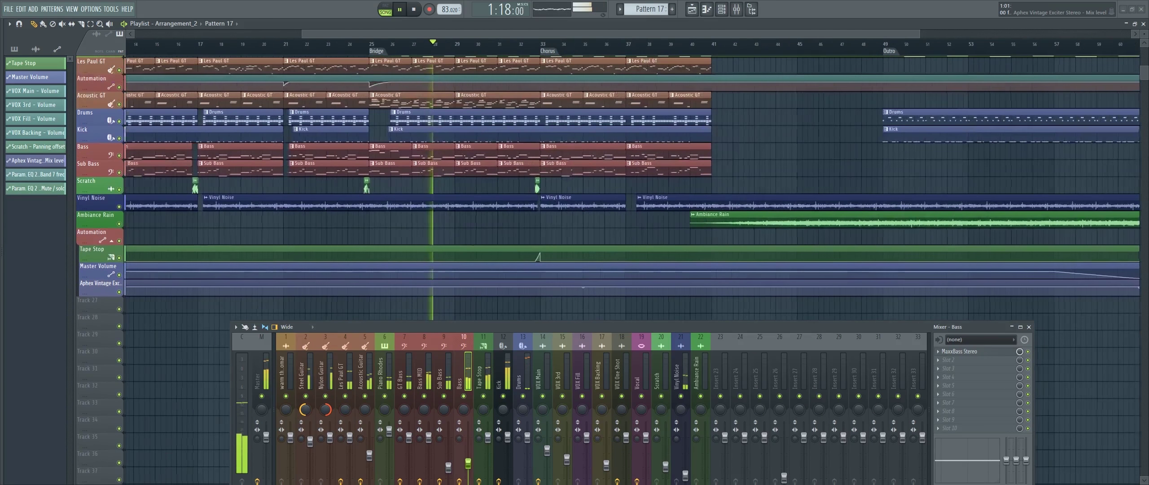
pyautogui.click(480, 43)
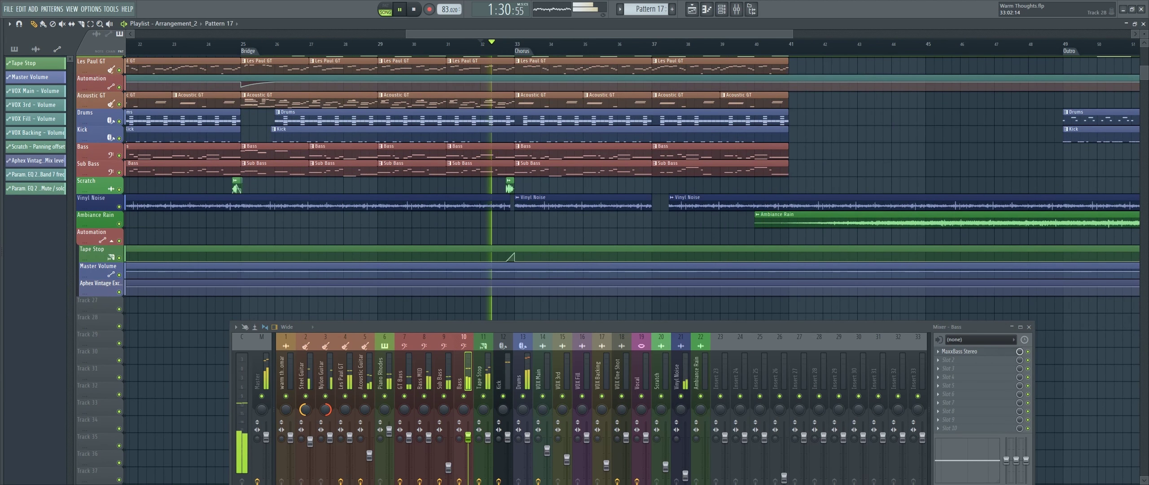
pyautogui.moveTo(520, 327); pyautogui.dragTo(445, 252)
pyautogui.scroll(-2, 511, 332)
pyautogui.click(406, 303)
# Play the soloed bass tracks with the Kick from the first Chorus and open the Fruity peak controller on the Kick track.
pyautogui.moveTo(393, 363); pyautogui.dragTo(394, 386)
pyautogui.click(227, 43)
pyautogui.rightClick(389, 321)
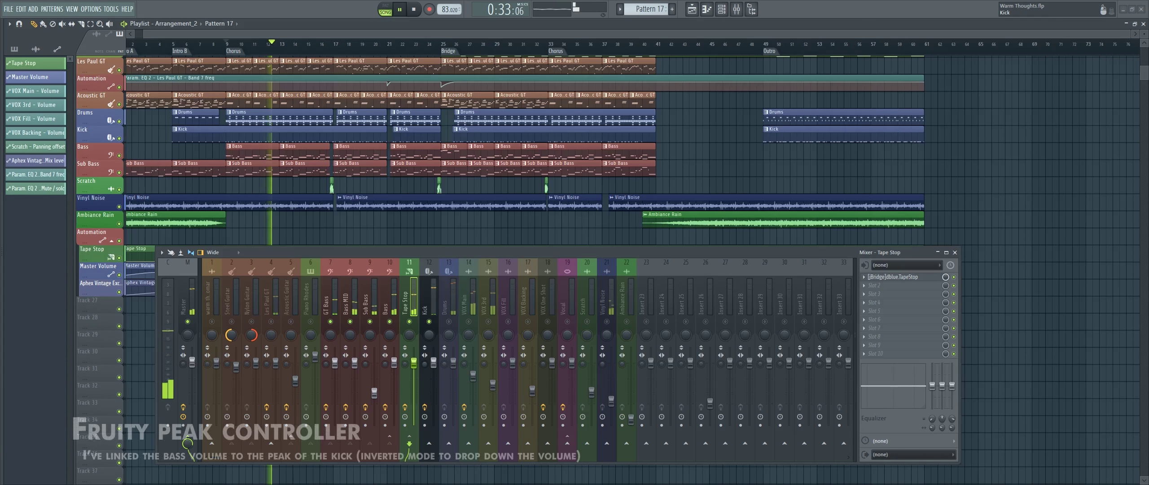
pyautogui.click(425, 302)
pyautogui.click(890, 277)
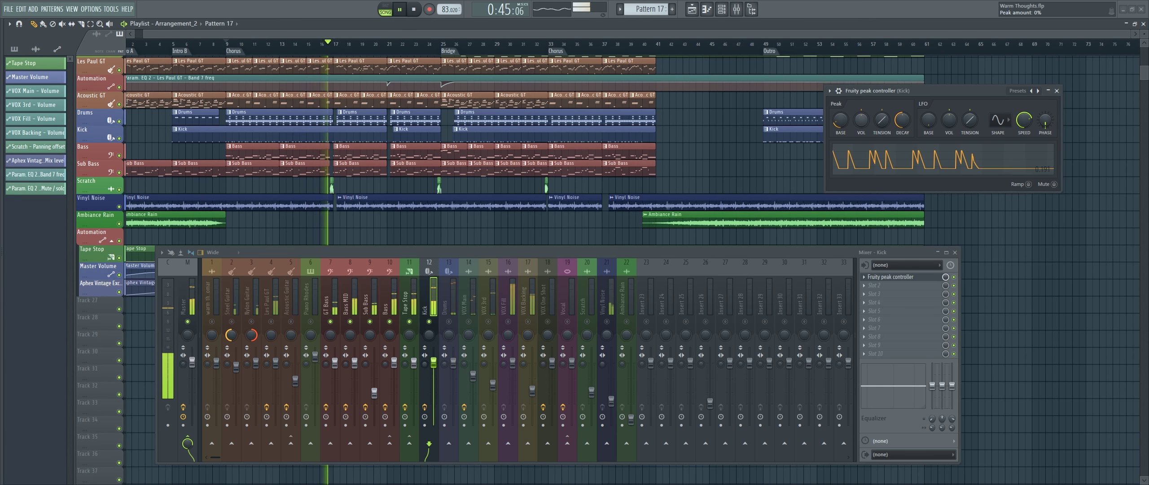
# Try the Kick peak controller's volume at -200% and 200%, readjust it, close the controller and unsolo the tracks.
pyautogui.moveTo(860, 120); pyautogui.dragTo(860, 164)
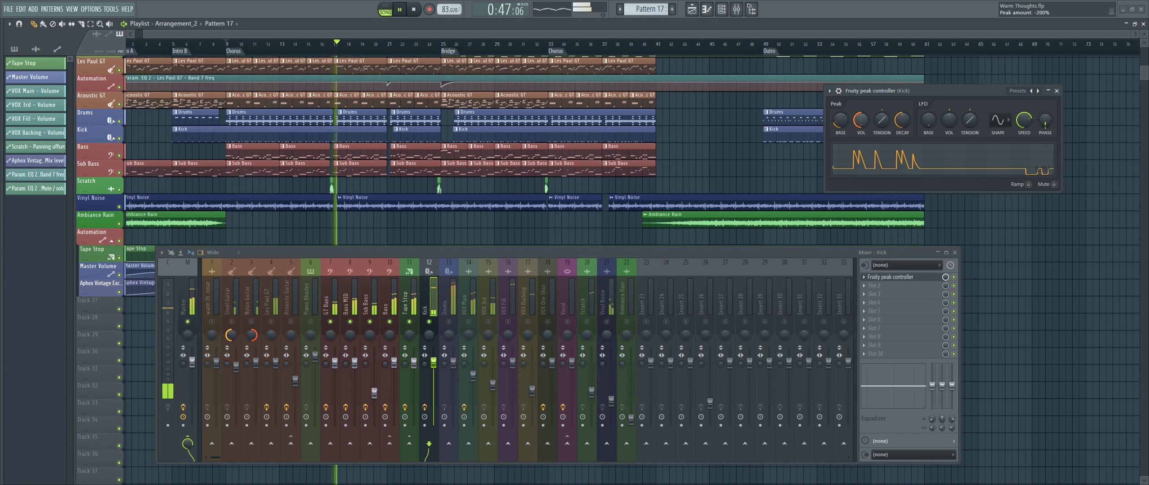
pyautogui.moveTo(860, 120); pyautogui.dragTo(860, 30)
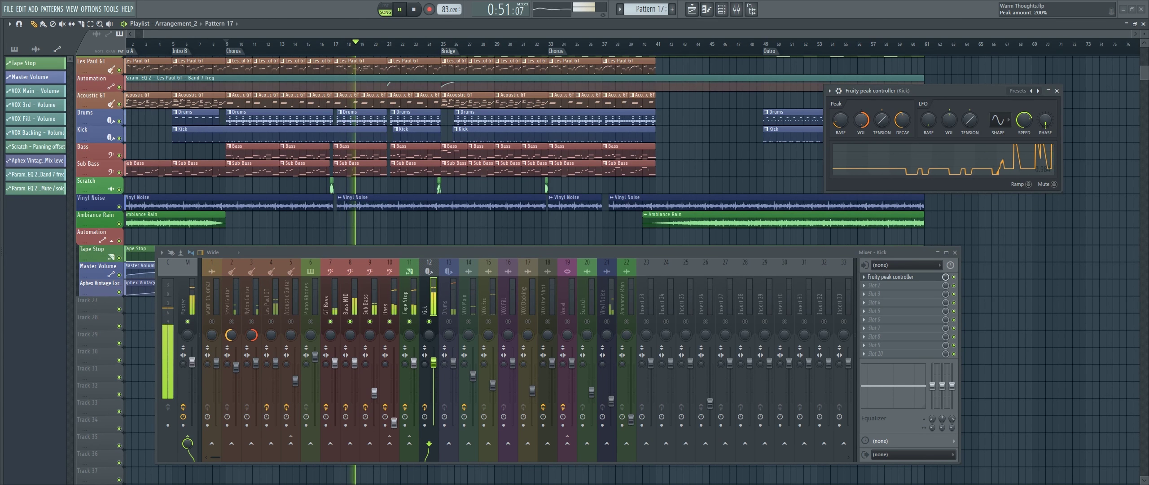
pyautogui.moveTo(861, 120); pyautogui.dragTo(860, 143)
pyautogui.click(1056, 91)
pyautogui.rightClick(429, 321)
# Play from just before the Outro and open the Fruity parametric EQ 2 on the VOX Main mixer track.
pyautogui.scroll(4, 413, 220)
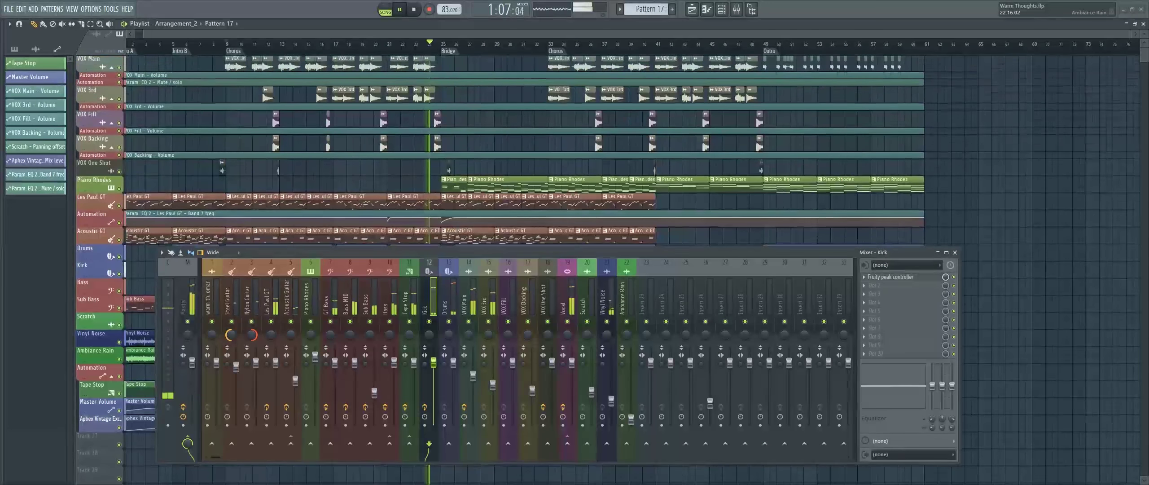
pyautogui.scroll(1, 539, 153)
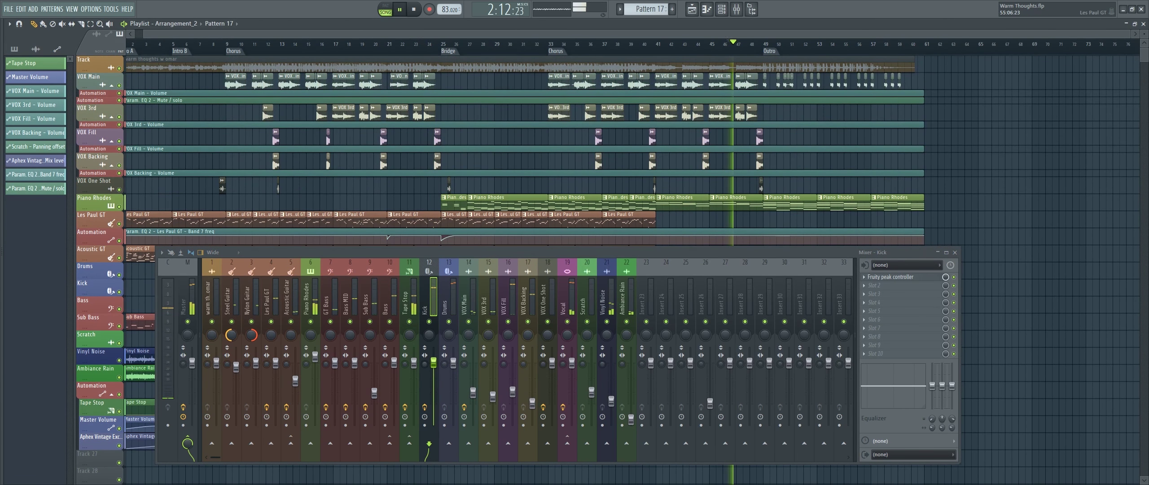
pyautogui.press('F9')
pyautogui.click(749, 44)
pyautogui.press('F9')
pyautogui.click(469, 297)
pyautogui.click(891, 286)
# Bypass and re-enable the VOX Main equalizer to compare the vocal, and close the mixer and the equalizer window.
pyautogui.click(954, 286)
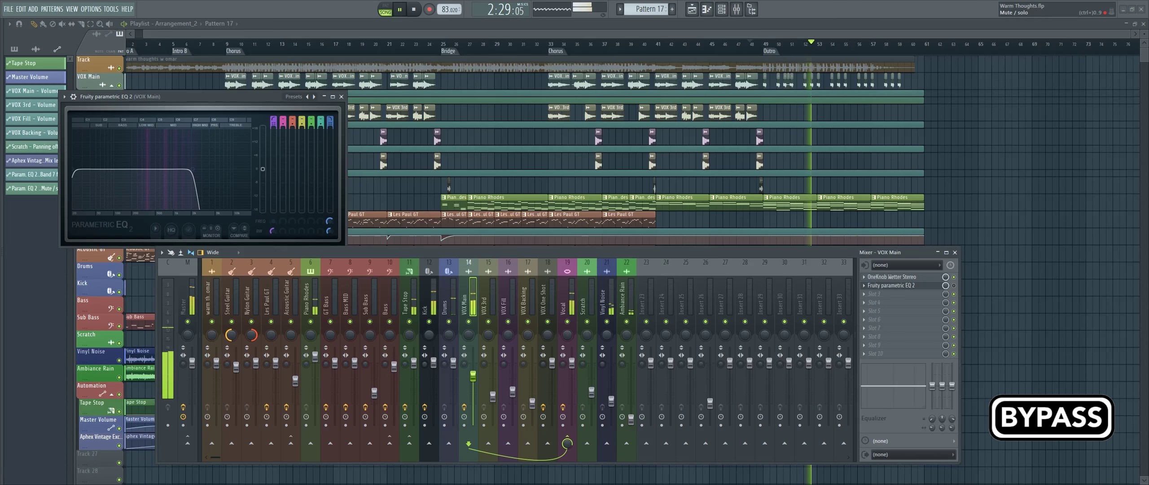
pyautogui.click(953, 285)
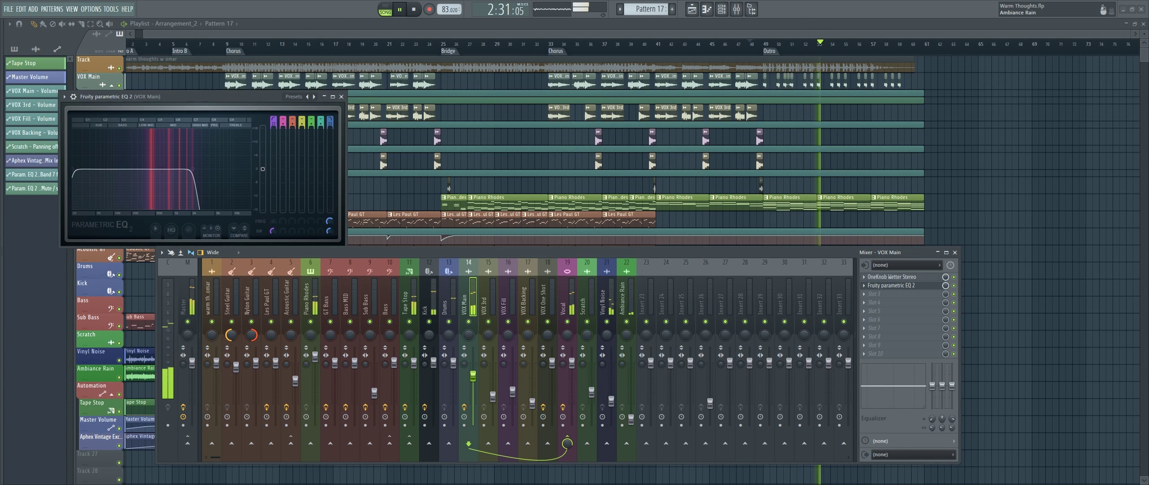
pyautogui.click(955, 252)
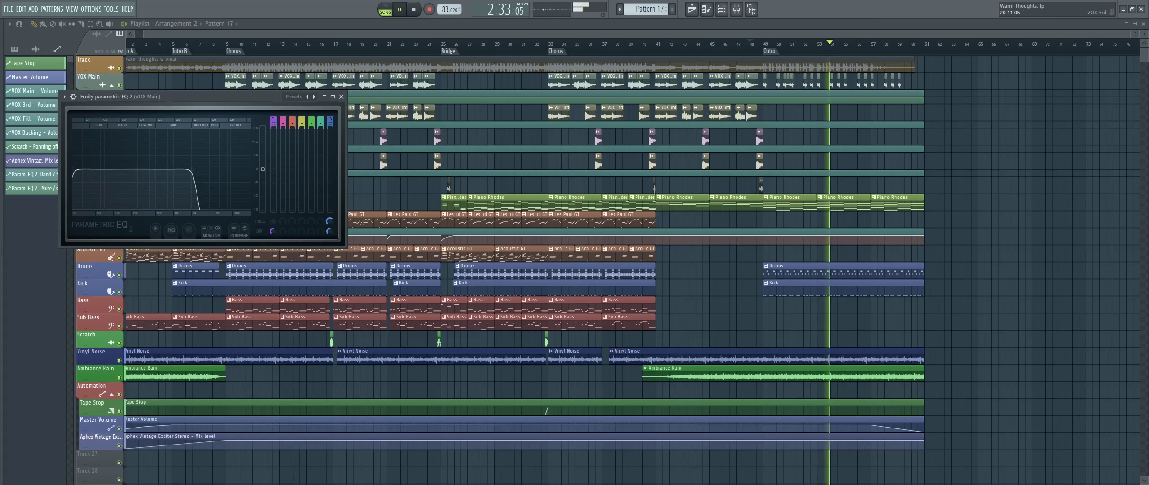
pyautogui.click(341, 97)
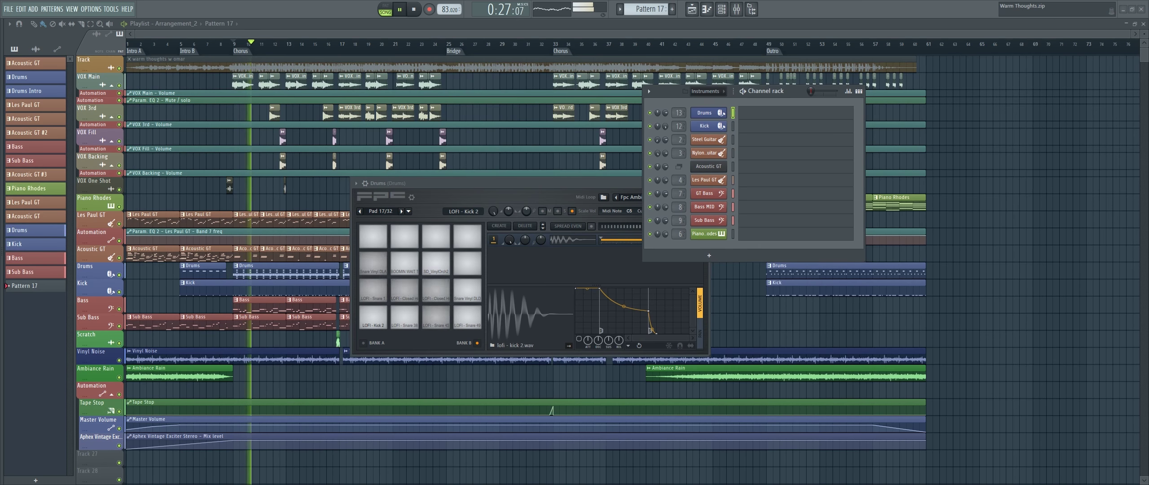
# Open the Kick channel's sampler settings from the Channel rack.
pyautogui.click(705, 126)
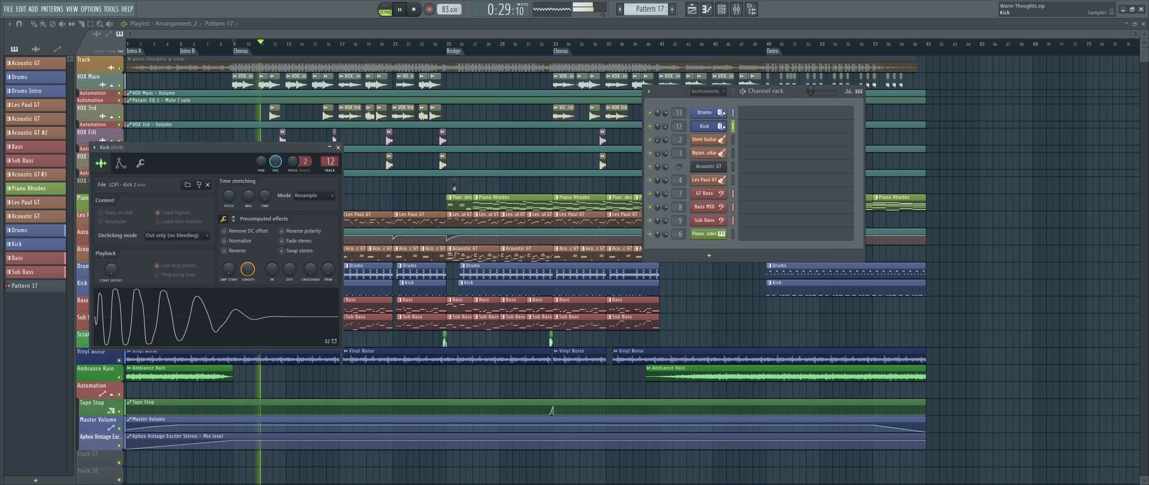